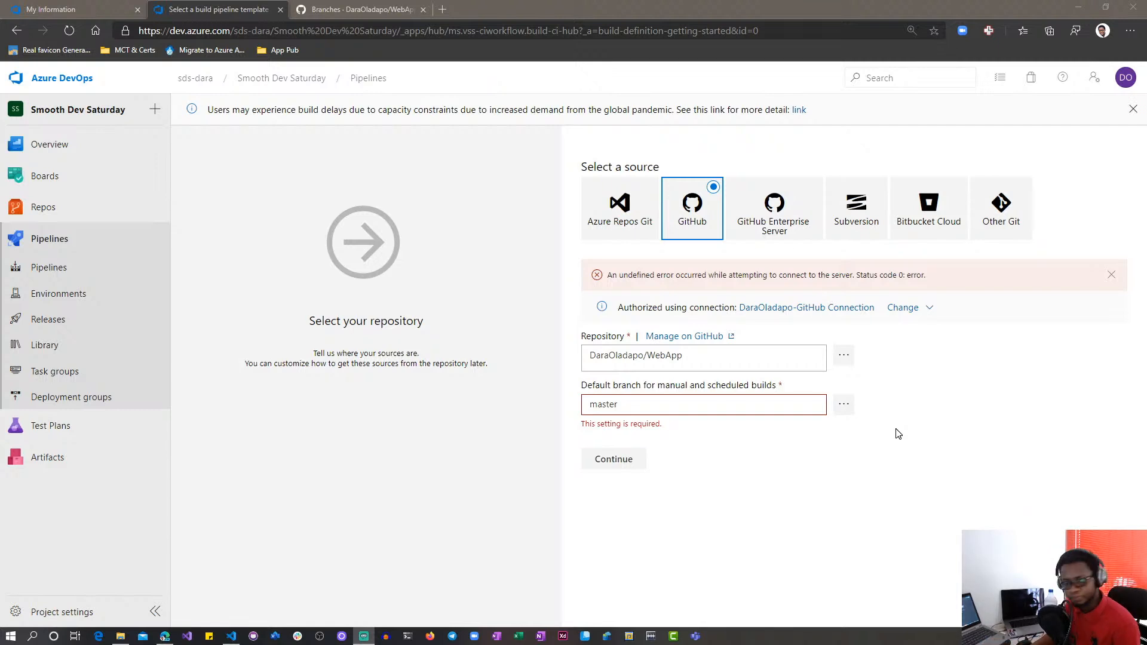
Step: Set the default branch for manual and scheduled builds to sds and apply the ASP.NET Core template
{"action": "left_click", "coordinate": [843, 404]}
{"action": "left_click", "coordinate": [486, 367]}
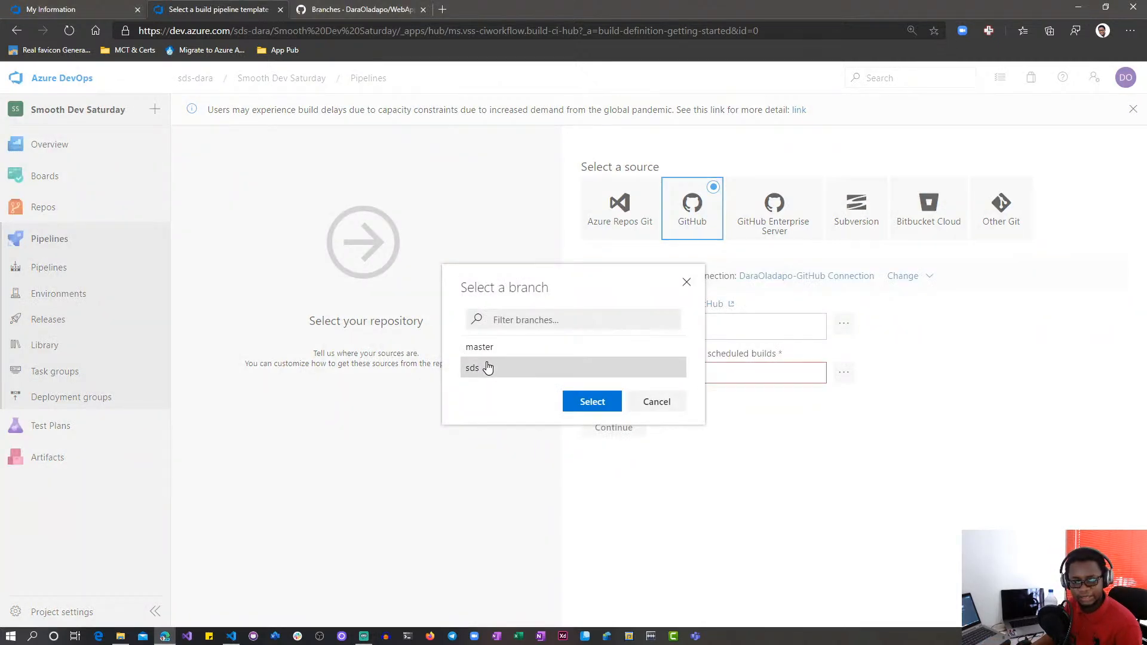
{"action": "left_click", "coordinate": [592, 401]}
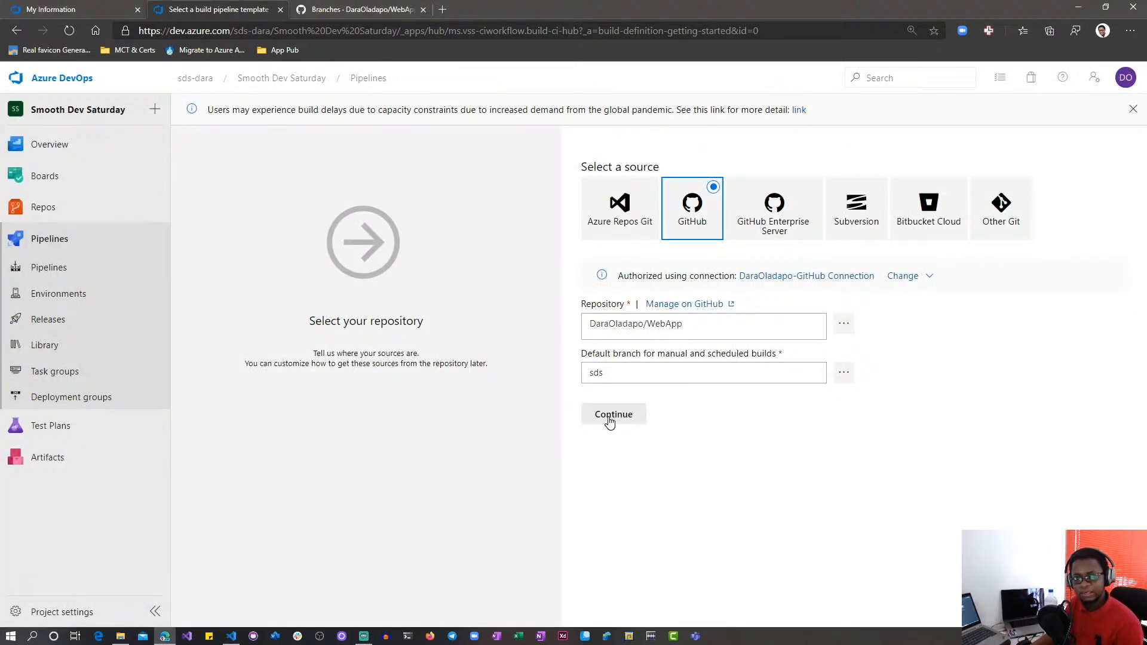
{"action": "left_click", "coordinate": [609, 421]}
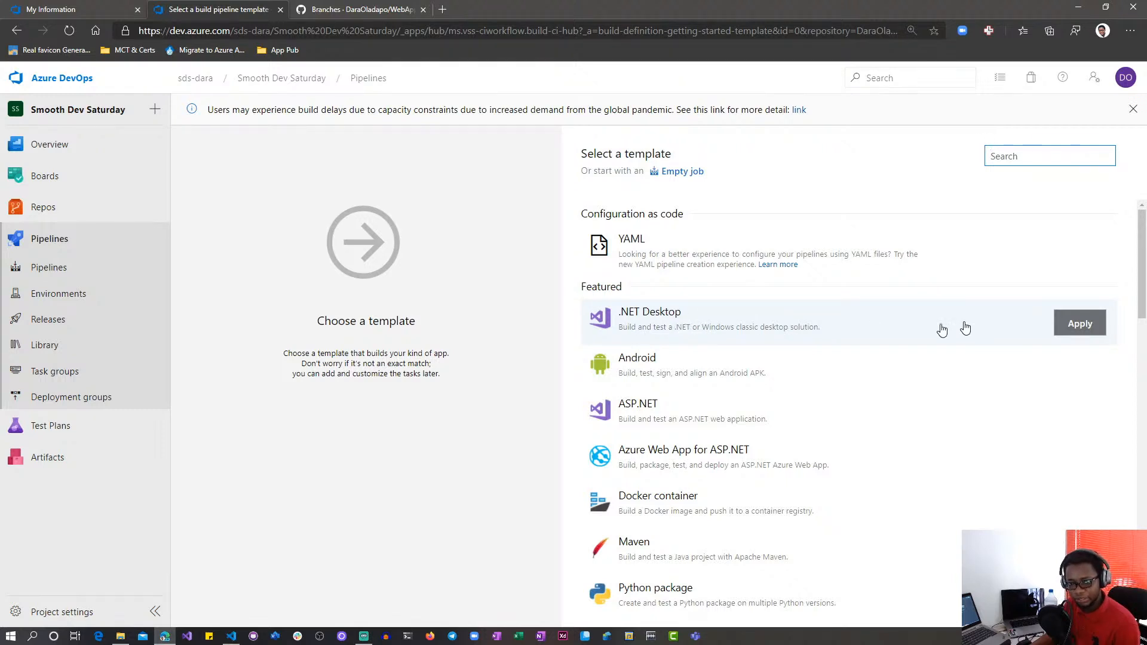
{"action": "scroll", "coordinate": [724, 487], "scroll_direction": "down", "scroll_amount": 7}
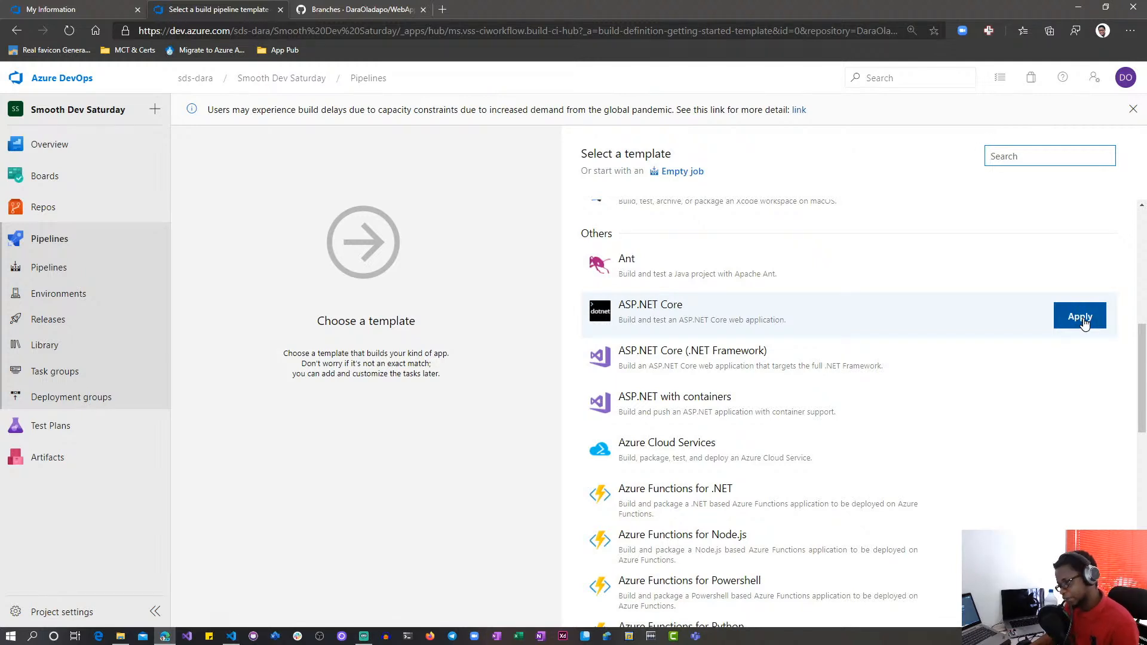
{"action": "left_click", "coordinate": [1080, 317]}
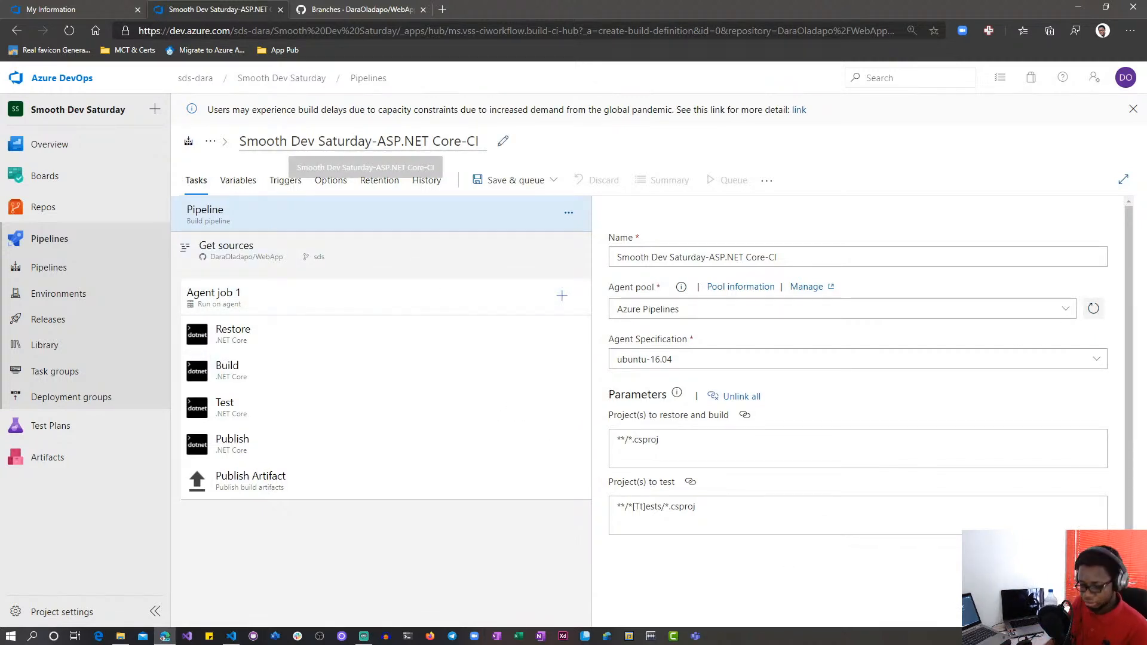
Step: Rename the build pipeline as SDS-WebApp-GithUb
{"action": "left_click", "coordinate": [392, 143]}
{"action": "type", "text": "SDS-"}
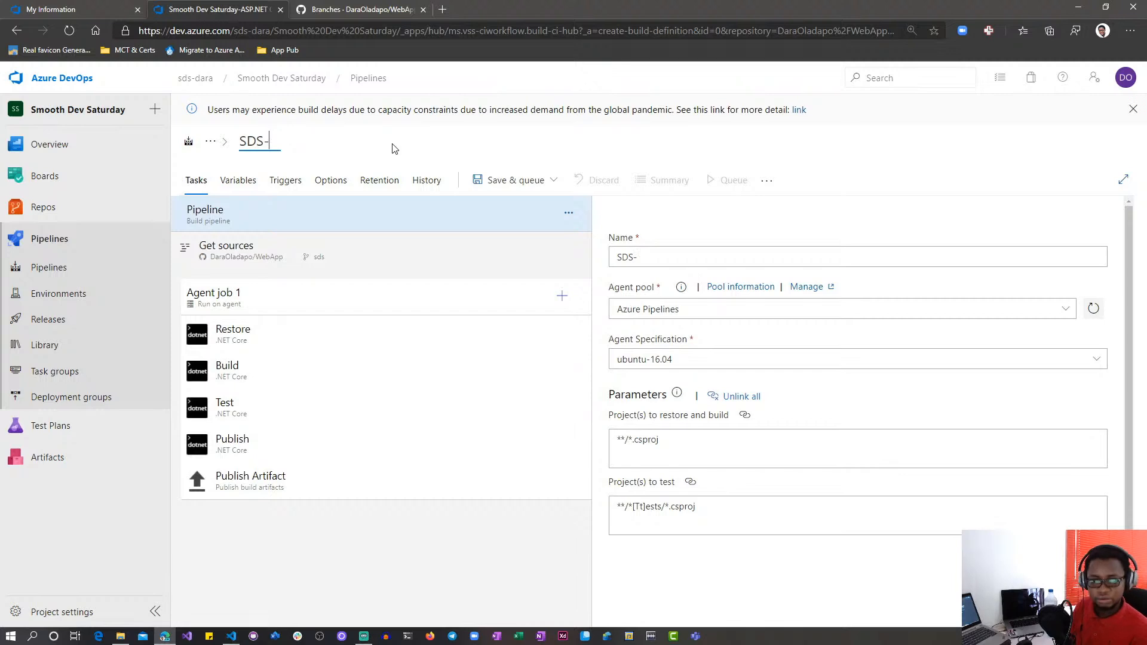
{"action": "type", "text": "WebApp"}
{"action": "type", "text": "-"}
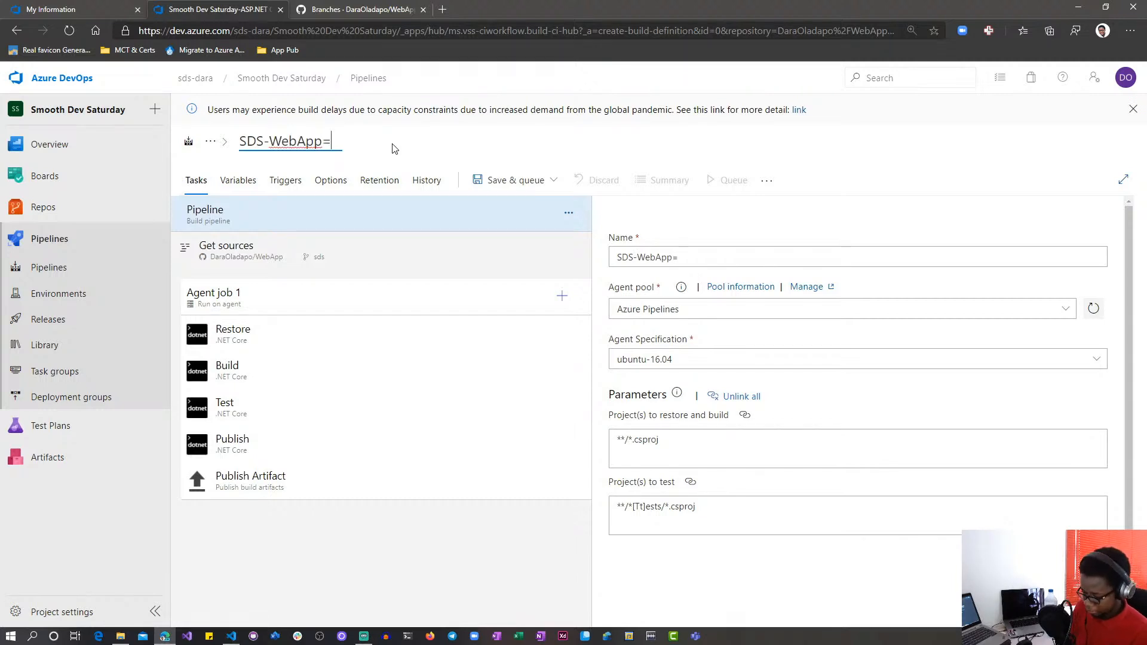
{"action": "type", "text": "GitHub"}
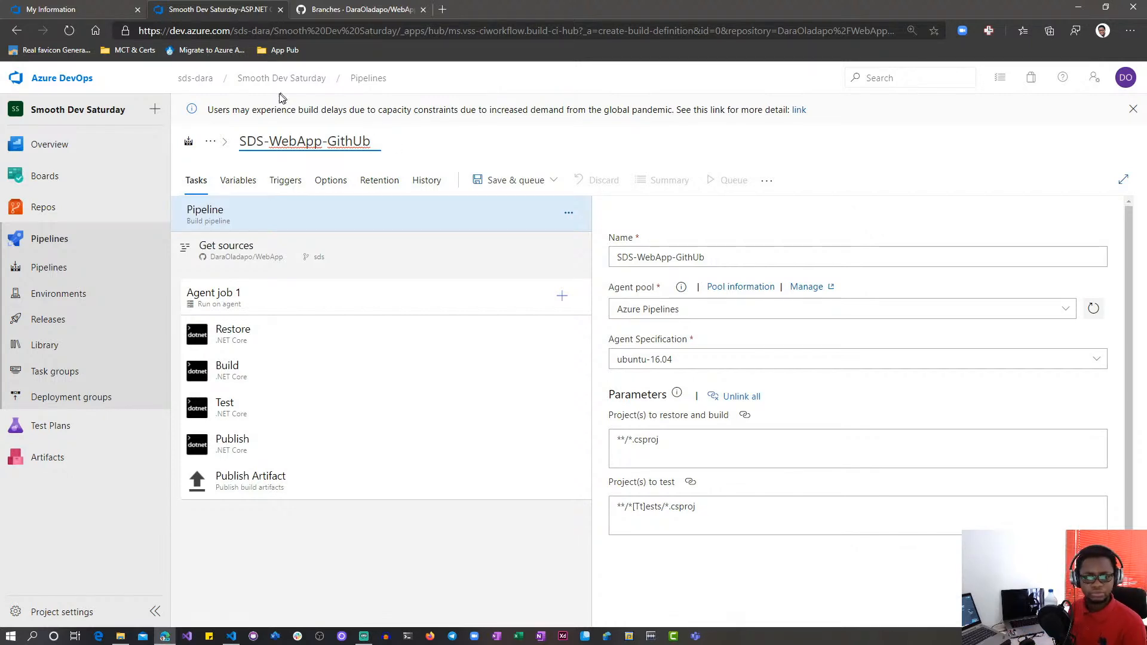
{"action": "left_click", "coordinate": [678, 258]}
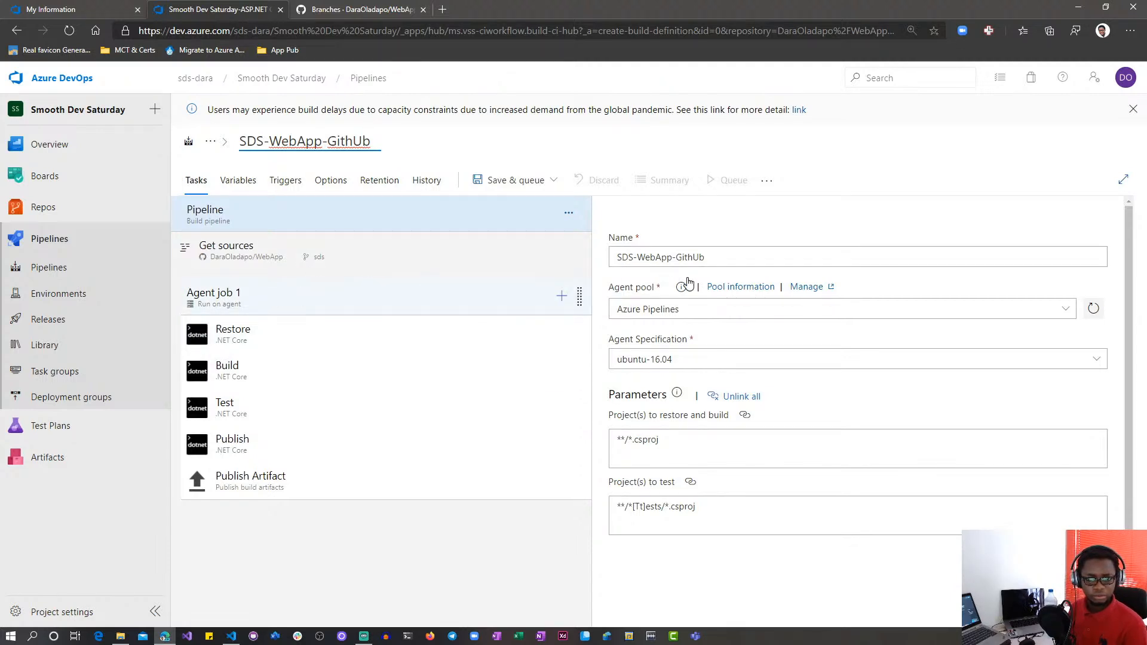
Step: Review the settings of Agent job 1 and its Restore, Build, Test, Publish and Publish Artifact tasks
{"action": "left_click", "coordinate": [382, 296]}
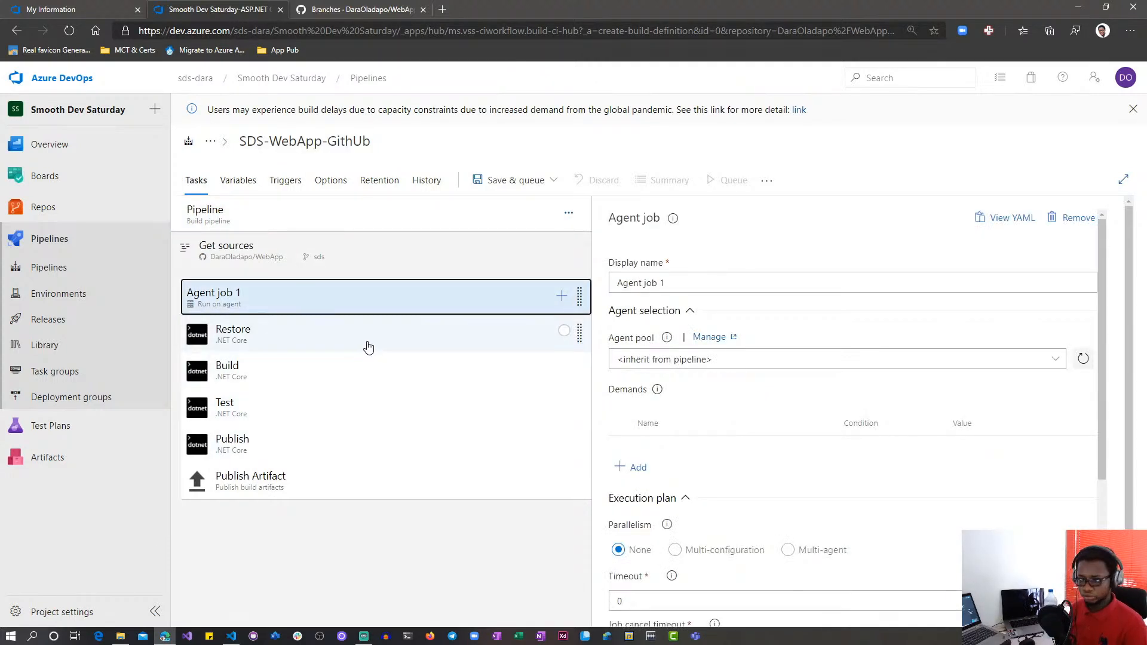
{"action": "left_click", "coordinate": [368, 347]}
{"action": "left_click", "coordinate": [710, 250]}
{"action": "left_click", "coordinate": [711, 253]}
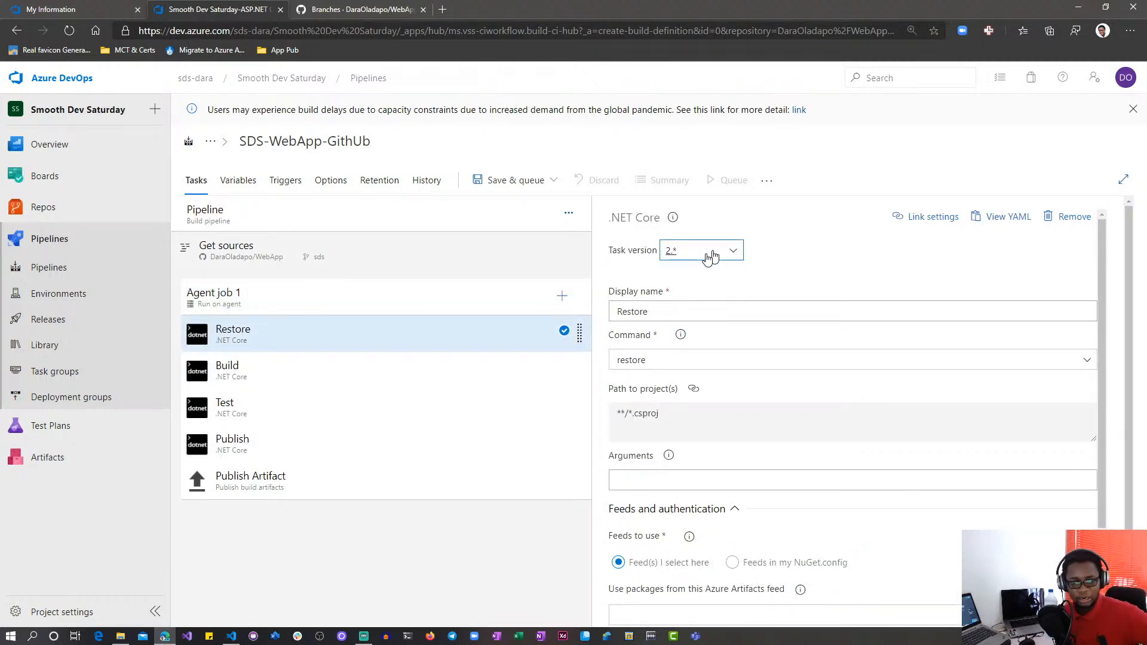
{"action": "left_click", "coordinate": [314, 378]}
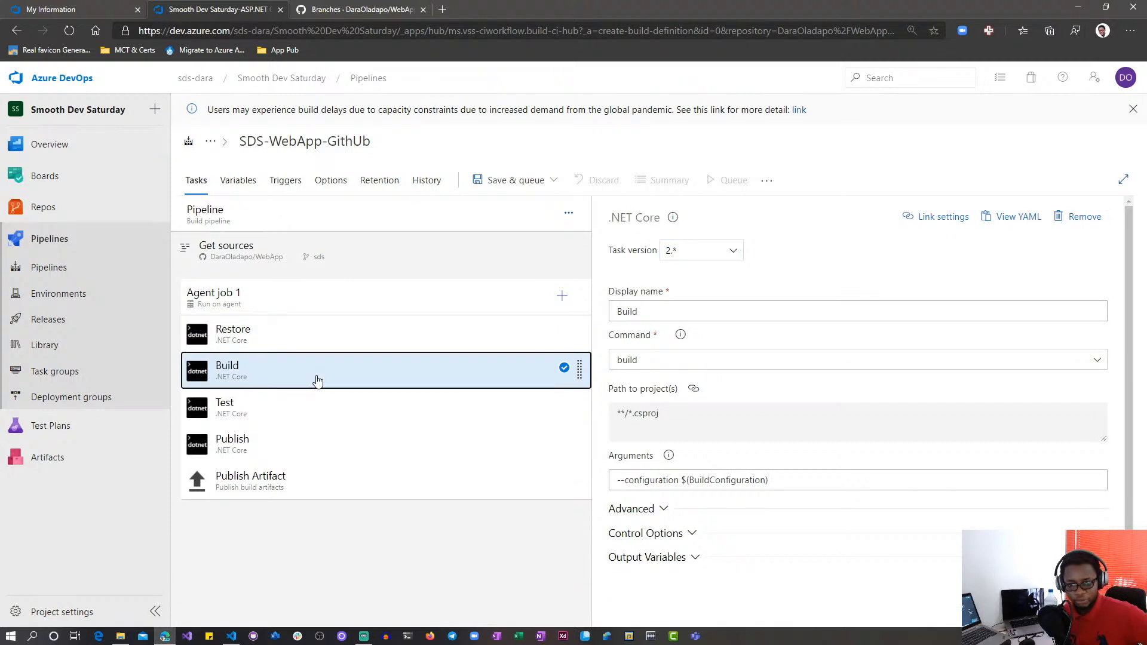
{"action": "left_click", "coordinate": [291, 412]}
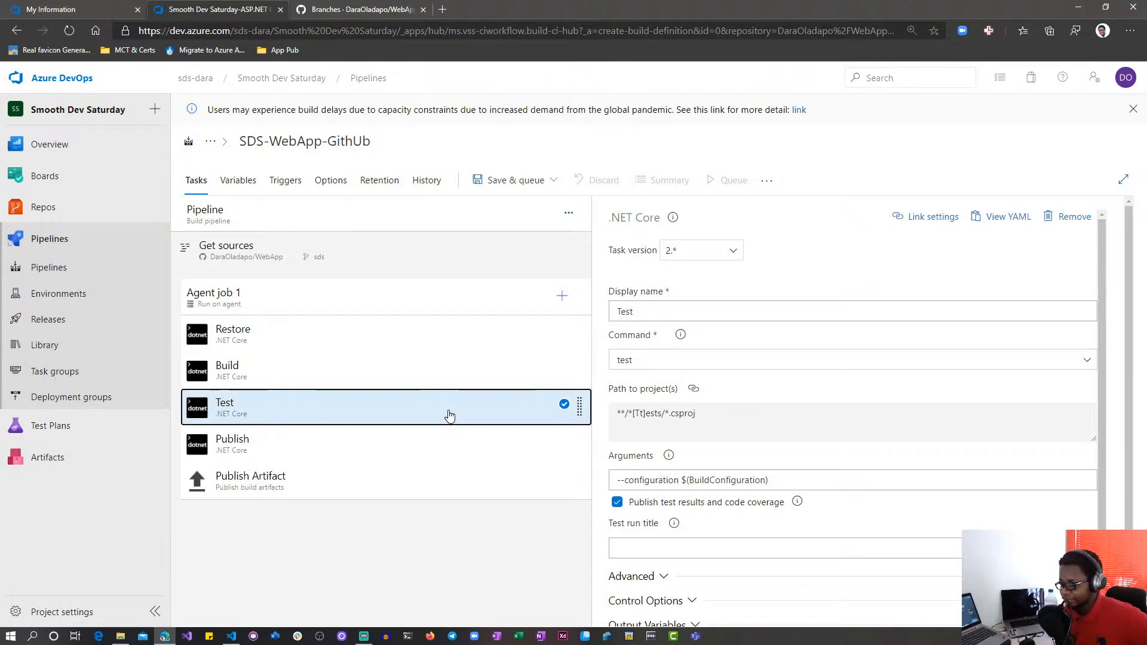
{"action": "left_click", "coordinate": [390, 455]}
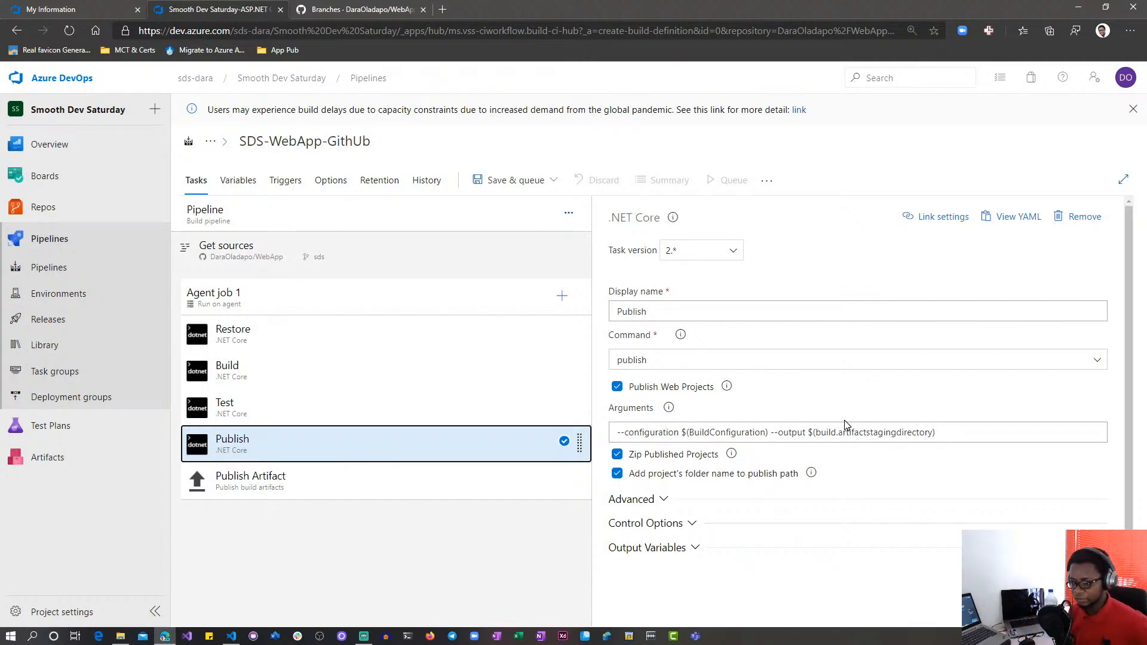
{"action": "left_click", "coordinate": [449, 495]}
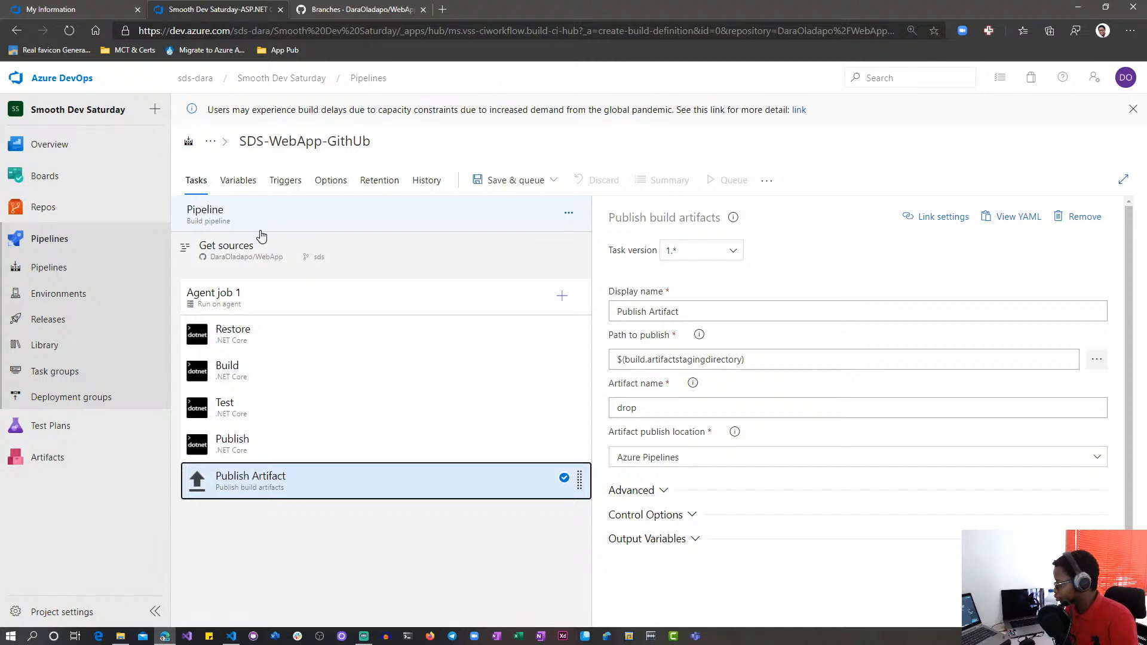
Step: Enable continuous integration for the GitHub repository, and save and run the pipeline on the sds branch
{"action": "left_click", "coordinate": [277, 182]}
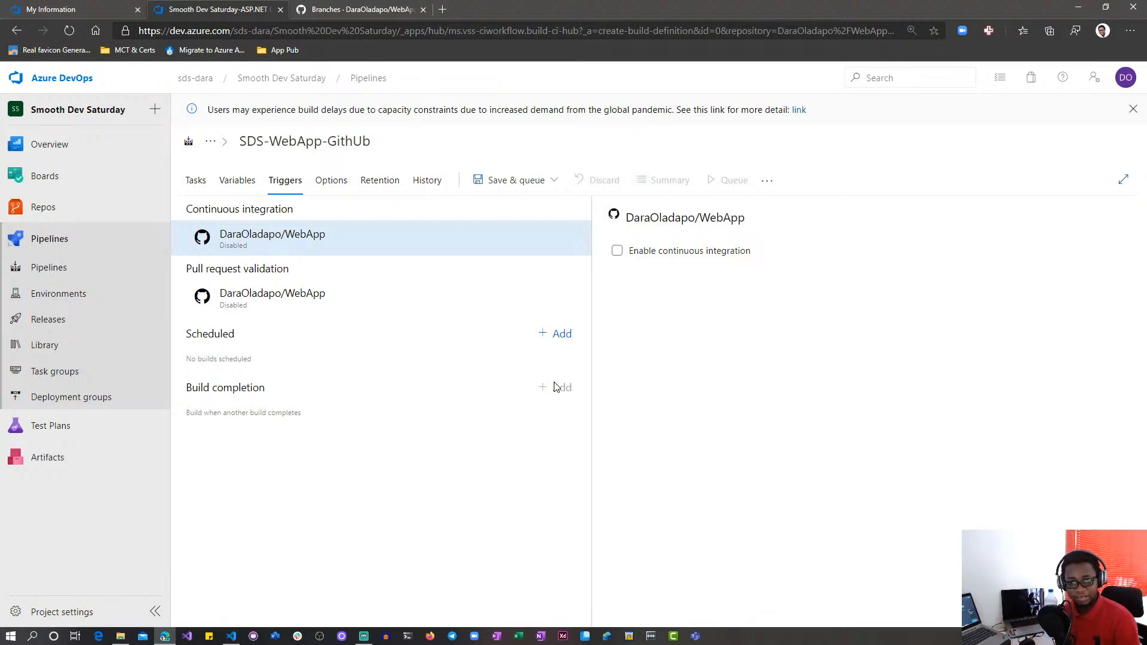
{"action": "left_click", "coordinate": [618, 251]}
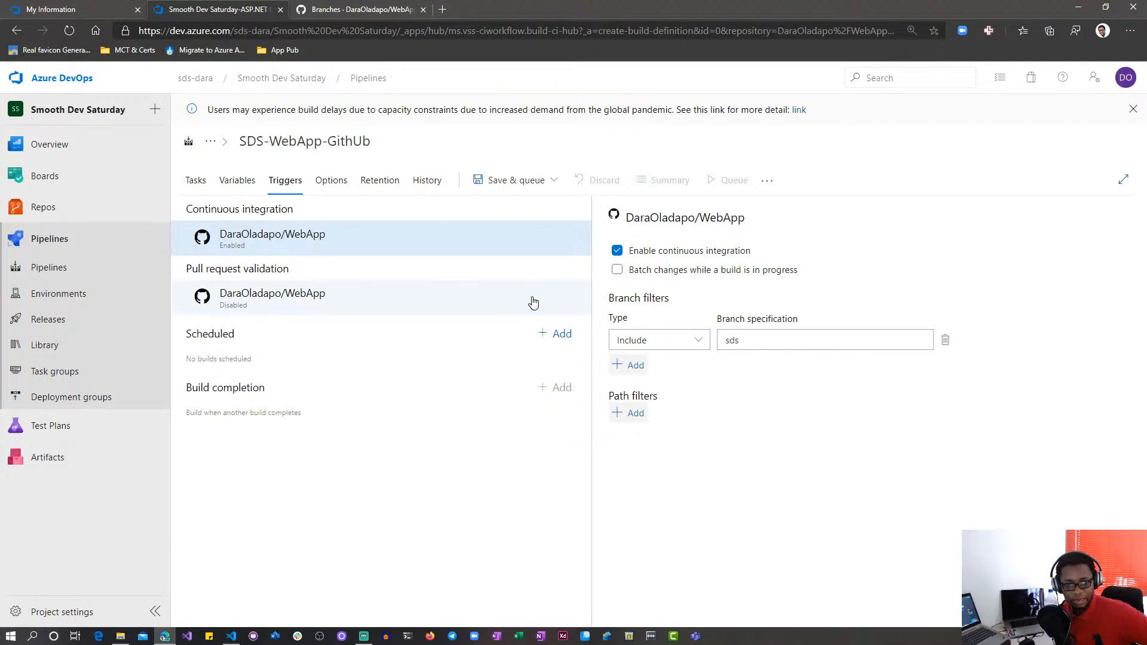
{"action": "left_click", "coordinate": [533, 181]}
{"action": "left_click", "coordinate": [525, 209]}
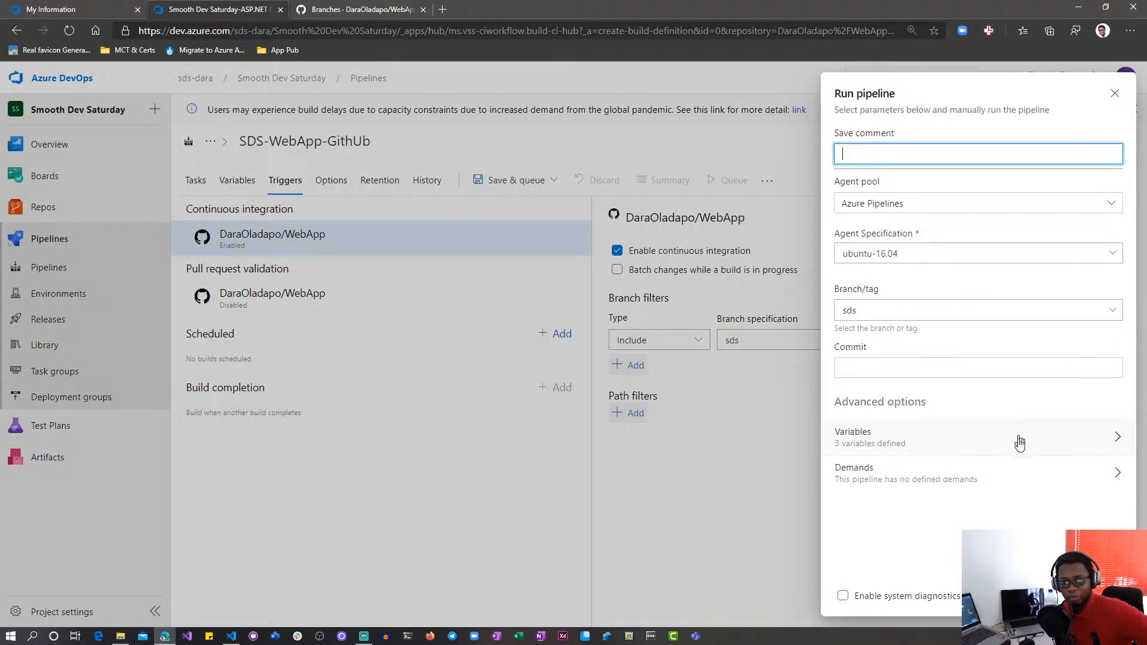
{"action": "key", "text": "Return"}
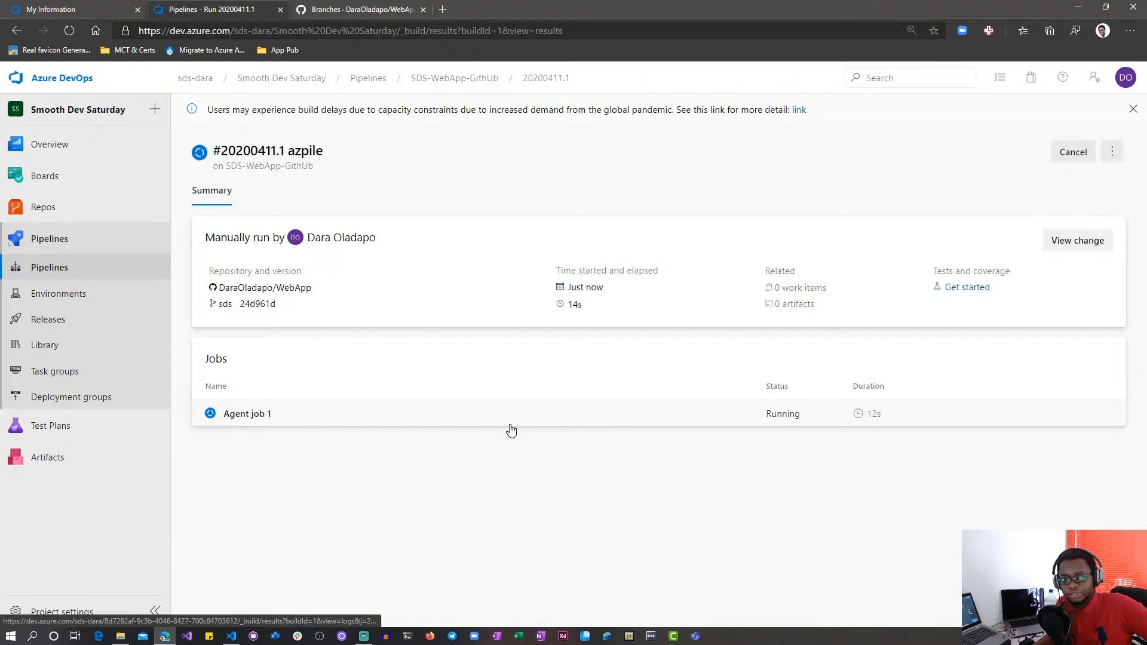
Step: Examine the log of Agent job 1 in the pipeline run, enlarging the page for readability
{"action": "left_click", "coordinate": [333, 414]}
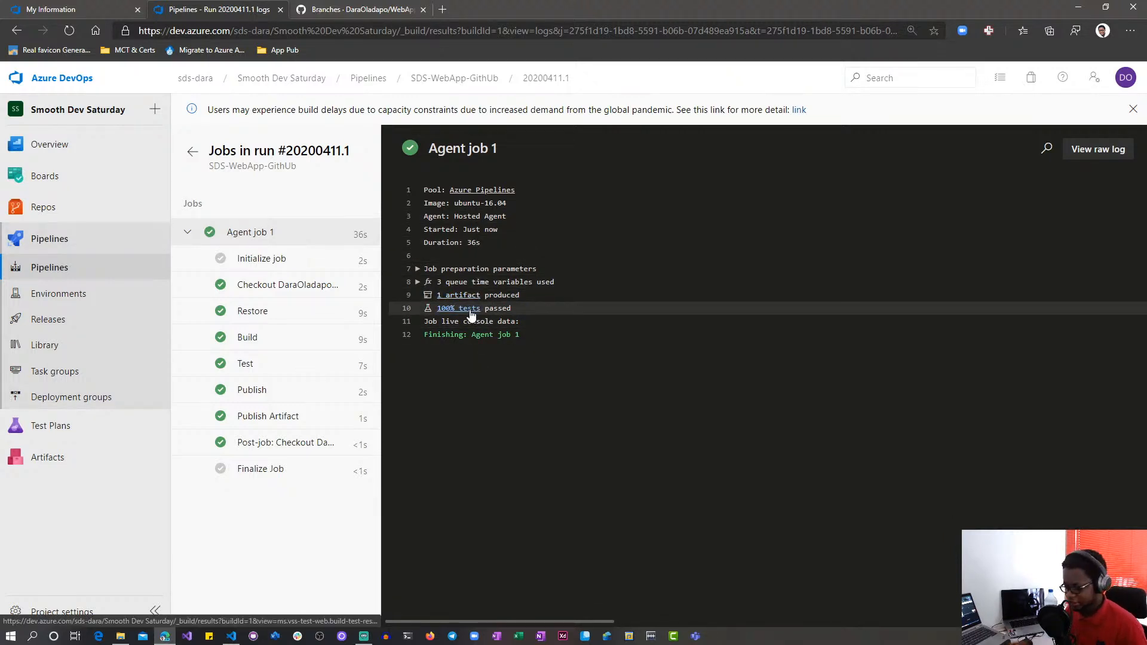
{"action": "key", "text": "ctrl+plus"}
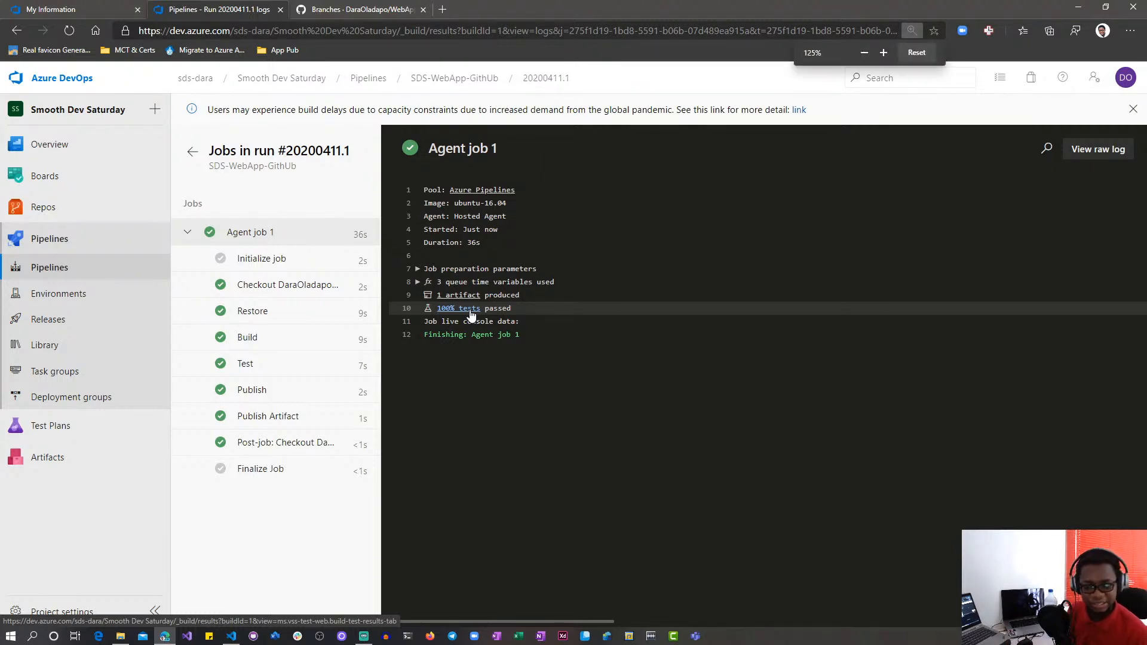
{"action": "key", "text": "ctrl+plus"}
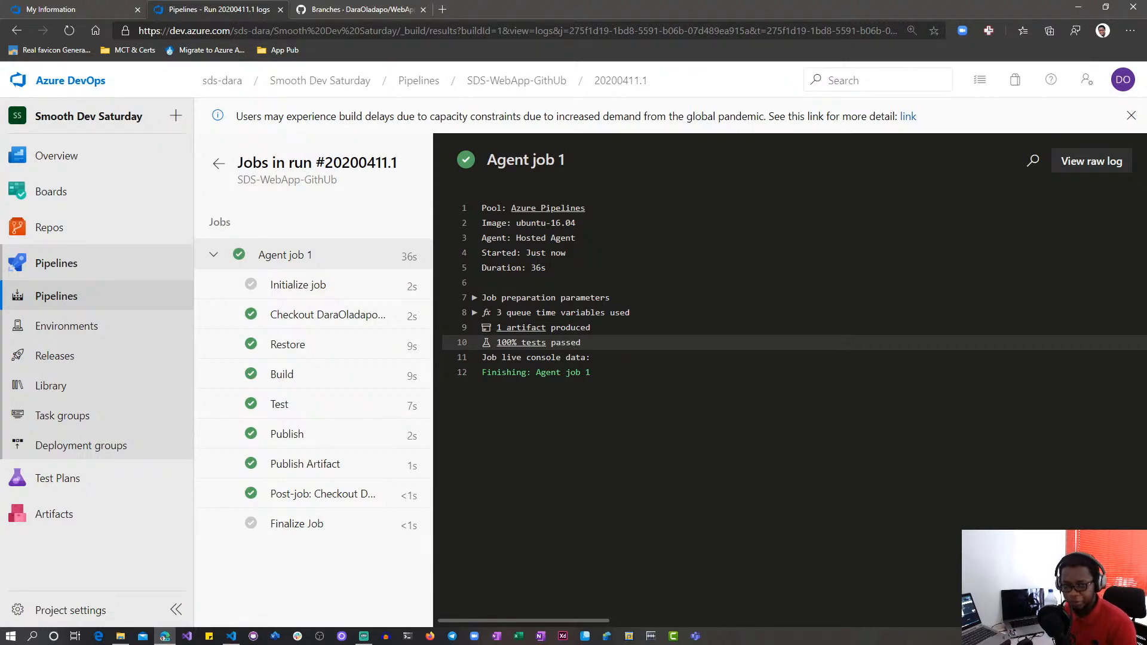
Step: Open the one.com webmail inbox in a new browser tab using login.one.com/mail
{"action": "left_click", "coordinate": [442, 11]}
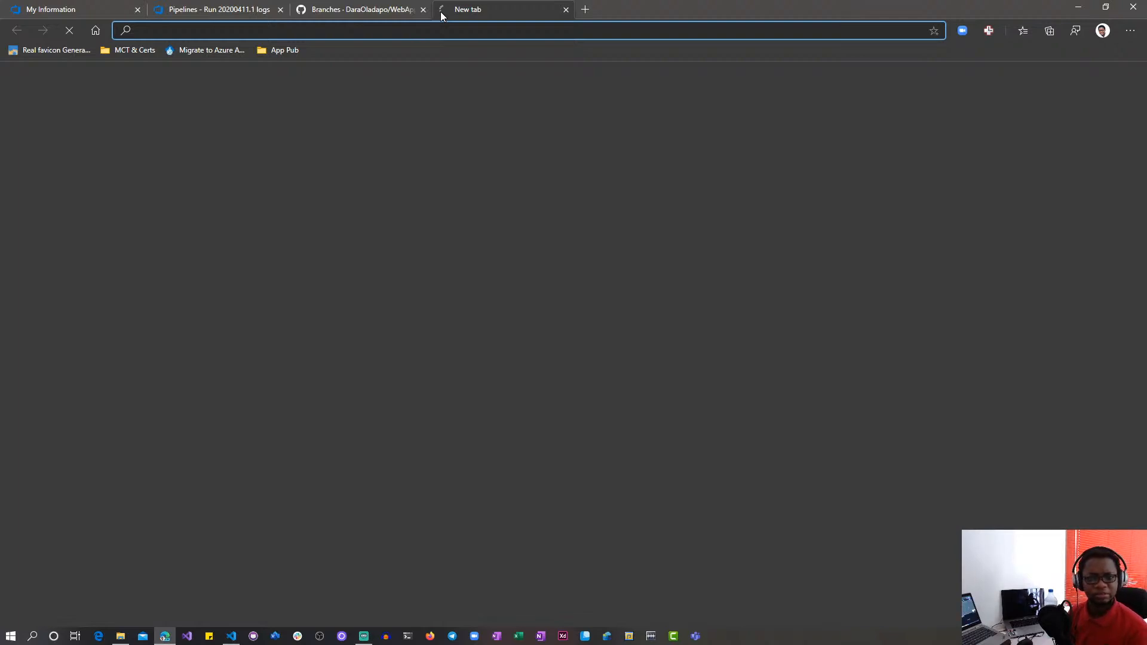
{"action": "type", "text": "login.one.com/mail"}
{"action": "key", "text": "Return"}
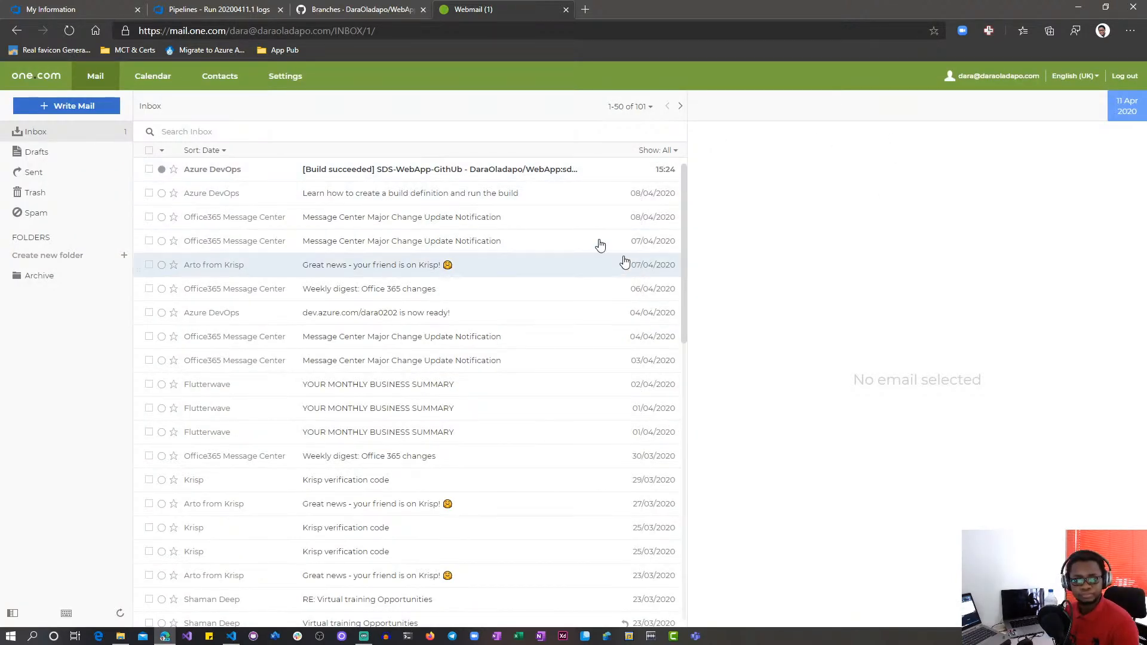
Step: Read the Azure DevOps build notification email through to its commits, with a wider reading pane and external images loaded
{"action": "left_click", "coordinate": [424, 172]}
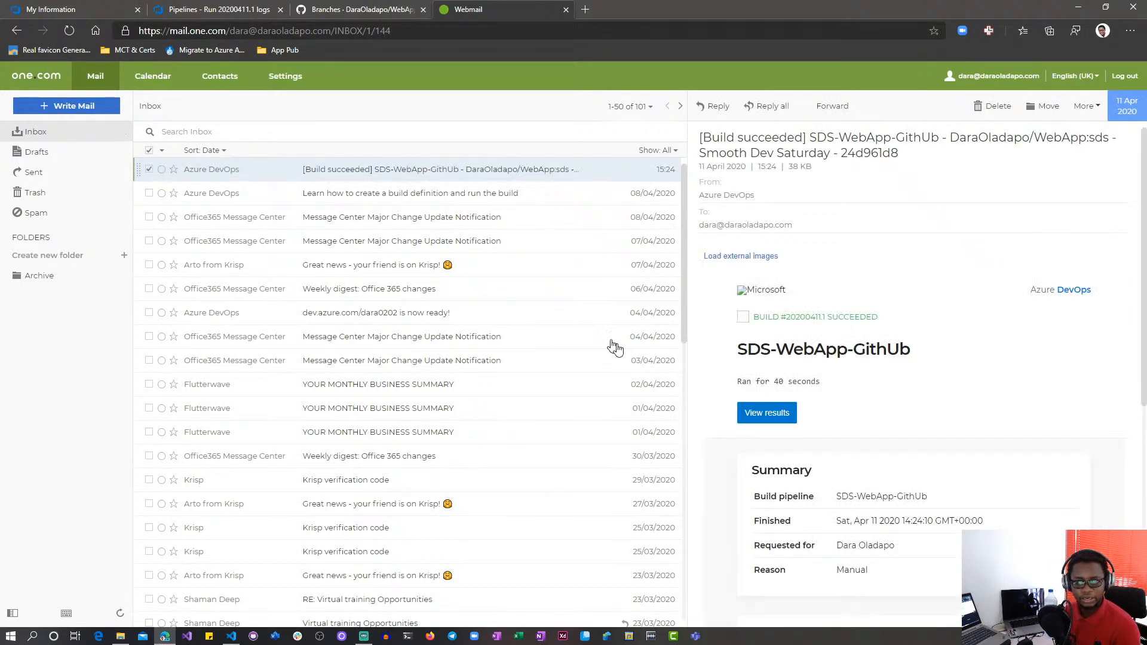
{"action": "left_click_drag", "start_coordinate": [690, 339], "coordinate": [320, 331]}
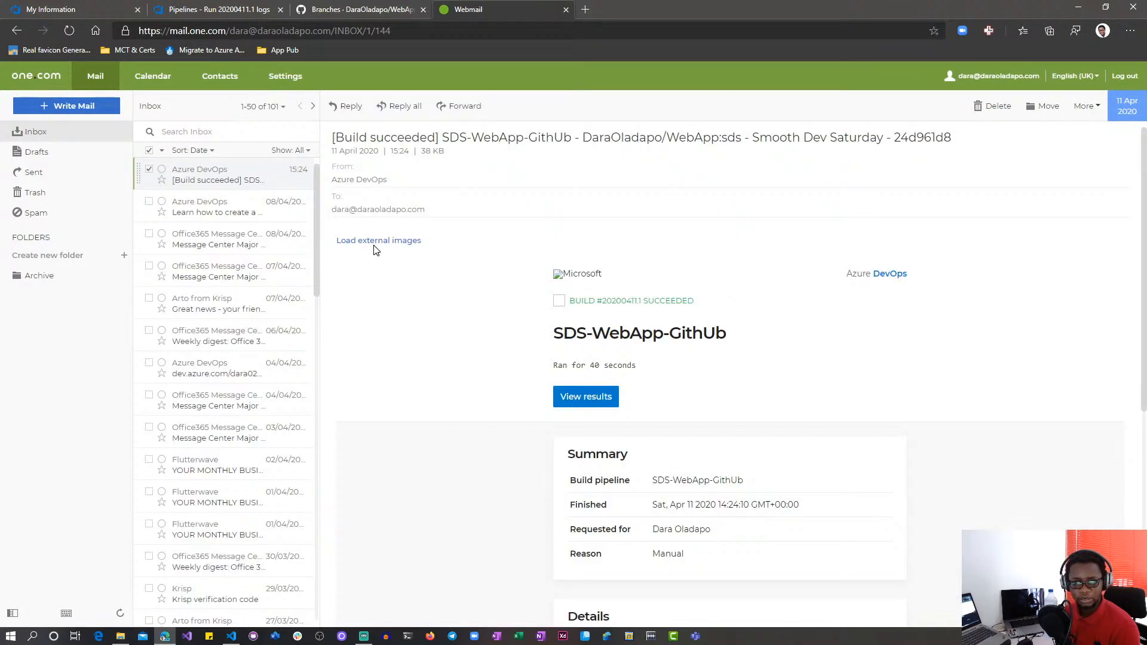
{"action": "left_click", "coordinate": [378, 243]}
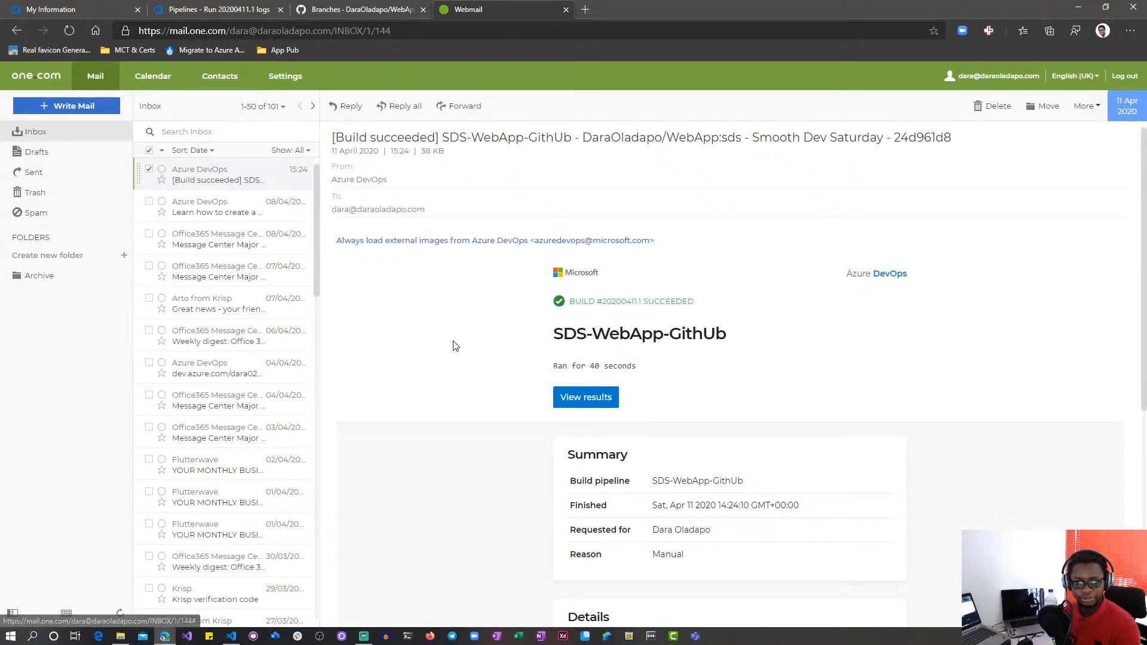
{"action": "scroll", "coordinate": [723, 478], "scroll_direction": "down", "scroll_amount": 2}
{"action": "scroll", "coordinate": [722, 478], "scroll_direction": "down", "scroll_amount": 5}
{"action": "scroll", "coordinate": [723, 478], "scroll_direction": "up", "scroll_amount": 6}
{"action": "scroll", "coordinate": [721, 474], "scroll_direction": "down", "scroll_amount": 6}
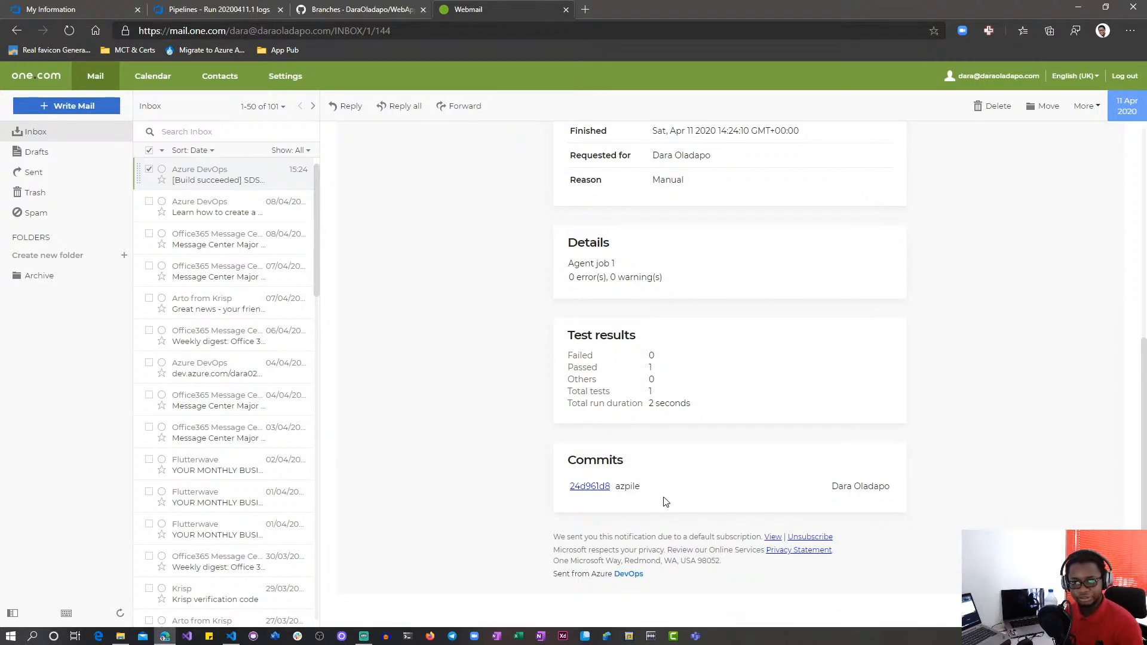
{"action": "scroll", "coordinate": [735, 370], "scroll_direction": "up", "scroll_amount": 2}
{"action": "scroll", "coordinate": [737, 370], "scroll_direction": "up", "scroll_amount": 4}
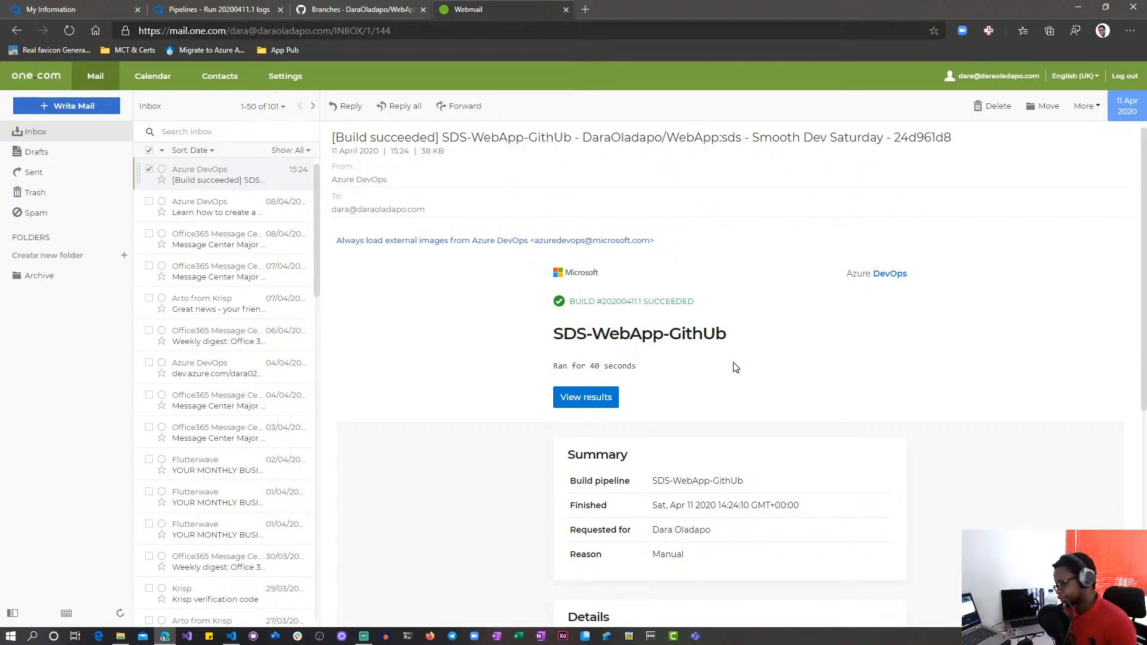
Step: Return to Azure DevOps and show the summary page of the pipeline run
{"action": "left_click", "coordinate": [228, 8]}
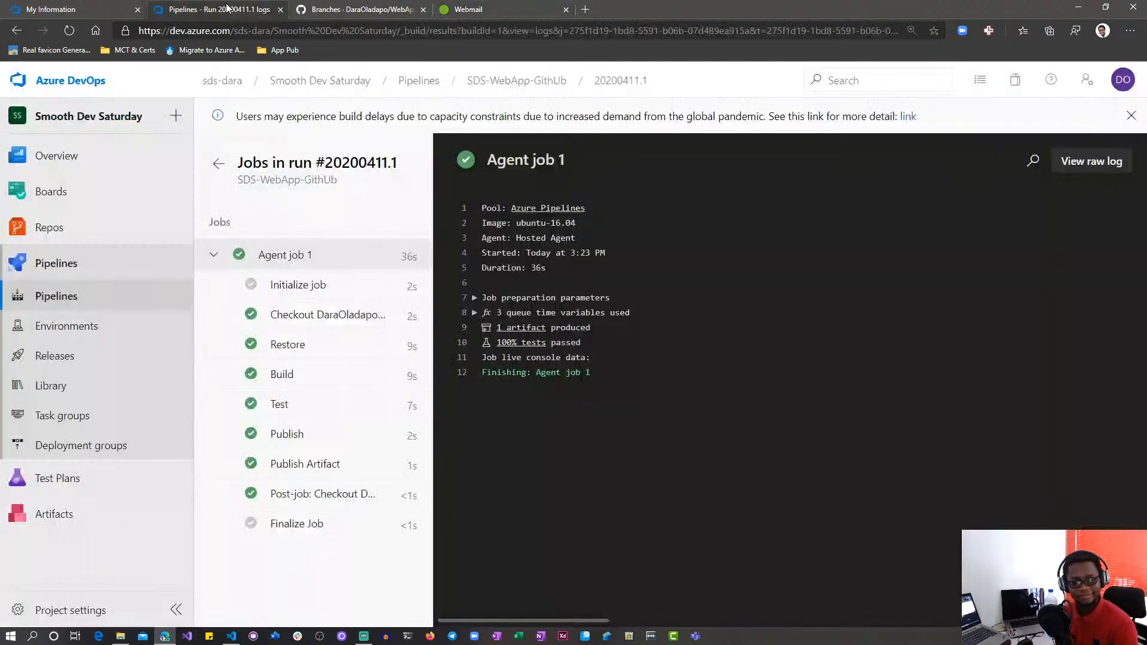
{"action": "left_click", "coordinate": [219, 169]}
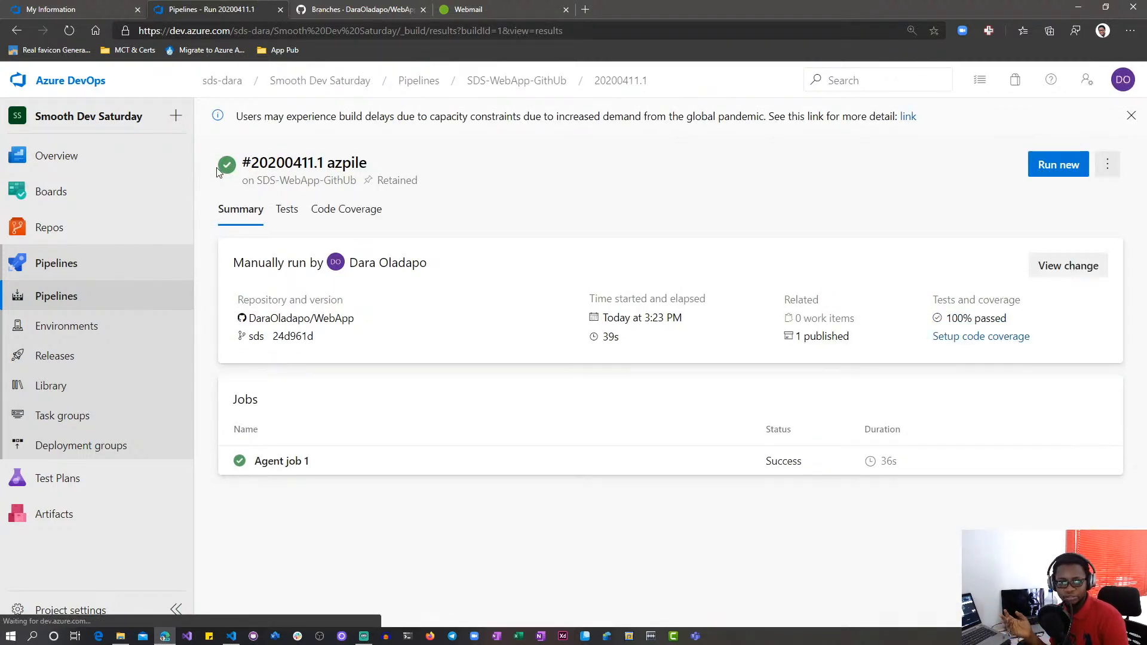
{"action": "key", "text": "ctrl+t"}
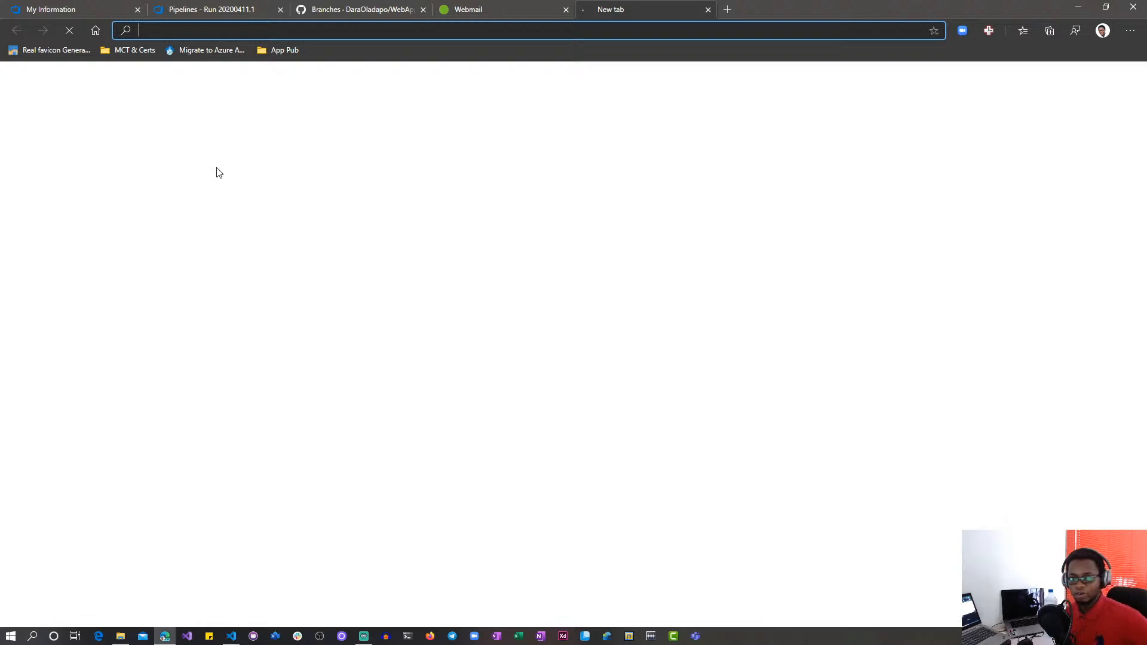
{"action": "left_click", "coordinate": [215, 9]}
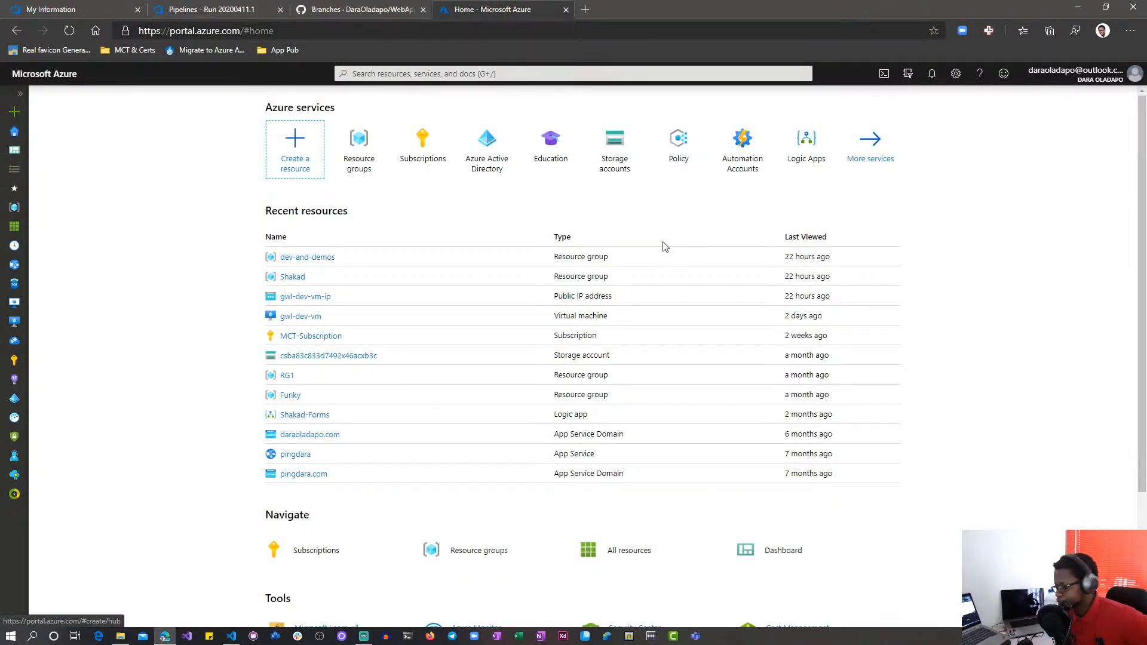
Step: Open the dev-and-demos resource group and start adding a new resource to it
{"action": "left_click", "coordinate": [301, 260]}
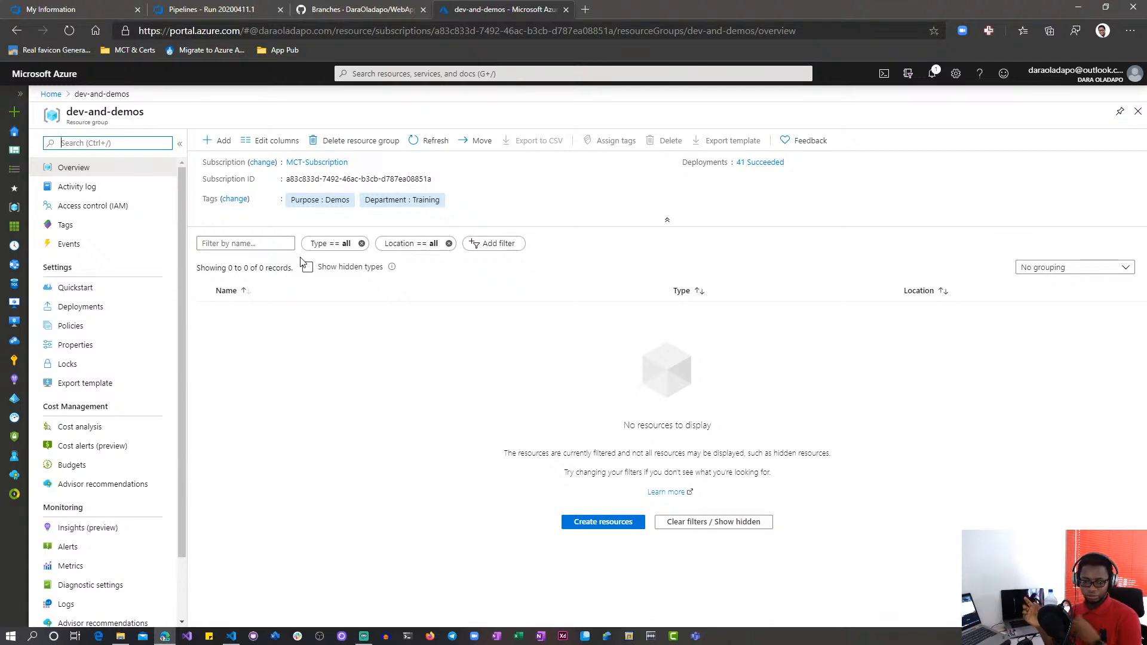
{"action": "left_click", "coordinate": [581, 523]}
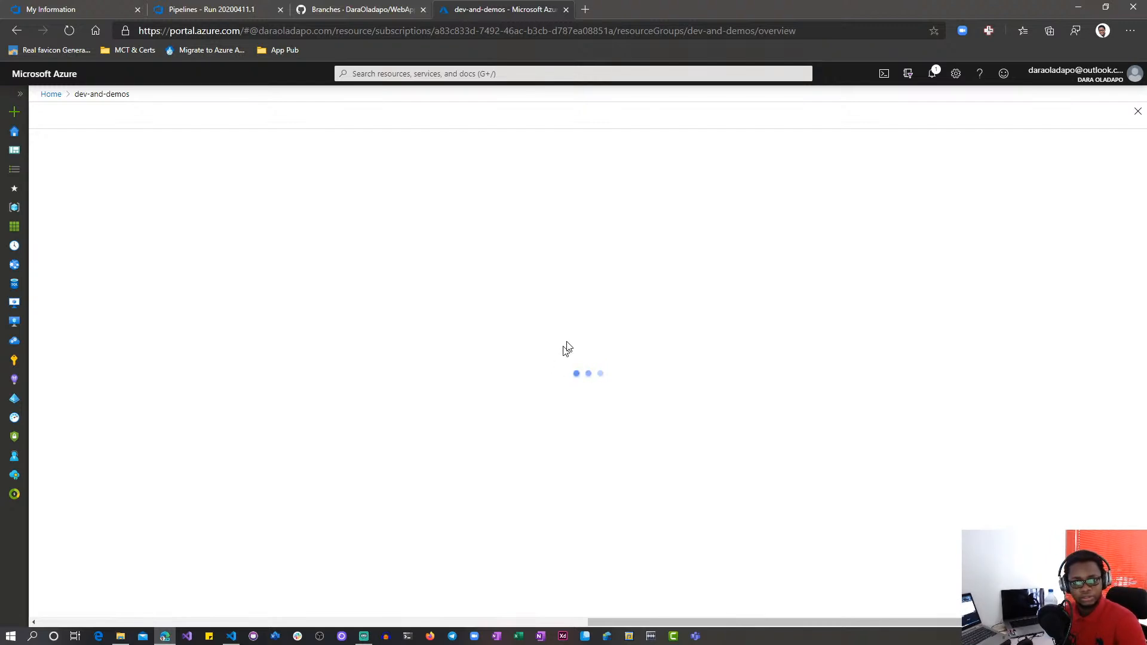
{"action": "left_click", "coordinate": [536, 28]}
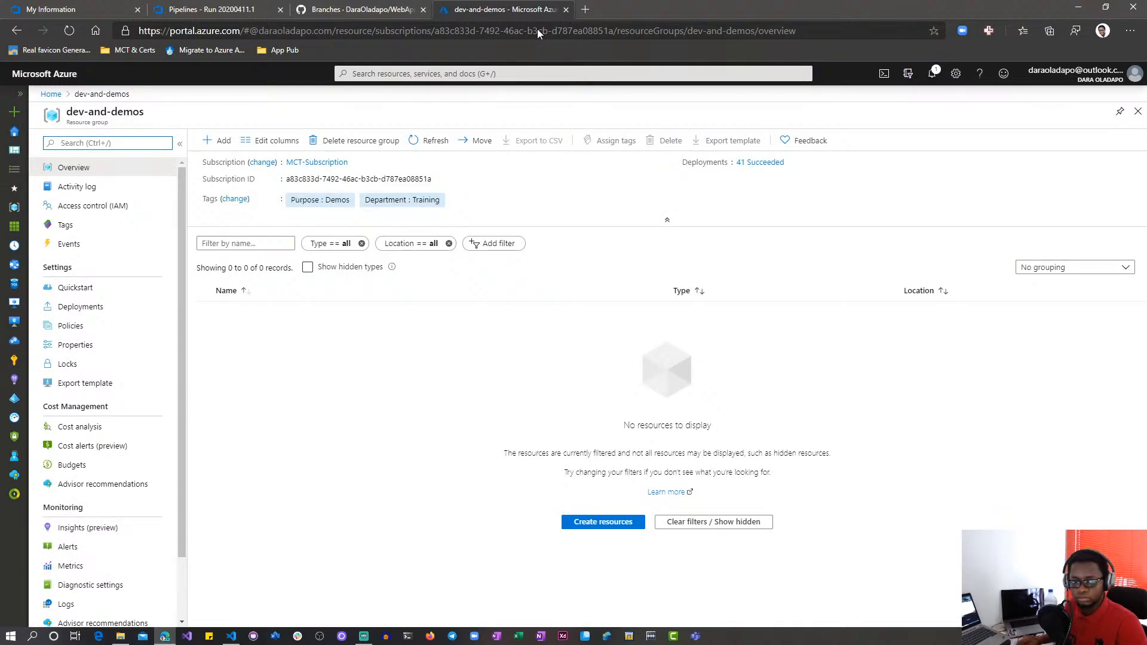
{"action": "left_click", "coordinate": [223, 143]}
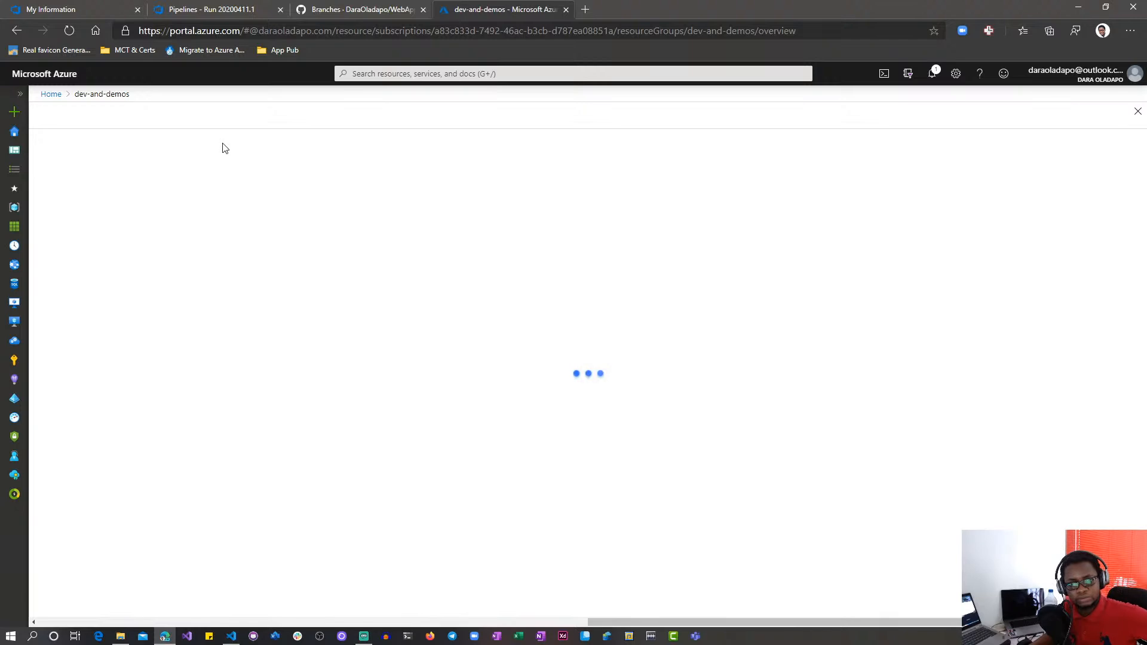
{"action": "left_click", "coordinate": [206, 11]}
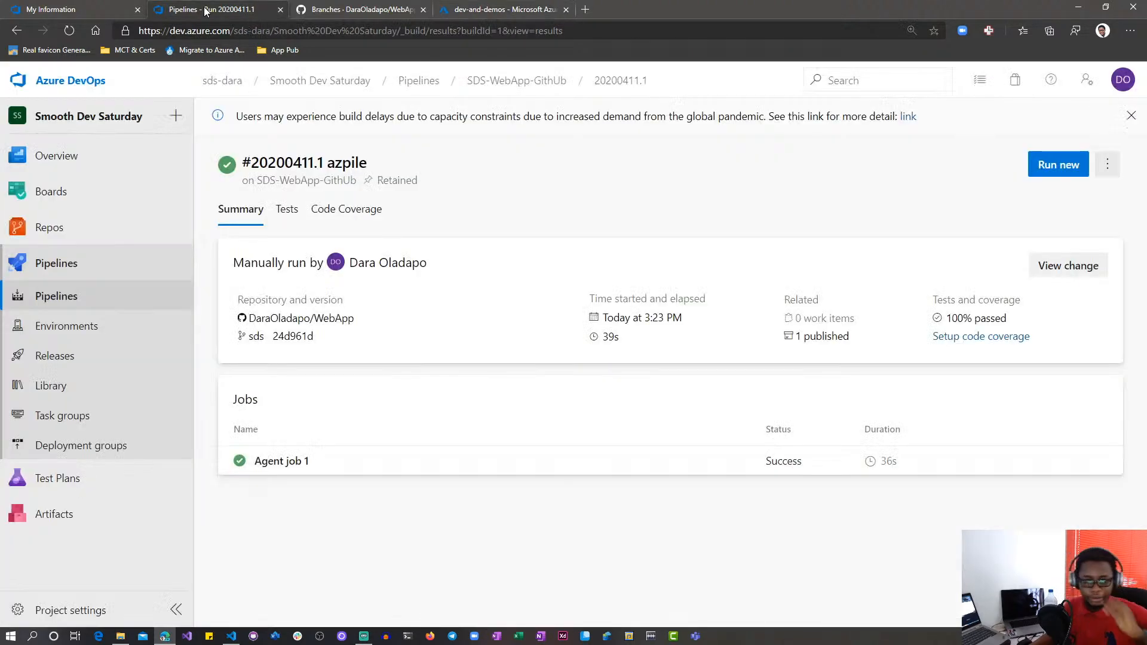
{"action": "left_click", "coordinate": [481, 10]}
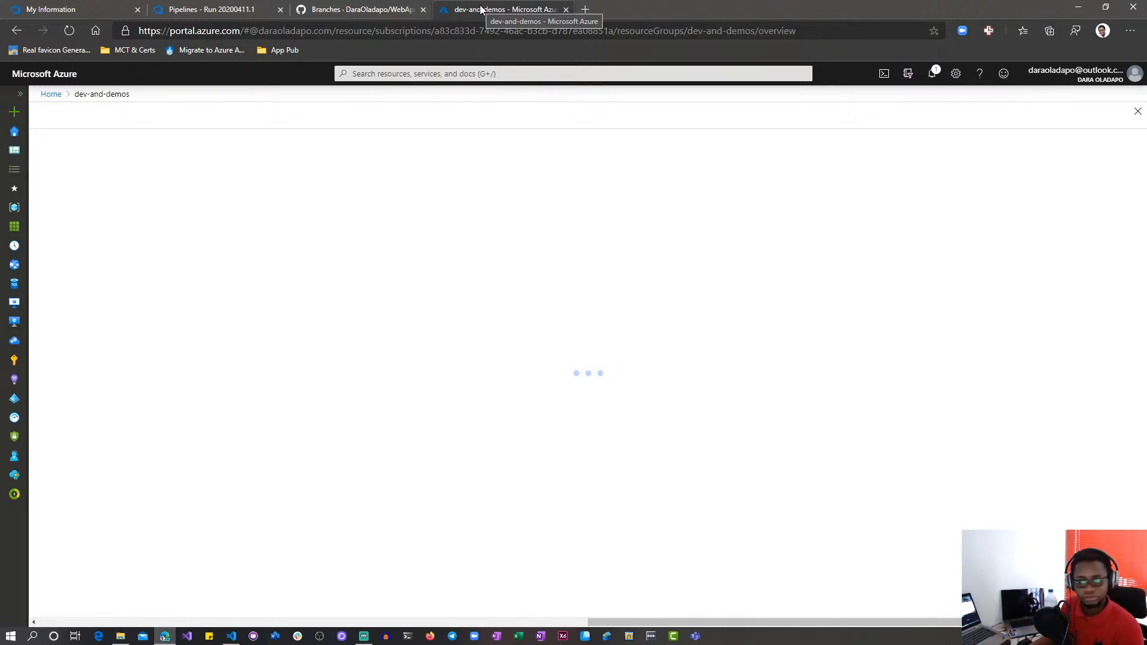
Step: Switch to Azure DevOps and rename the web app's build pipeline to SDS-WebApp-Github-Classic
{"action": "left_click", "coordinate": [212, 9]}
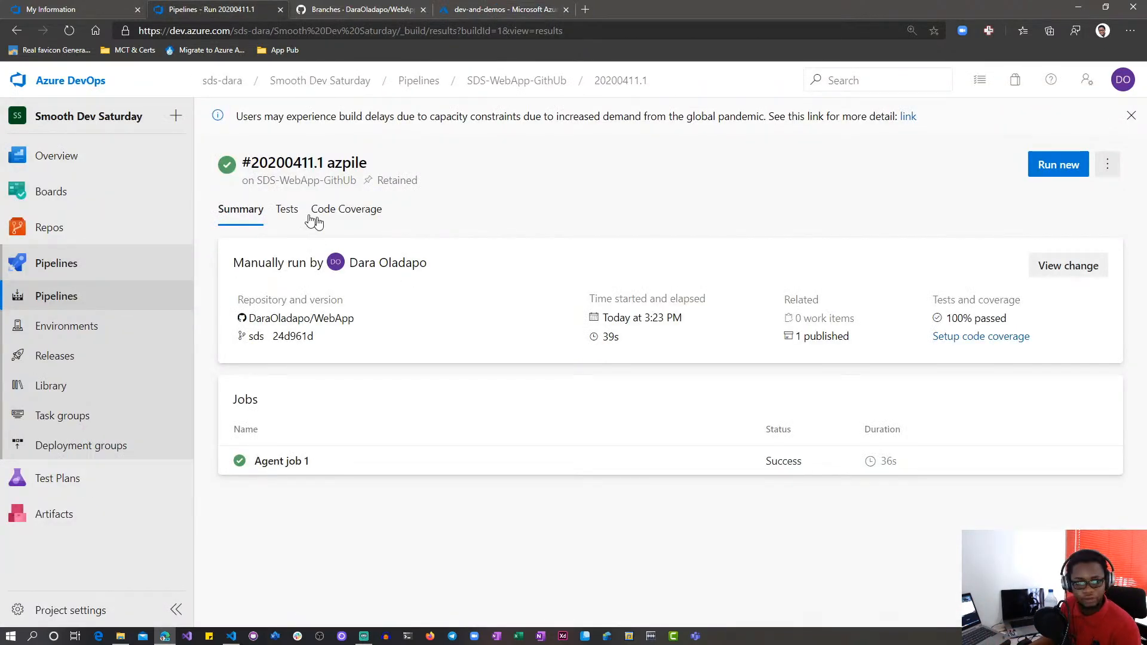
{"action": "left_click", "coordinate": [68, 299]}
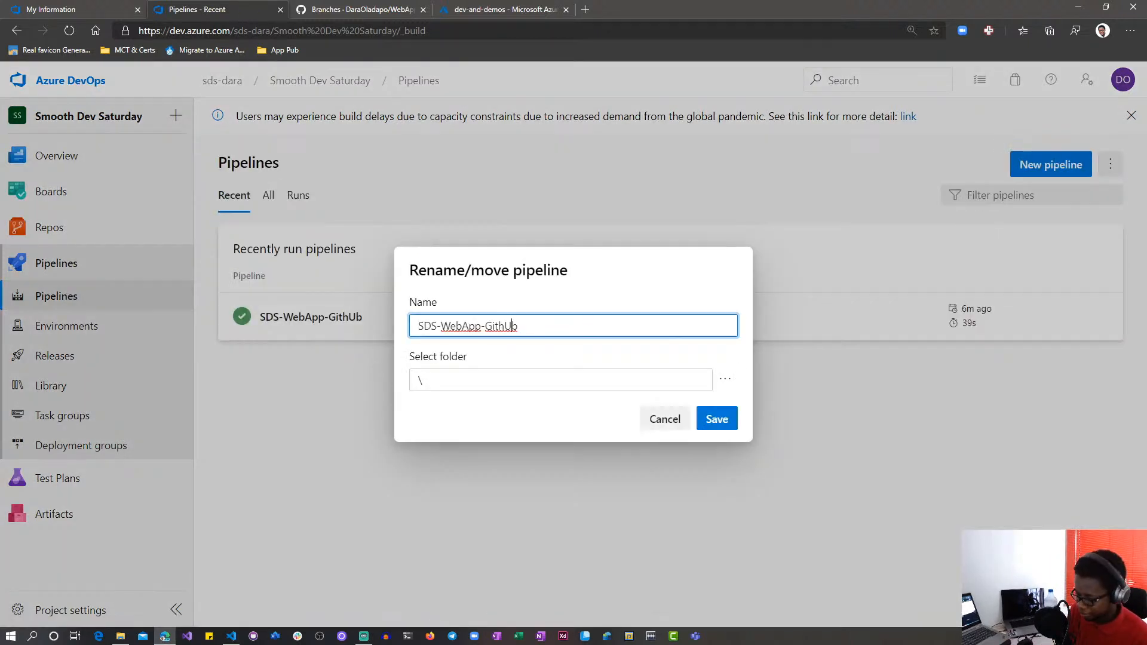
{"action": "left_click", "coordinate": [515, 325]}
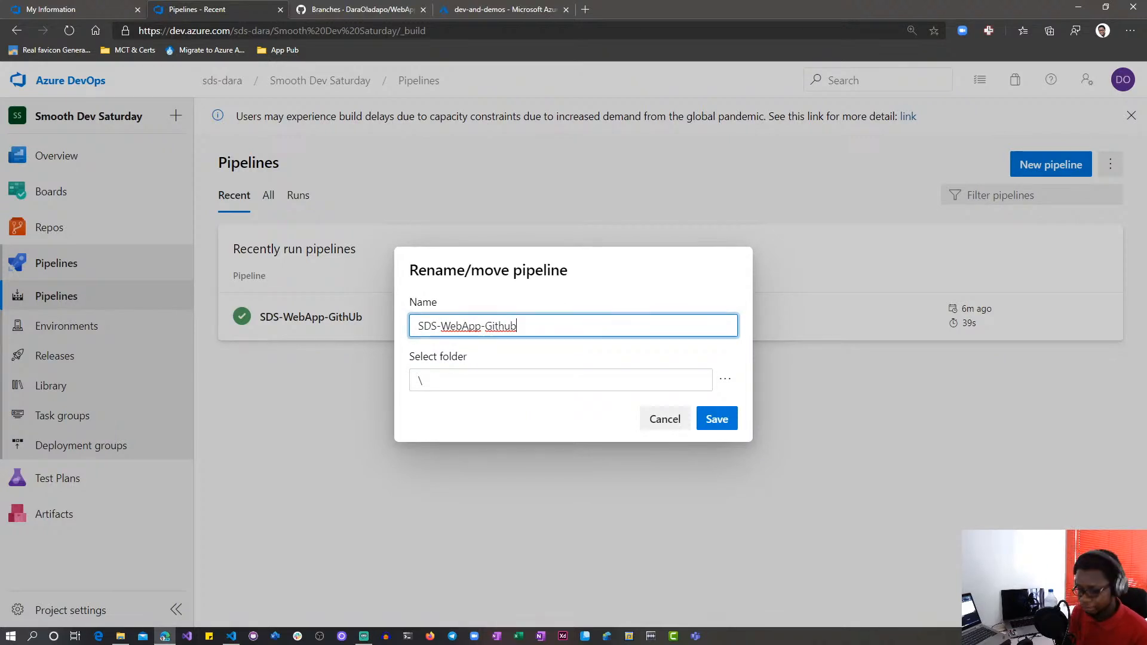
{"action": "type", "text": "-Classisc"}
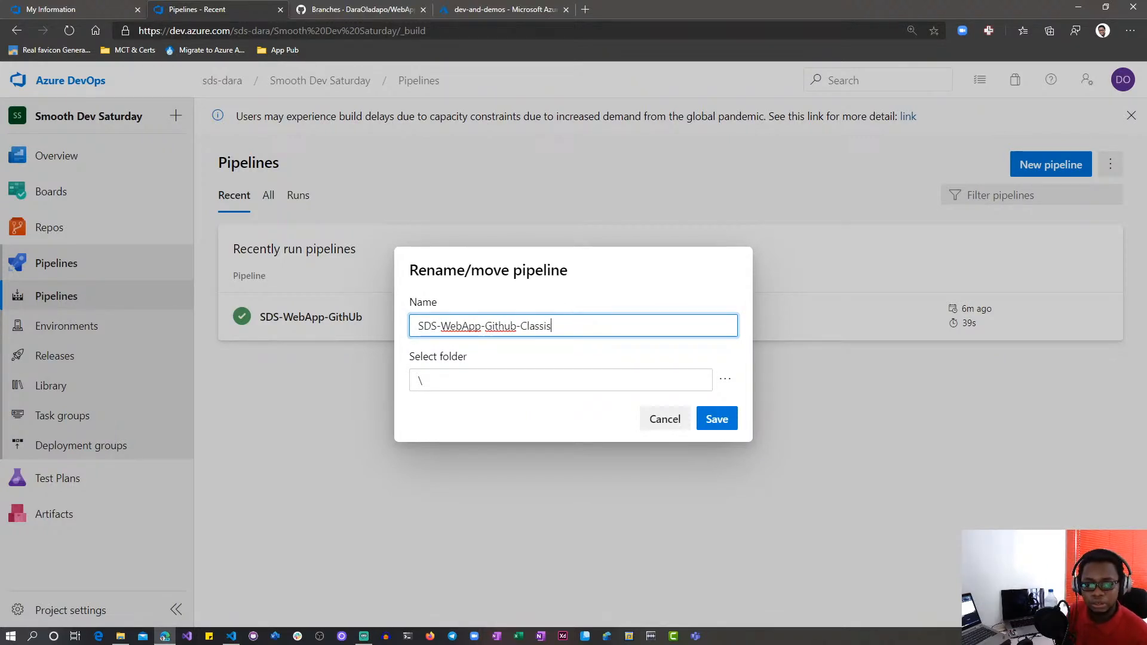
{"action": "key", "text": "BackSpace"}
{"action": "key", "text": "BackSpace"}
{"action": "type", "text": "c"}
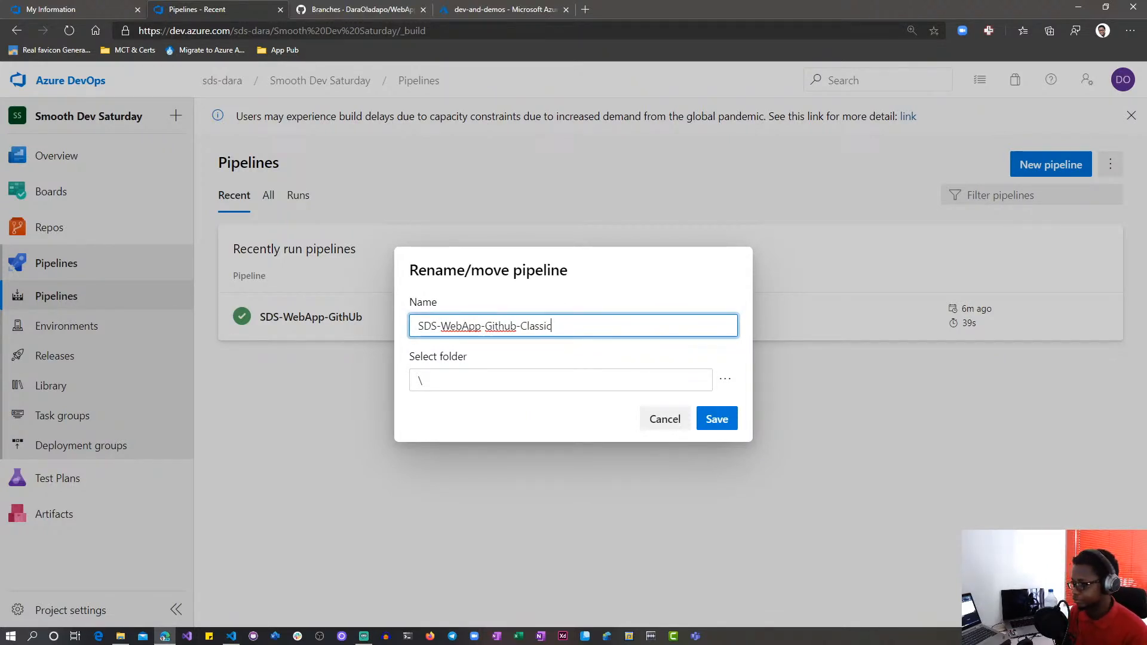
{"action": "left_click", "coordinate": [725, 426]}
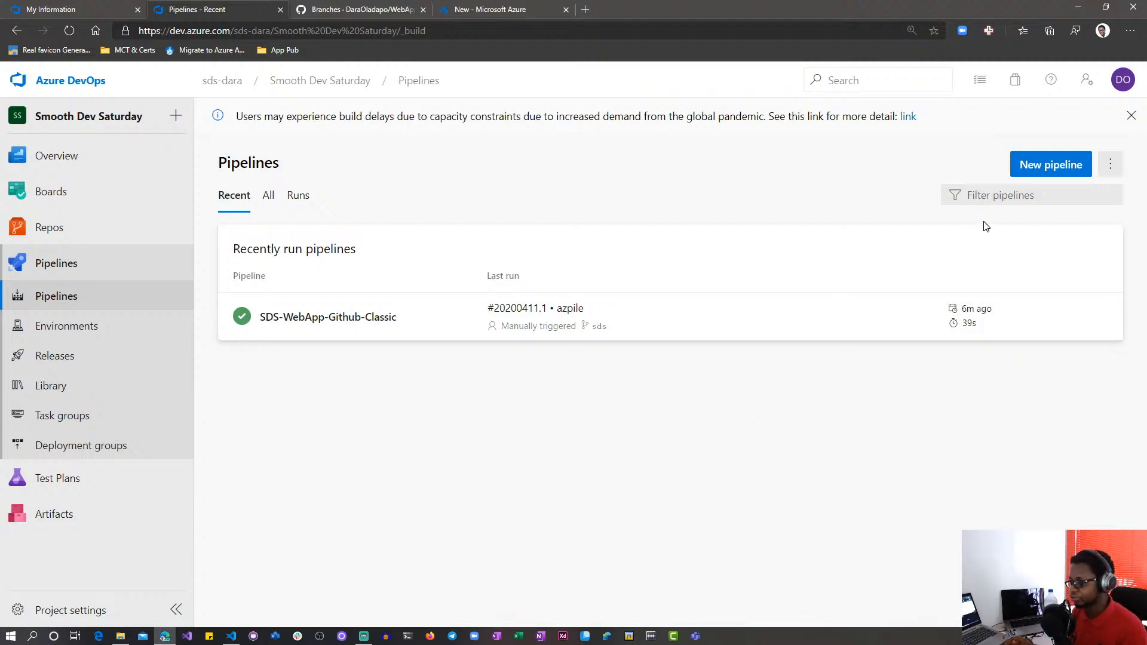
Step: Switch to the Azure portal and start a new Web App named sds-gwl-demo in the dev-and-demos resource group
{"action": "left_click", "coordinate": [519, 13]}
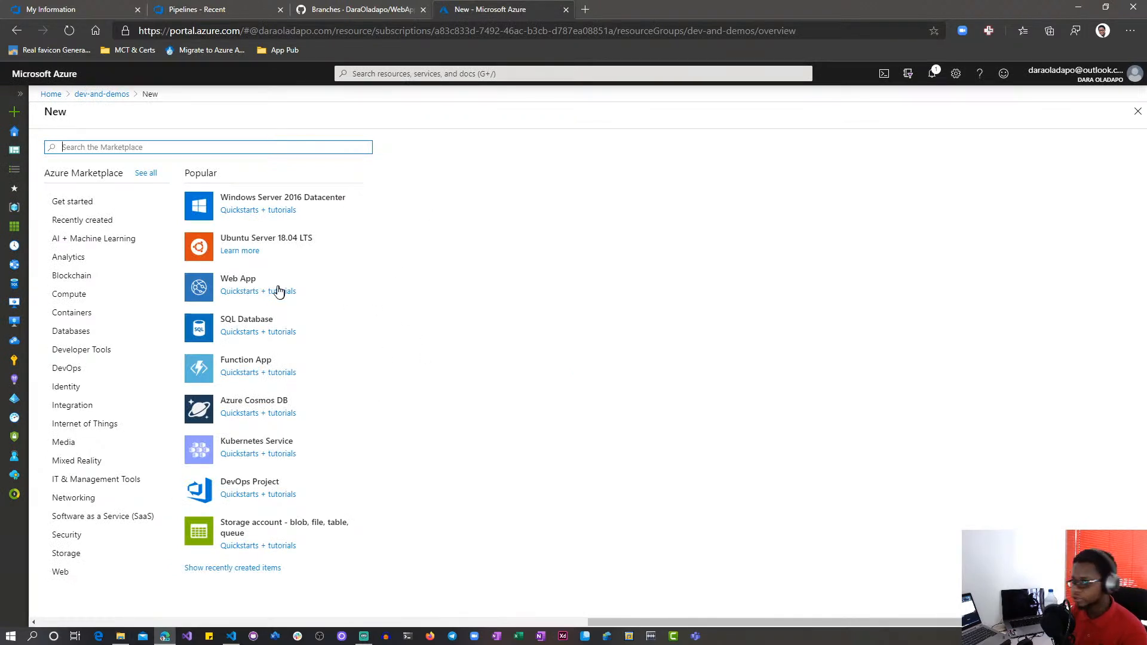
{"action": "left_click", "coordinate": [241, 285]}
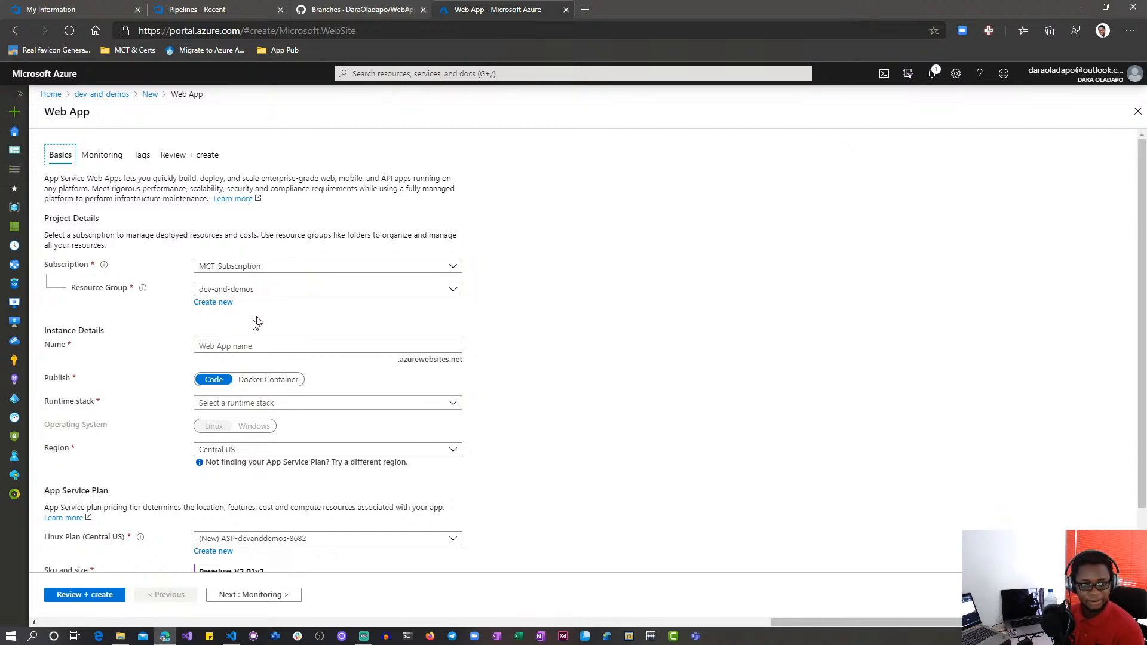
{"action": "left_click", "coordinate": [263, 346]}
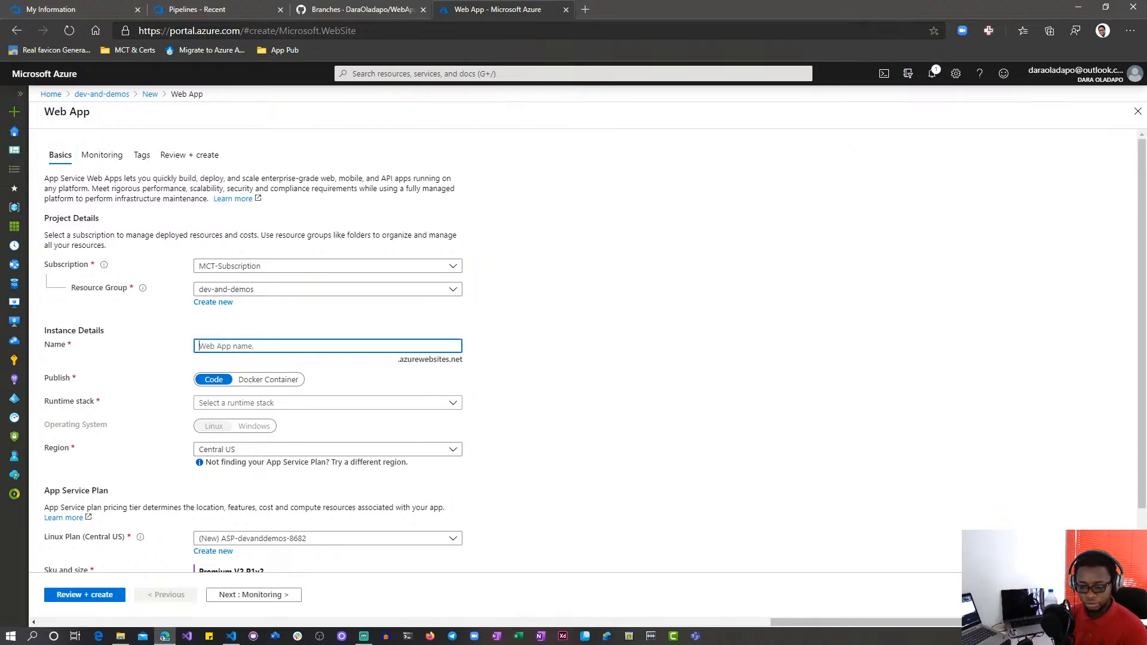
{"action": "type", "text": "sds-demo"}
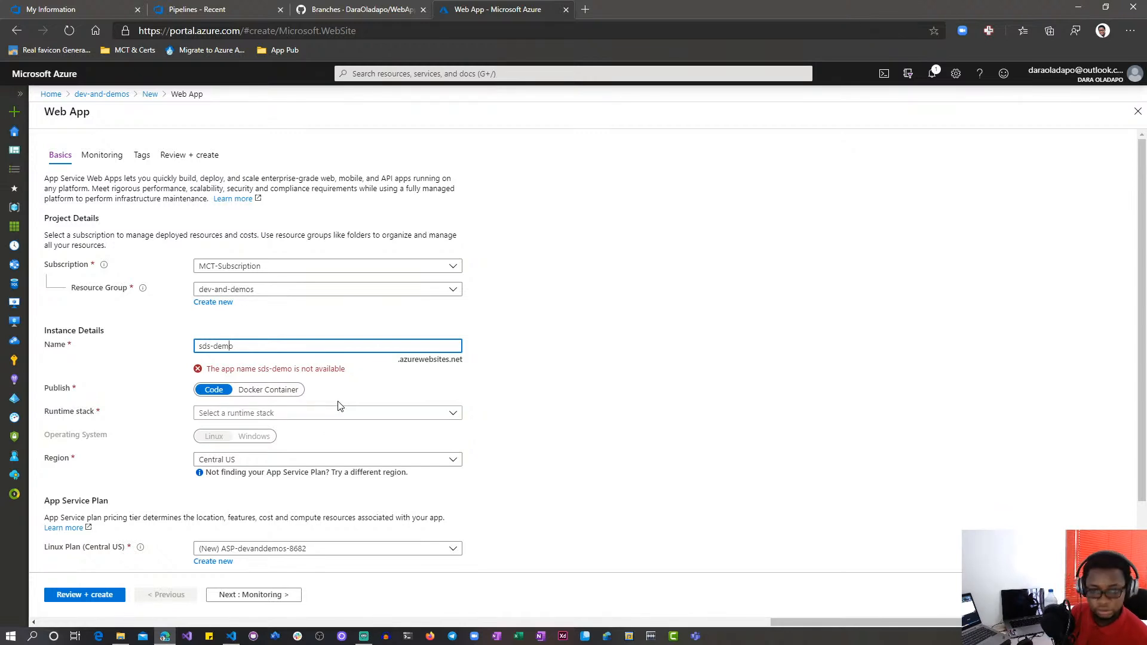
{"action": "type", "text": "-gwl"}
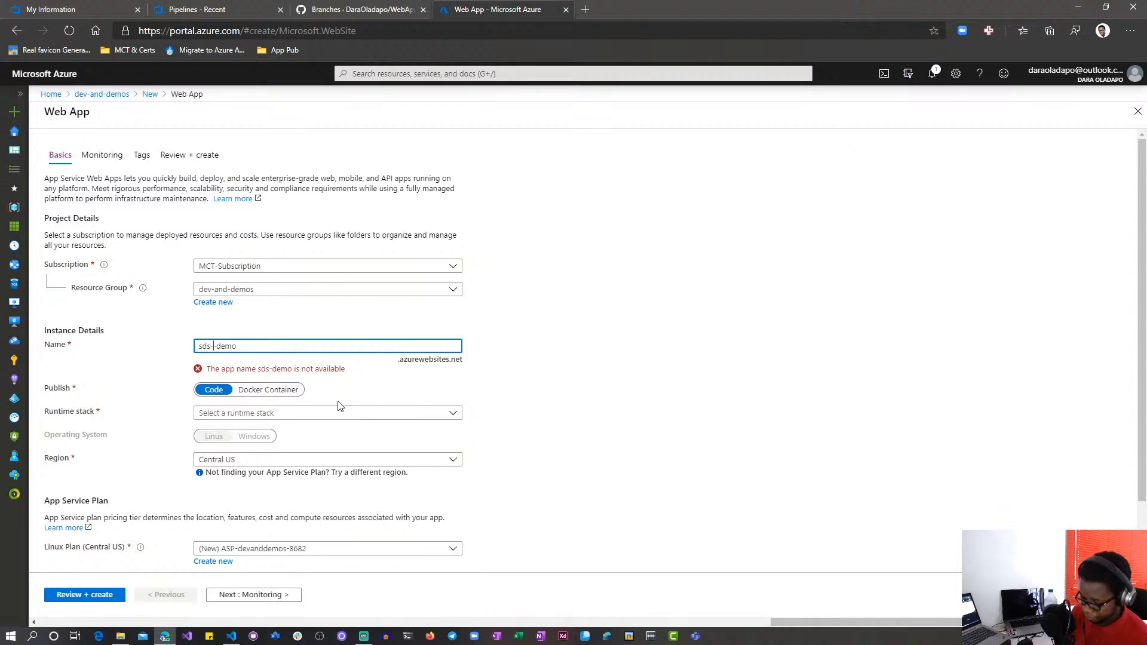
Step: Set the web app's runtime stack to .NET Core 3.1 (LTS) and its region to South Africa North
{"action": "left_click", "coordinate": [339, 406]}
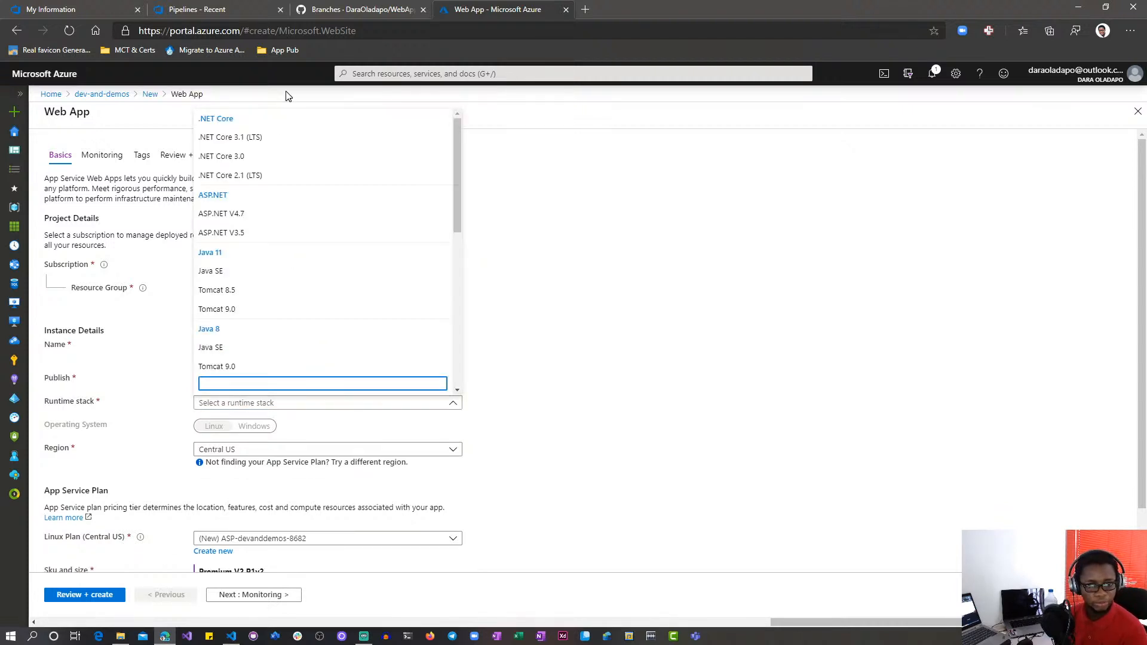
{"action": "left_click", "coordinate": [255, 142]}
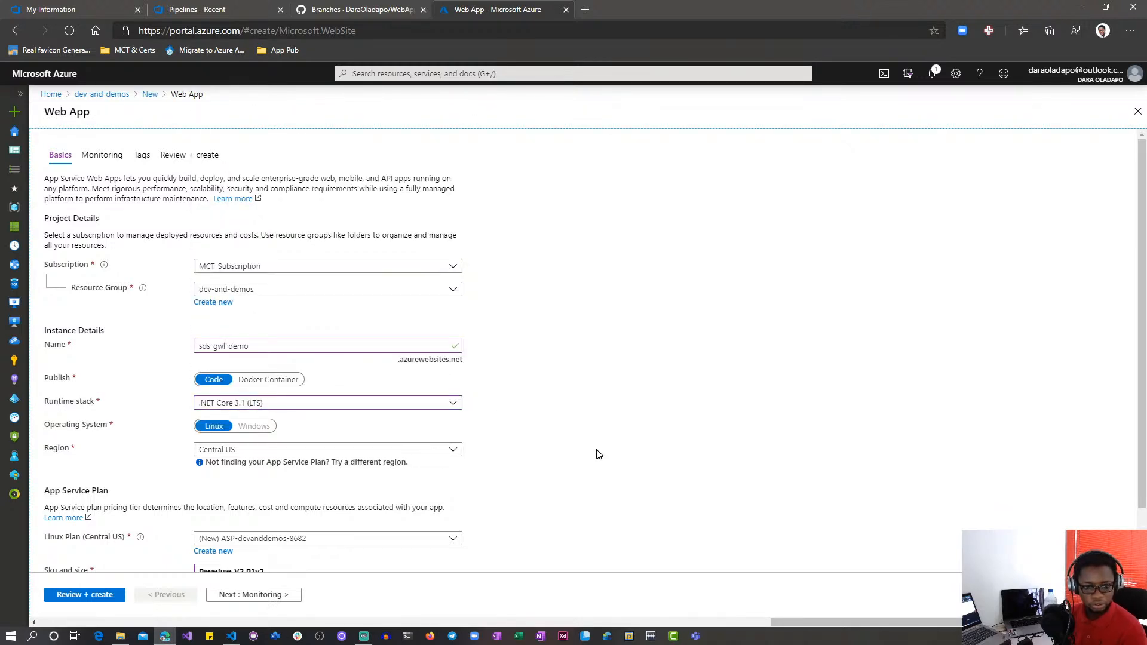
{"action": "scroll", "coordinate": [478, 418], "scroll_direction": "down", "scroll_amount": 1}
{"action": "left_click", "coordinate": [409, 386]}
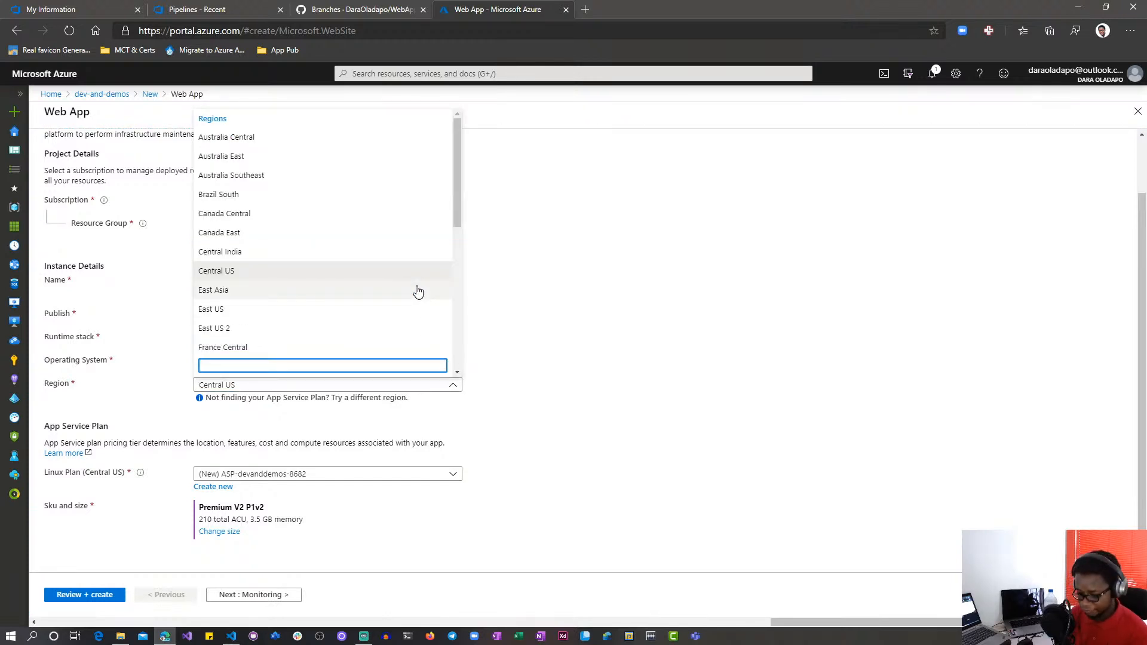
{"action": "type", "text": "south"}
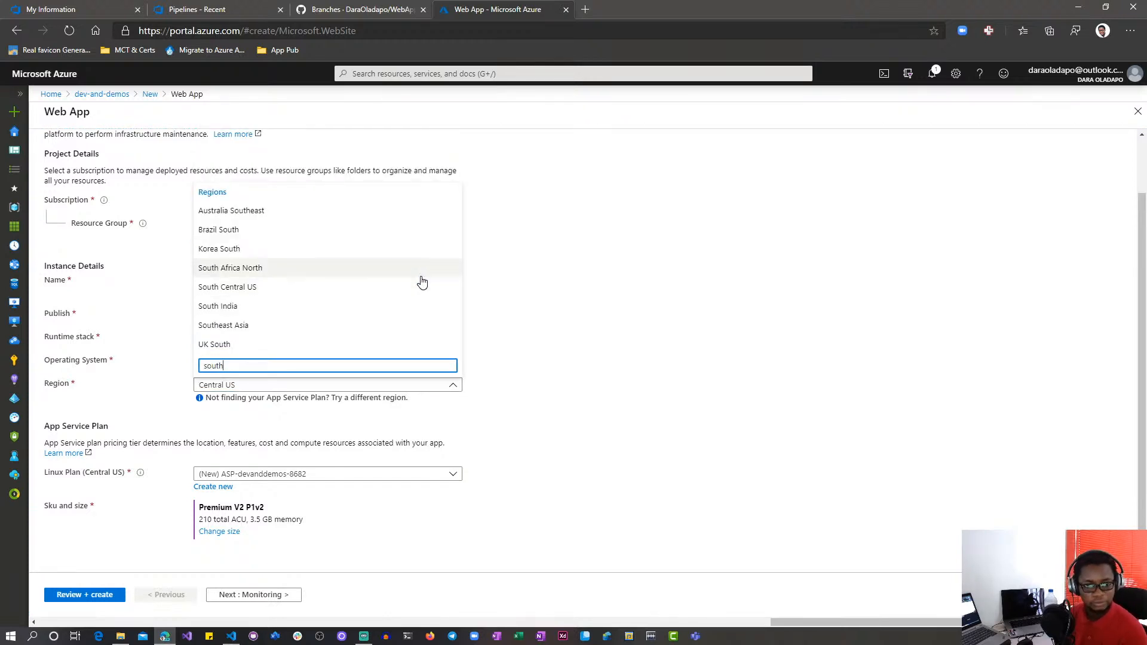
{"action": "left_click", "coordinate": [270, 273]}
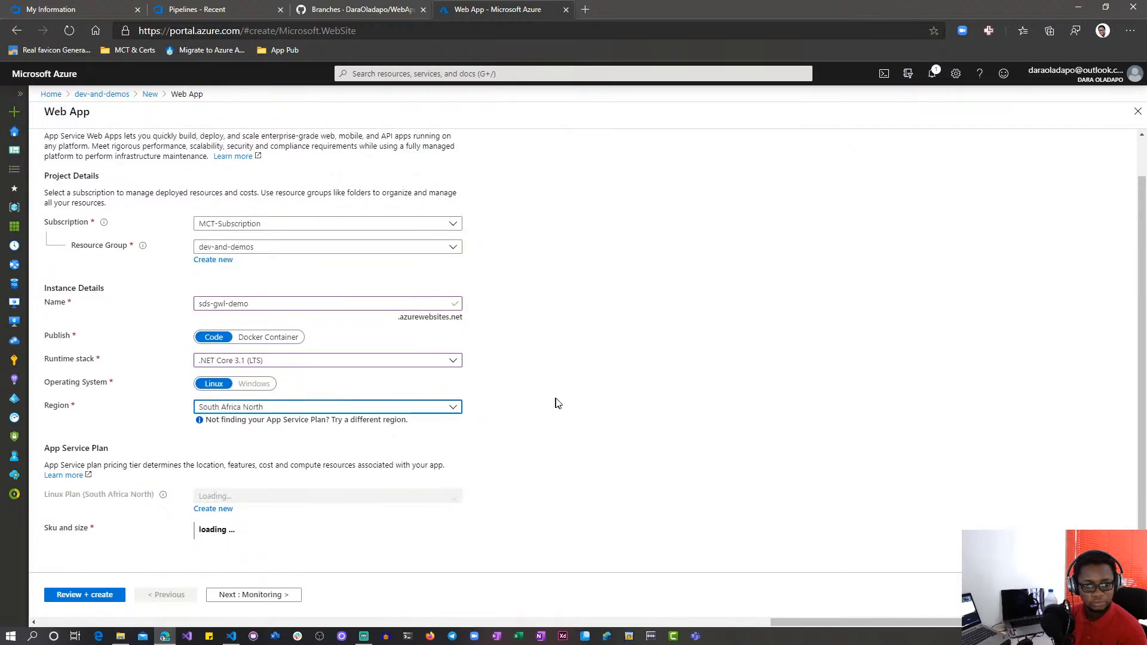
Step: Create a new App Service plan named sds-demo-appsvcplan for the web app
{"action": "scroll", "coordinate": [556, 400], "scroll_direction": "down", "scroll_amount": 1}
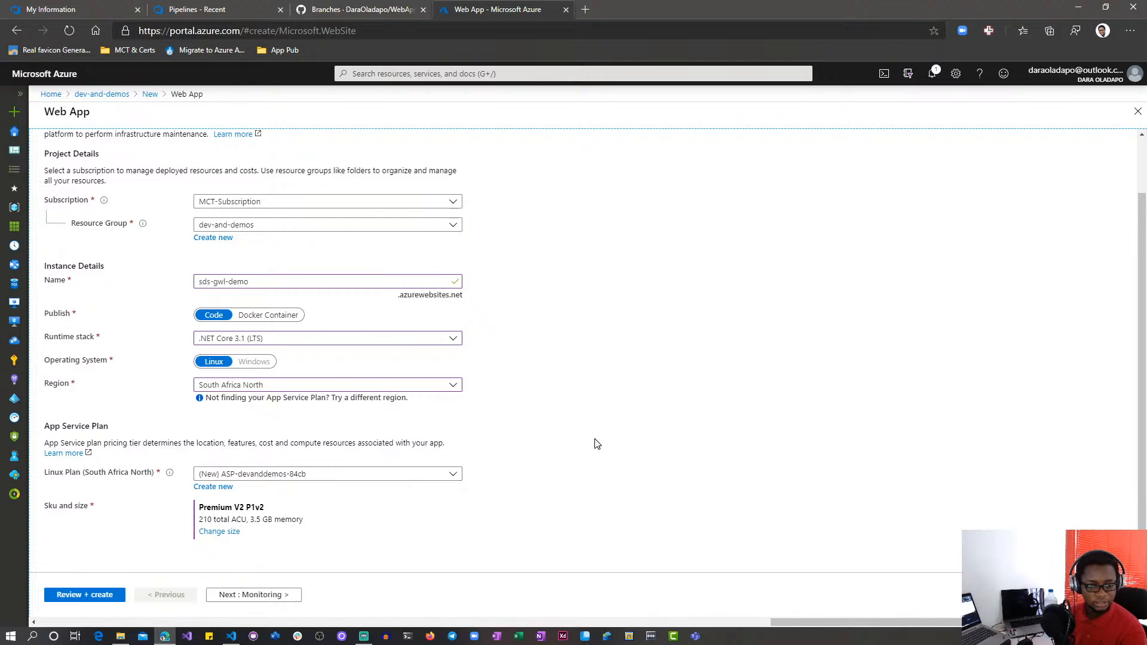
{"action": "left_click", "coordinate": [420, 478]}
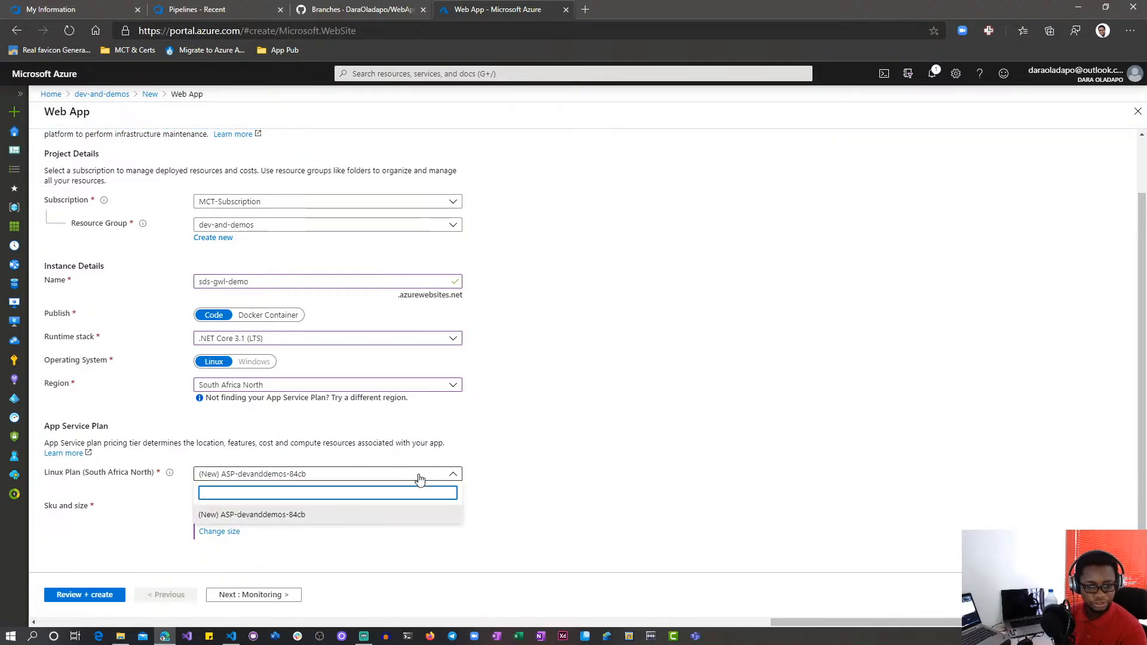
{"action": "left_click", "coordinate": [561, 467]}
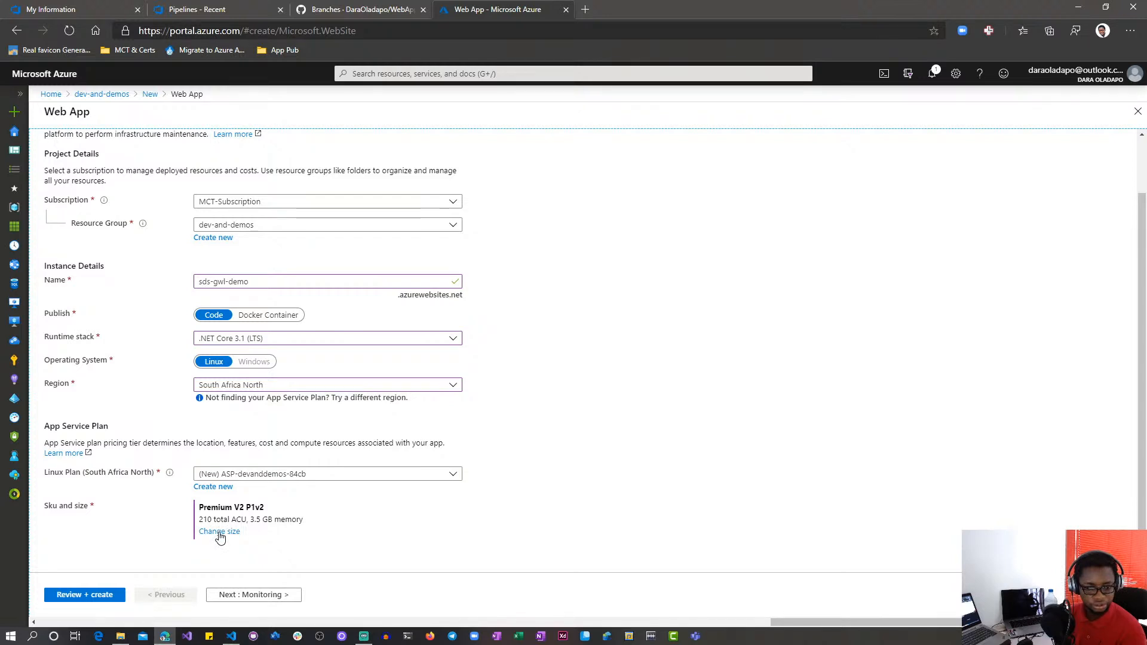
{"action": "left_click", "coordinate": [215, 487]}
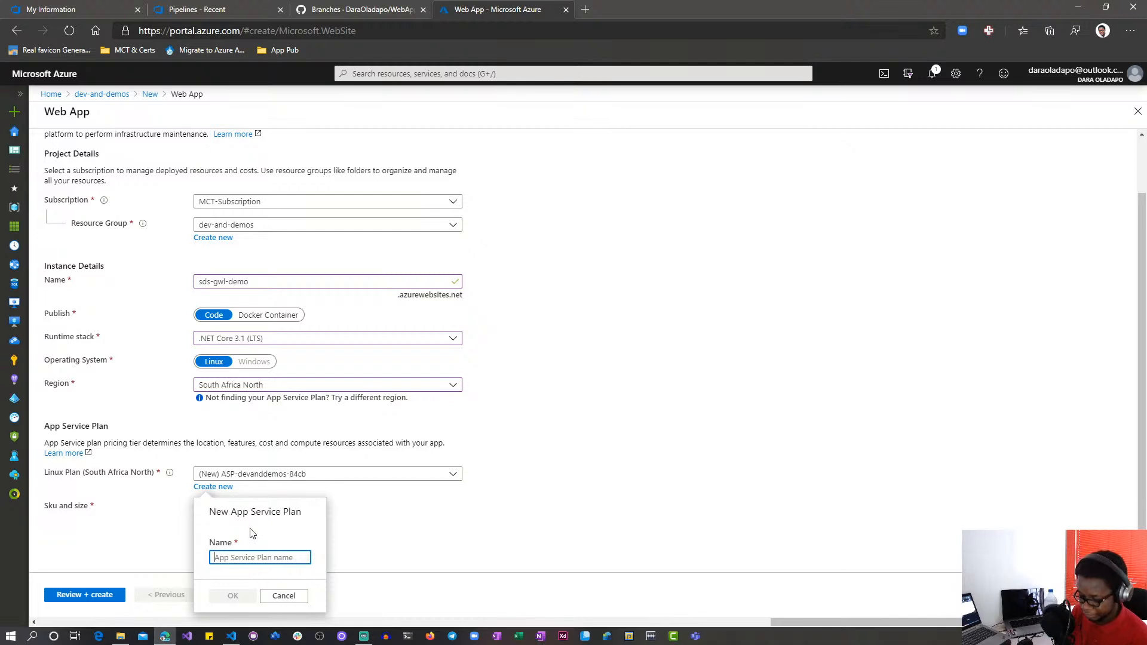
{"action": "type", "text": "sds-demo"}
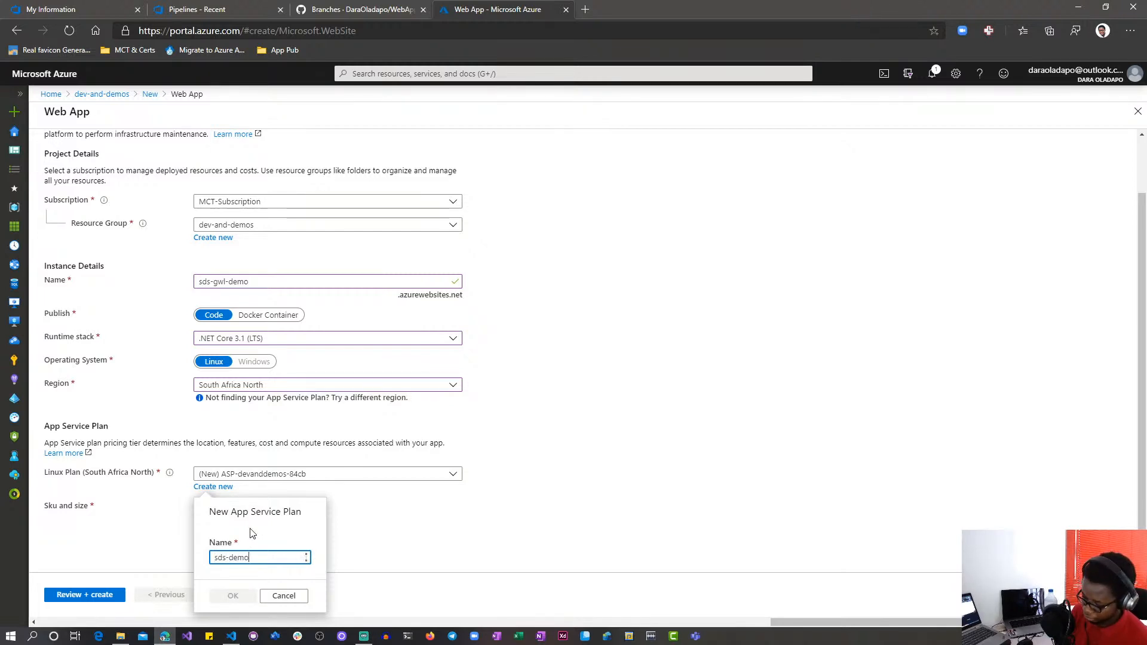
{"action": "type", "text": "-appsvc"}
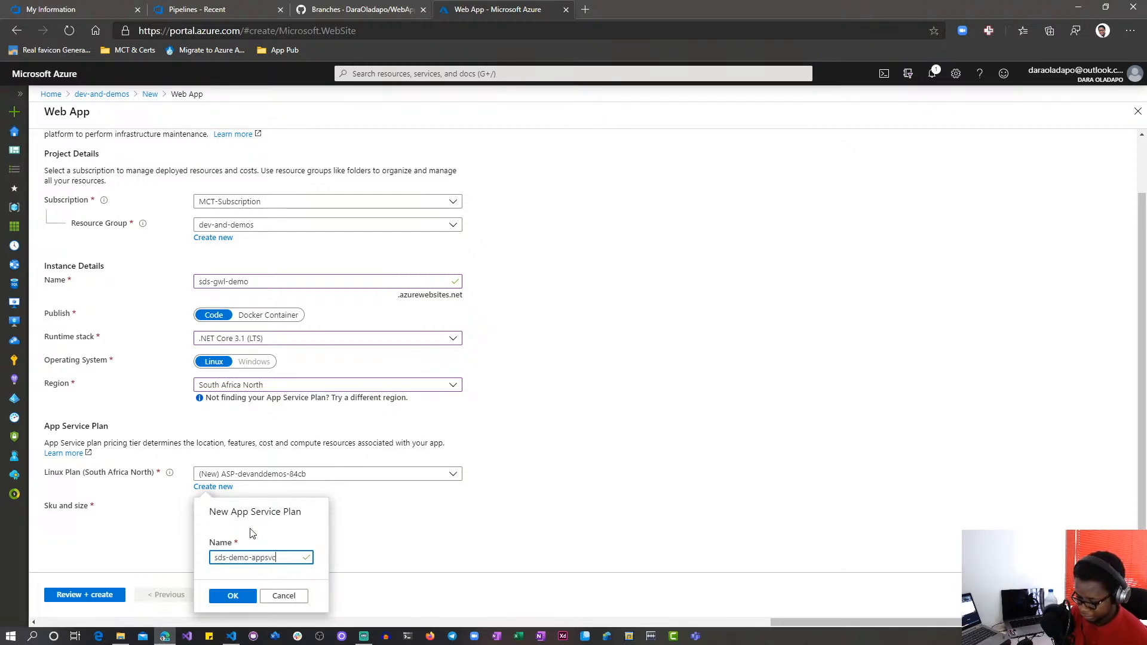
{"action": "type", "text": "plan"}
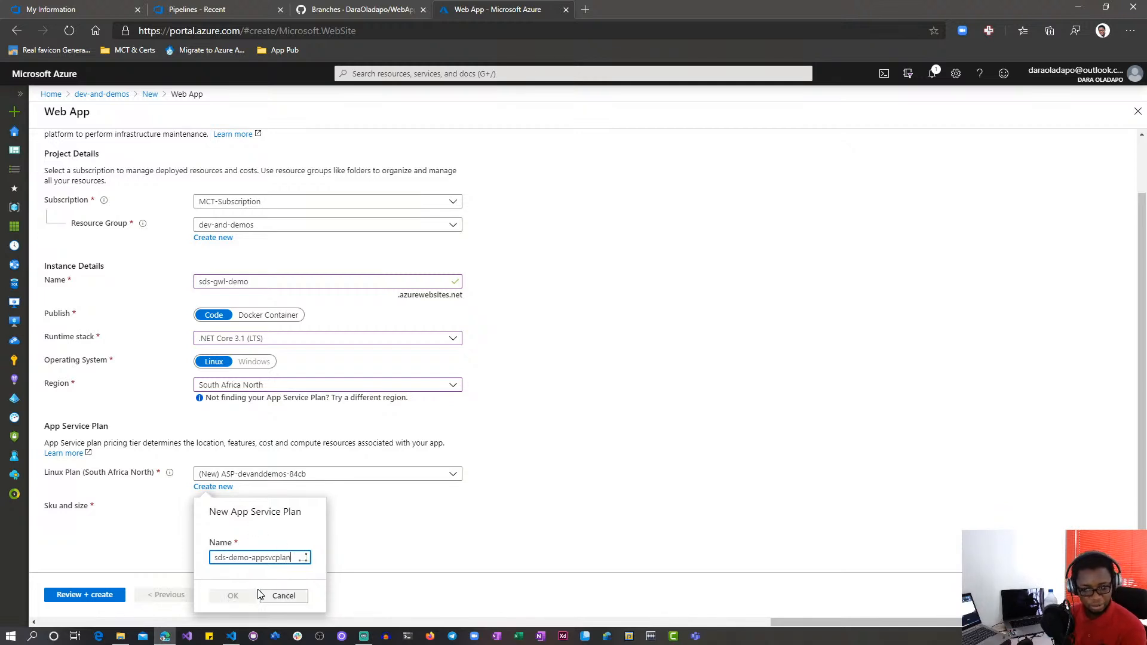
{"action": "left_click", "coordinate": [233, 596]}
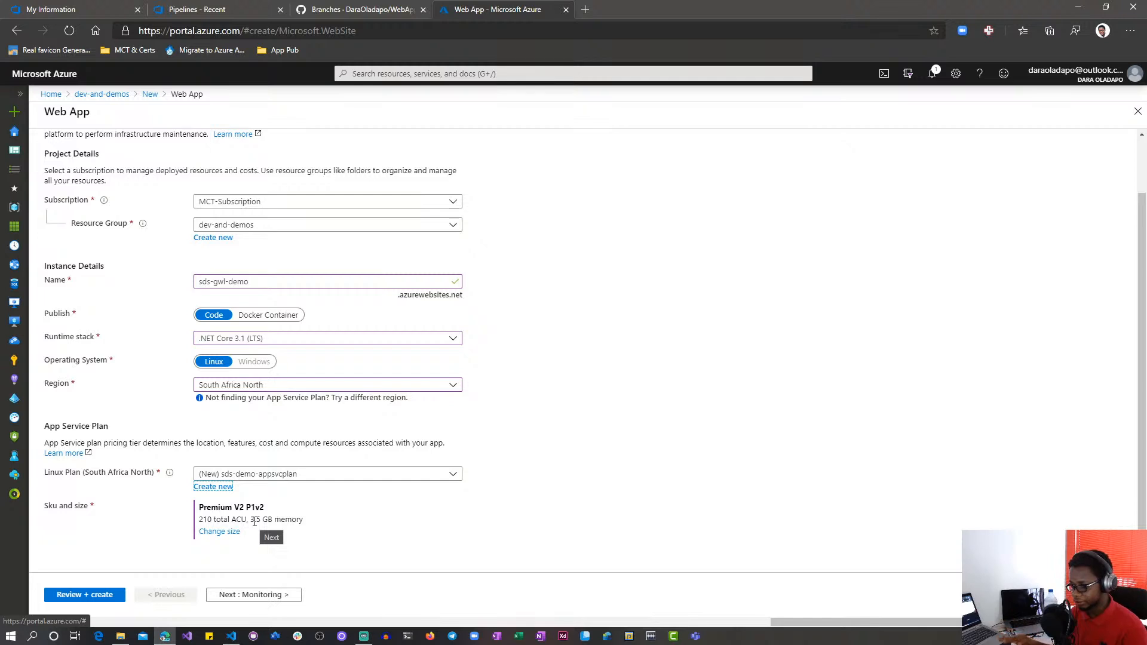
Step: Change the plan's size to the Dev / Test B1 tier and proceed to the web app's creation summary
{"action": "scroll", "coordinate": [480, 507], "scroll_direction": "up", "scroll_amount": 3}
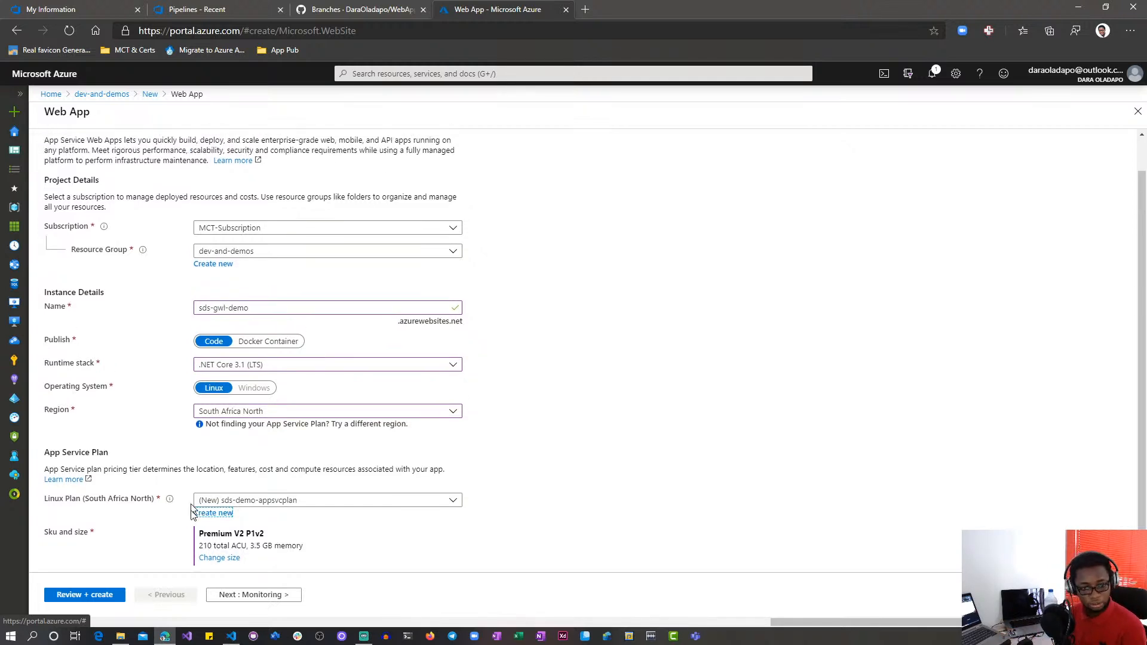
{"action": "scroll", "coordinate": [559, 509], "scroll_direction": "down", "scroll_amount": 3}
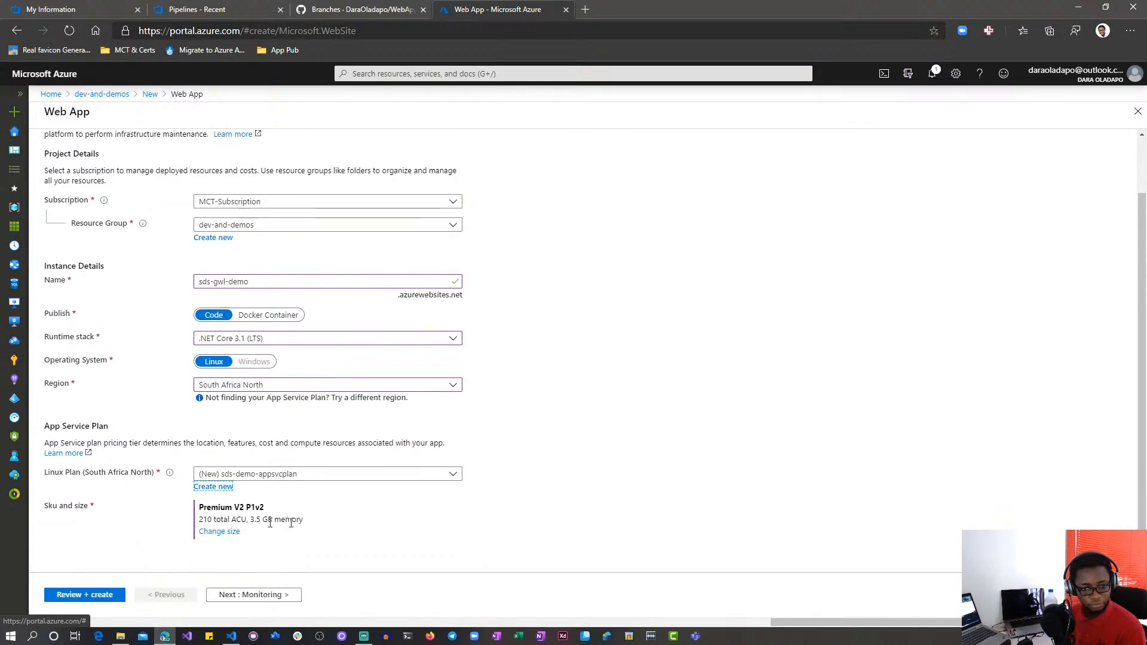
{"action": "left_click", "coordinate": [232, 536]}
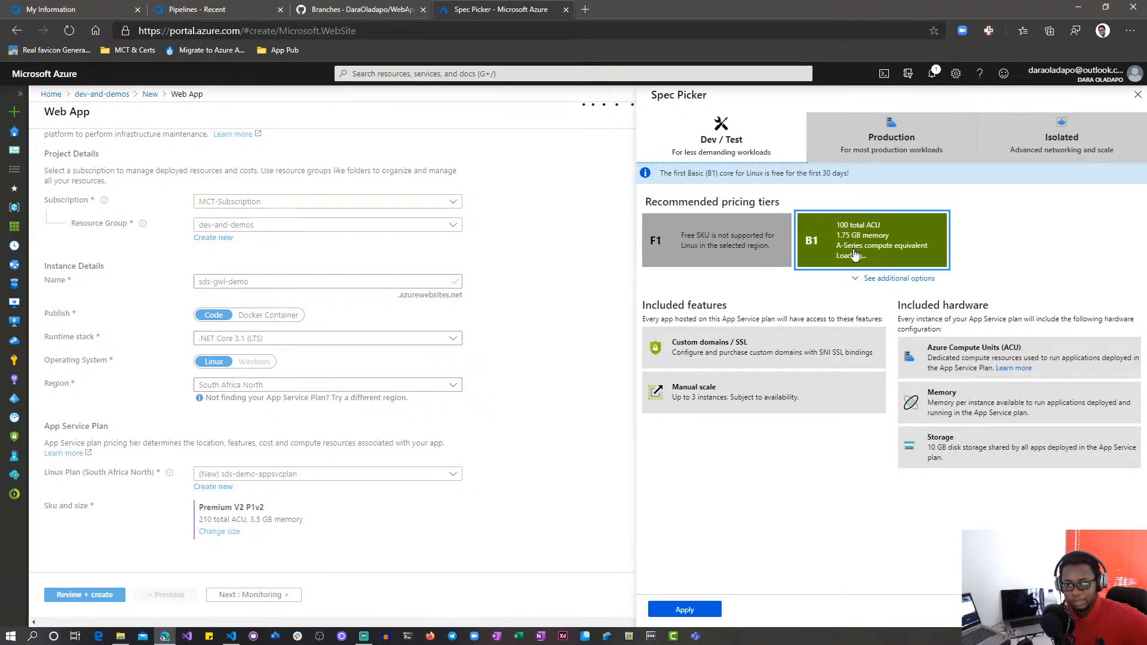
{"action": "left_click", "coordinate": [693, 610]}
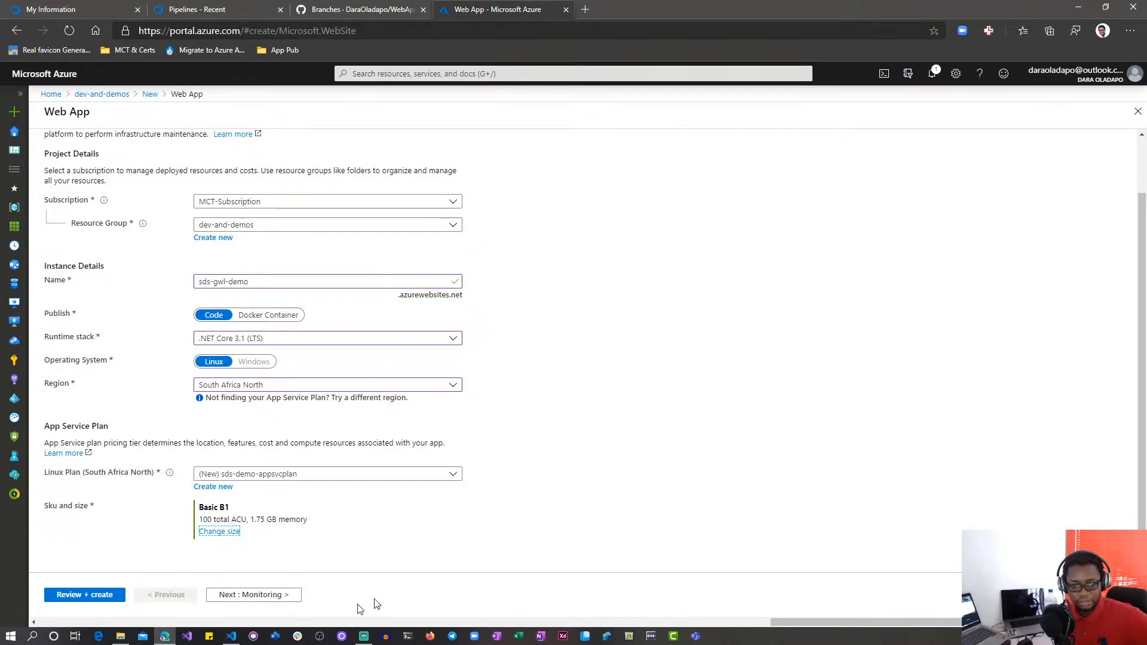
{"action": "left_click", "coordinate": [82, 598]}
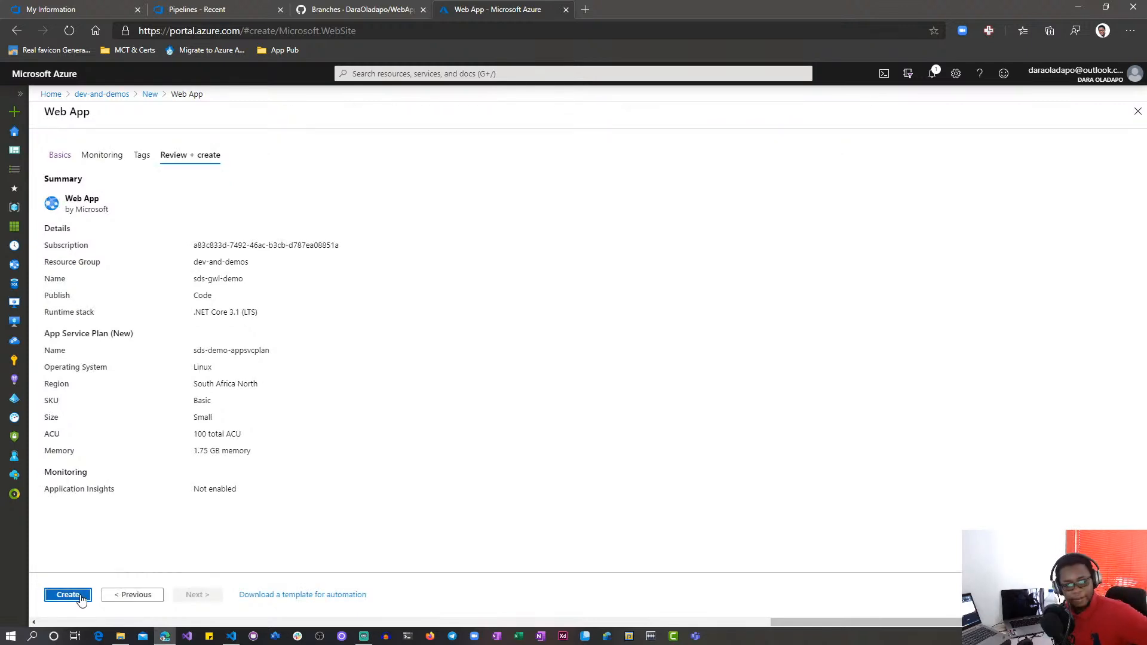
Step: Create the sds-gwl-demo web app, follow its deployment, and open the deployed resource's overview
{"action": "left_click", "coordinate": [81, 597]}
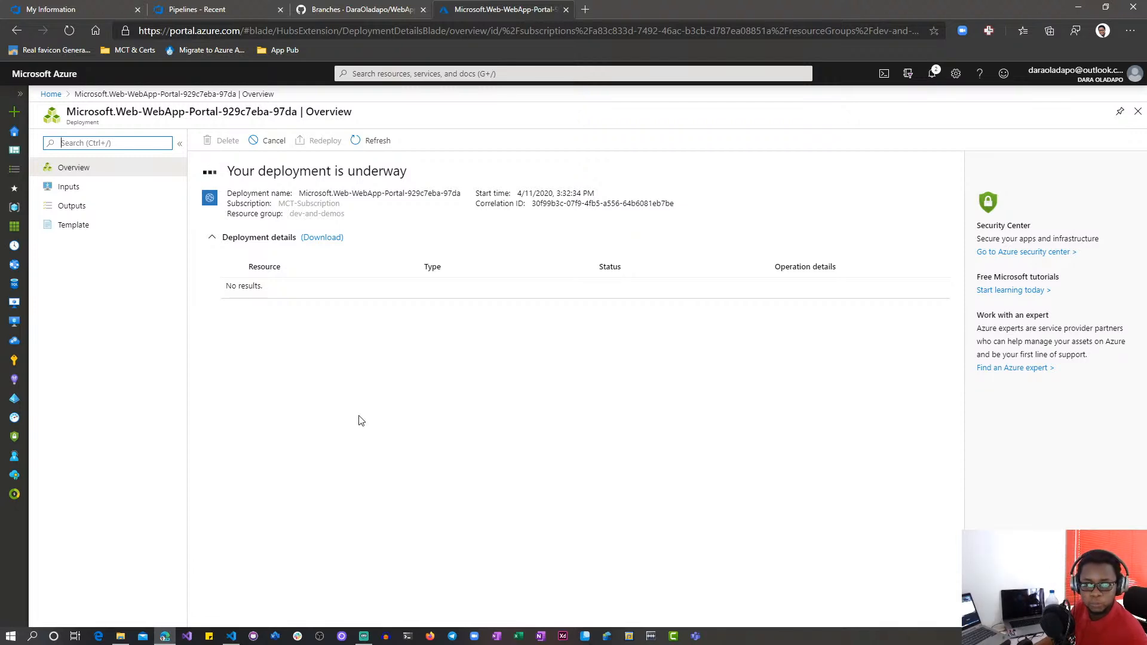
{"action": "left_click", "coordinate": [378, 143]}
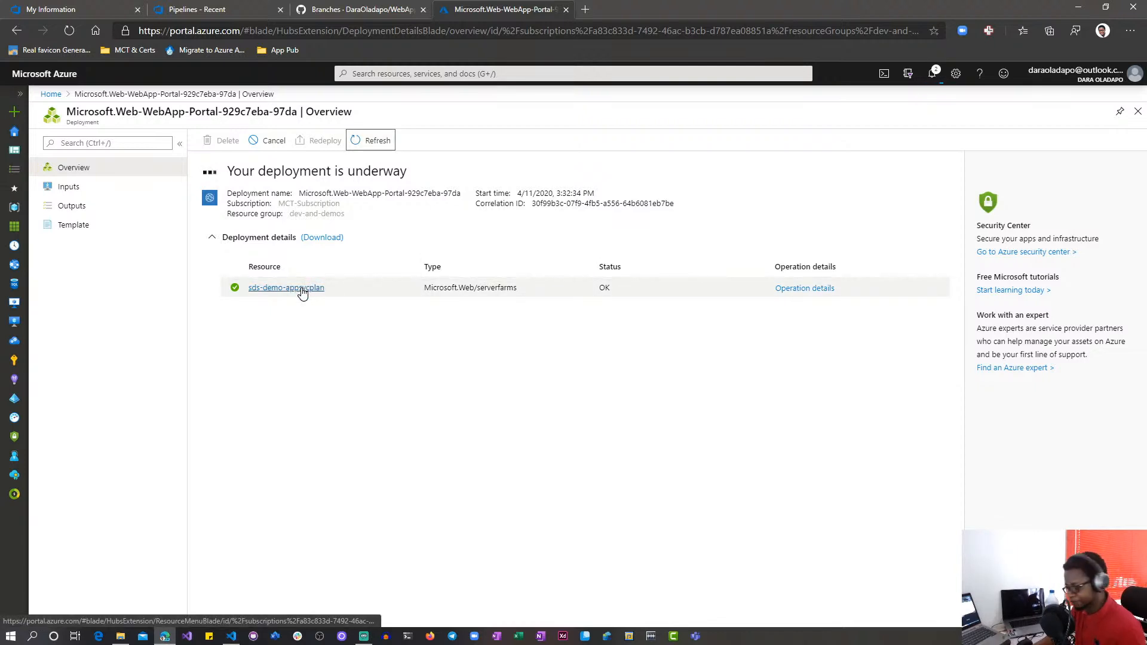
{"action": "key", "text": "ctrl+plus"}
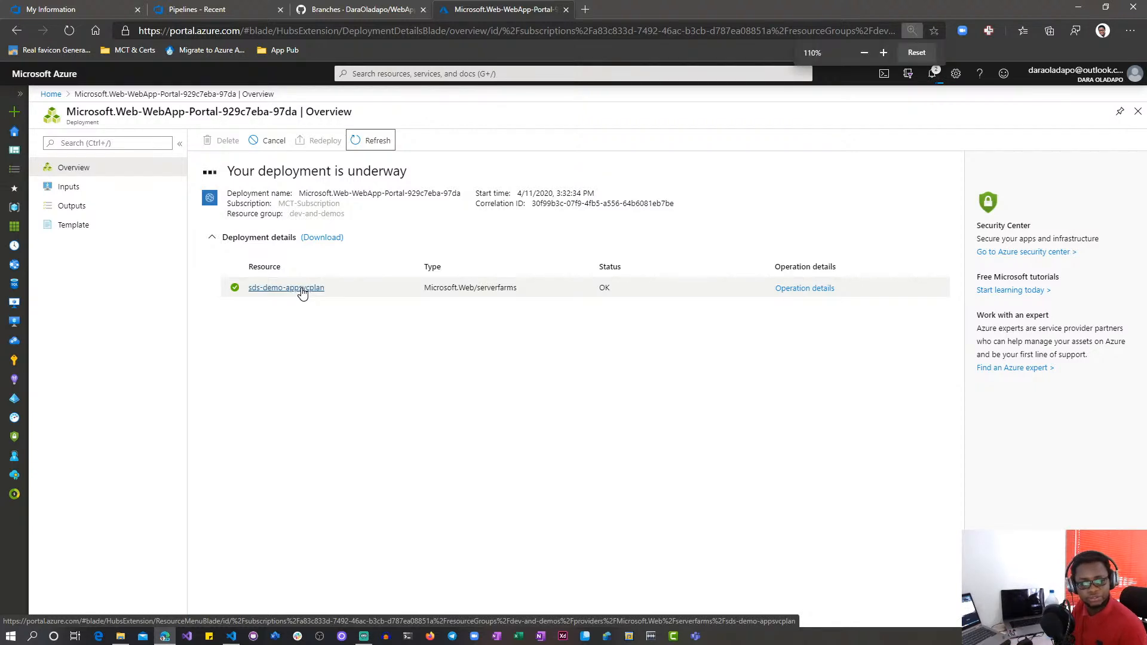
{"action": "key", "text": "ctrl+plus"}
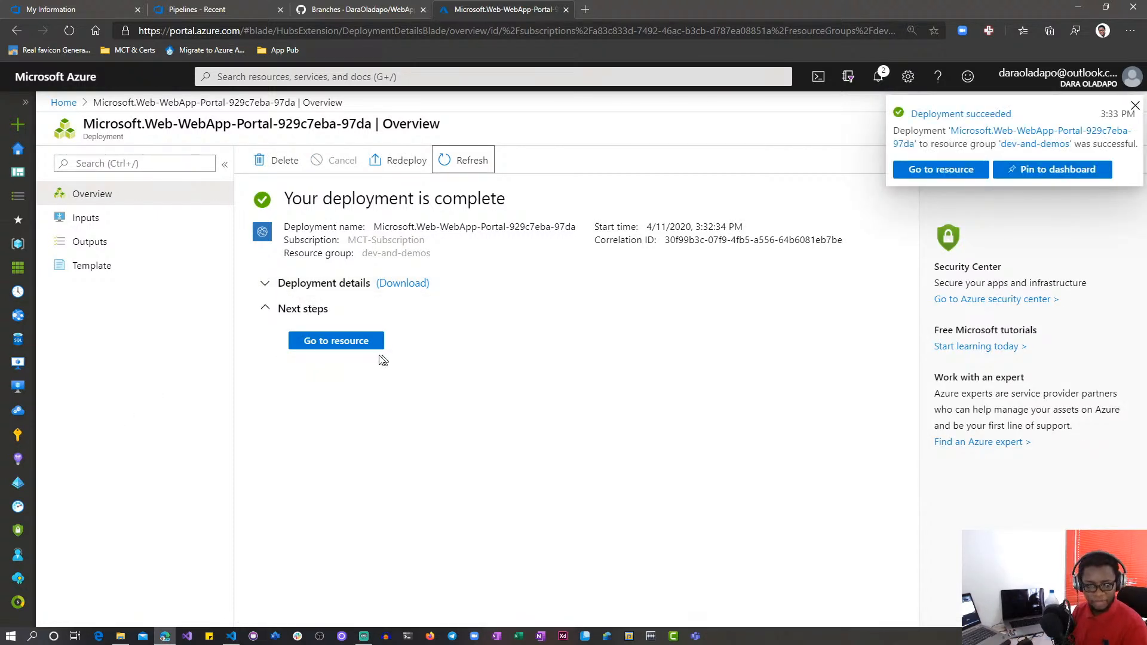
{"action": "left_click", "coordinate": [359, 345]}
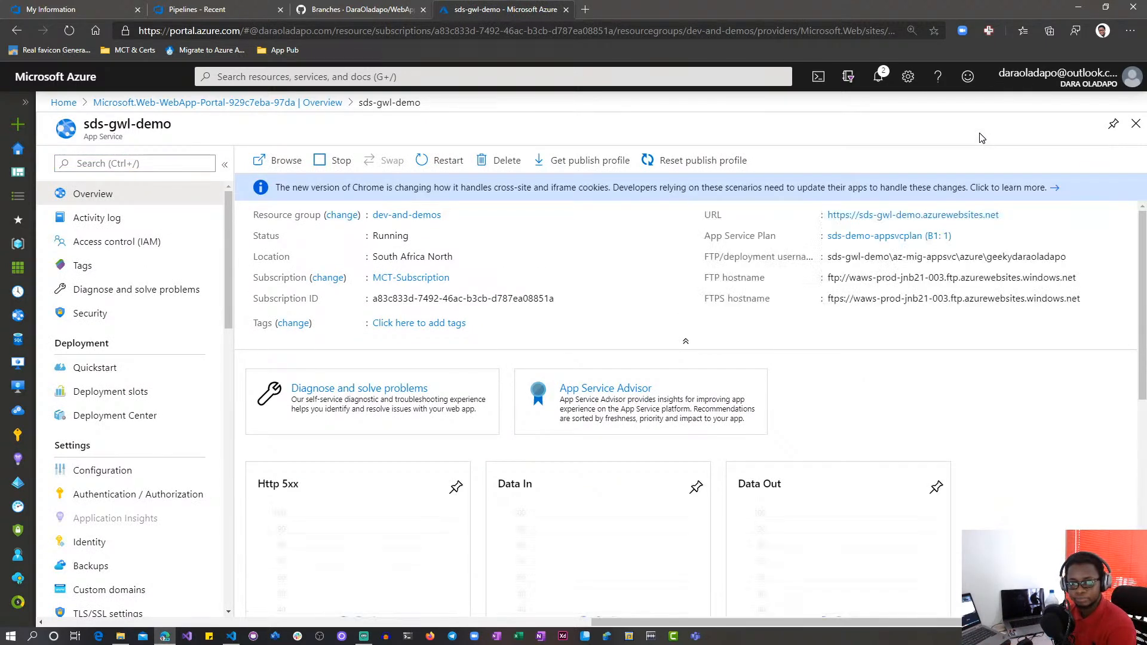
Step: View the live default page at the sds-gwl-demo web app's URL, and check the GitHub repository's branches
{"action": "left_click", "coordinate": [901, 217]}
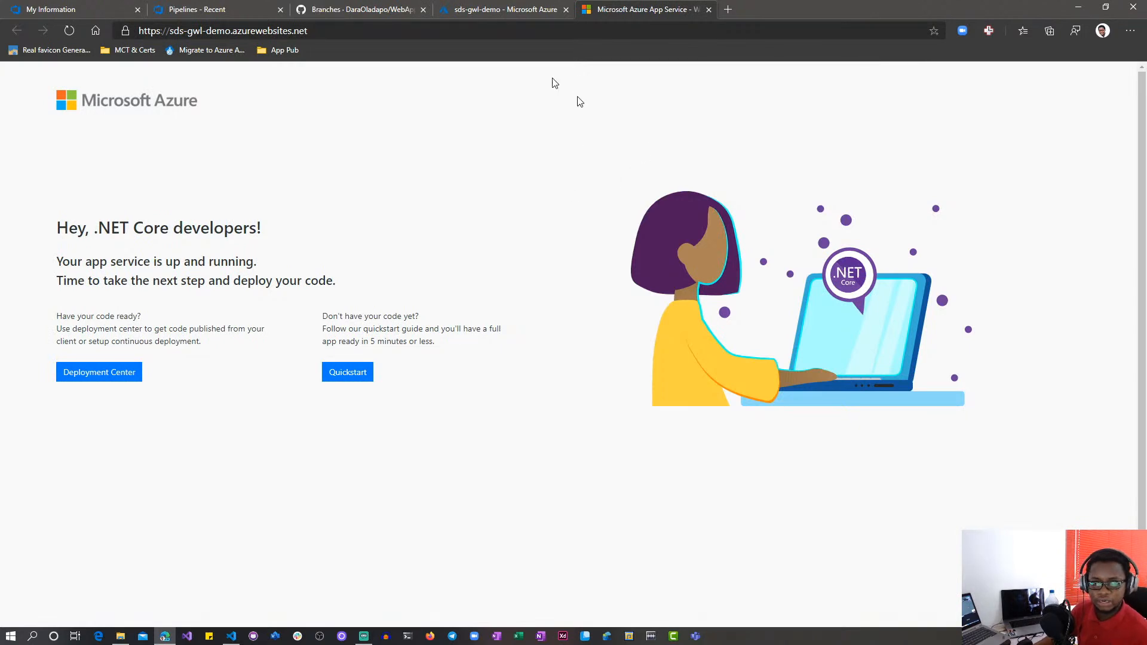
{"action": "left_click", "coordinate": [489, 9]}
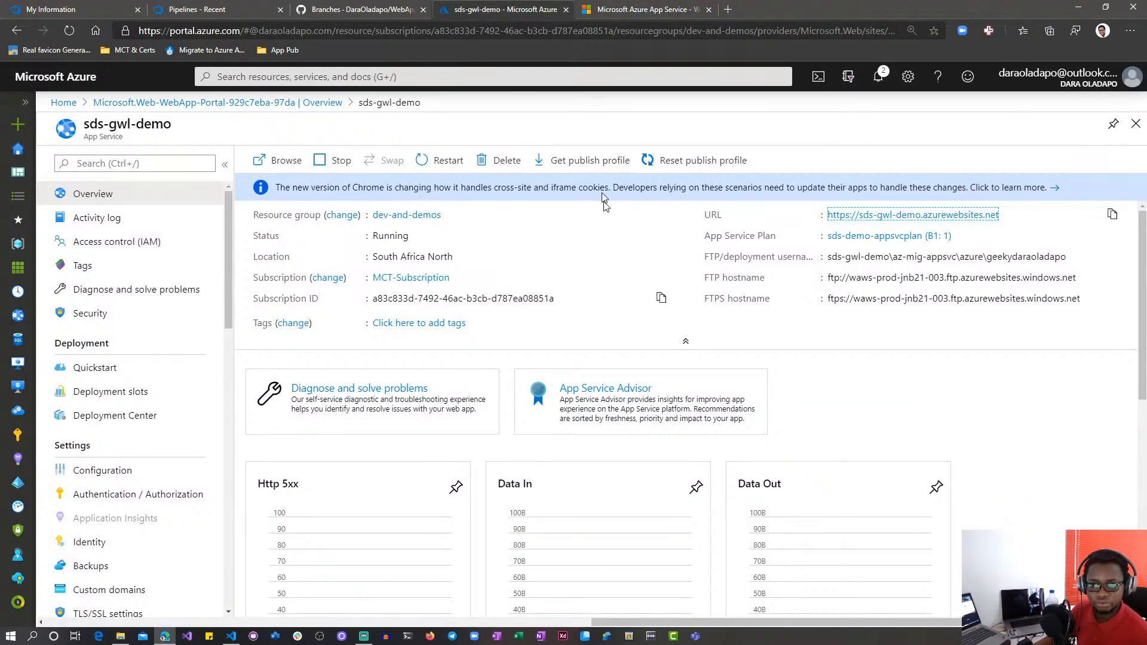
{"action": "left_click", "coordinate": [365, 10]}
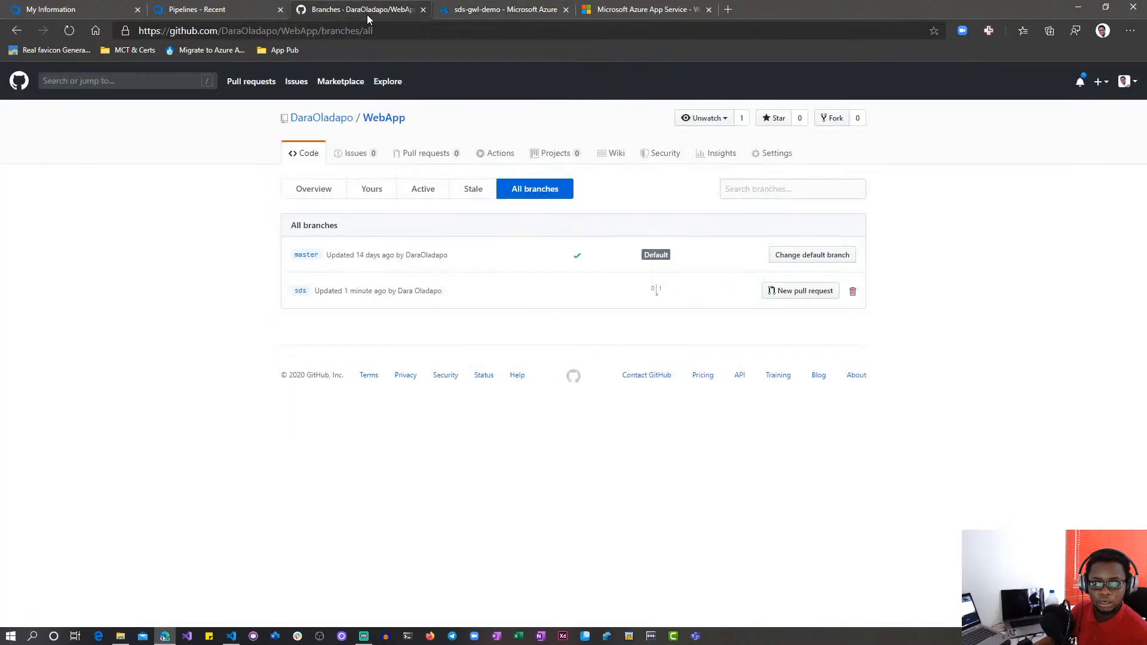
Step: Switch to Azure DevOps and review the summary of the SDS-WebApp-Github-Classic pipeline's latest run
{"action": "left_click", "coordinate": [221, 9]}
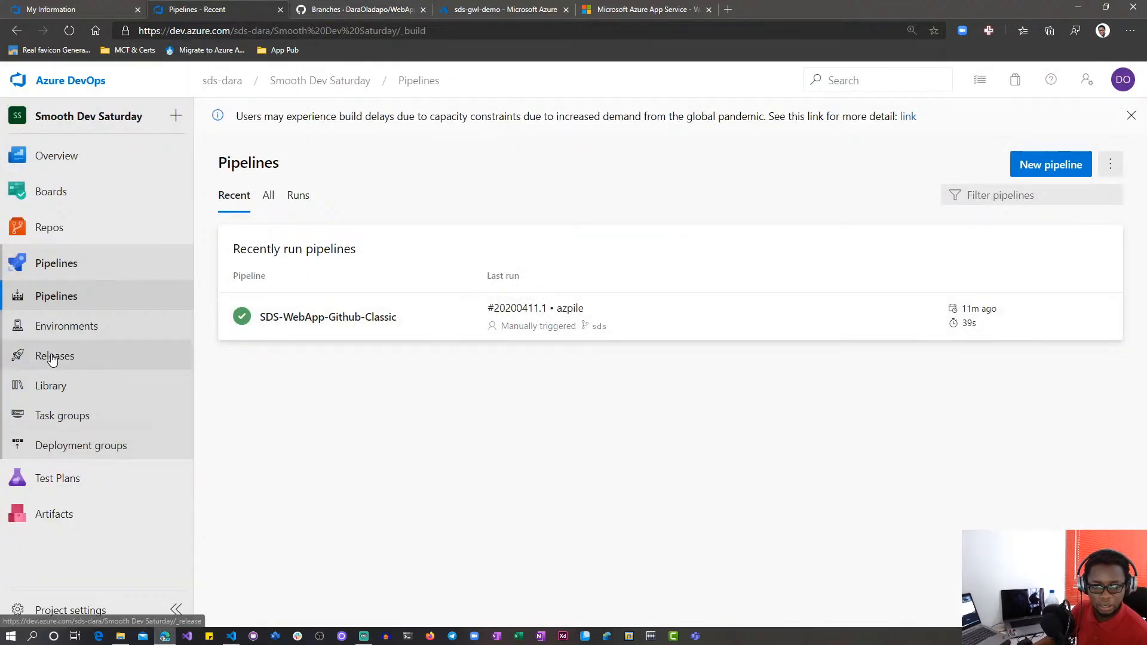
{"action": "left_click", "coordinate": [464, 326]}
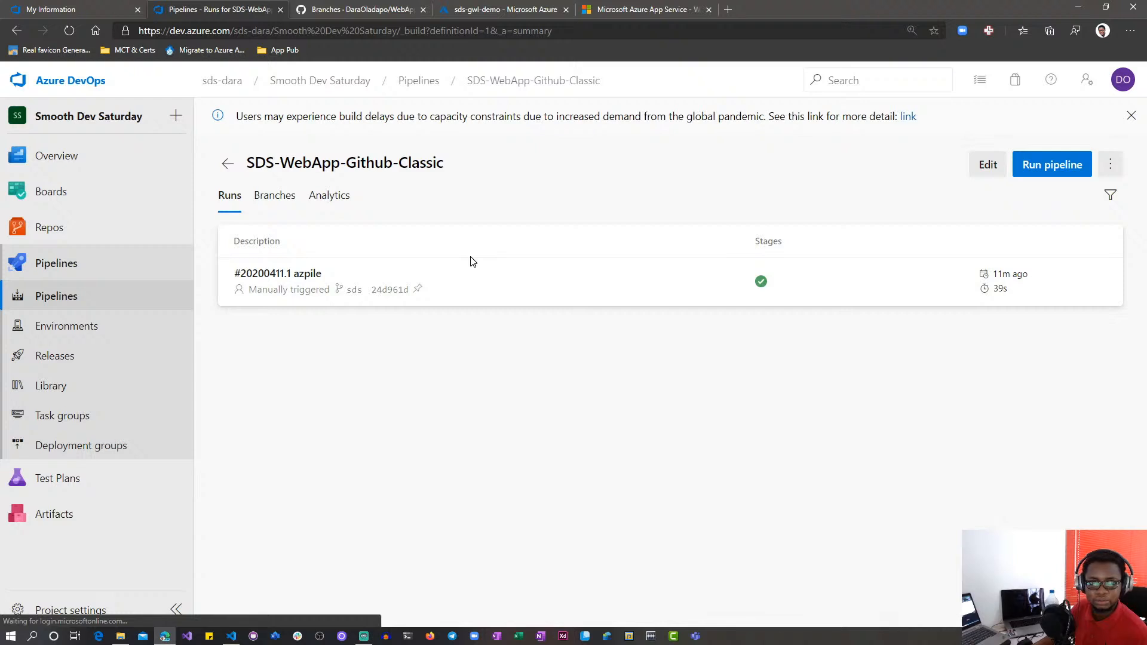
{"action": "left_click", "coordinate": [513, 291]}
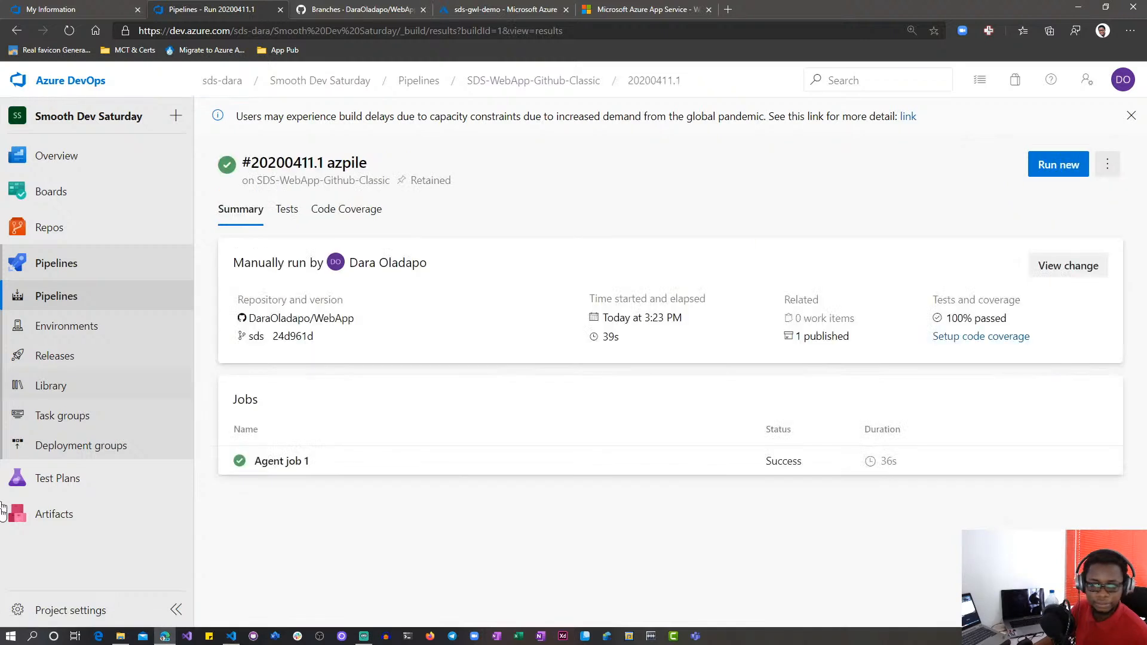
Step: Start a new release pipeline in the project using the Azure App Service deployment template
{"action": "left_click", "coordinate": [70, 355]}
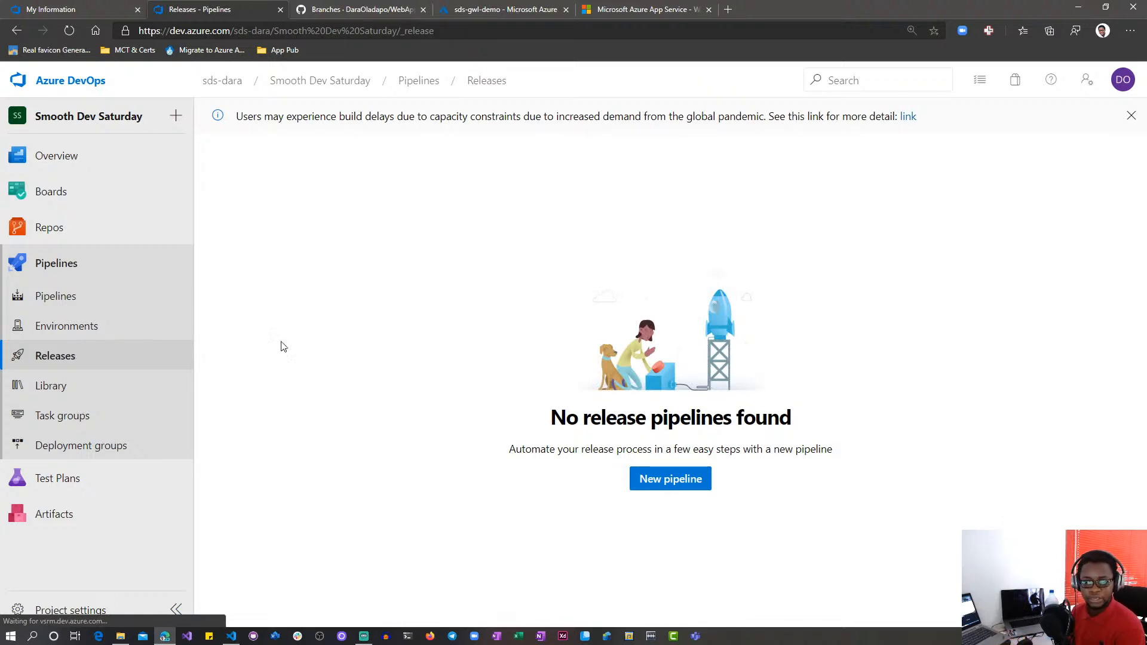
{"action": "left_click", "coordinate": [667, 476]}
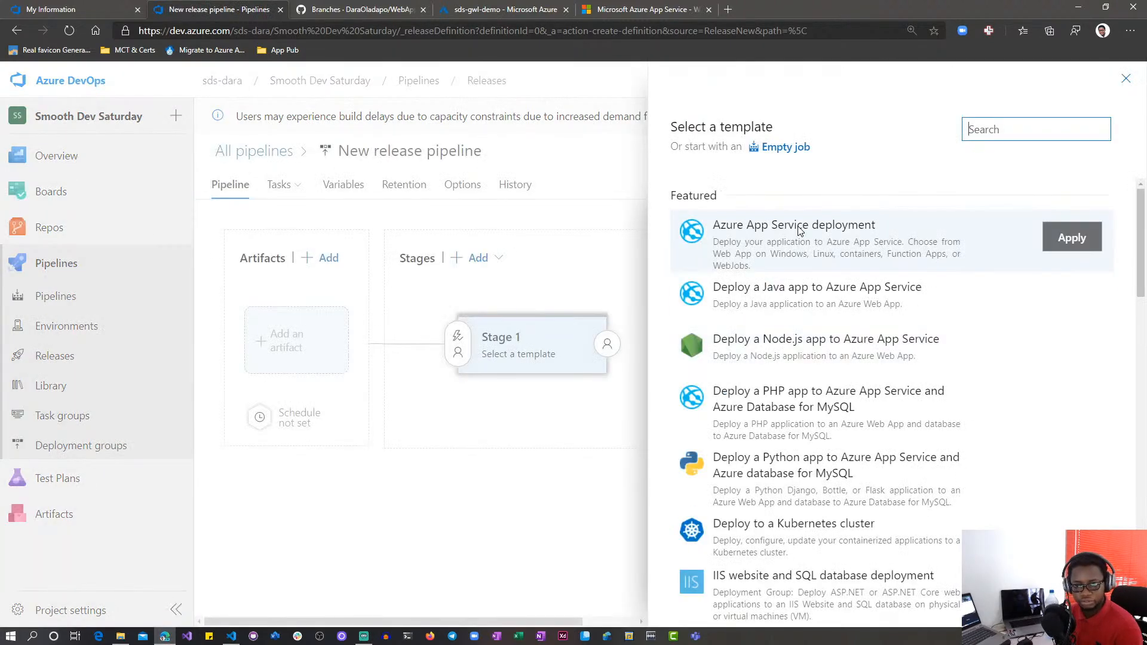
{"action": "left_click", "coordinate": [1063, 239]}
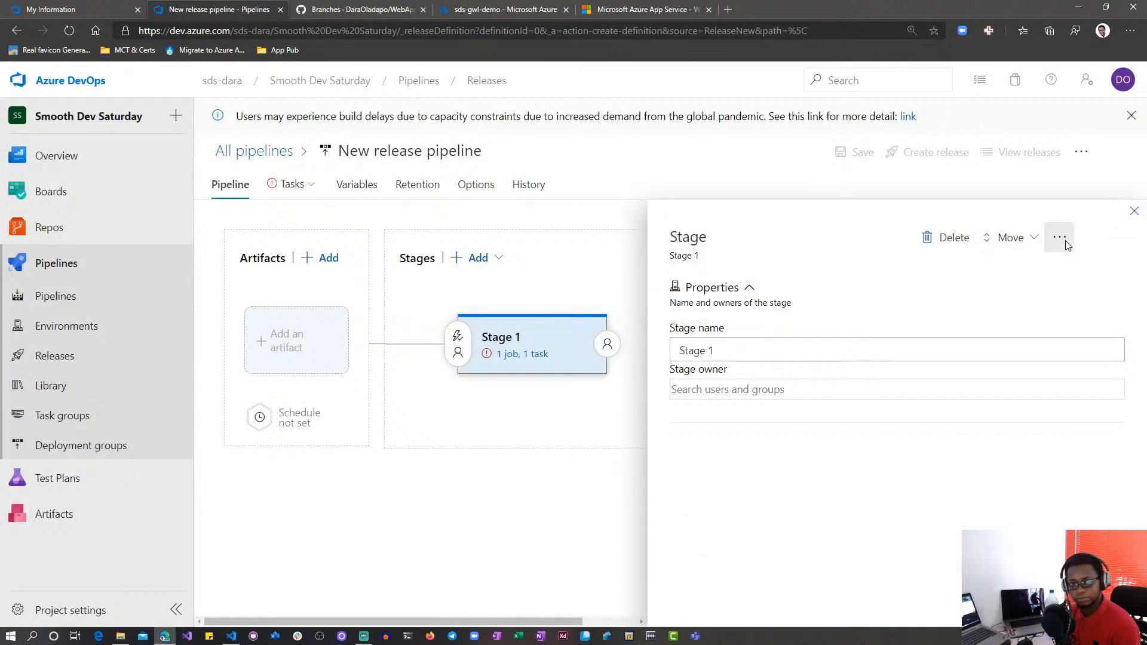
Step: Rename the release pipeline's Stage 1 to deploy and close the stage properties
{"action": "left_click", "coordinate": [717, 350]}
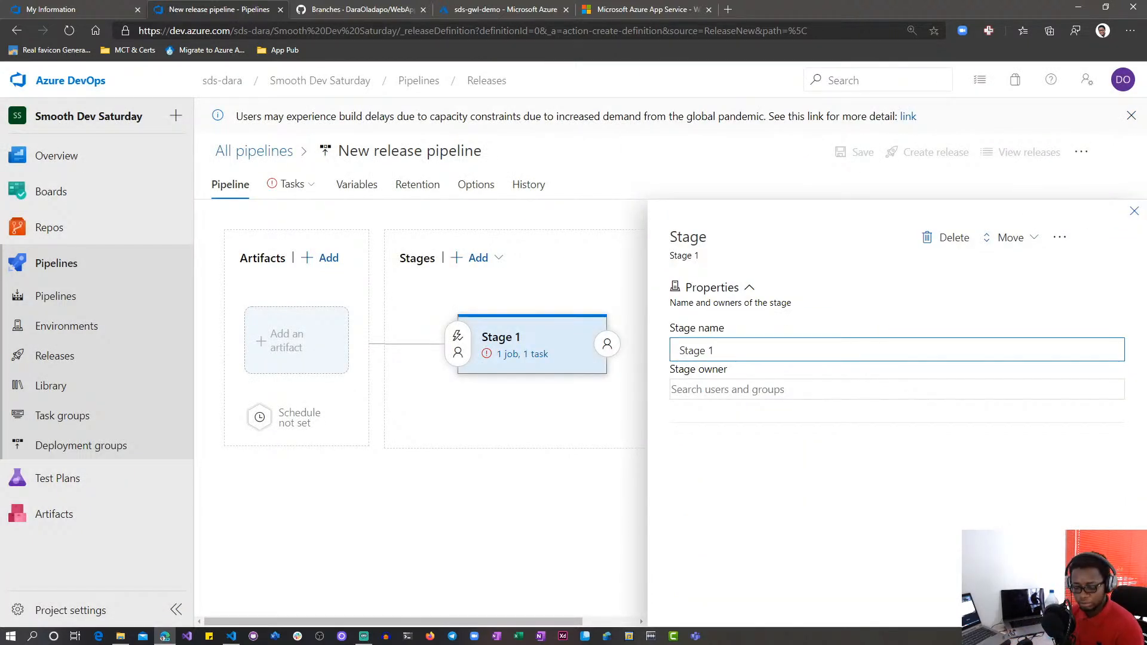
{"action": "key", "text": "ctrl+a"}
{"action": "type", "text": "deploy"}
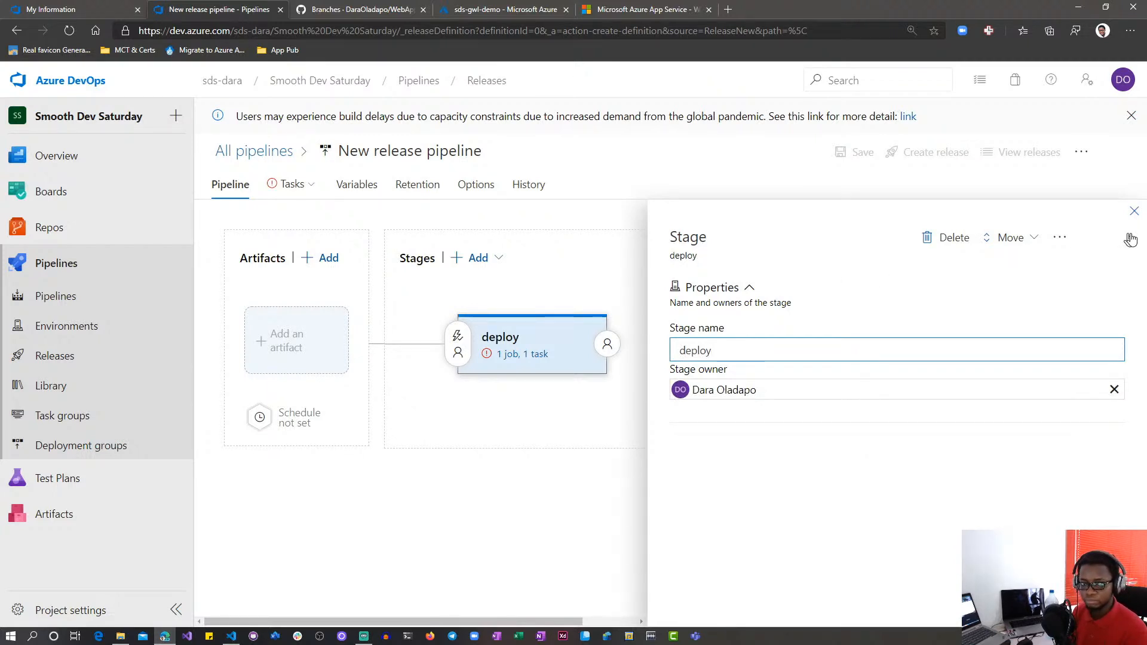
{"action": "left_click", "coordinate": [1134, 212]}
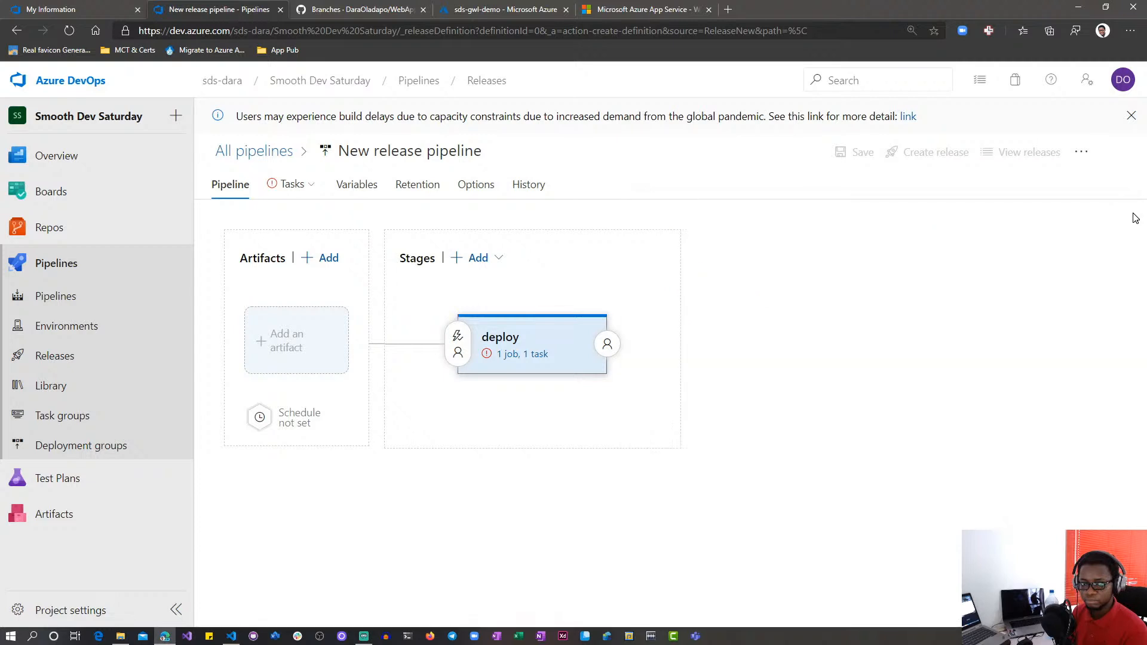
Step: Open the deploy stage's tasks and check which Azure subscriptions are available to select, refreshing the list
{"action": "left_click", "coordinate": [526, 356]}
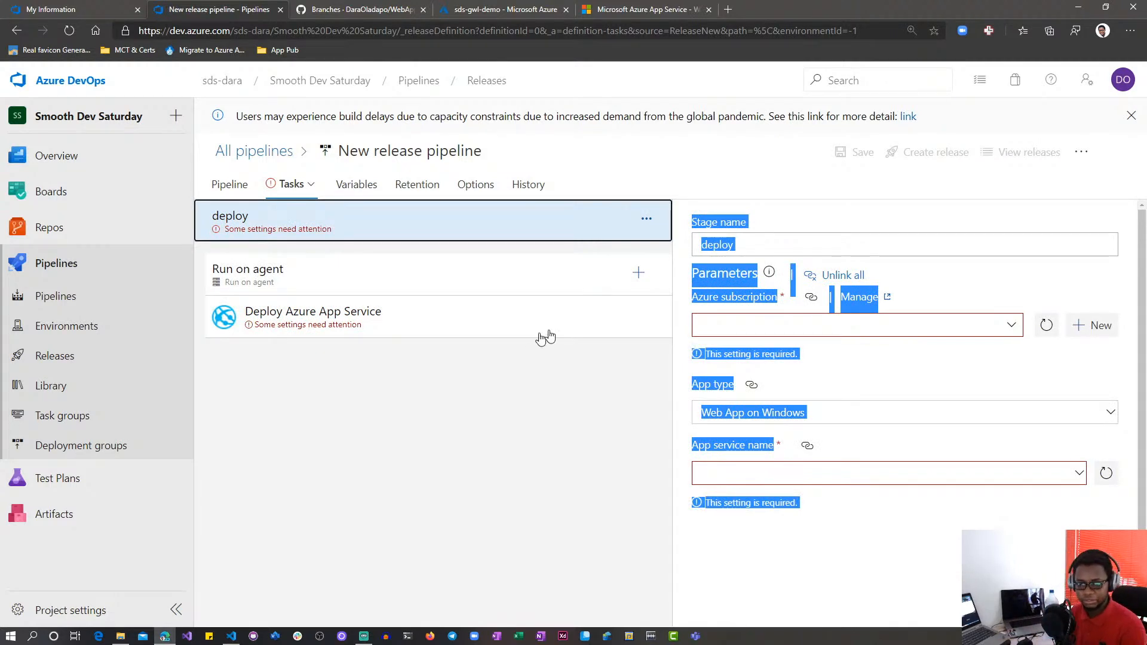
{"action": "left_click", "coordinate": [966, 375]}
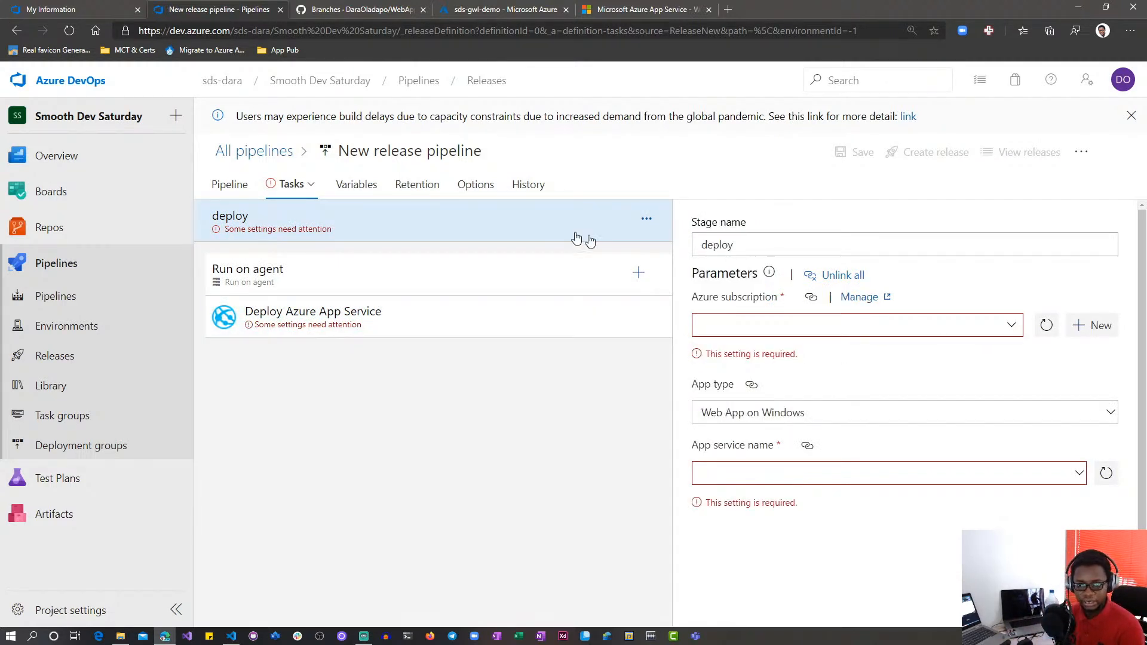
{"action": "left_click", "coordinate": [1005, 327]}
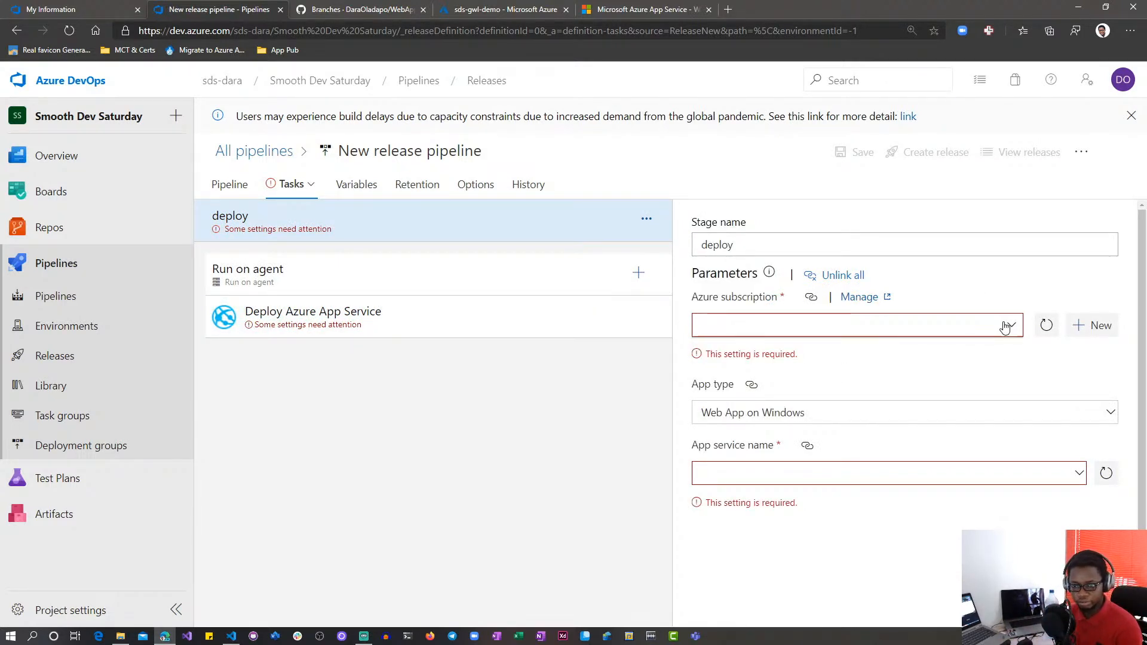
{"action": "left_click", "coordinate": [1010, 286]}
{"action": "left_click", "coordinate": [1045, 327]}
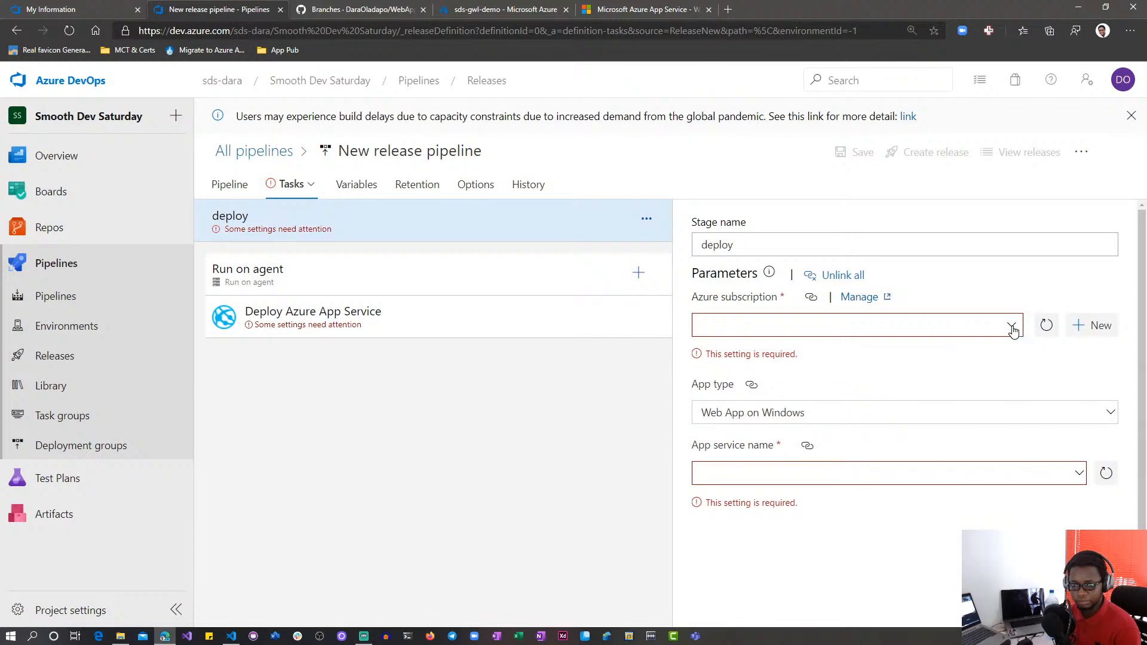
{"action": "left_click", "coordinate": [1094, 335]}
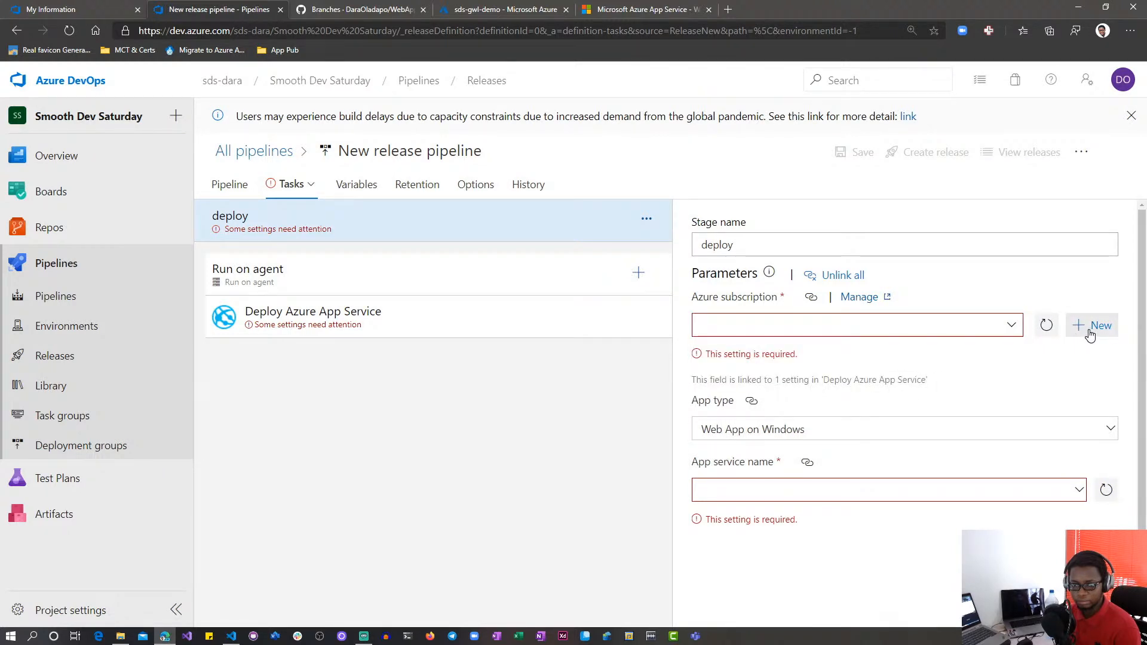
{"action": "left_click", "coordinate": [1095, 327]}
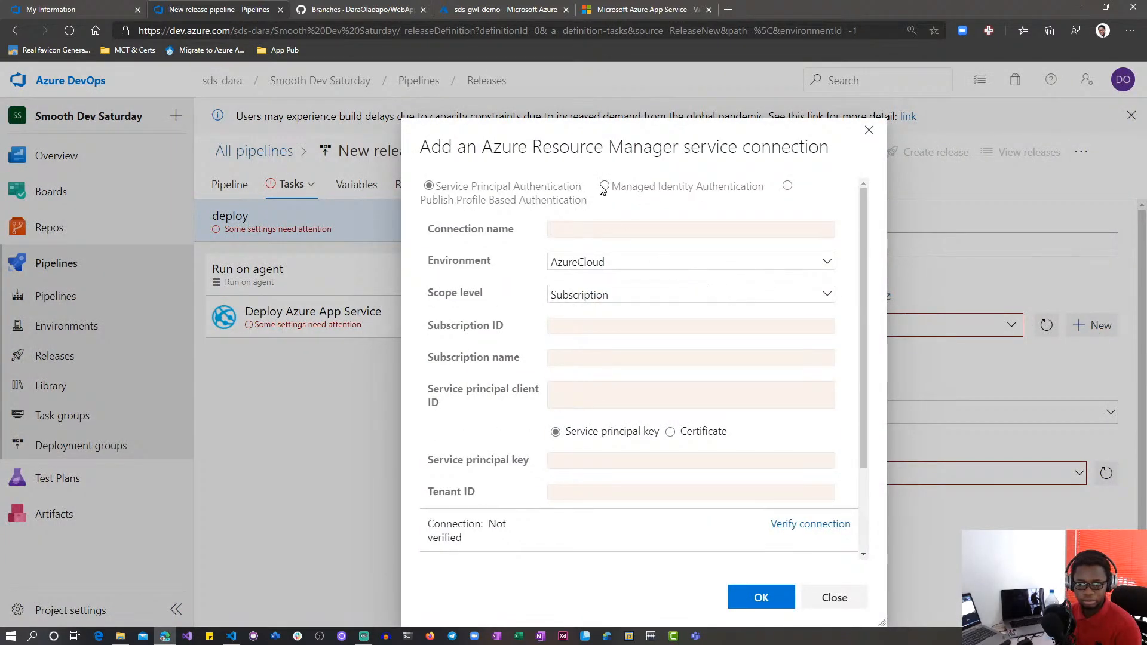
{"action": "left_click", "coordinate": [604, 186]}
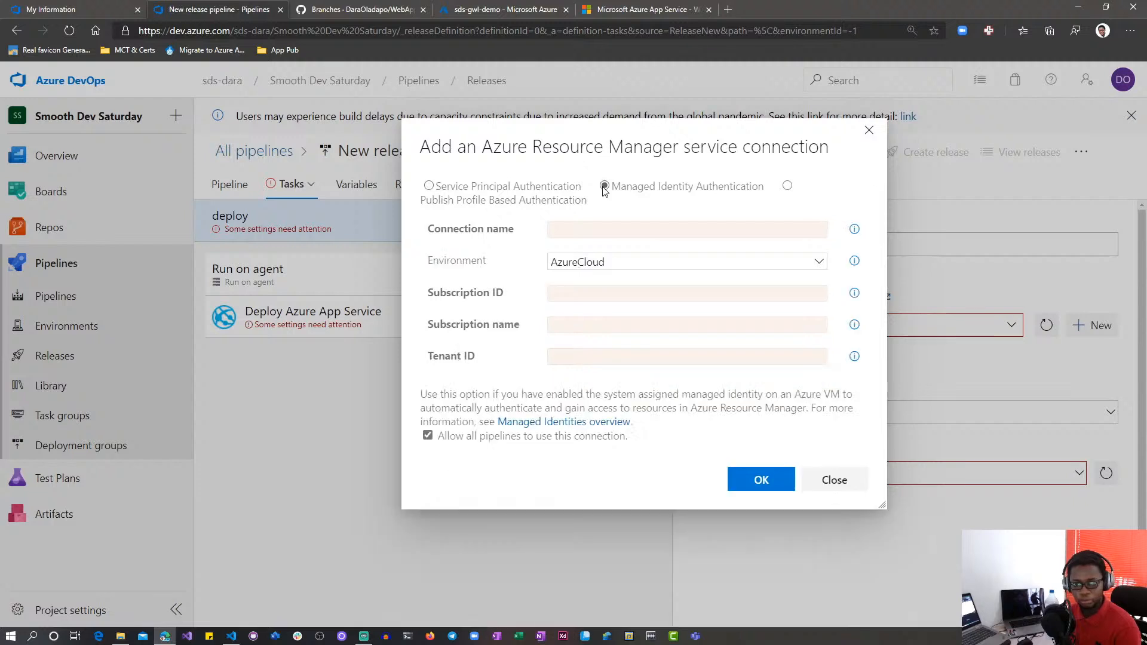
{"action": "left_click", "coordinate": [429, 186]}
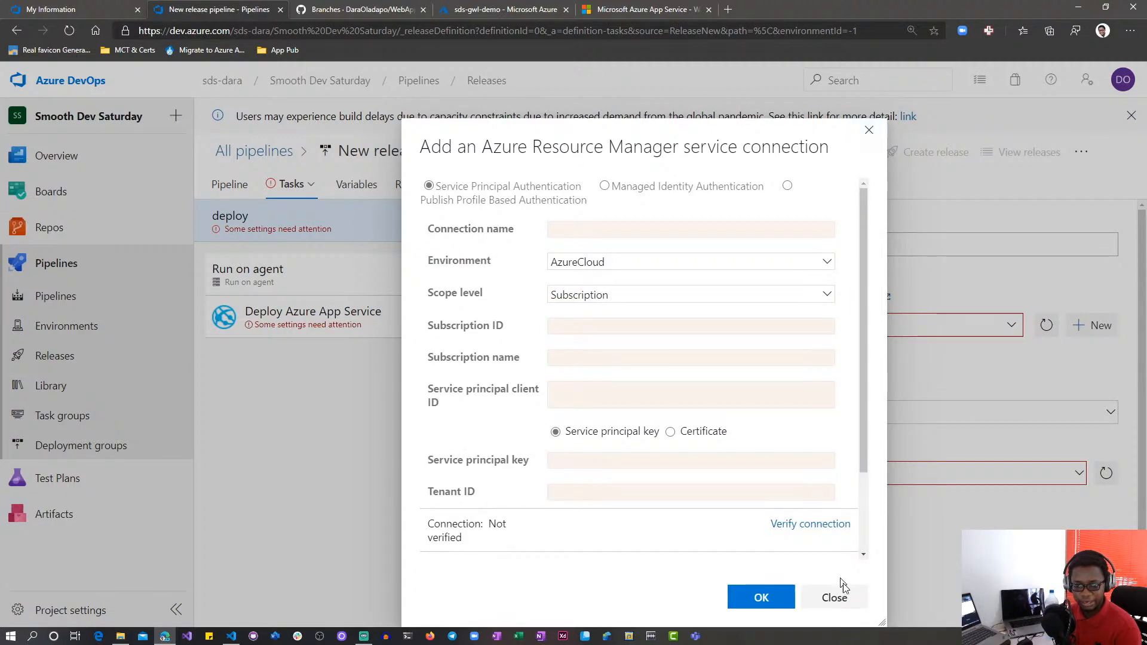
{"action": "left_click", "coordinate": [834, 598]}
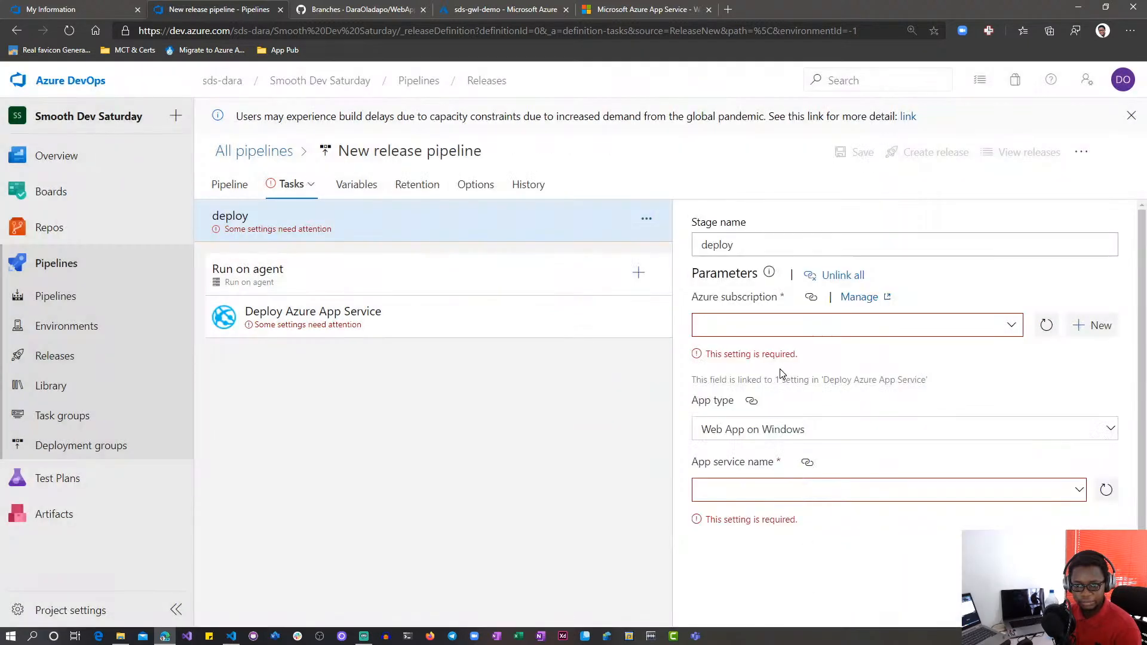
{"action": "left_click", "coordinate": [1011, 329]}
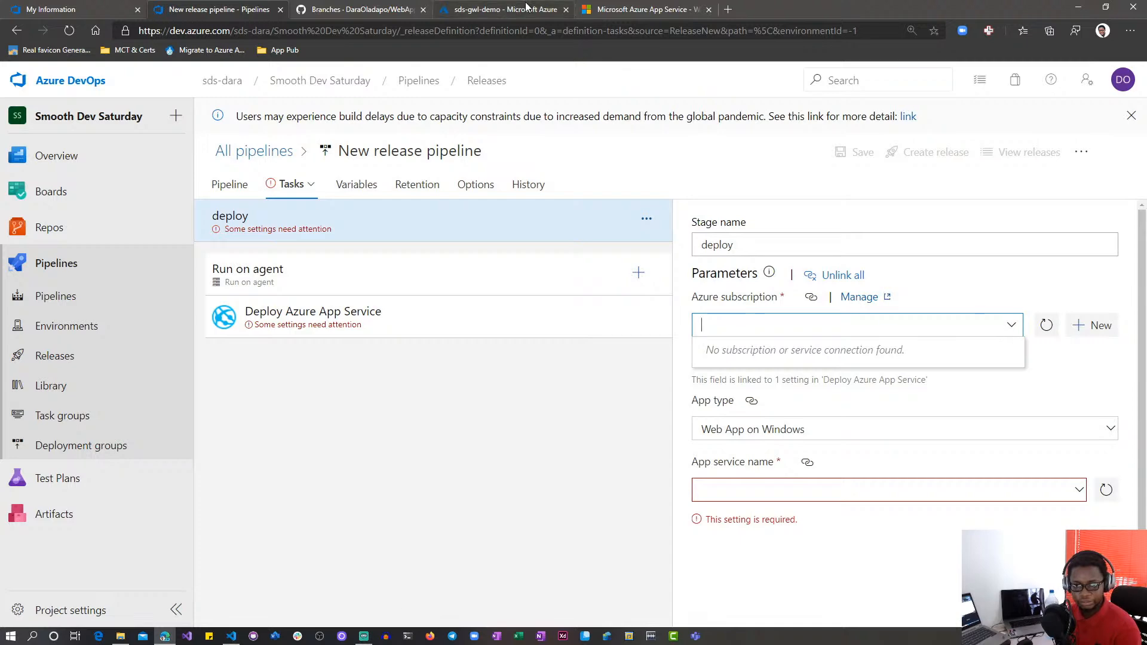
Step: Switch to the Azure portal, assign the Contributor role on sds-gwl-demo to the account owner's directory user, and return to the release pipeline
{"action": "left_click", "coordinate": [494, 8]}
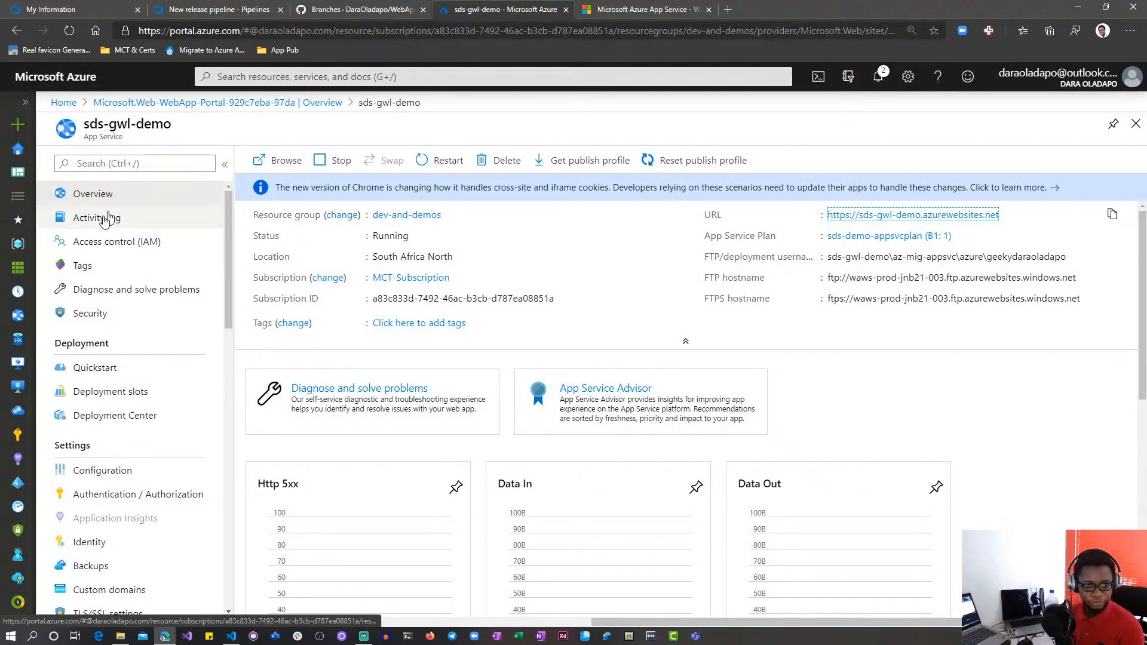
{"action": "left_click", "coordinate": [108, 247]}
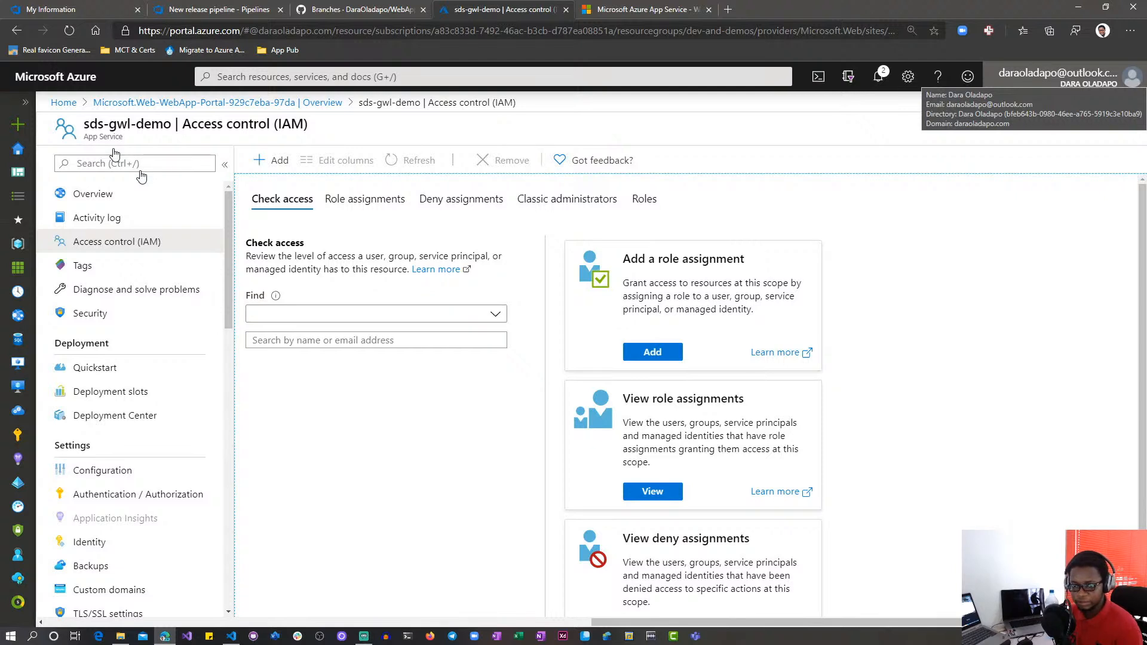
{"action": "left_click", "coordinate": [917, 158]}
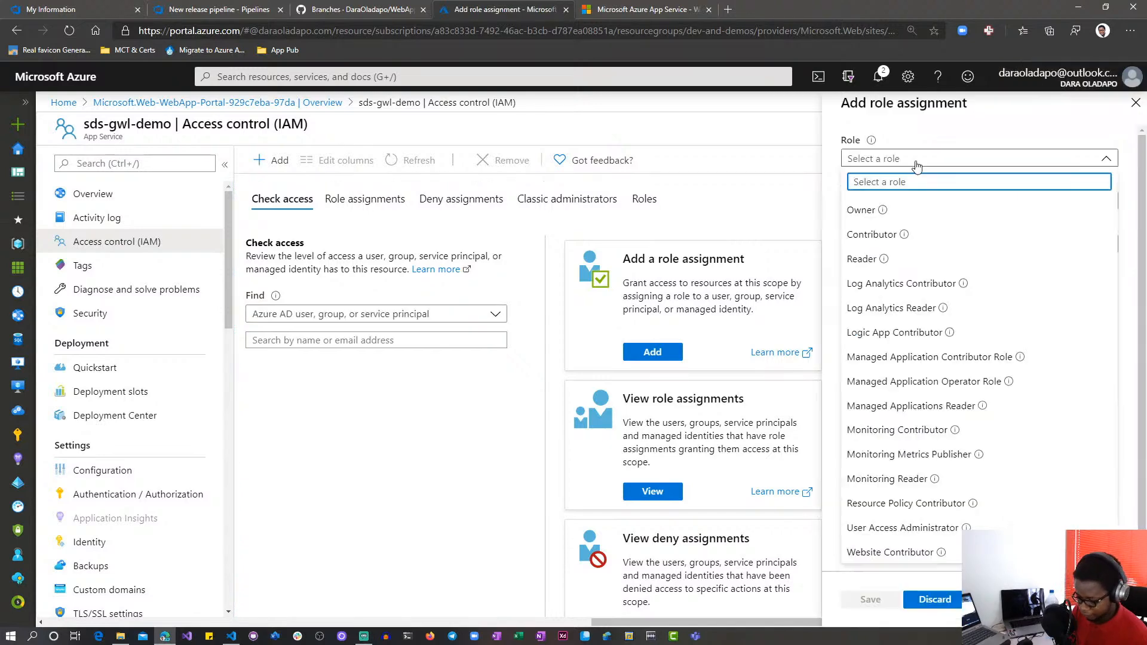
{"action": "type", "text": "contri"}
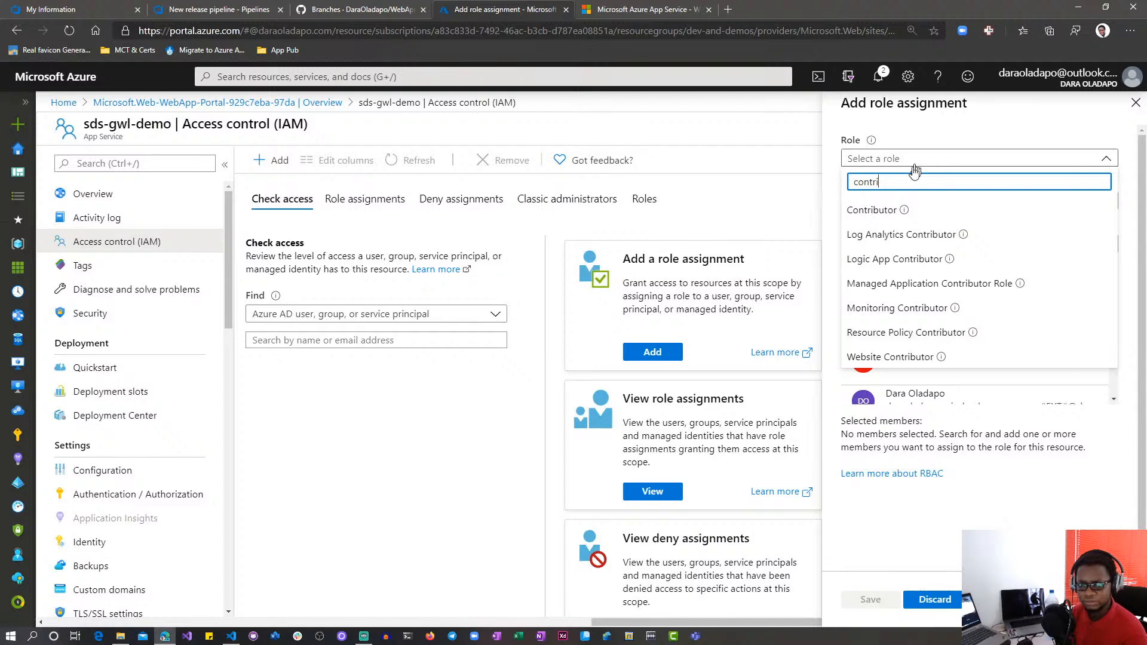
{"action": "left_click", "coordinate": [924, 210]}
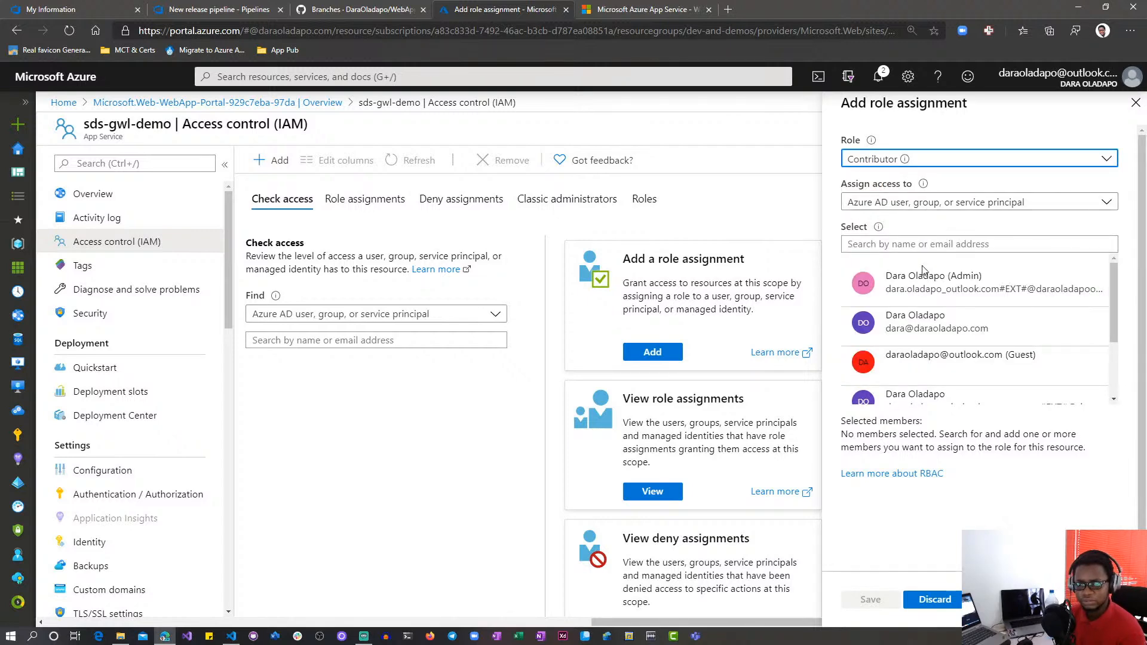
{"action": "left_click", "coordinate": [963, 323]}
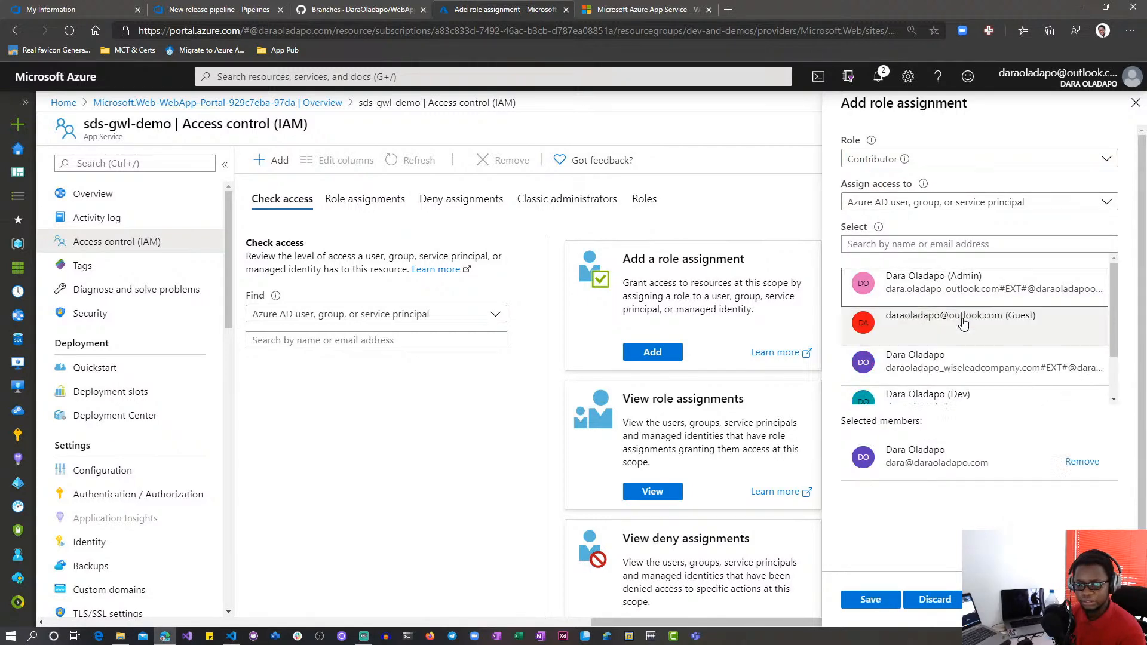
{"action": "left_click", "coordinate": [871, 602]}
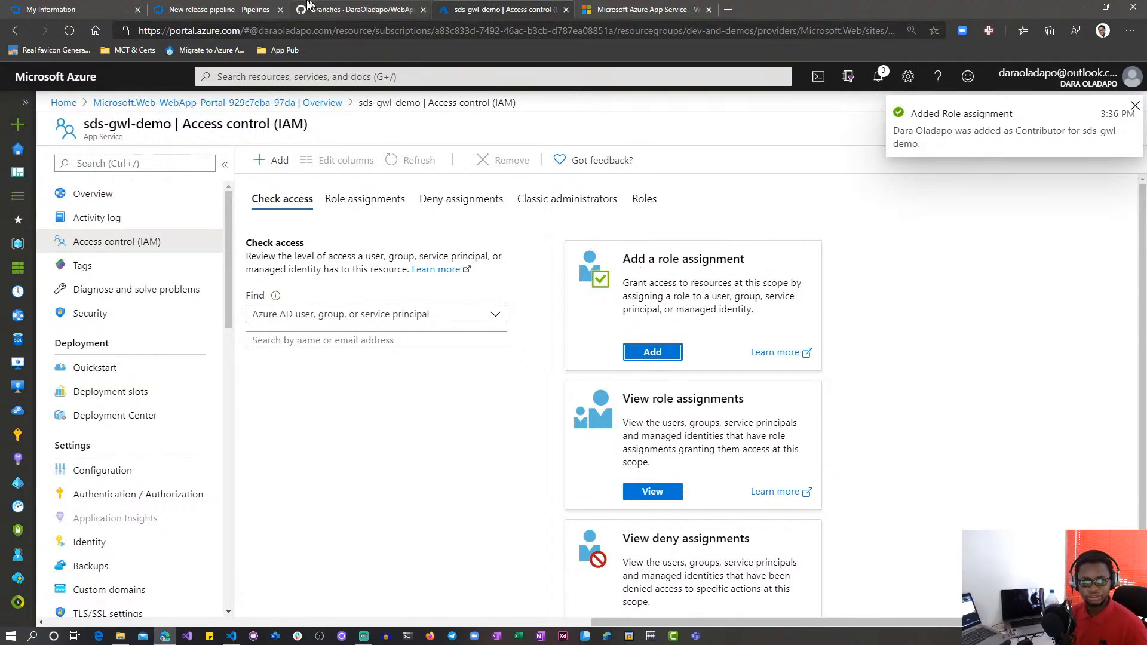
{"action": "left_click", "coordinate": [209, 9]}
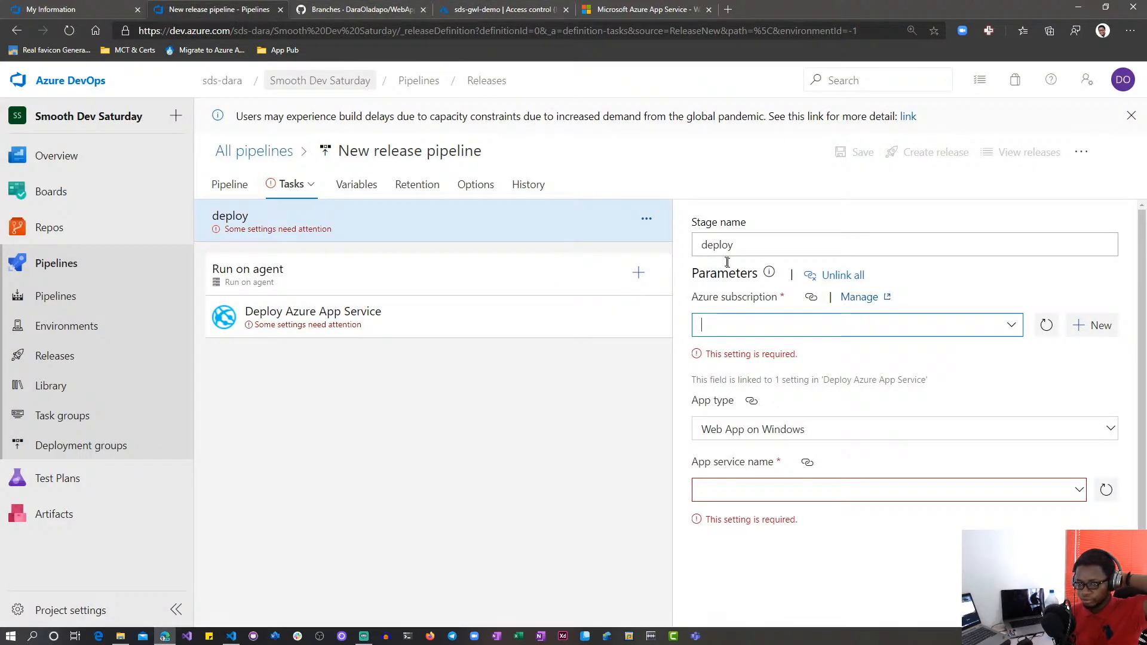
Step: Recheck the Azure subscription choices and reload the release pipeline page, discarding its unsaved changes
{"action": "left_click", "coordinate": [1011, 325]}
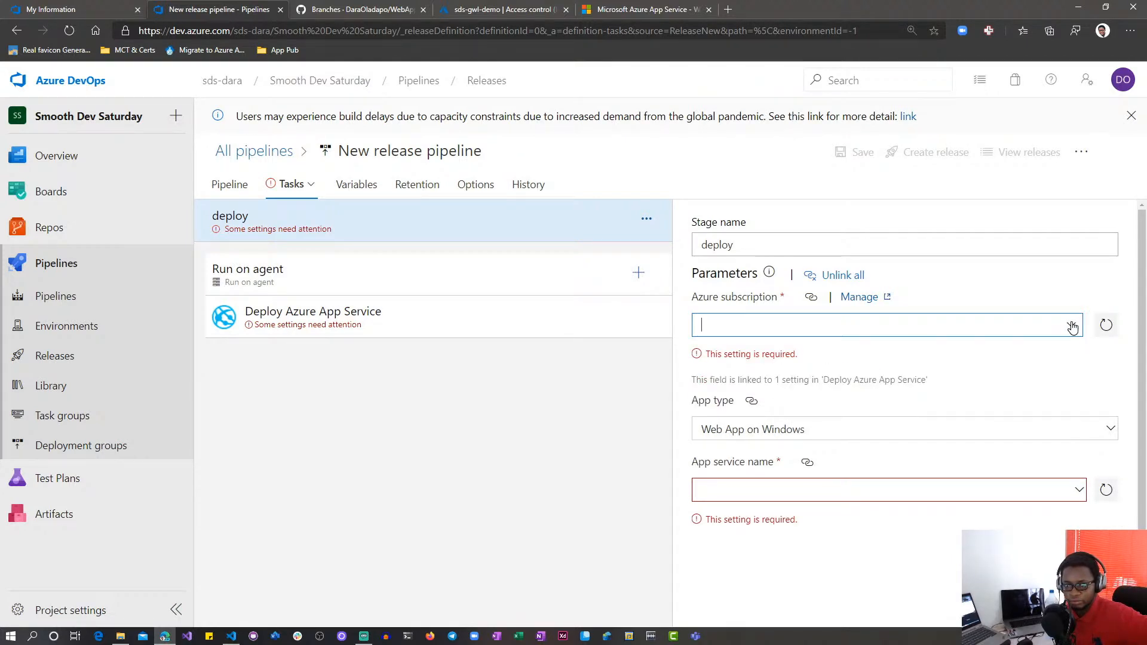
{"action": "left_click", "coordinate": [69, 30]}
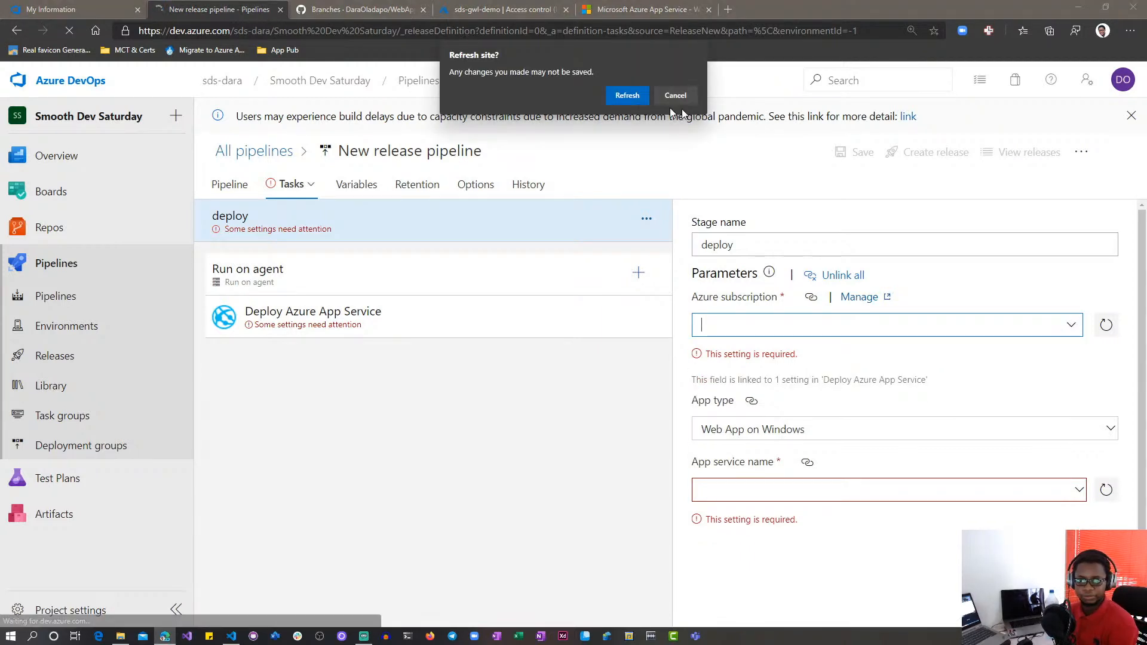
{"action": "left_click", "coordinate": [622, 95]}
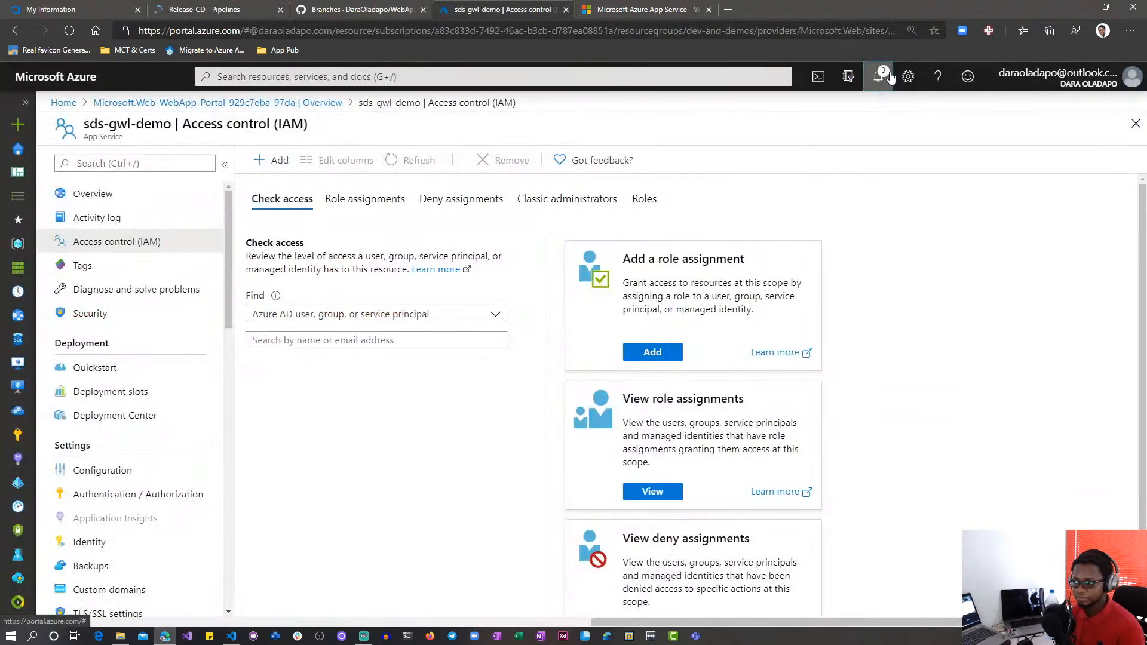
Step: Switch to the Azure portal, check the notifications for the role assignment, and return to the release pipeline page
{"action": "left_click", "coordinate": [878, 76]}
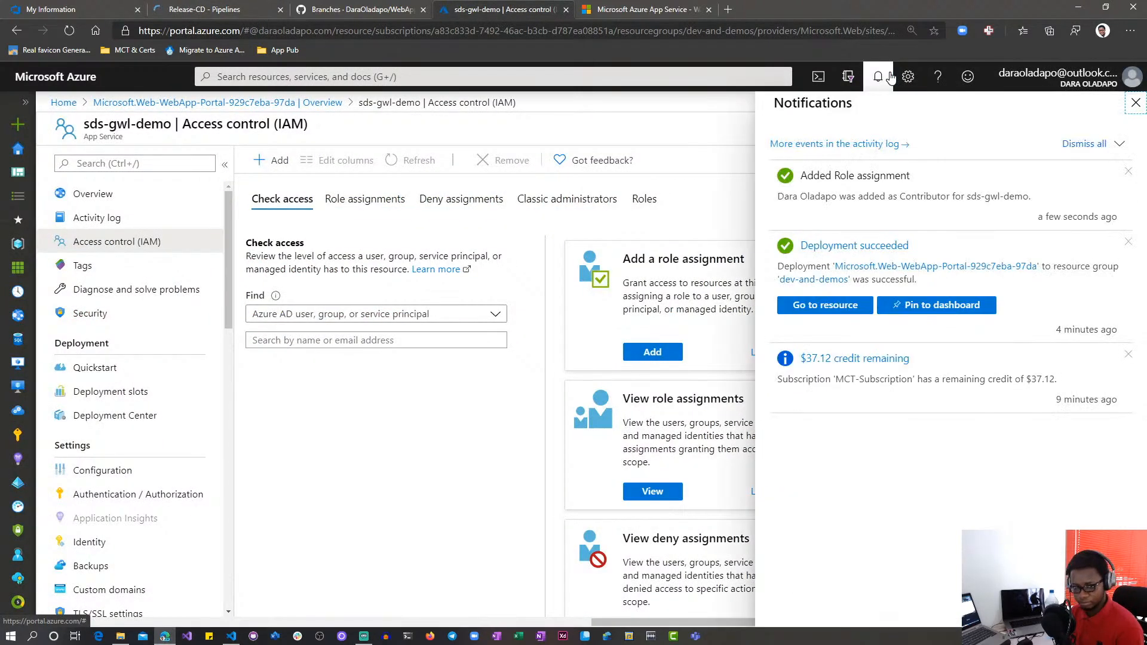
{"action": "left_click", "coordinate": [878, 77]}
{"action": "left_click", "coordinate": [208, 11]}
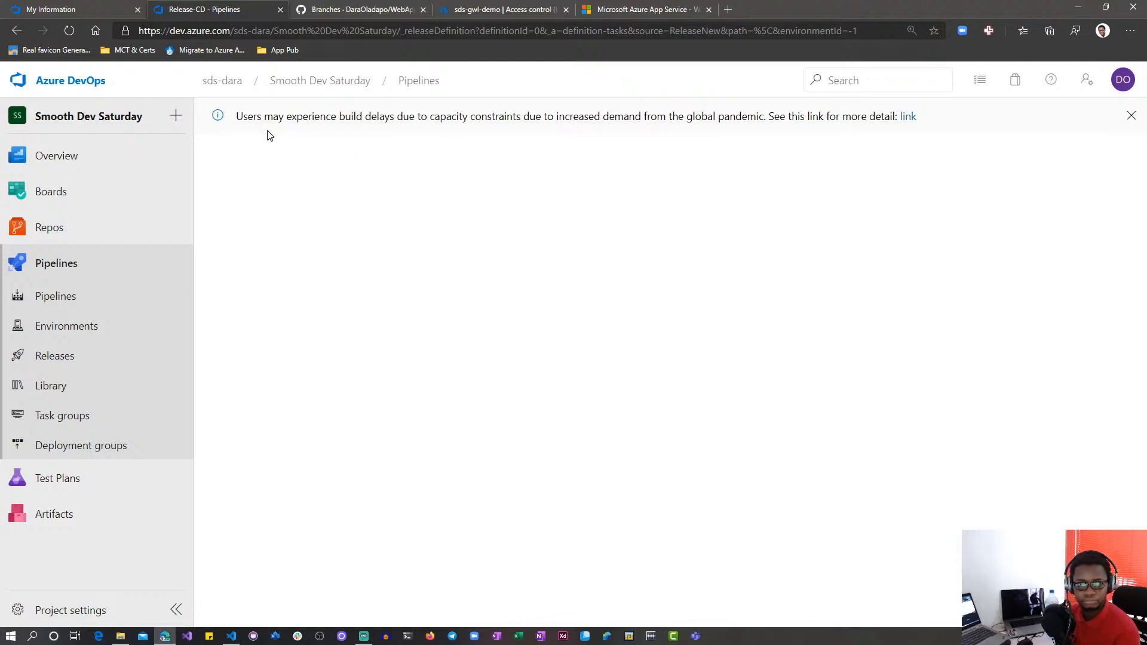
Step: Start a new release pipeline from the Azure App Service deployment template and rename Stage 1 to deploy
{"action": "left_click", "coordinate": [96, 359]}
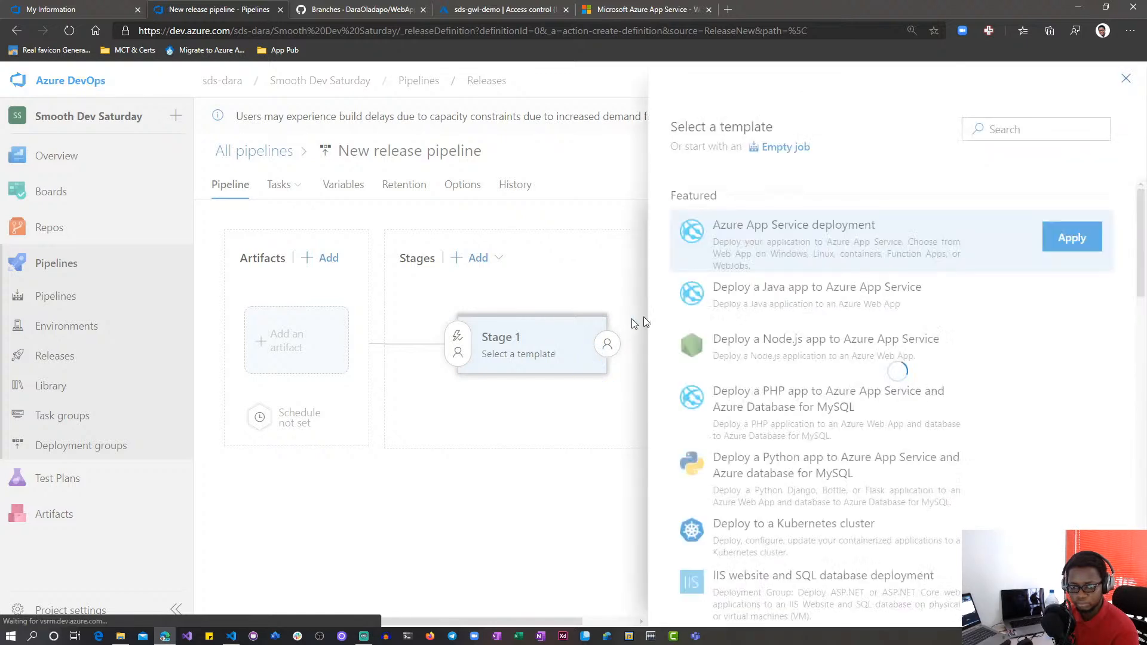
{"action": "left_click", "coordinate": [568, 336]}
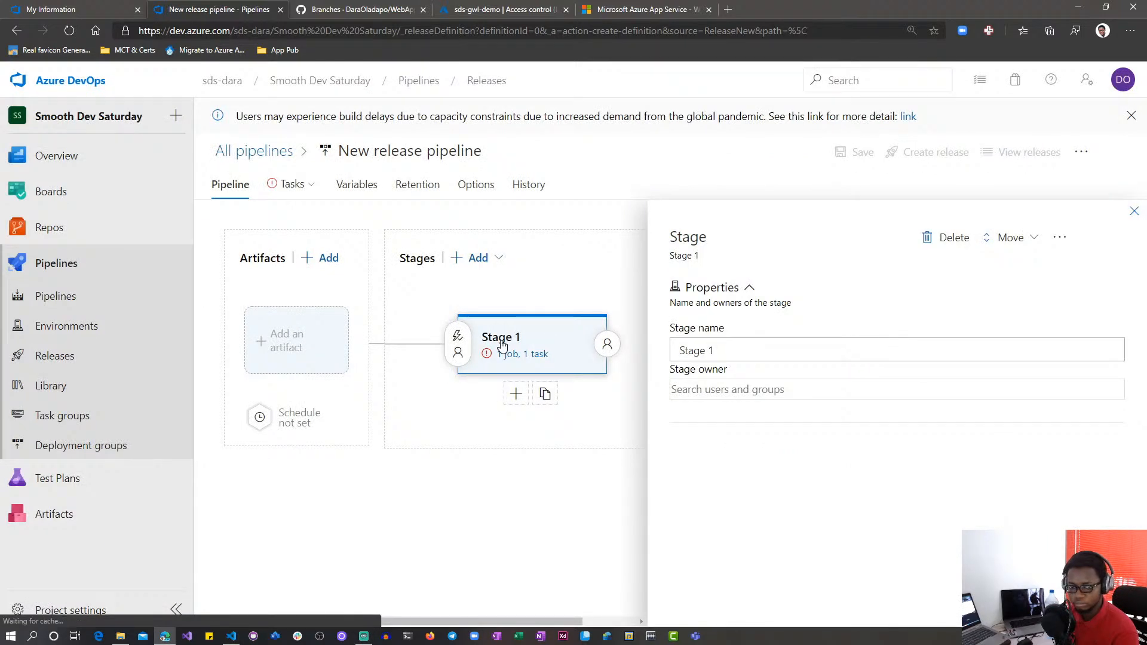
{"action": "left_click", "coordinate": [689, 350]}
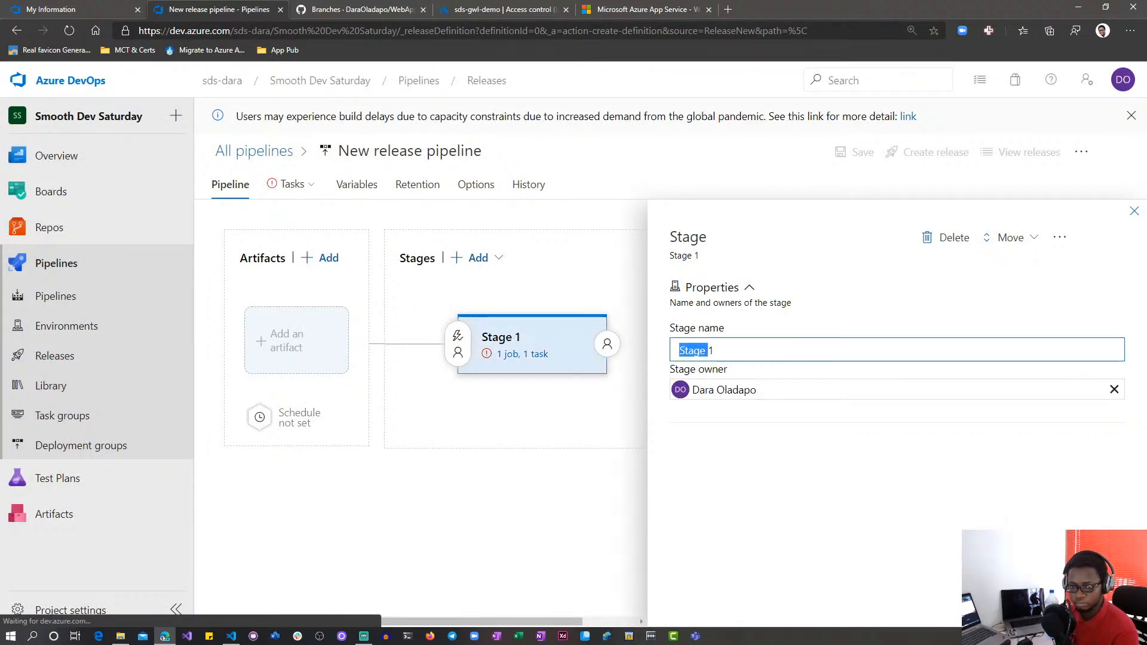
{"action": "left_click_drag", "start_coordinate": [740, 350], "coordinate": [640, 352]}
{"action": "type", "text": "deploy"}
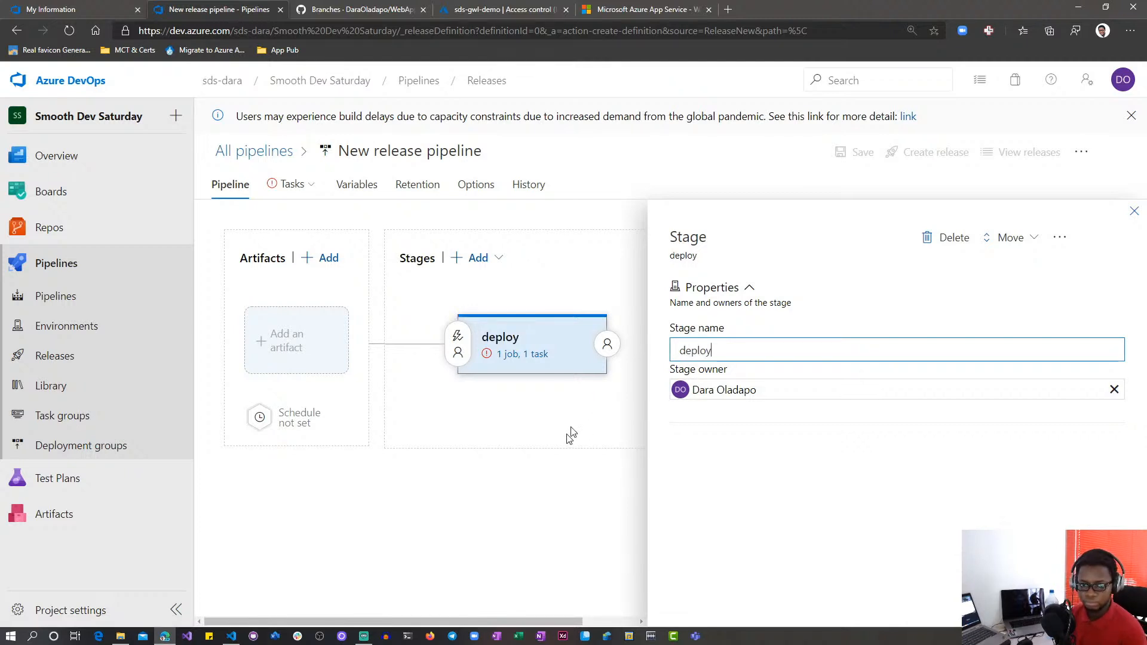
Step: Open the deploy stage's tasks and select MCT-Subscription as the Azure subscription
{"action": "left_click", "coordinate": [511, 355]}
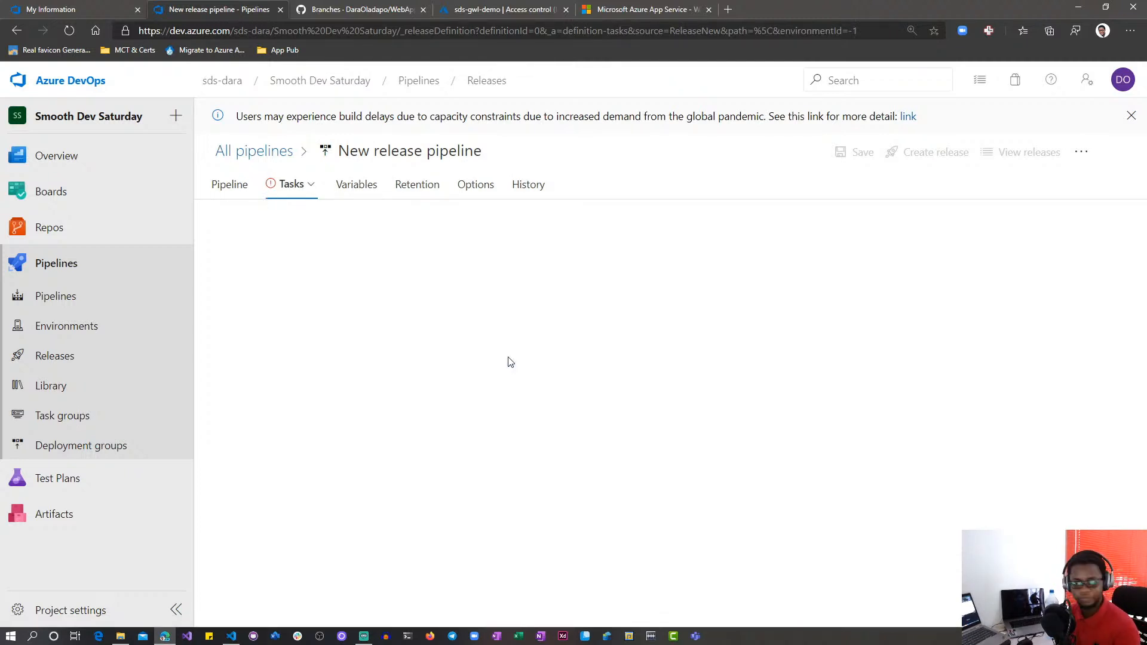
{"action": "left_click", "coordinate": [1070, 330]}
{"action": "left_click", "coordinate": [1071, 330]}
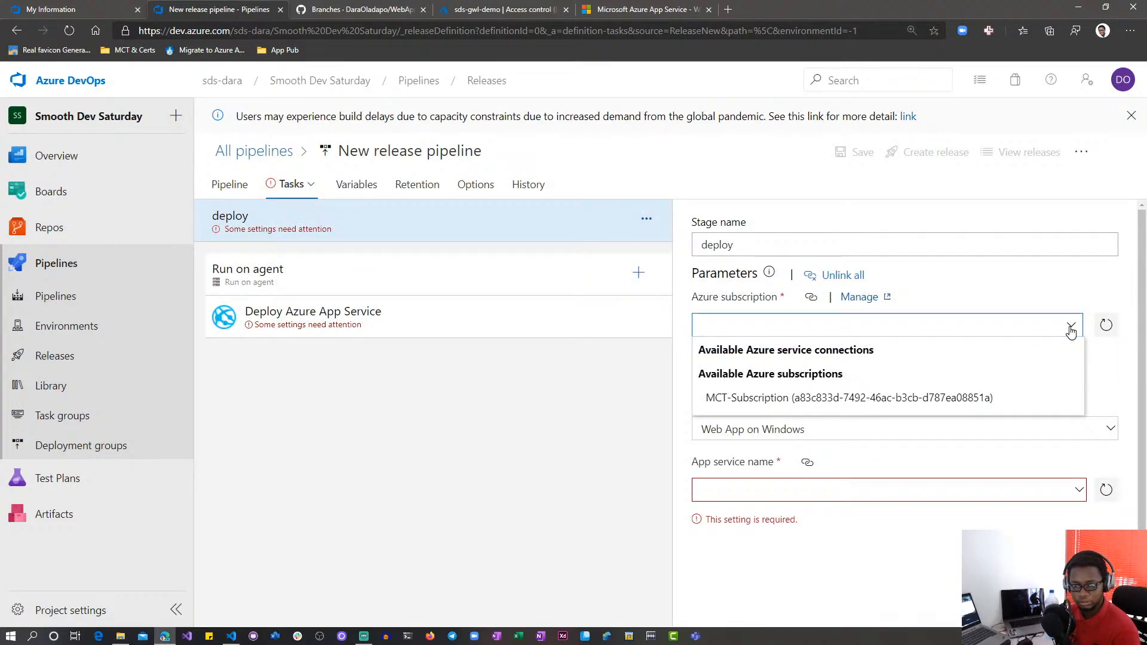
{"action": "left_click", "coordinate": [867, 399]}
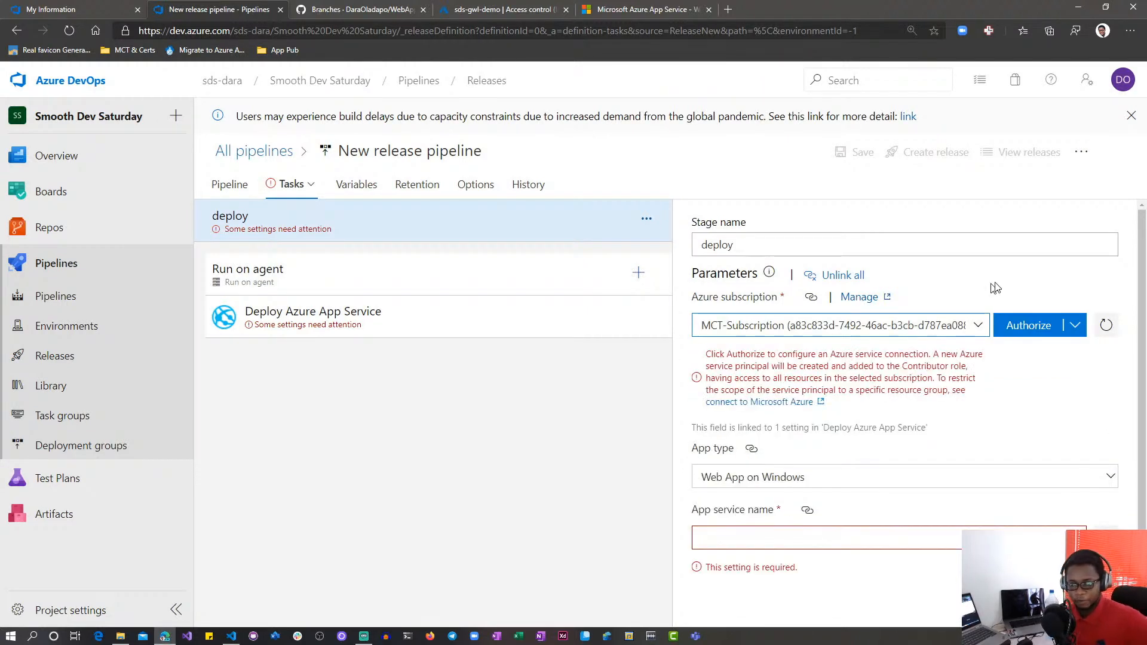
Step: Try to authorize the MCT-Subscription service connection, repeating the attempt after a look at the Azure portal
{"action": "left_click", "coordinate": [1038, 325]}
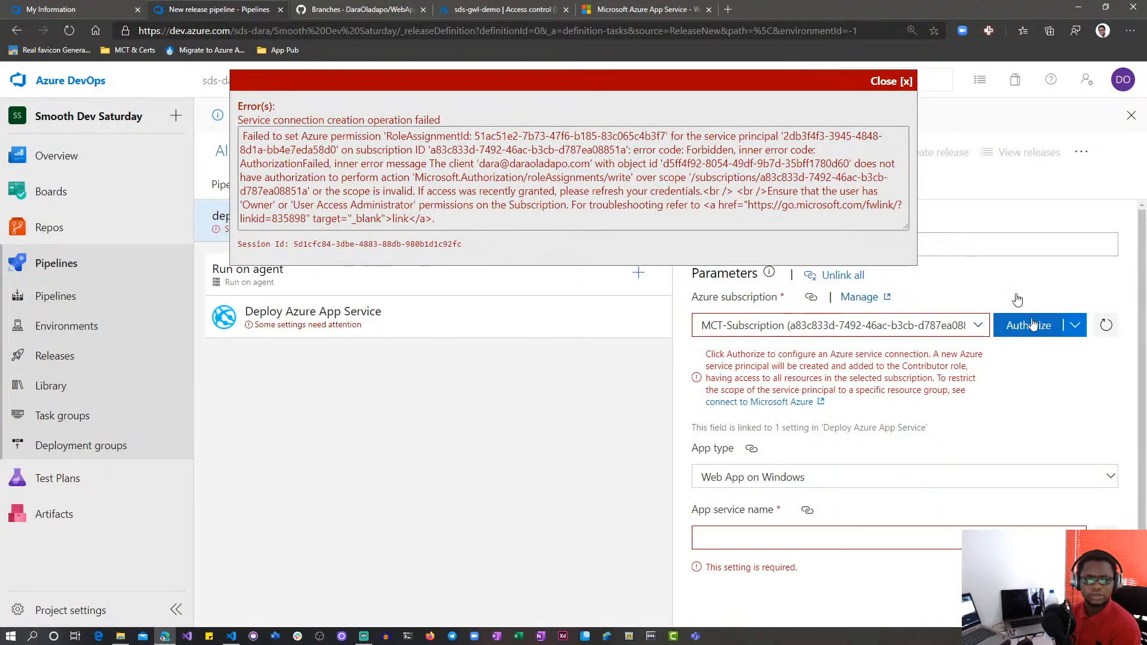
{"action": "left_click", "coordinate": [894, 87]}
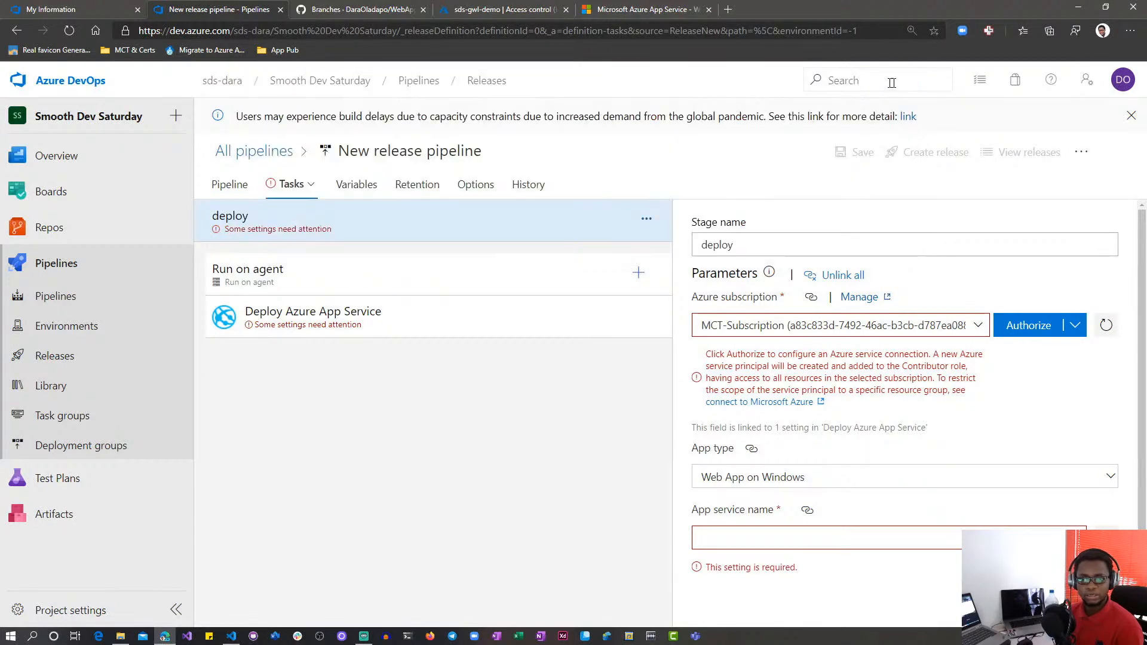
{"action": "left_click", "coordinate": [639, 11]}
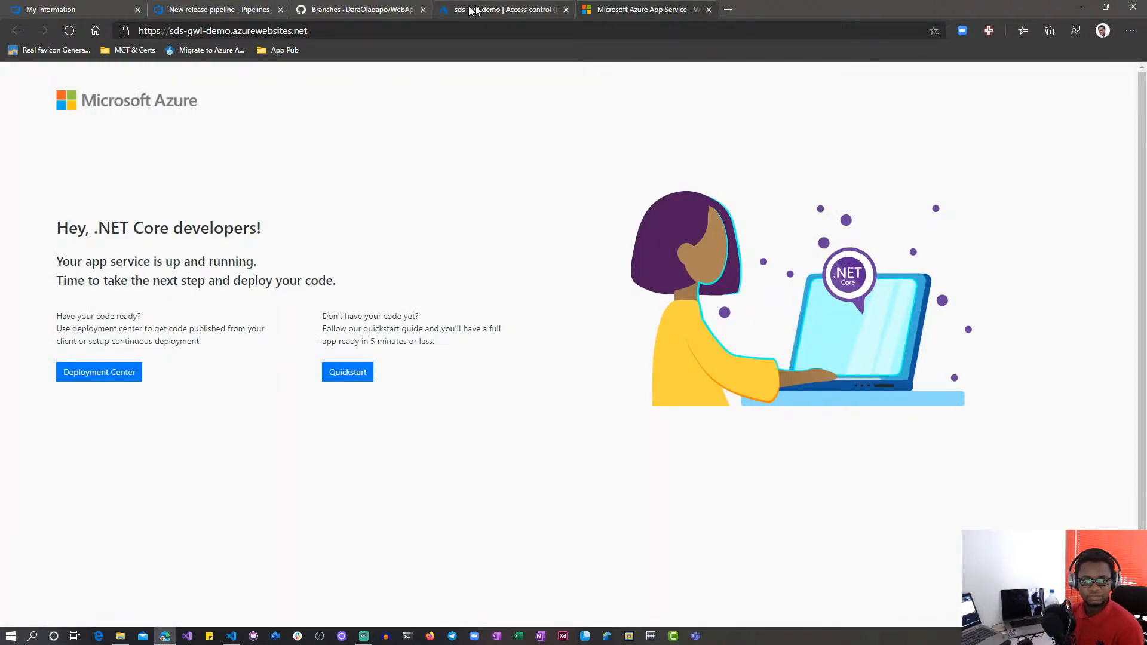
{"action": "left_click", "coordinate": [493, 9]}
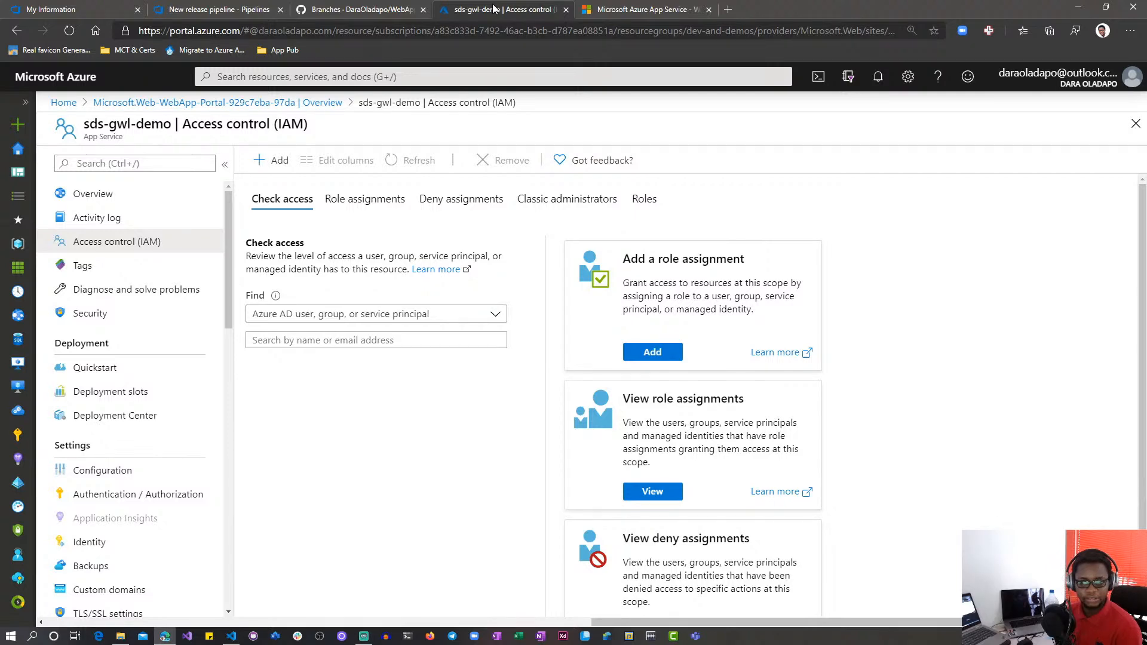
{"action": "left_click", "coordinate": [219, 9]}
{"action": "left_click", "coordinate": [1025, 325]}
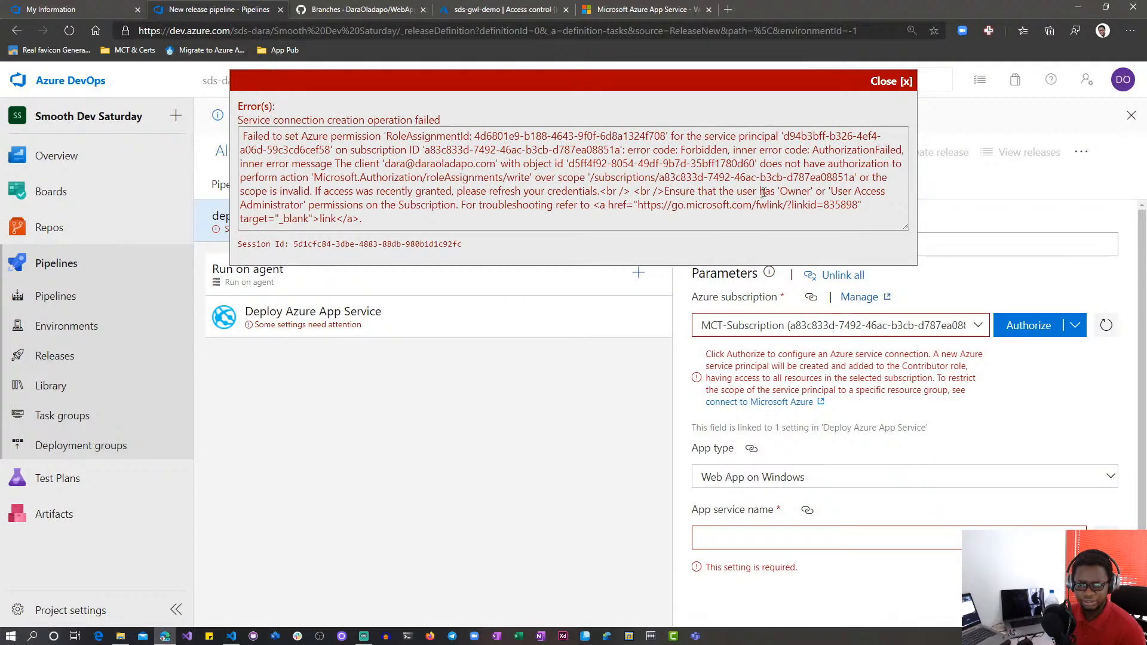
Step: Read the service connection error to find which roles the user needs on the subscription
{"action": "triple_click", "coordinate": [788, 194]}
{"action": "left_click", "coordinate": [790, 193]}
{"action": "triple_click", "coordinate": [791, 192]}
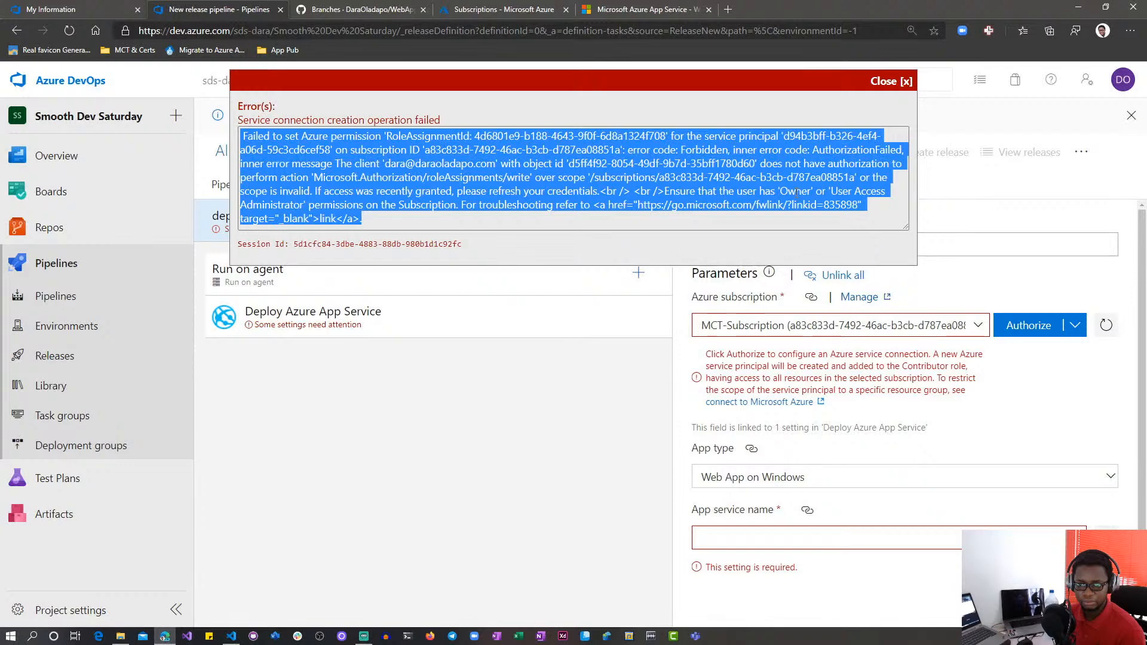
{"action": "left_click", "coordinate": [796, 192]}
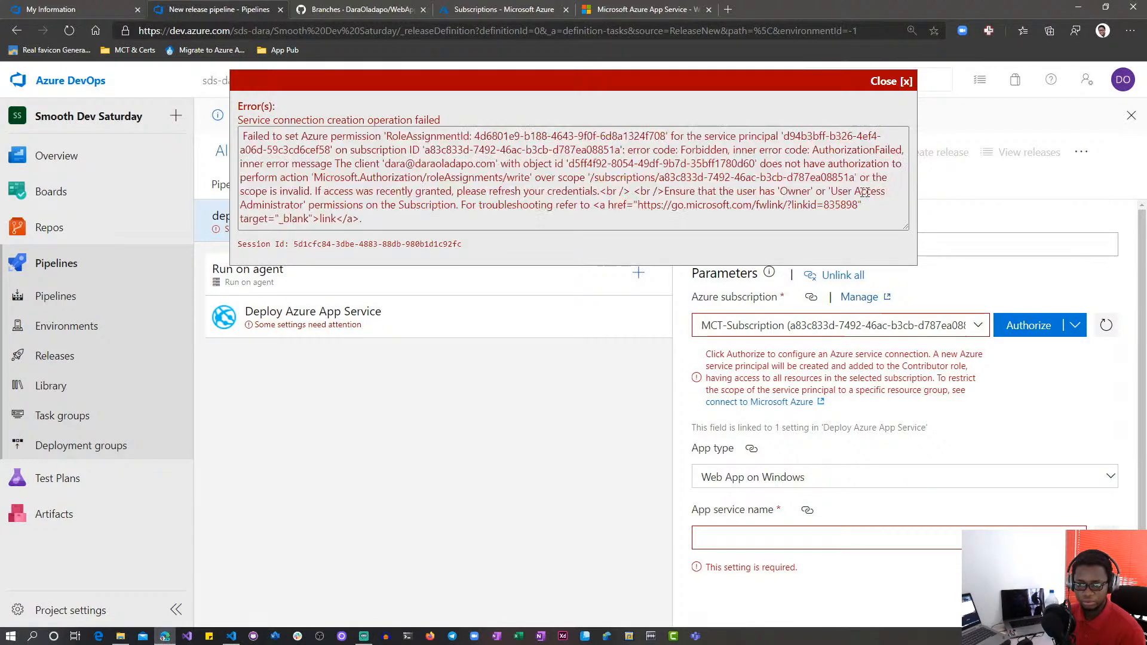
{"action": "left_click_drag", "start_coordinate": [837, 191], "coordinate": [308, 205]}
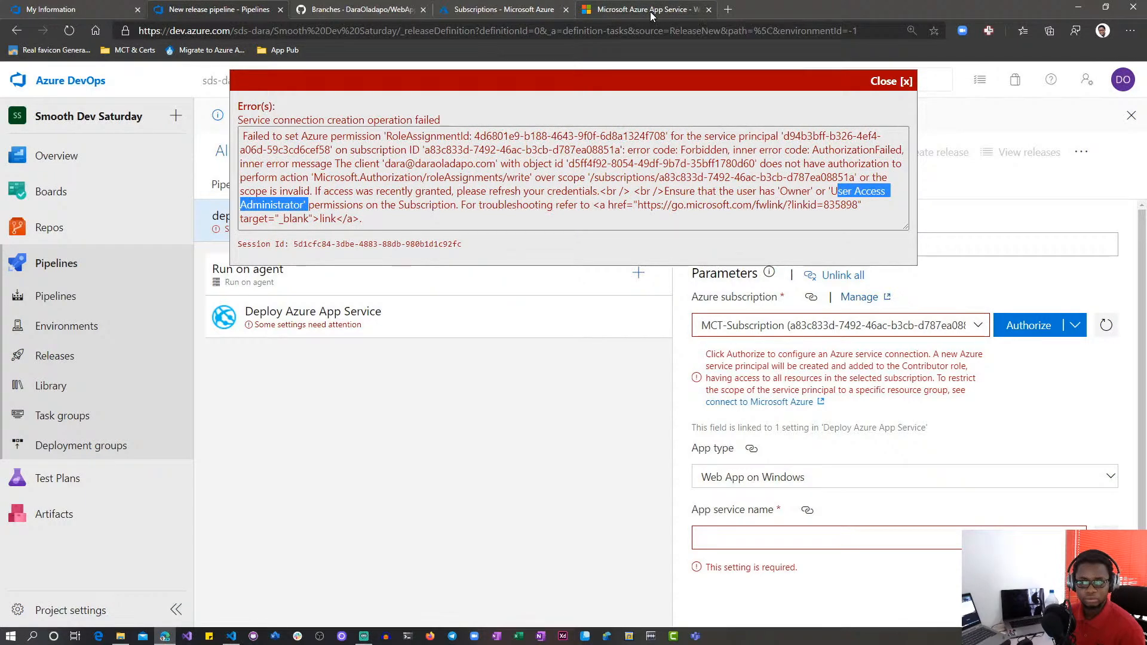
Step: Switch to the Azure portal and assign the Owner role on MCT-Subscription to the account owner's directory user
{"action": "left_click", "coordinate": [692, 6]}
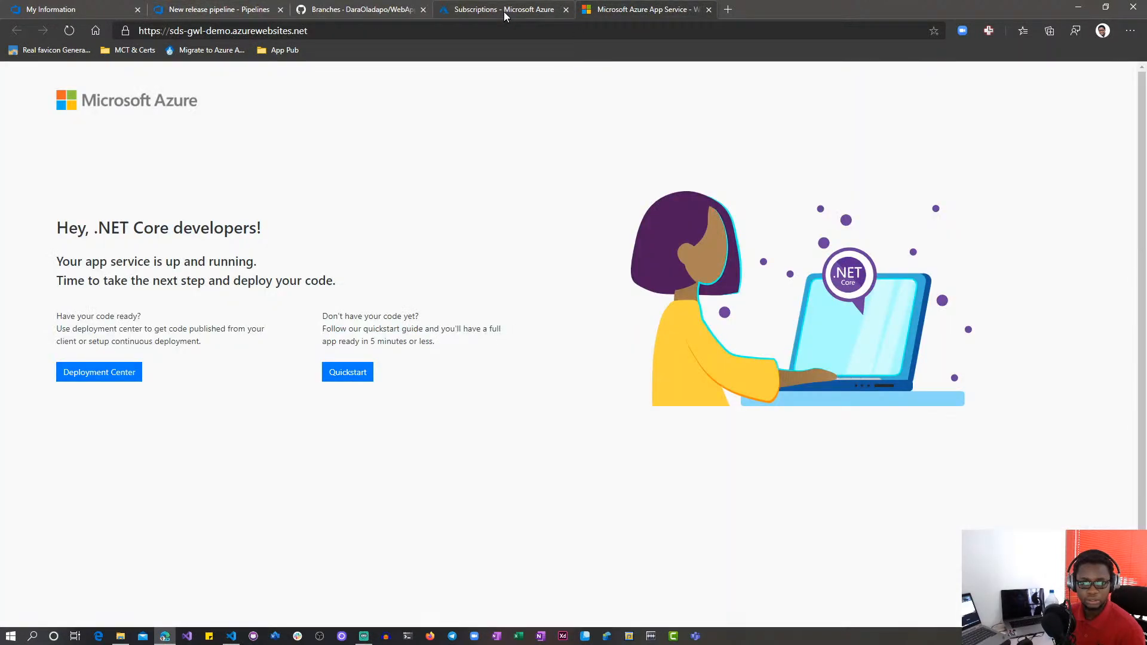
{"action": "left_click", "coordinate": [503, 12]}
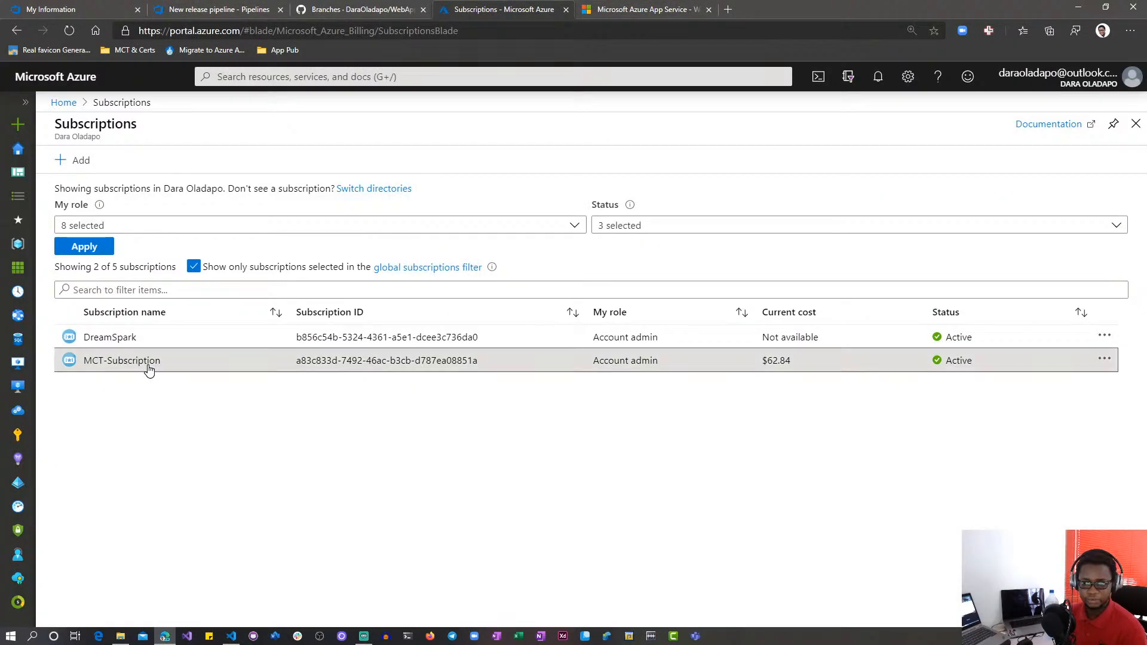
{"action": "left_click", "coordinate": [122, 361]}
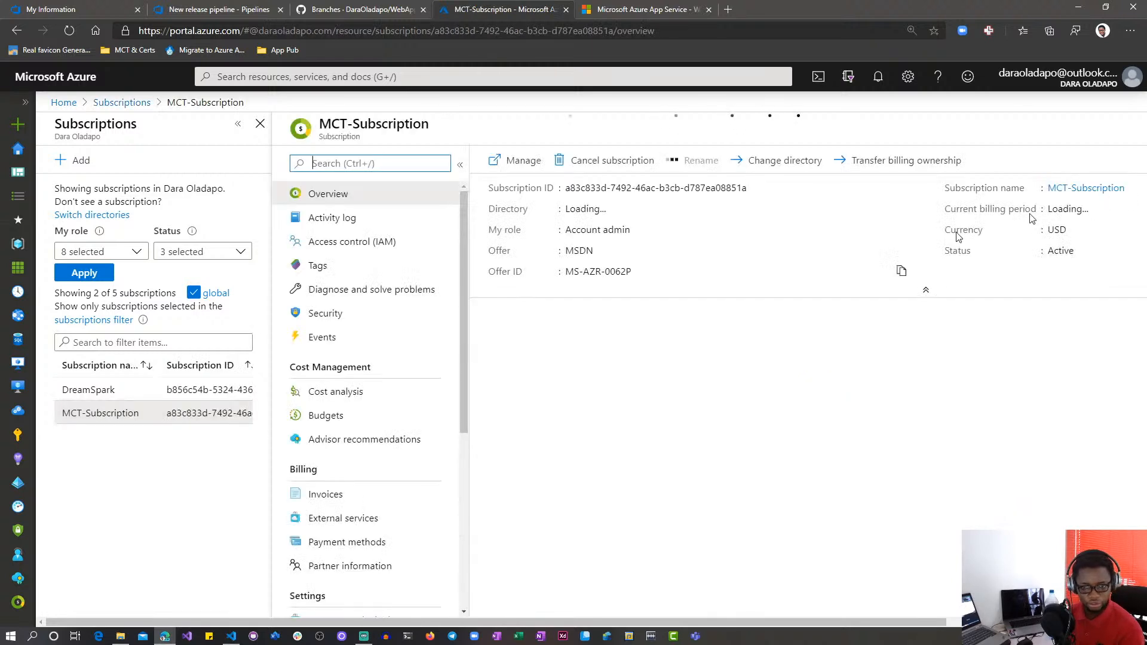
{"action": "left_click", "coordinate": [405, 242]}
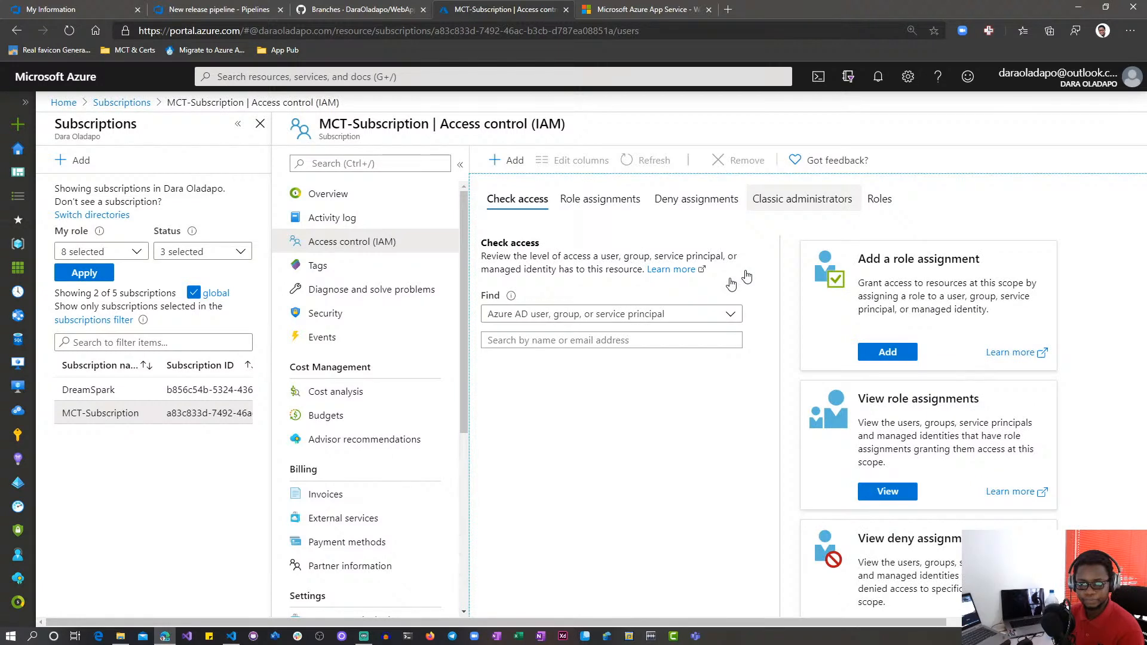
{"action": "left_click", "coordinate": [890, 355]}
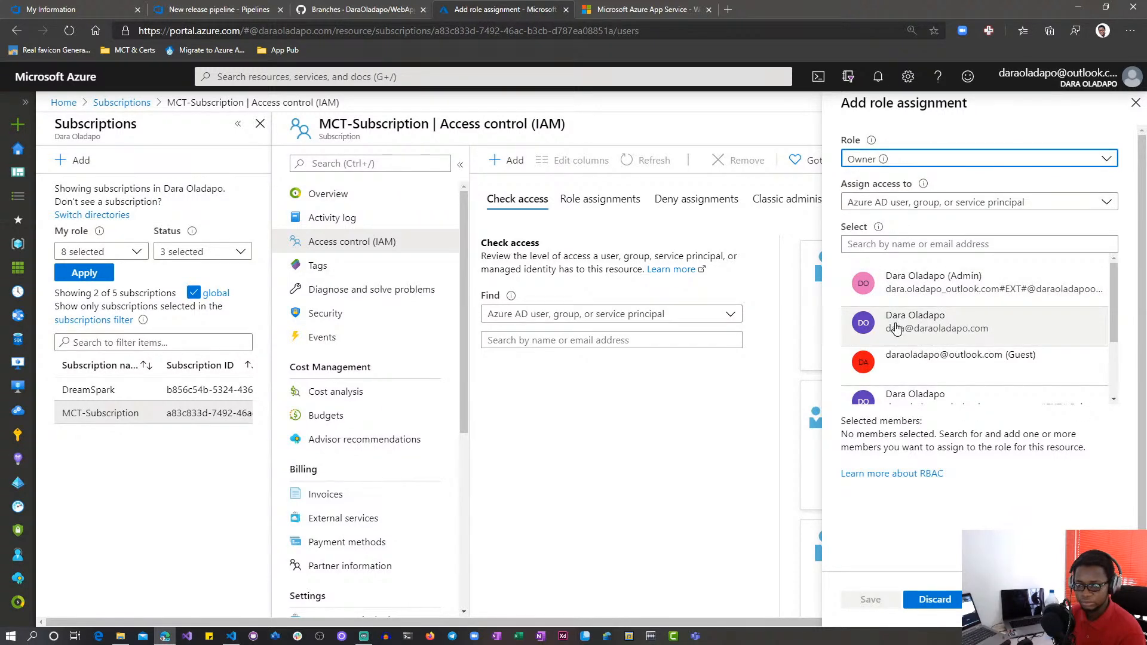
{"action": "left_click", "coordinate": [896, 327]}
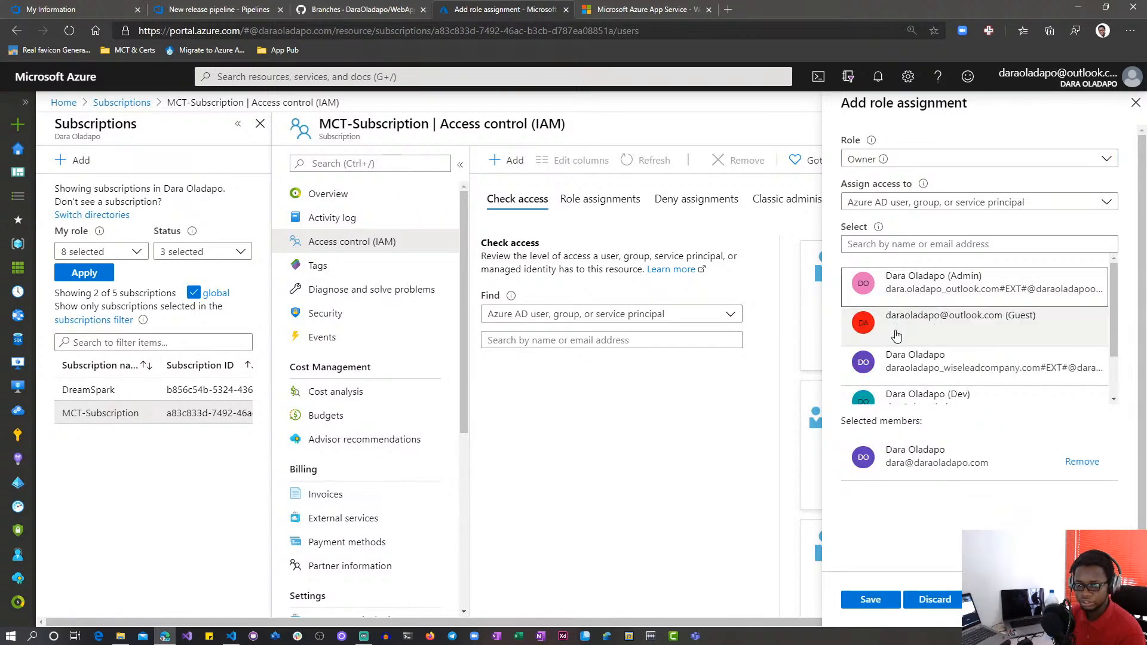
{"action": "left_click", "coordinate": [871, 600]}
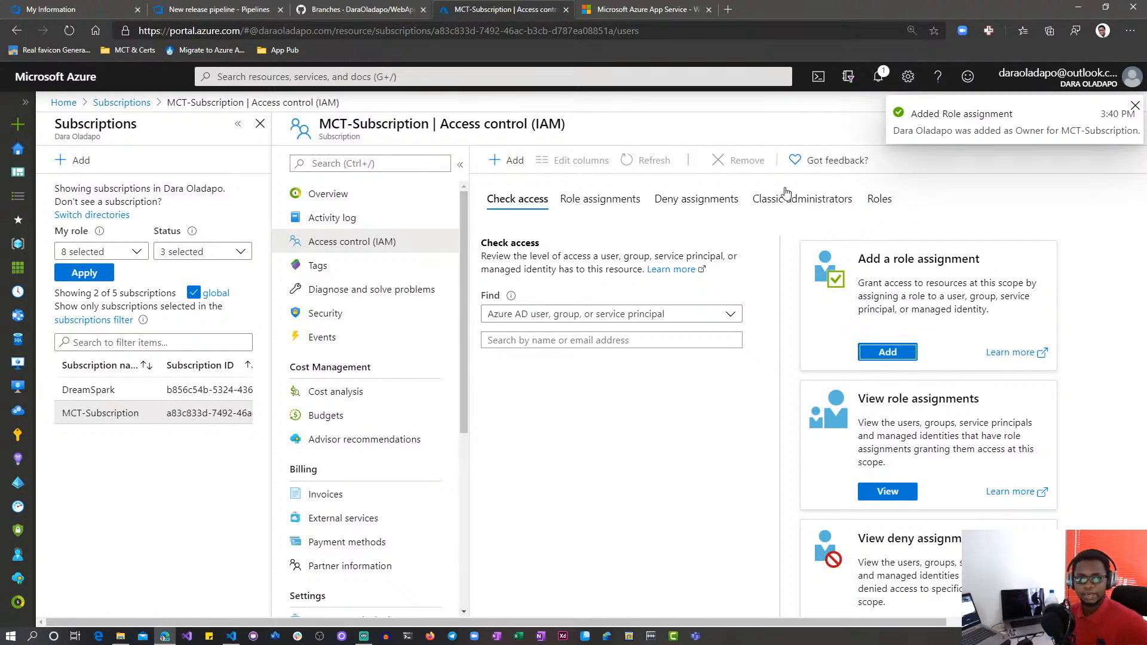
Step: Return to the release pipeline, dismiss the error, and authorize the MCT-Subscription service connection
{"action": "left_click", "coordinate": [219, 9]}
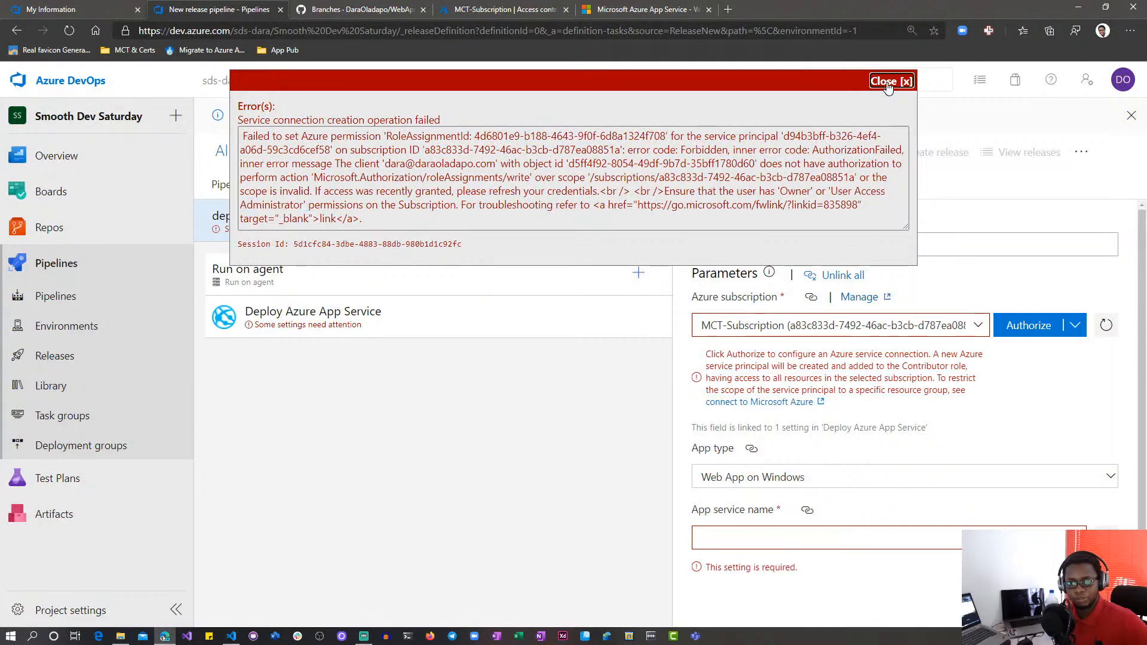
{"action": "left_click", "coordinate": [889, 82]}
{"action": "left_click", "coordinate": [1028, 325]}
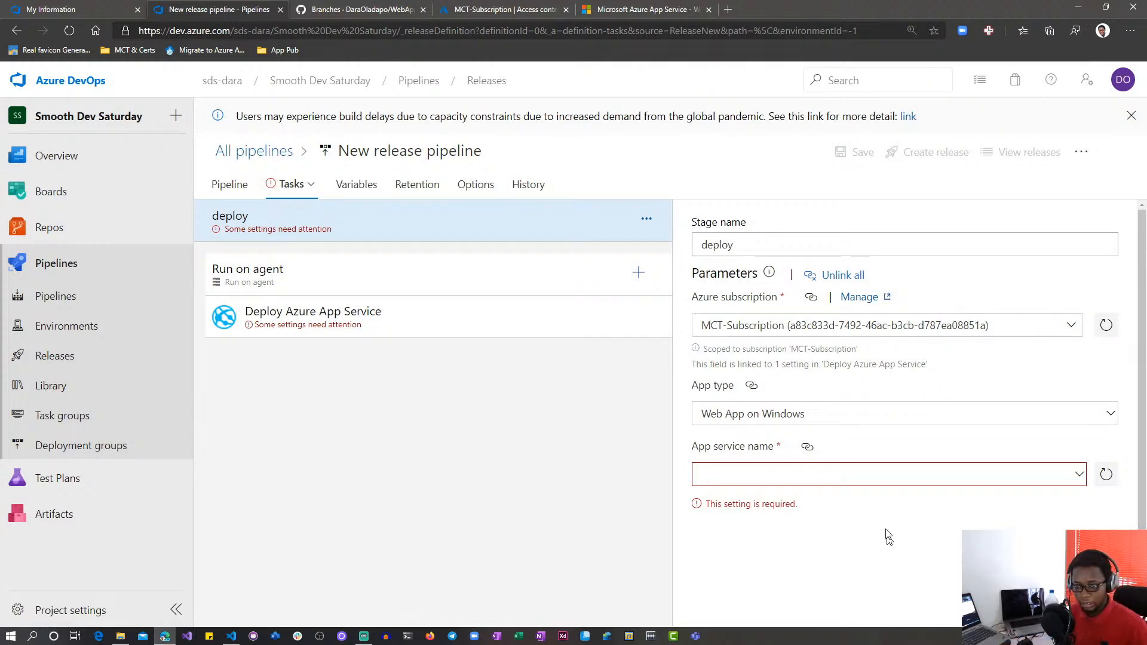
Step: Set the deploy stage's app type to Web App on Linux, refresh the app services and choose sds-gwl-demo
{"action": "left_click", "coordinate": [1114, 413]}
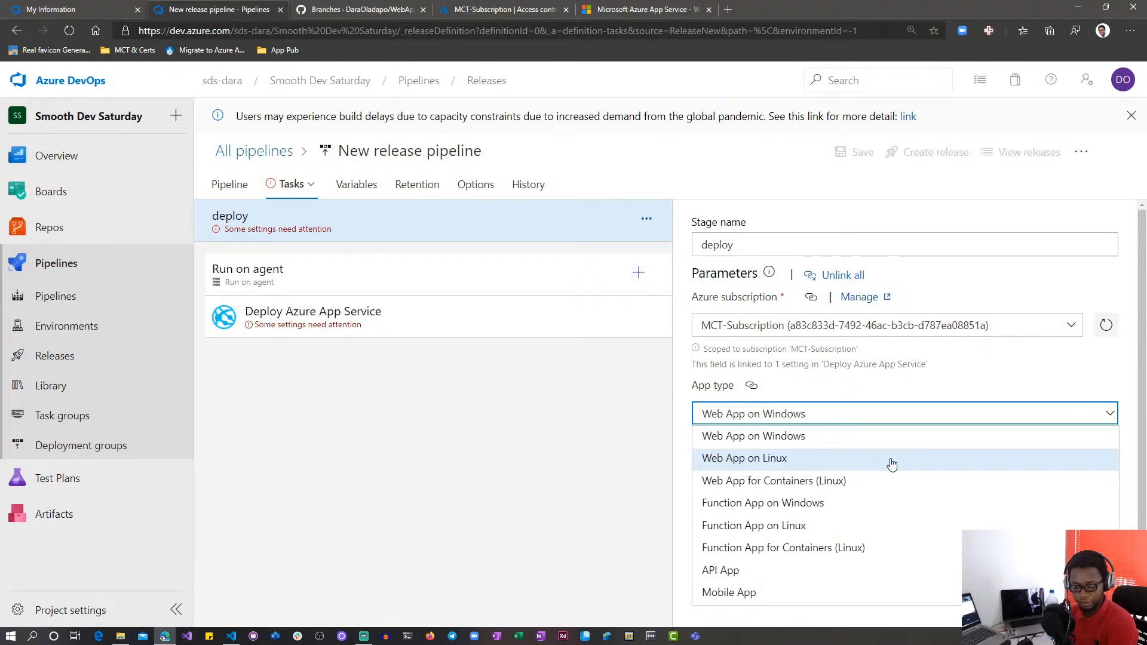
{"action": "left_click", "coordinate": [858, 467]}
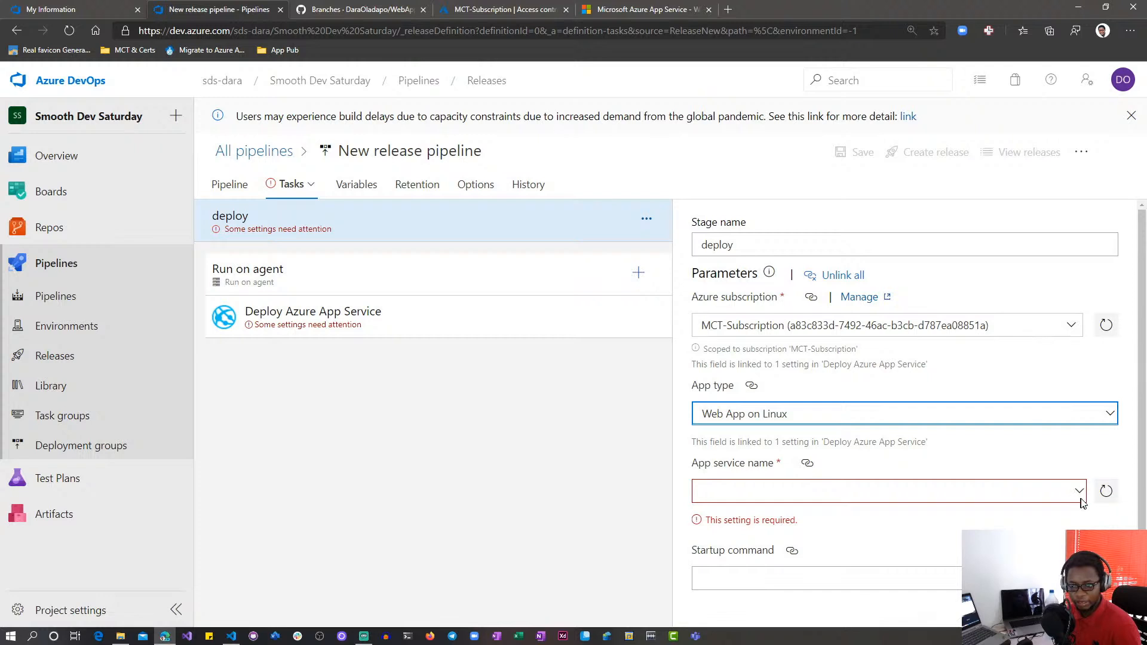
{"action": "left_click", "coordinate": [1106, 491]}
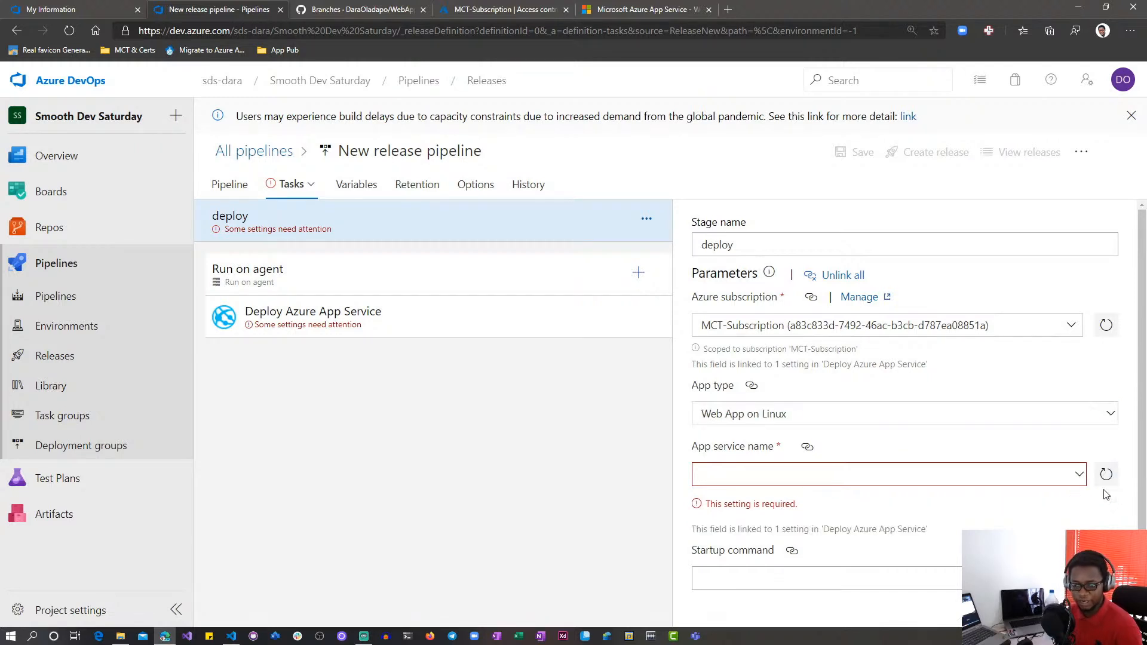
{"action": "left_click", "coordinate": [1106, 473]}
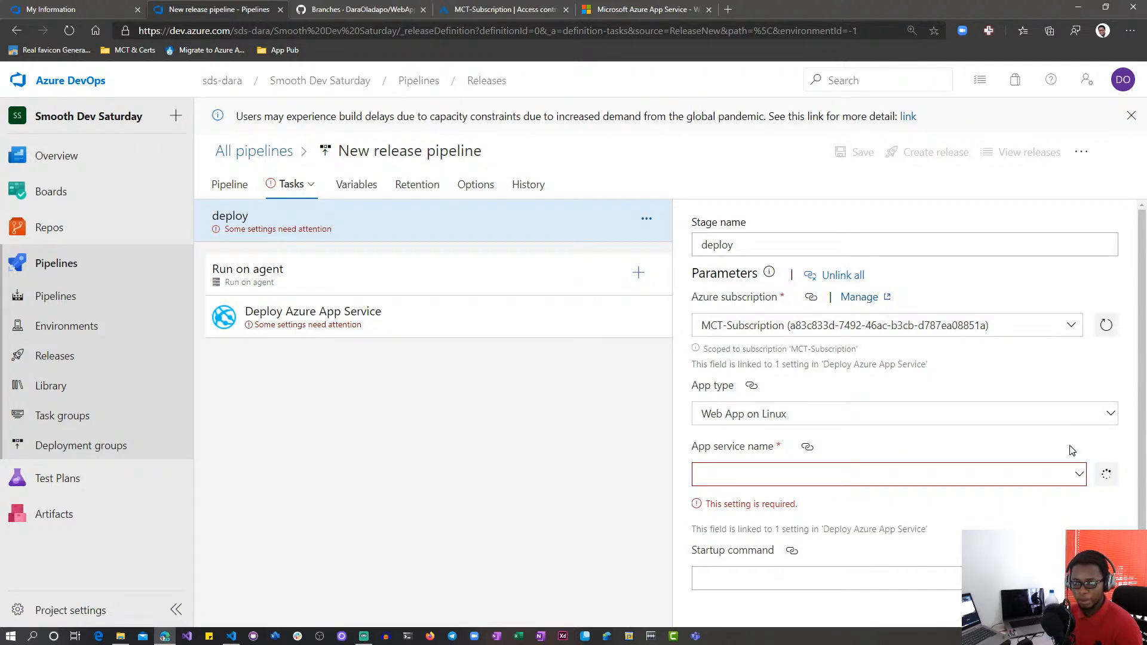
{"action": "left_click", "coordinate": [1082, 476]}
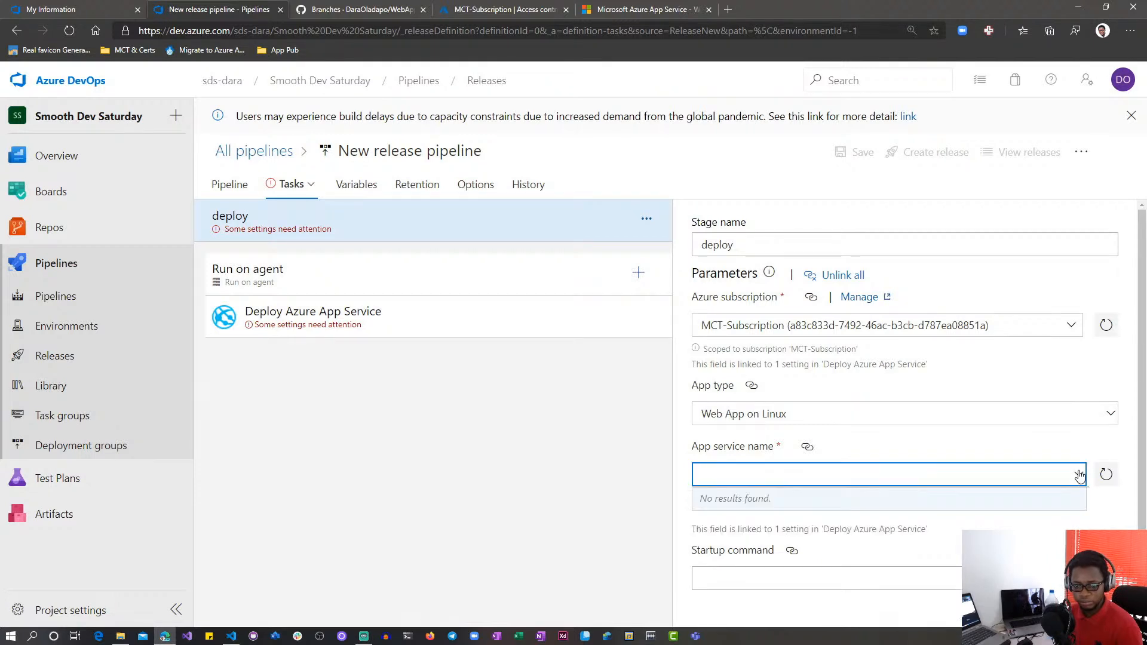
{"action": "left_click", "coordinate": [1106, 474]}
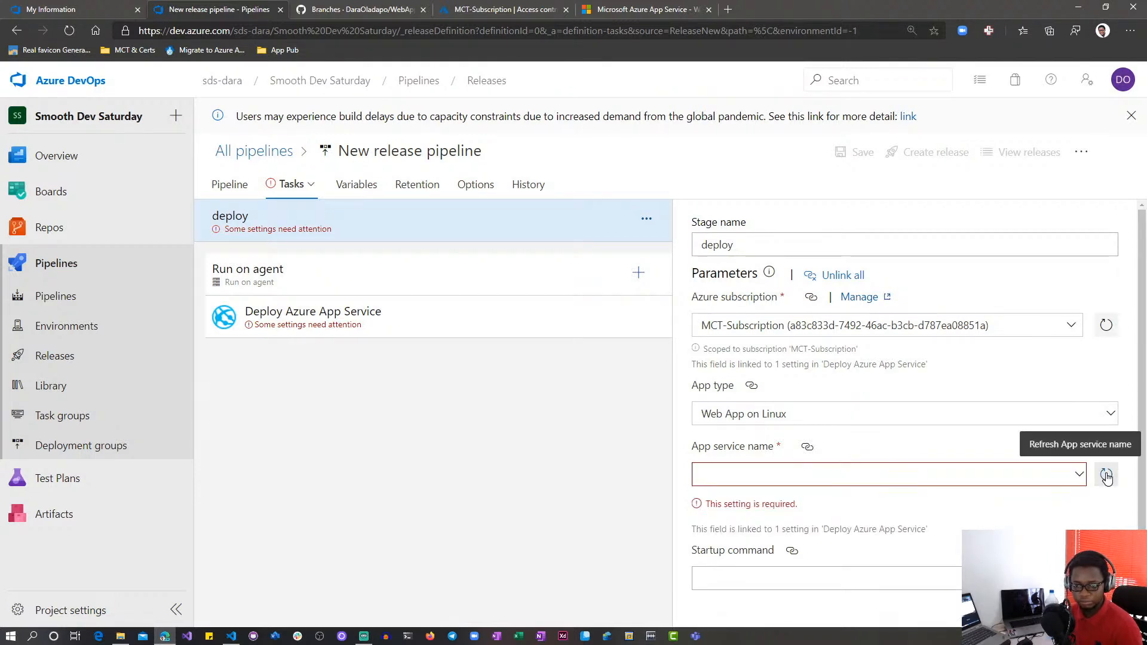
{"action": "left_click", "coordinate": [1082, 476]}
{"action": "left_click", "coordinate": [1082, 477]}
{"action": "left_click", "coordinate": [1082, 476]}
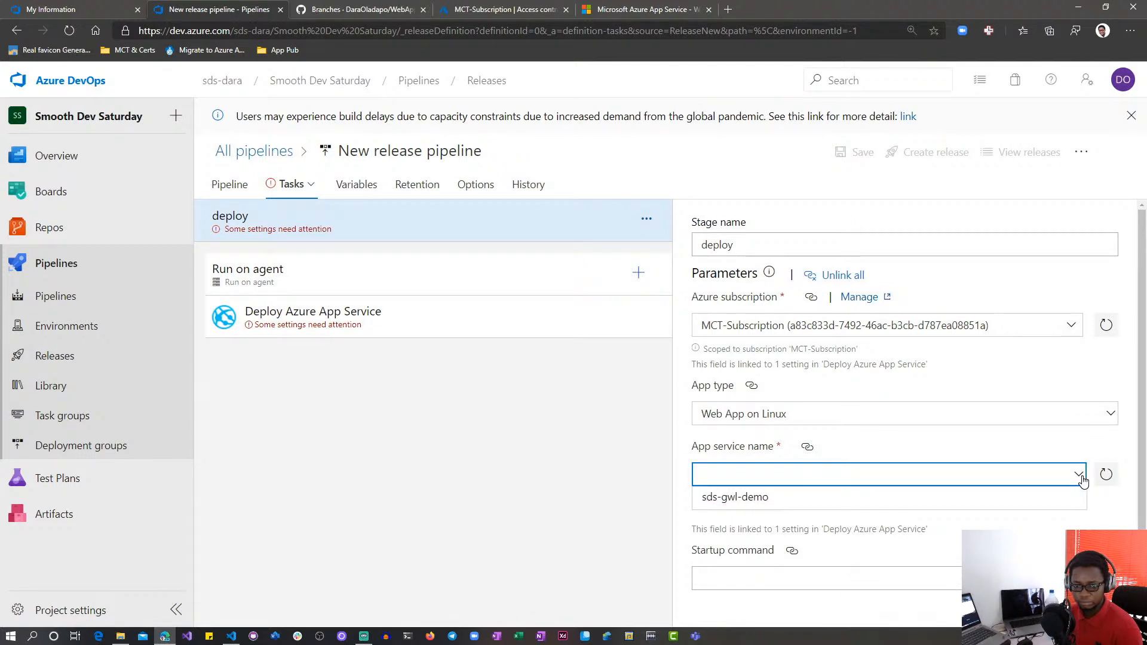
{"action": "left_click", "coordinate": [873, 504]}
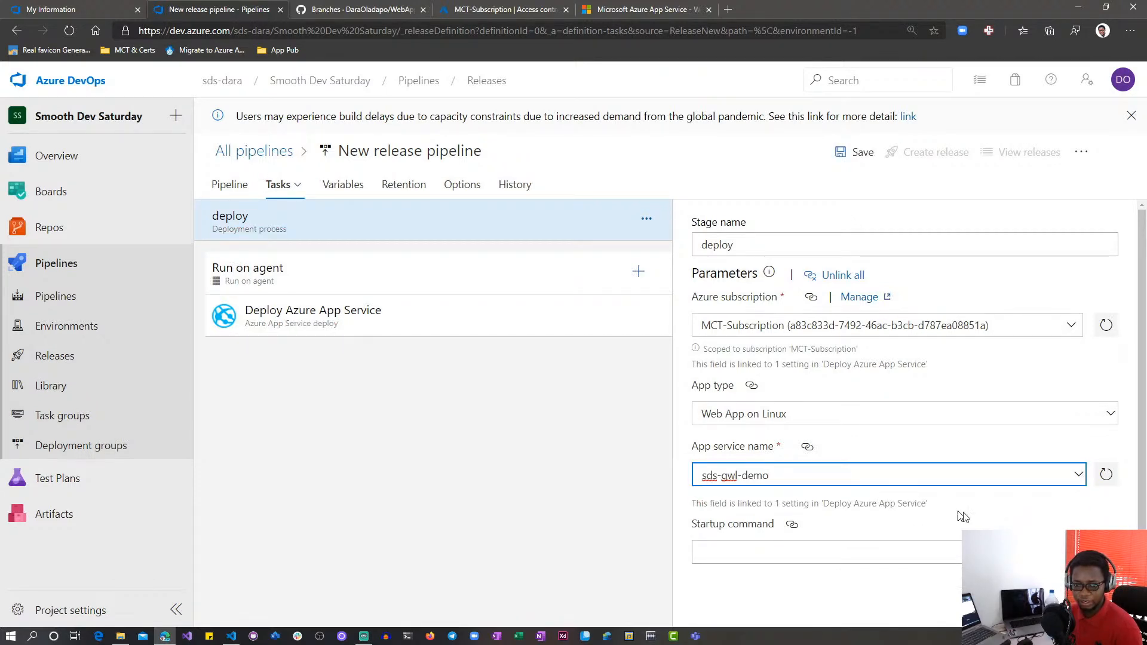
{"action": "scroll", "coordinate": [1030, 501], "scroll_direction": "down", "scroll_amount": 1}
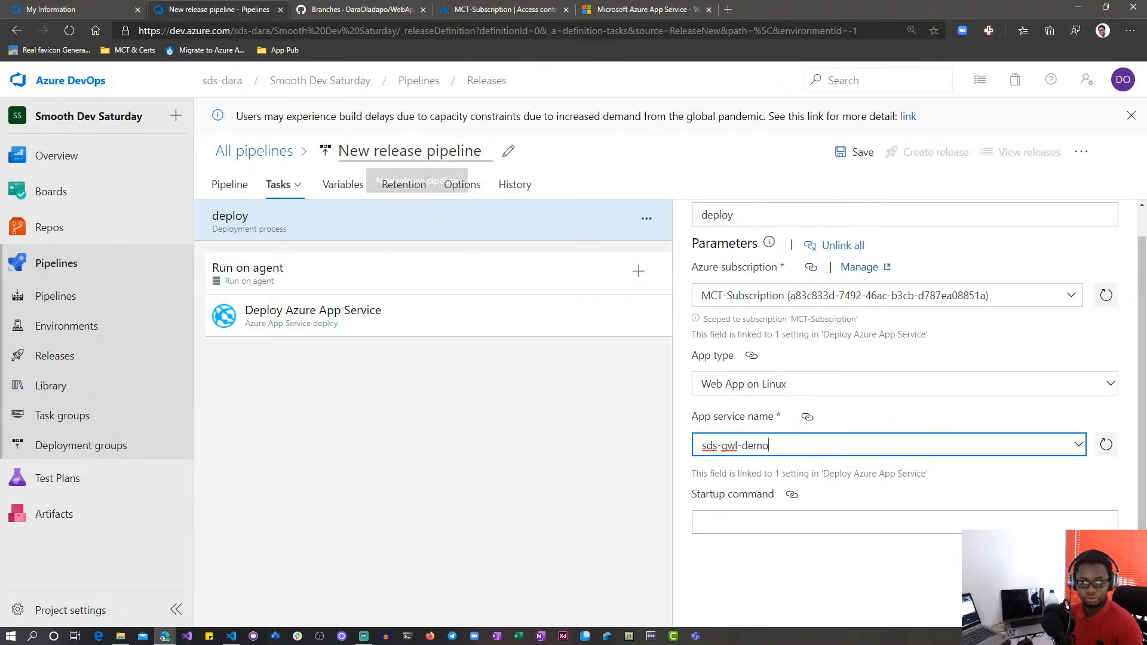
Step: Rename the release pipeline as SDS-WebApp-GitHub-GUI-Release and save it in the root folder
{"action": "left_click", "coordinate": [430, 154]}
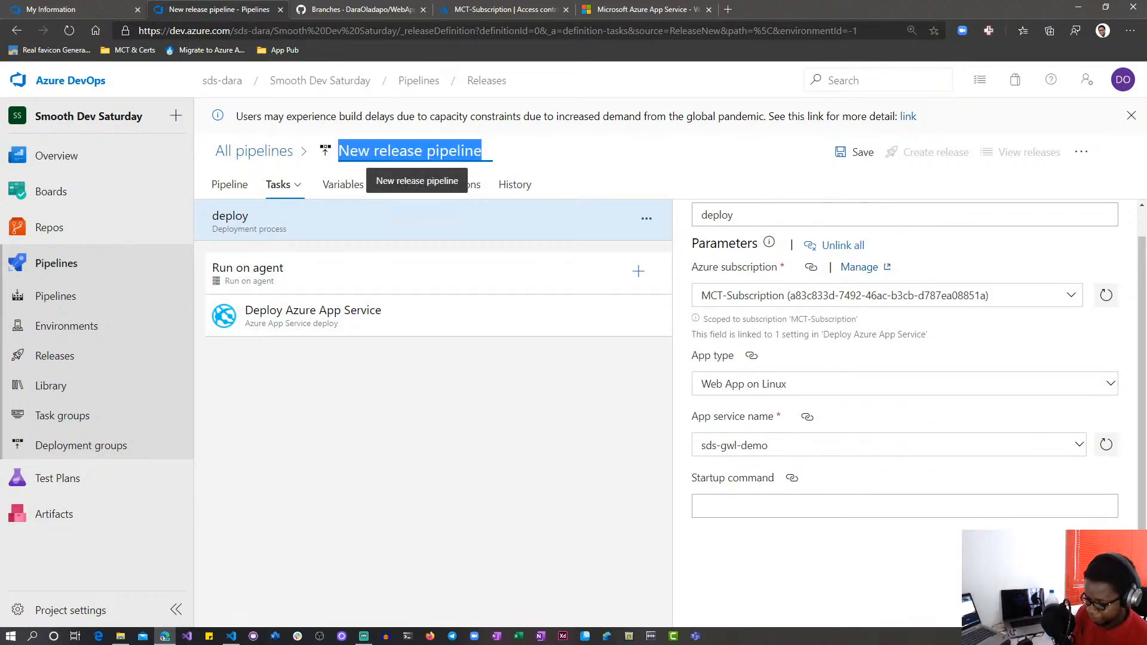
{"action": "type", "text": "SDS-Web"}
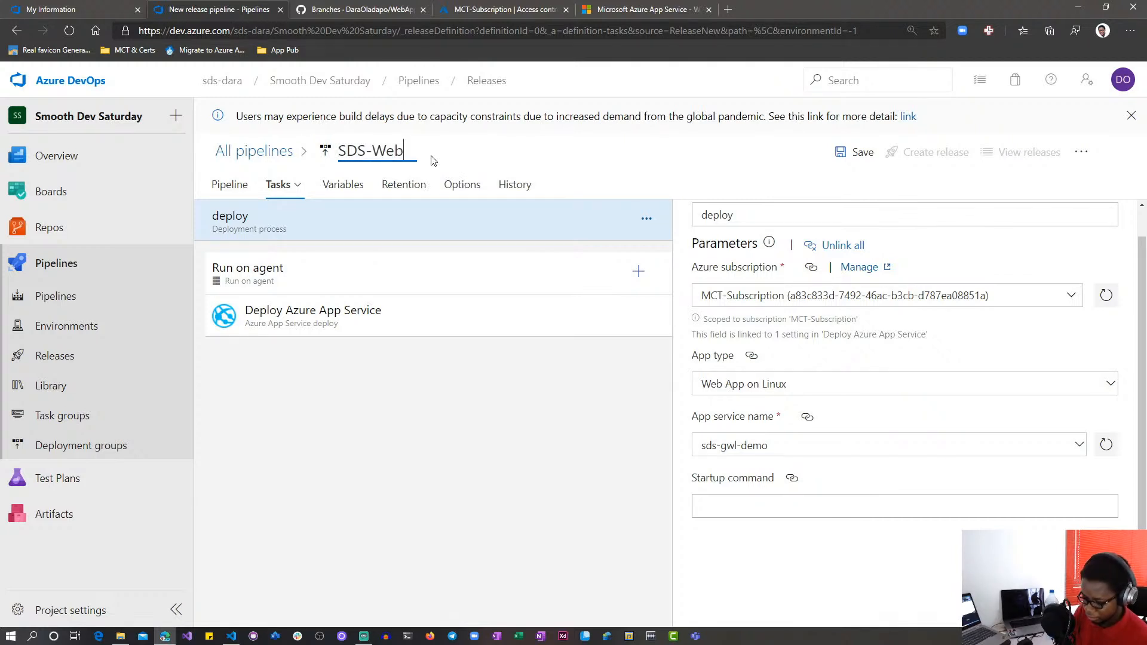
{"action": "type", "text": "App-GitH"}
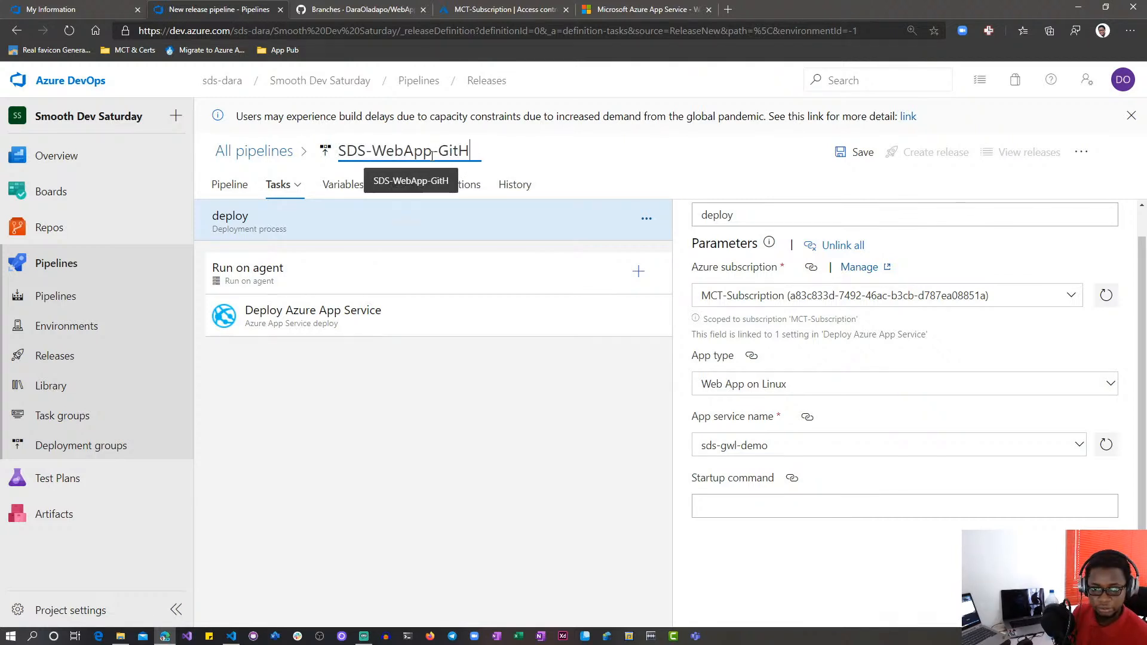
{"action": "type", "text": "ub-"}
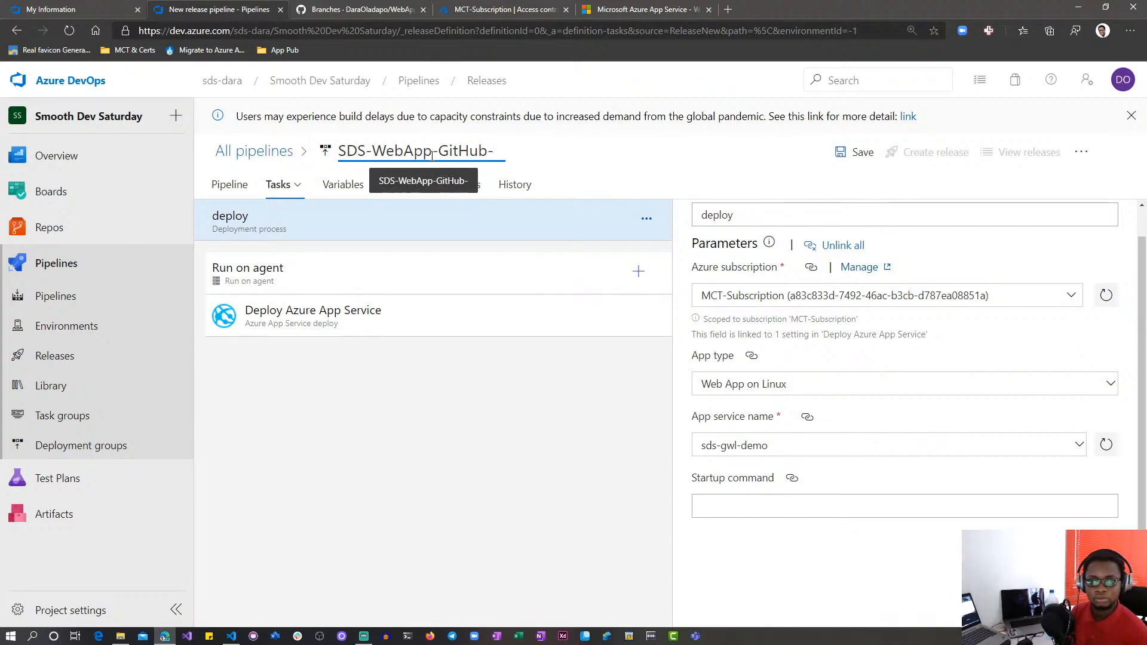
{"action": "type", "text": "GUI-Release"}
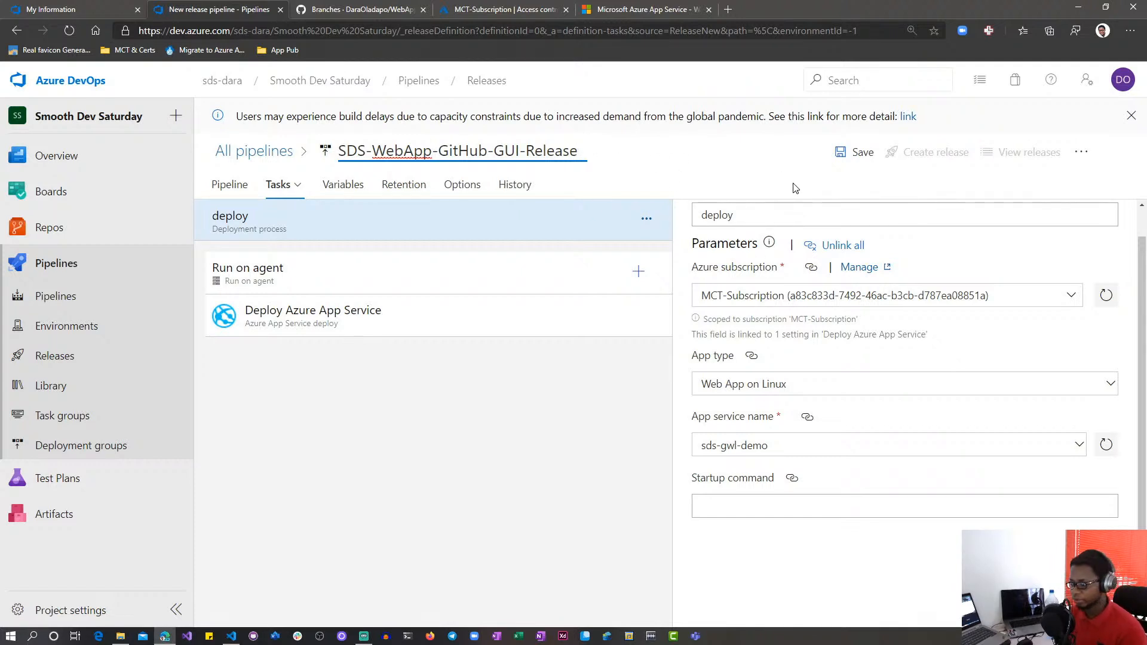
{"action": "left_click", "coordinate": [849, 163]}
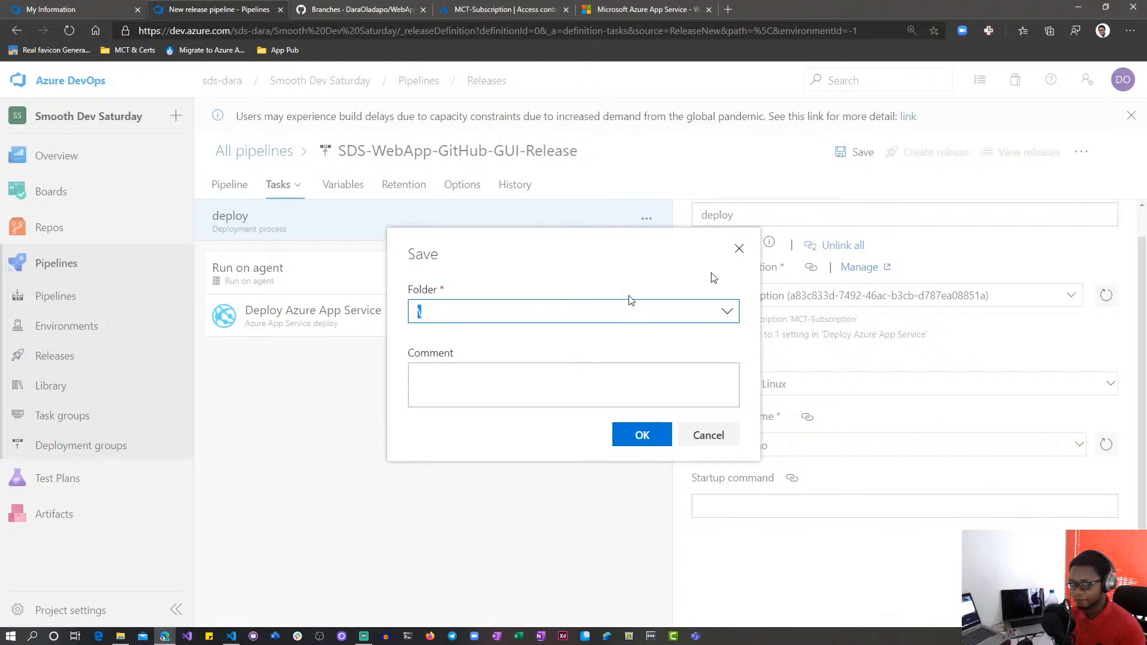
{"action": "left_click", "coordinate": [639, 435]}
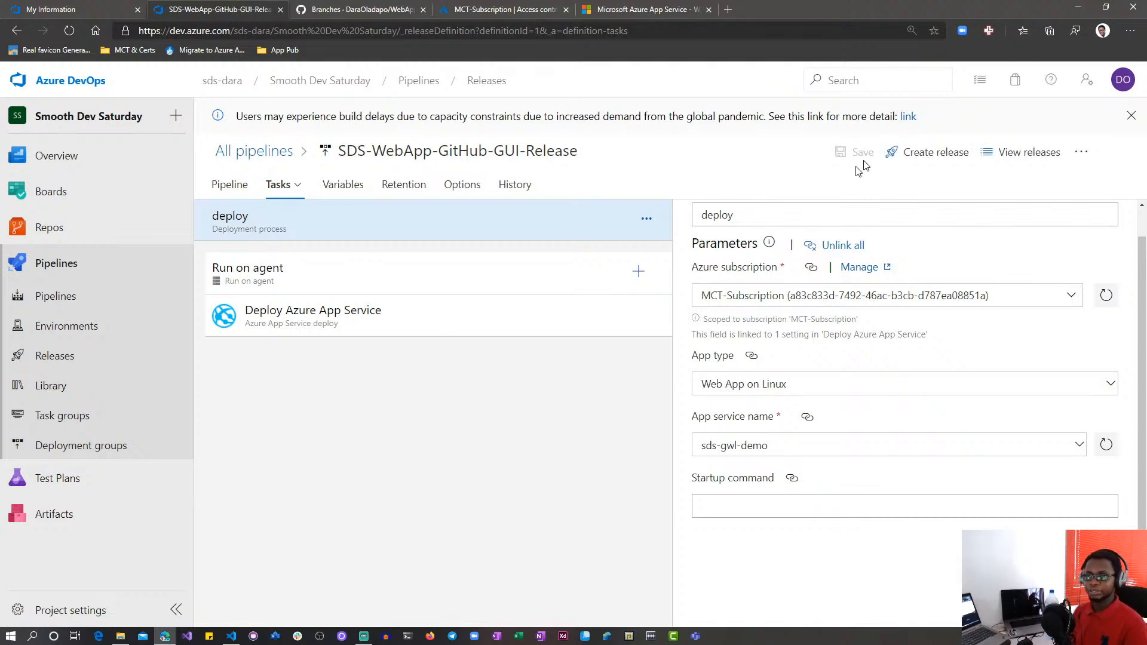
Step: Switch to Visual Studio Code and open Index.cshtml from the Views/Home folder of WebApp.Web
{"action": "left_click", "coordinate": [231, 636]}
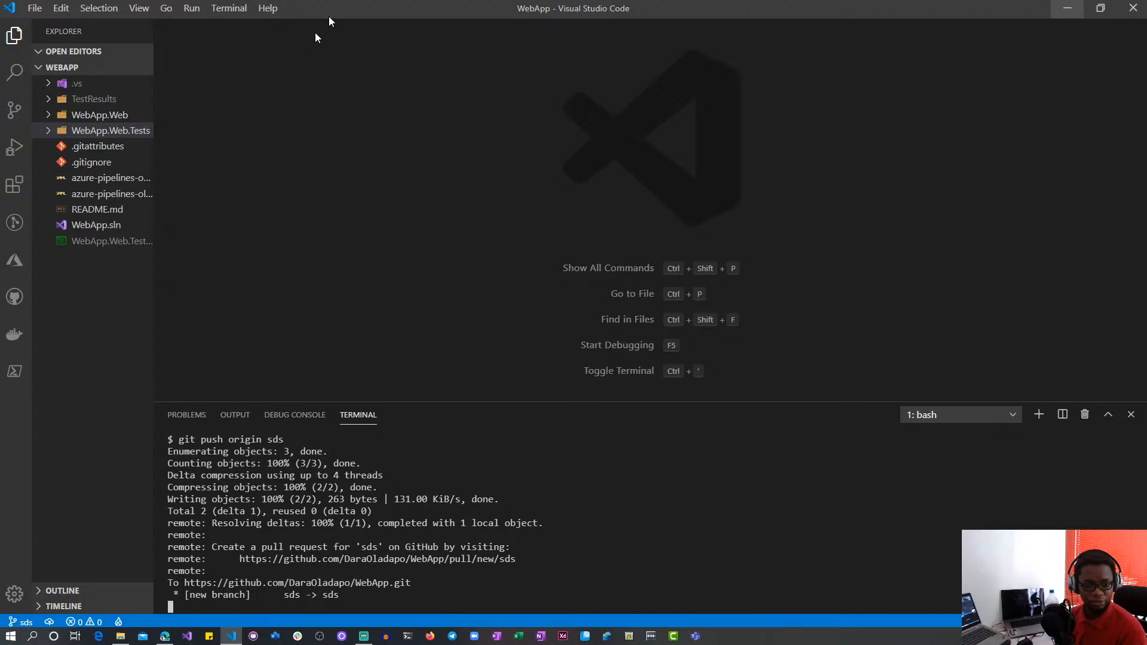
{"action": "left_click", "coordinate": [48, 114]}
{"action": "left_click", "coordinate": [48, 320]}
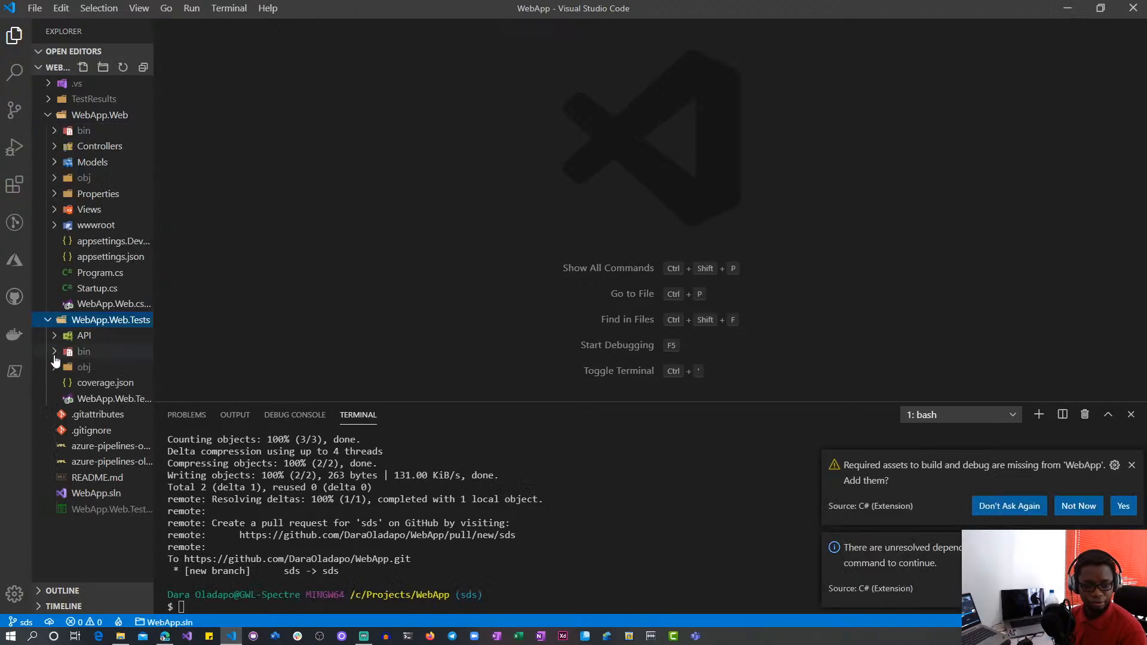
{"action": "left_click", "coordinate": [55, 336]}
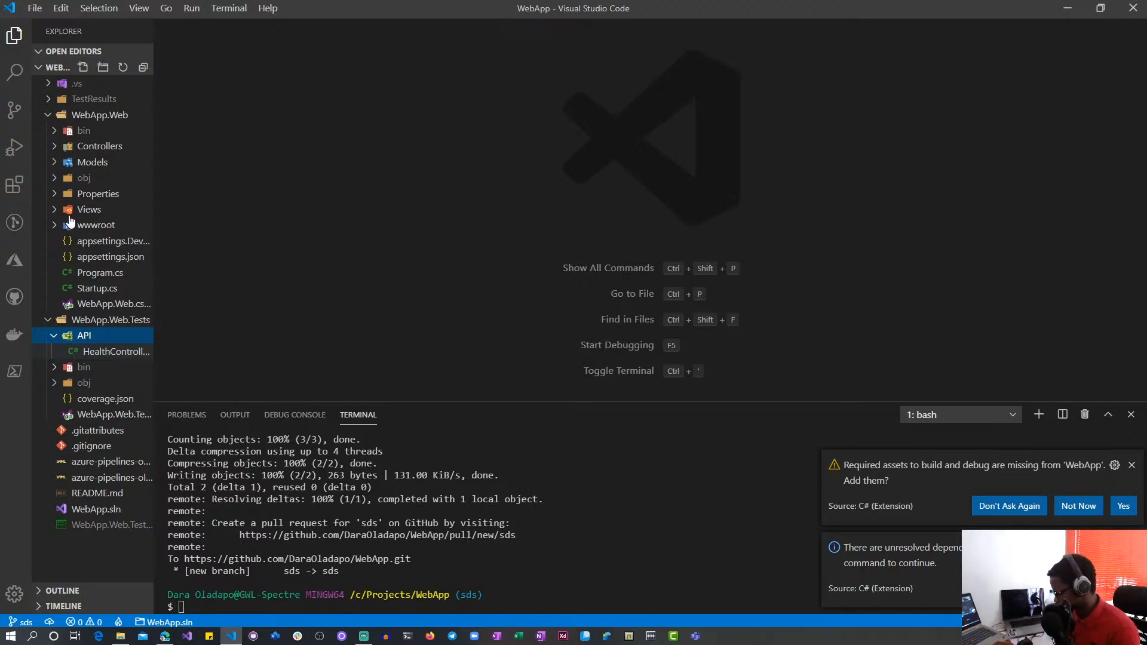
{"action": "left_click", "coordinate": [58, 210]}
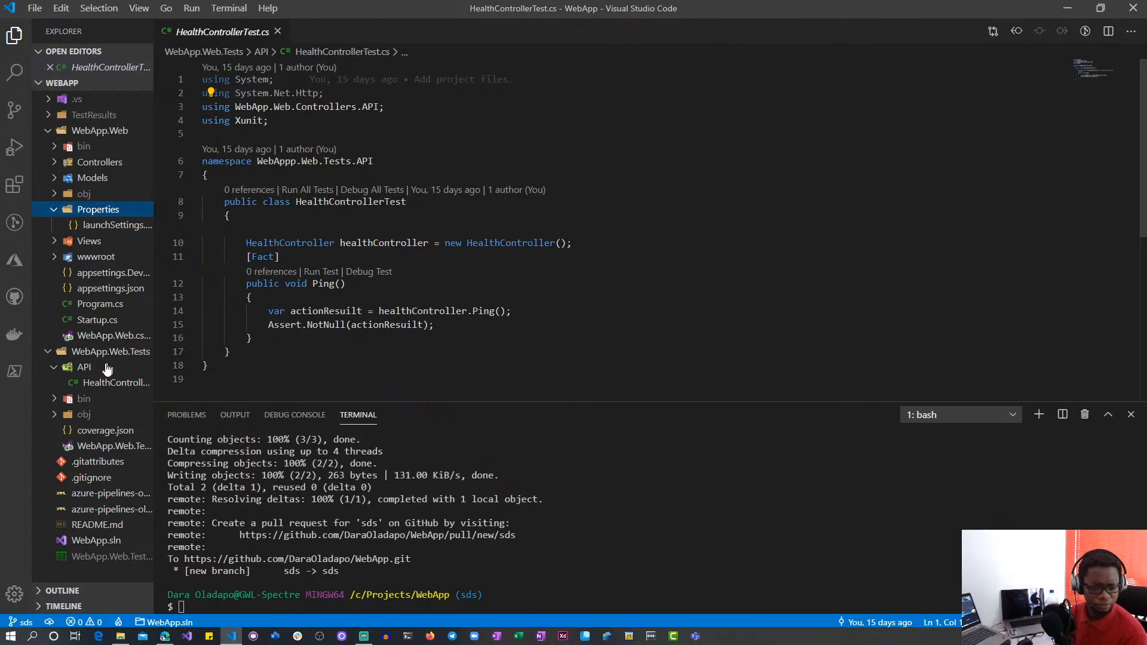
{"action": "left_click", "coordinate": [65, 242]}
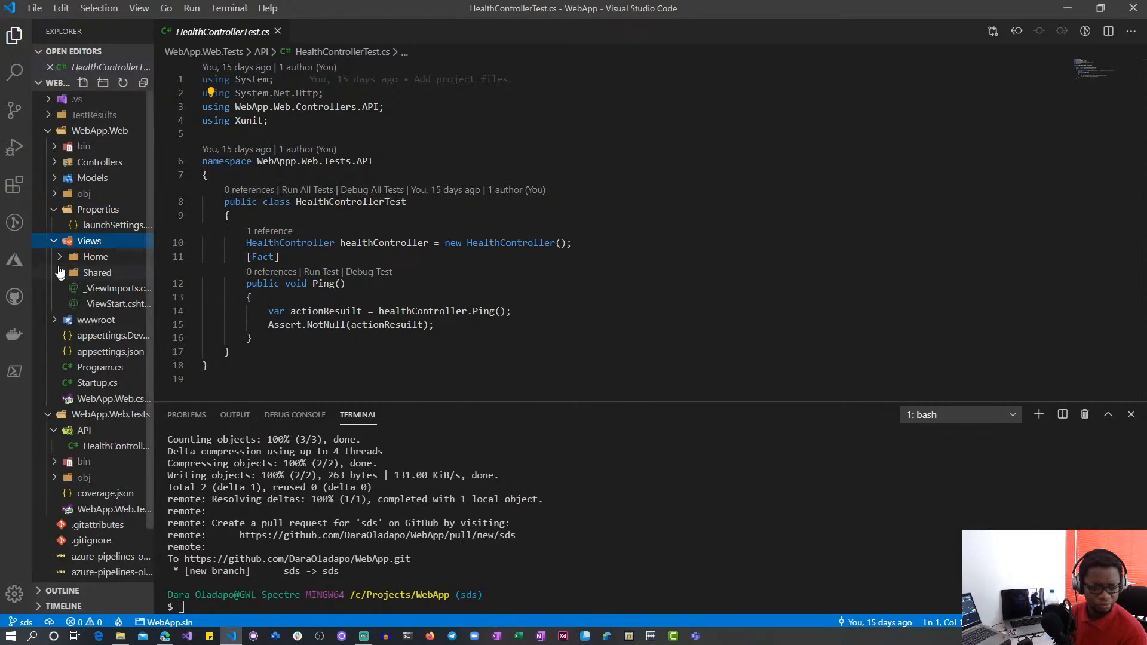
{"action": "left_click", "coordinate": [61, 258]}
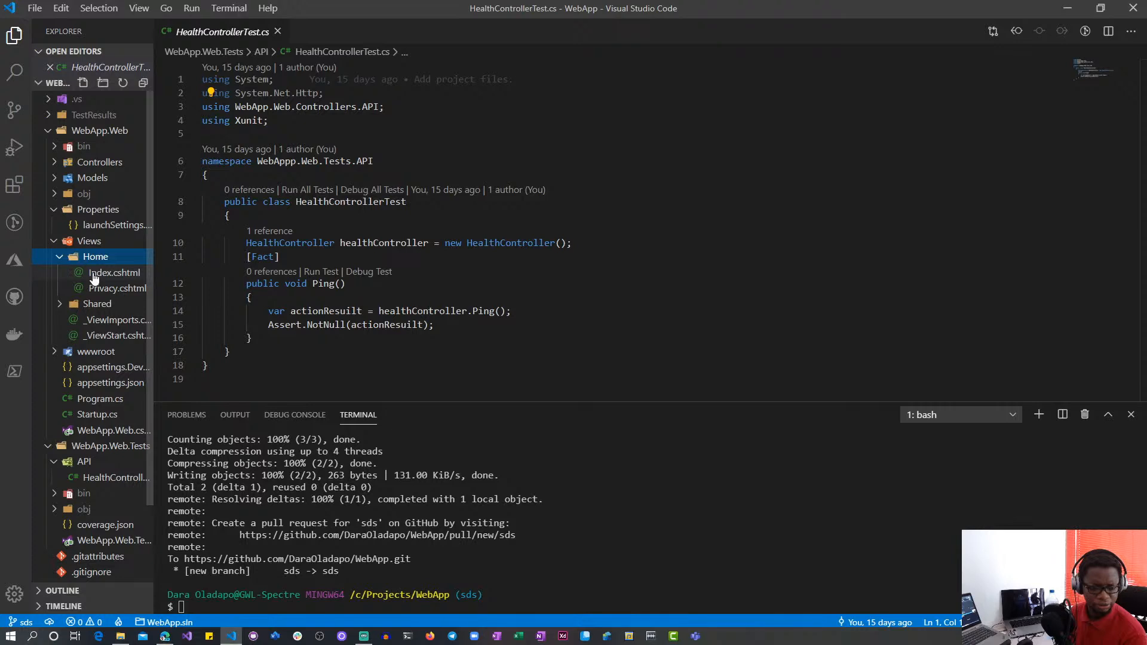
{"action": "left_click", "coordinate": [93, 275]}
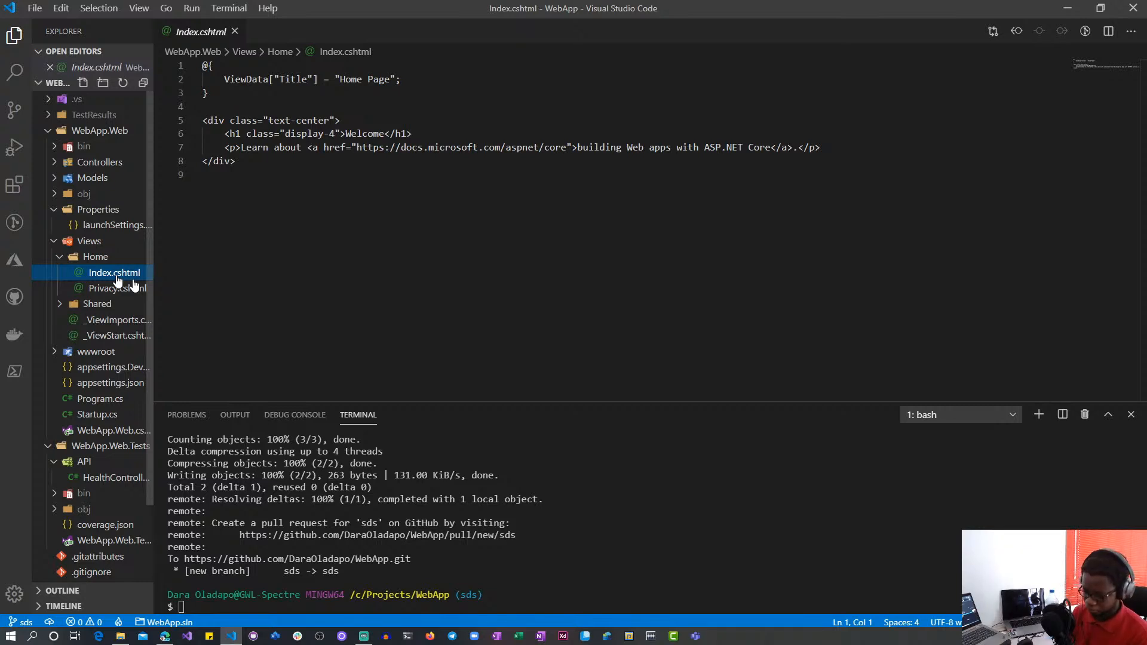
Step: Change the Welcome heading in Index.cshtml to "Smooth Dev Saturday" and save the file
{"action": "double_click", "coordinate": [365, 134]}
{"action": "key", "text": "BackSpace"}
{"action": "type", "text": "Smooth DE"}
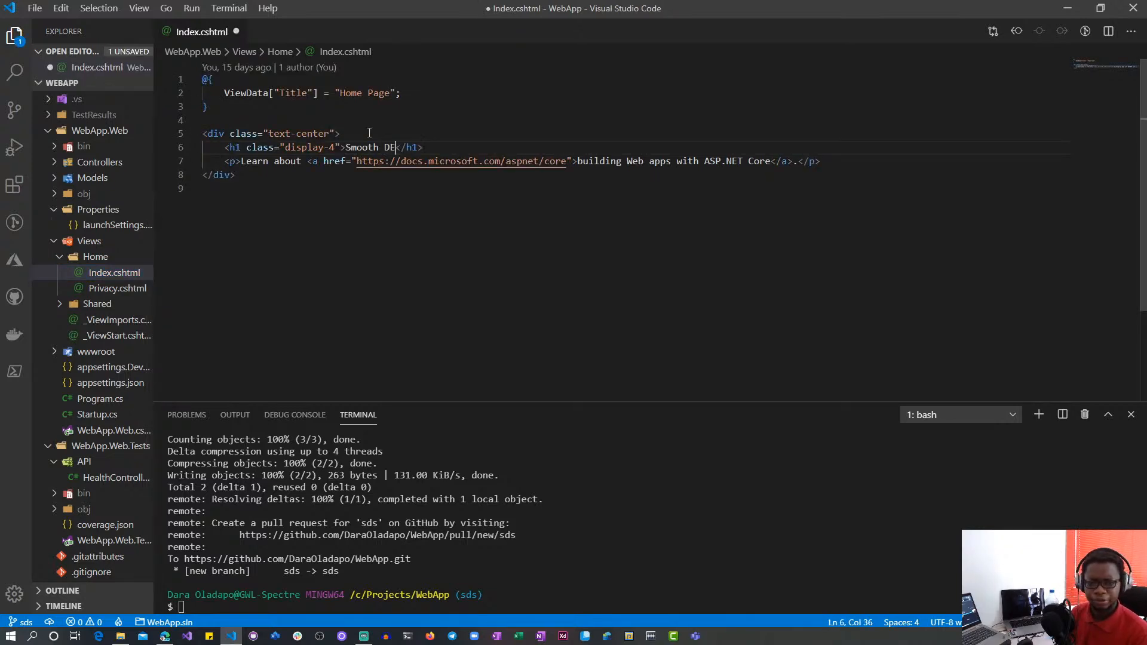
{"action": "key", "text": "BackSpace"}
{"action": "type", "text": "ev Stat"}
{"action": "key", "text": "BackSpace"}
{"action": "key", "text": "BackSpace"}
{"action": "key", "text": "BackSpace"}
{"action": "type", "text": "atudary"}
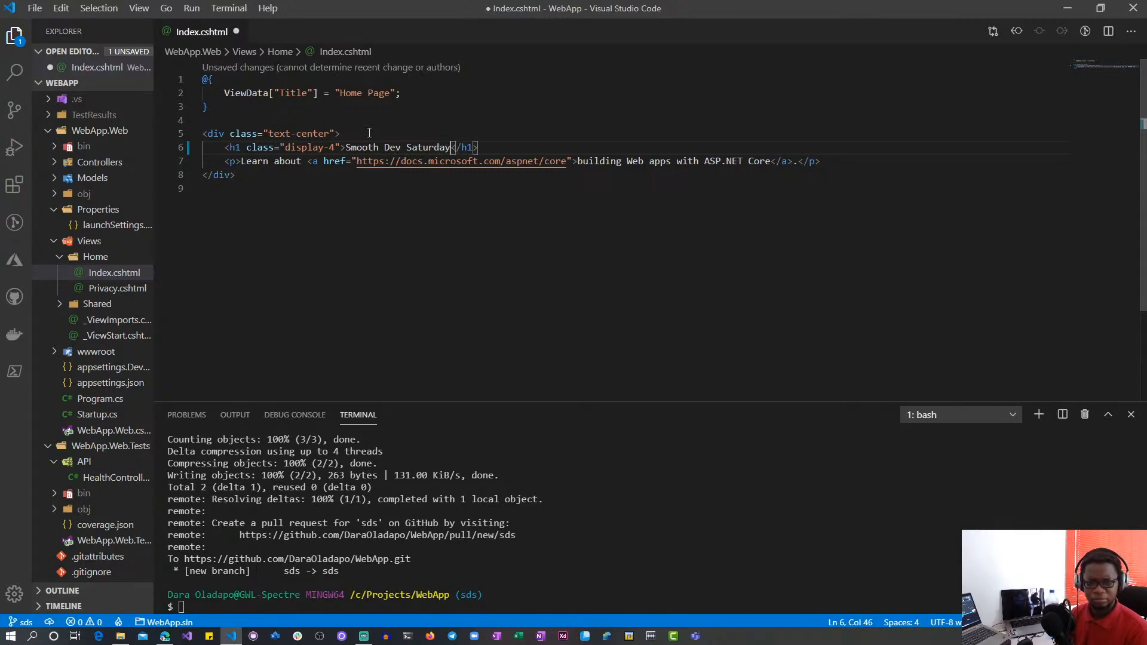
{"action": "key", "text": "ctrl+s"}
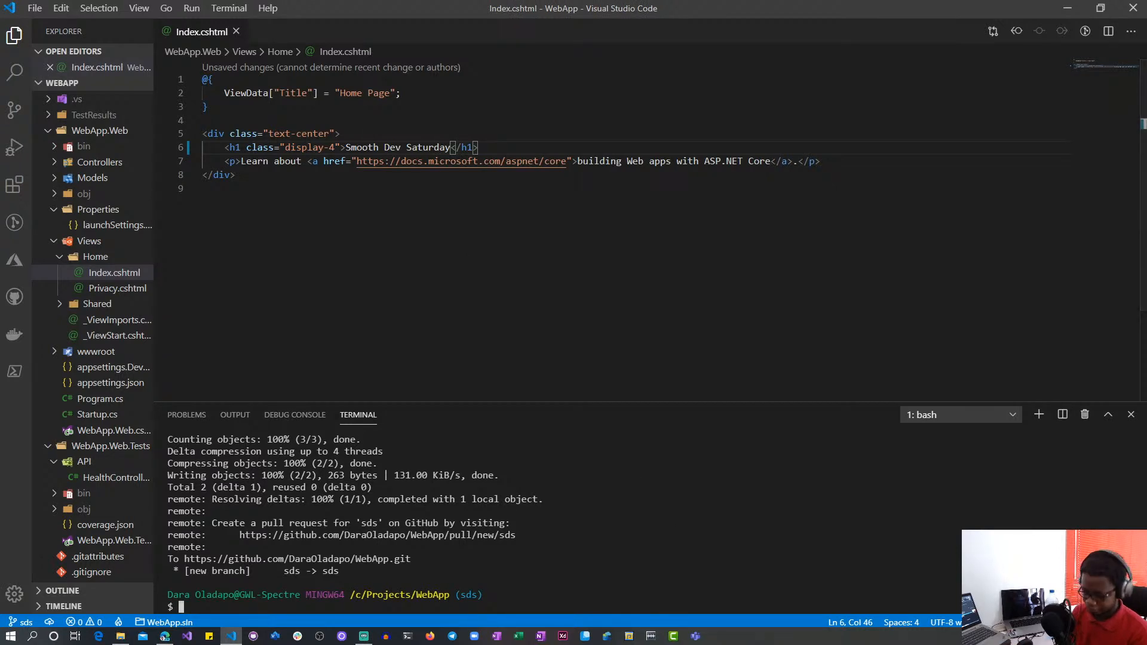
{"action": "type", "text": "git dad ."}
{"action": "key", "text": "Home"}
{"action": "key", "text": "End"}
{"action": "key", "text": "BackSpace"}
{"action": "key", "text": "BackSpace"}
{"action": "key", "text": "BackSpace"}
{"action": "key", "text": "BackSpace"}
{"action": "key", "text": "BackSpace"}
{"action": "key", "text": "BackSpace"}
{"action": "key", "text": "BackSpace"}
{"action": "key", "text": "BackSpace"}
{"action": "key", "text": "BackSpace"}
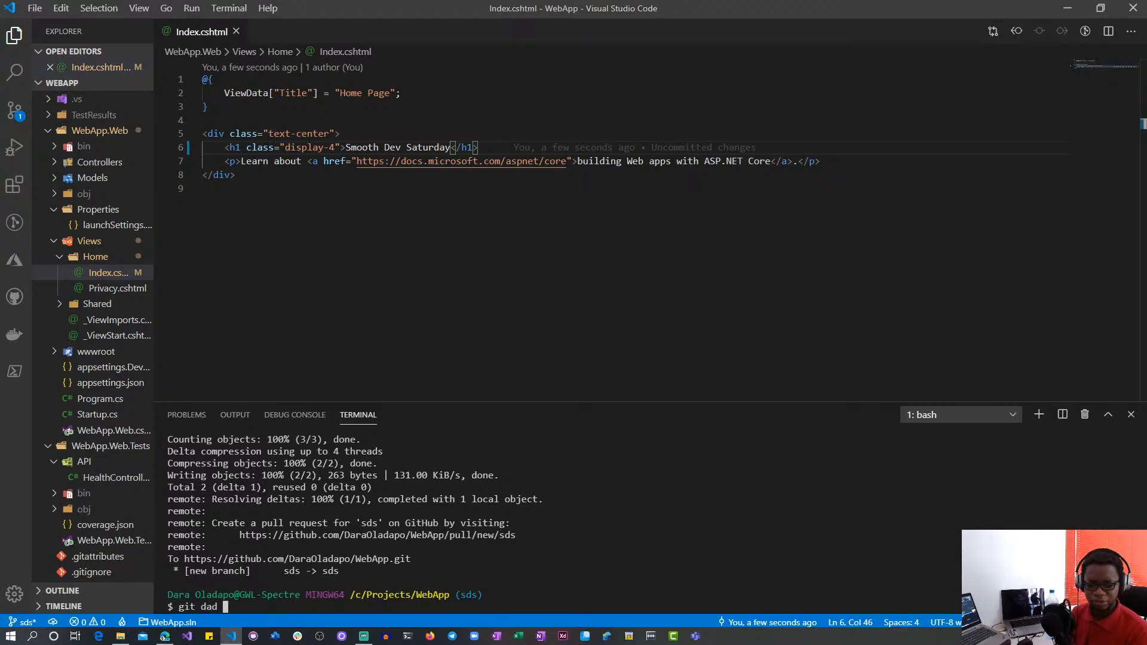
Step: Try to commit the home page change with the message "added title to home apge"
{"action": "type", "text": "gi"}
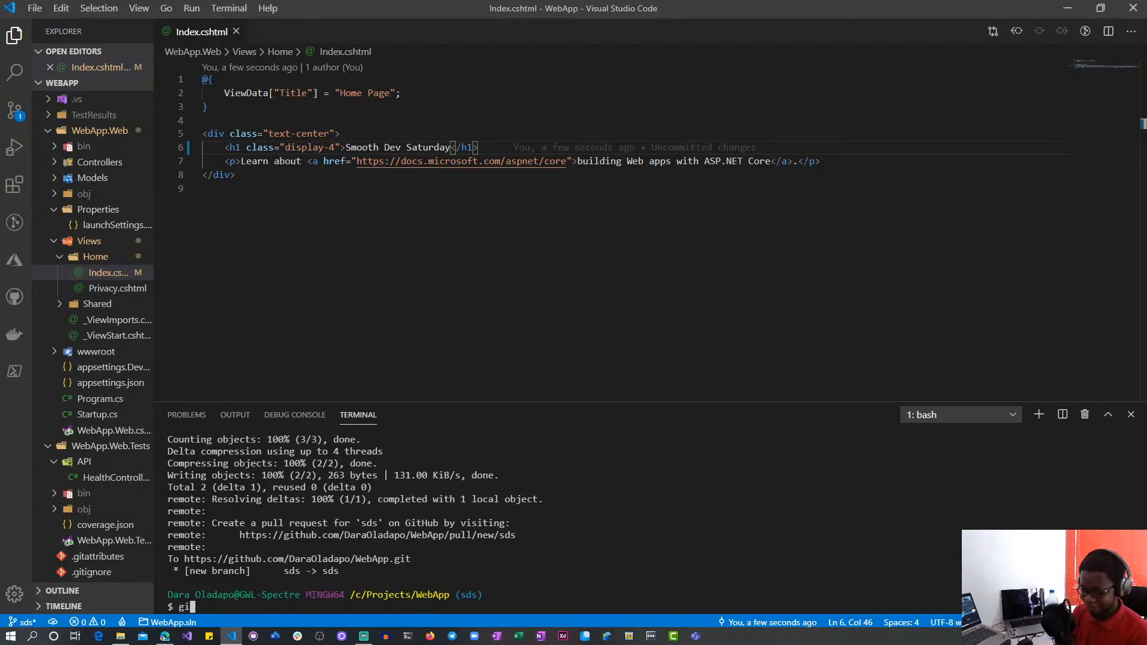
{"action": "type", "text": "t commit -m "}
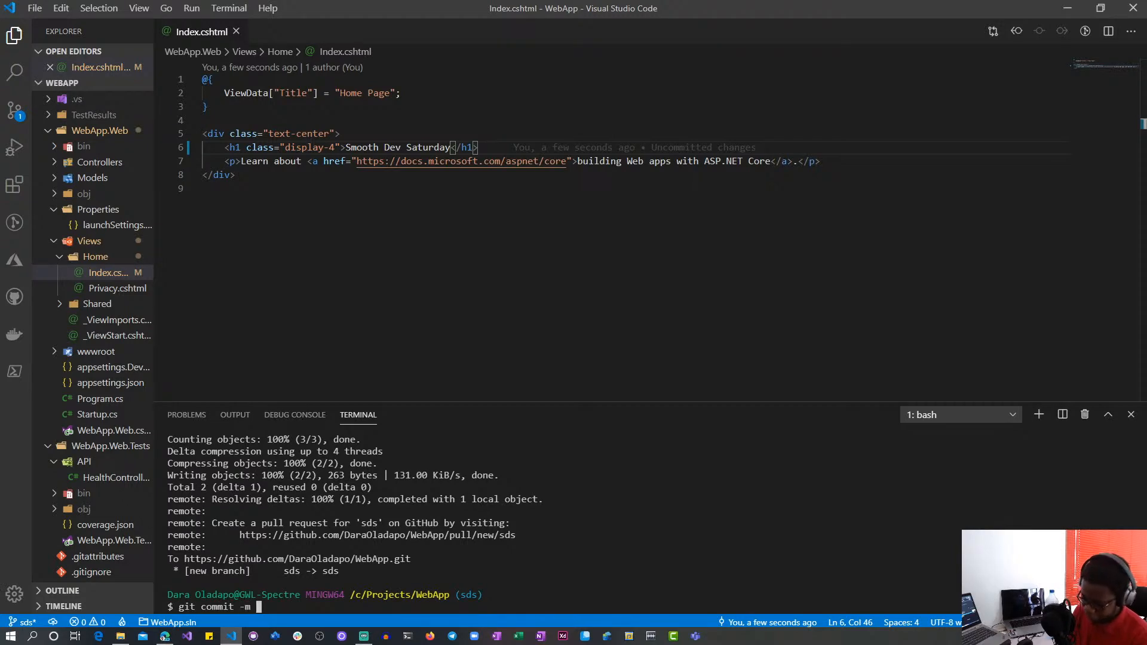
{"action": "type", "text": "\"added titile"}
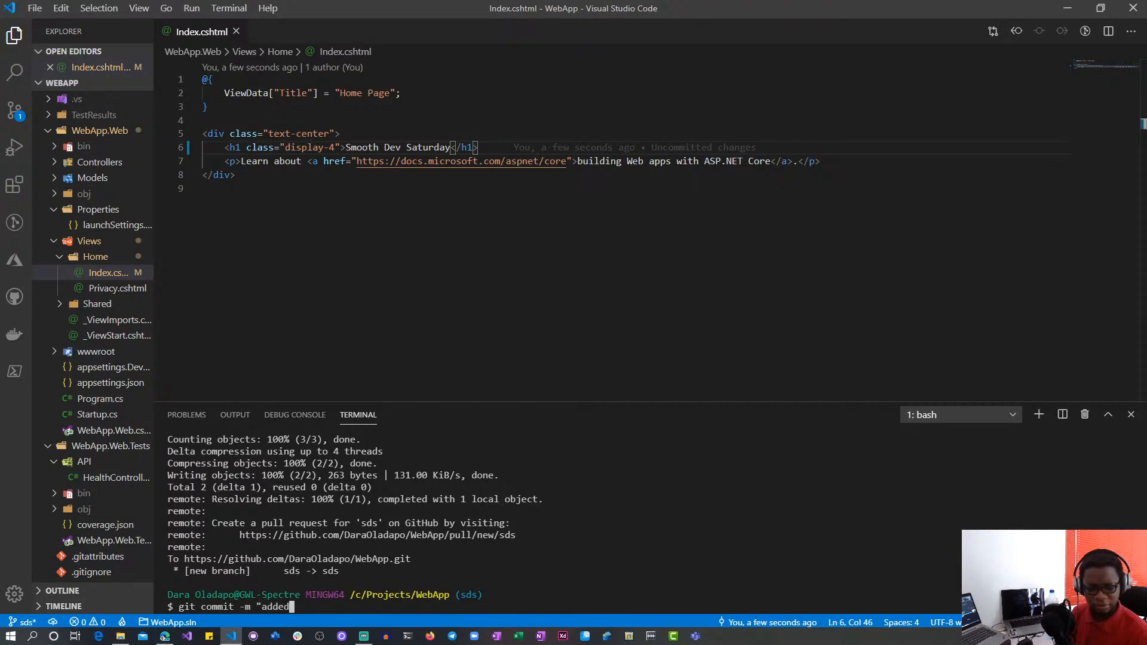
{"action": "key", "text": "BackSpace"}
{"action": "key", "text": "BackSpace"}
{"action": "key", "text": "BackSpace"}
{"action": "key", "text": "BackSpace"}
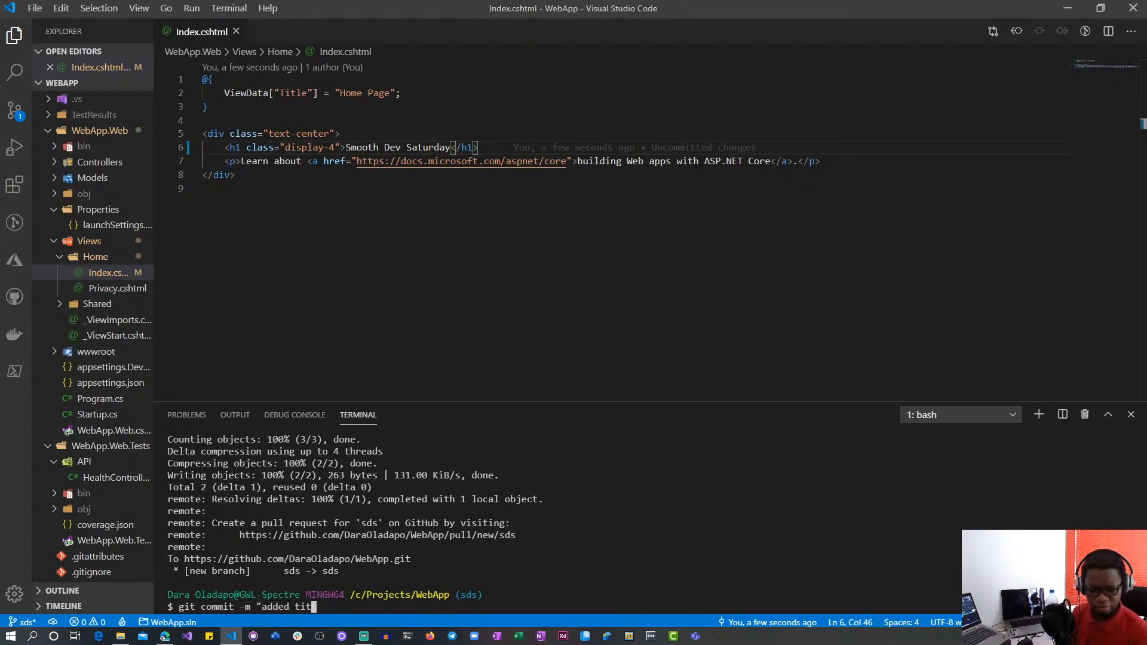
{"action": "type", "text": "le to "}
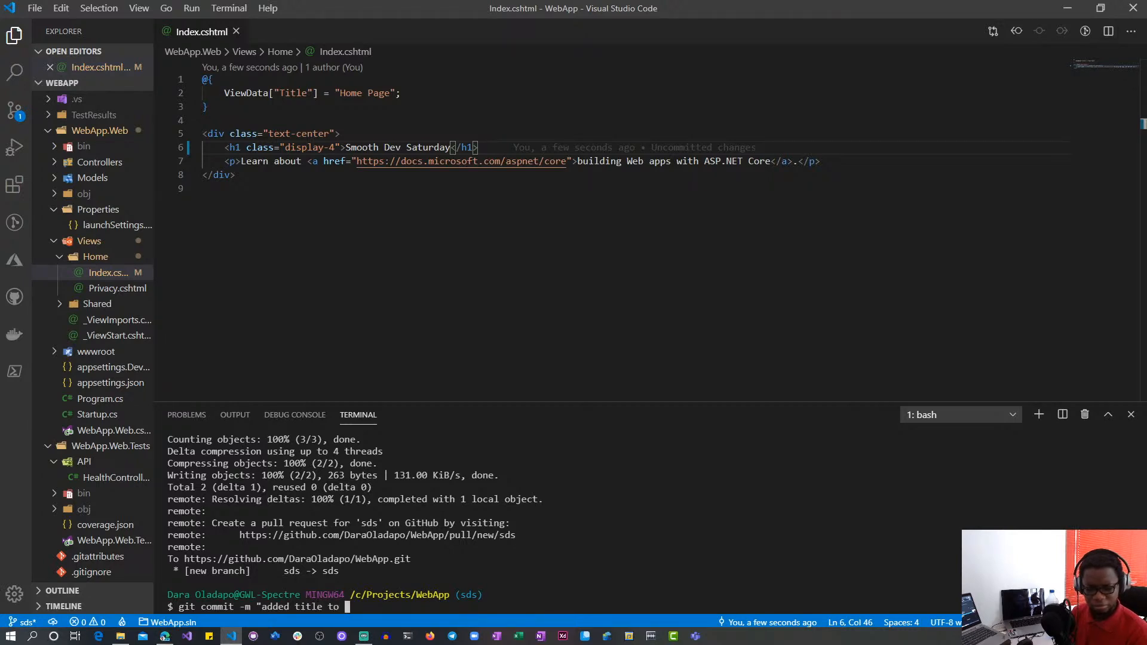
{"action": "type", "text": "home apge\""}
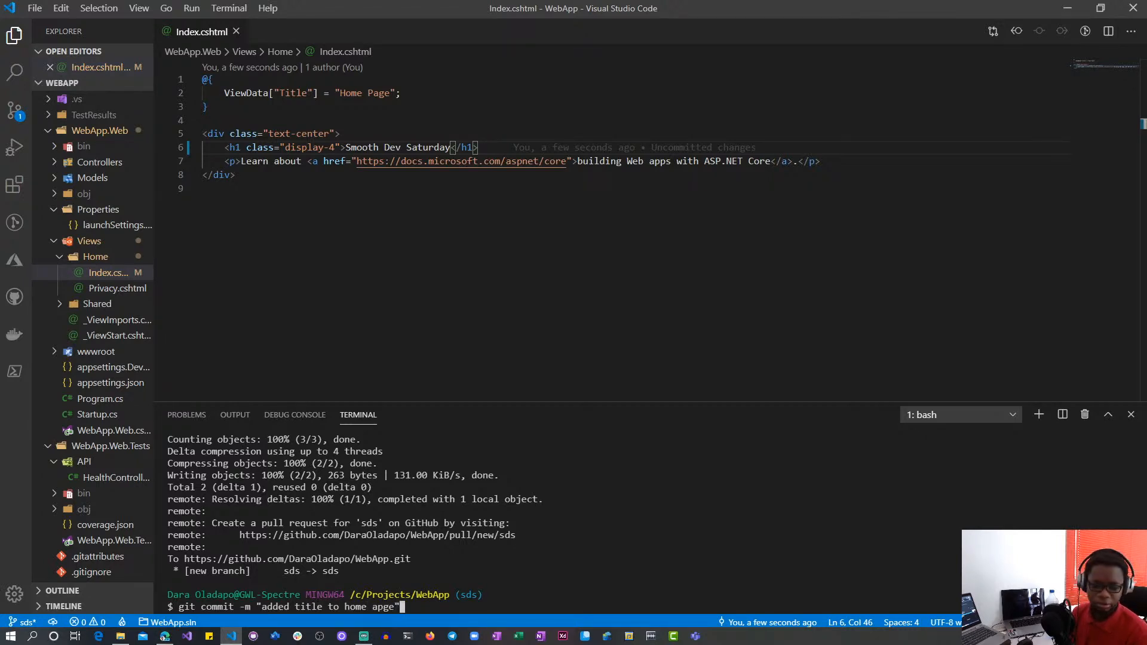
{"action": "key", "text": "Return"}
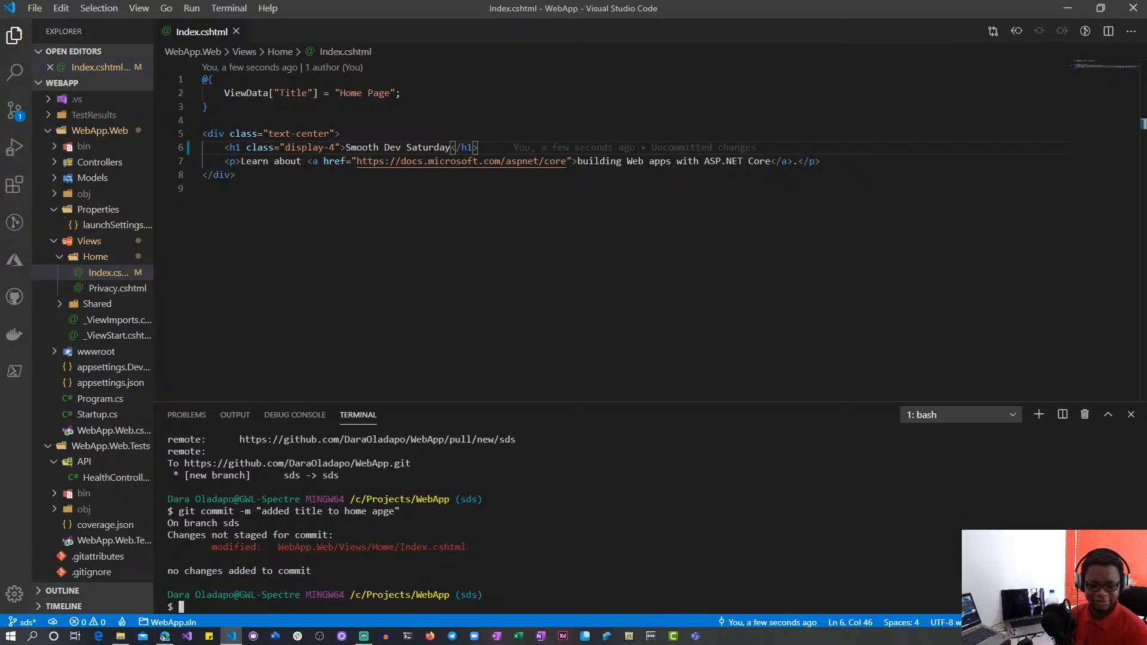
Step: Try to push the sds branch to GitHub from the terminal, first with git push, again with git push origin sds
{"action": "type", "text": "gi"}
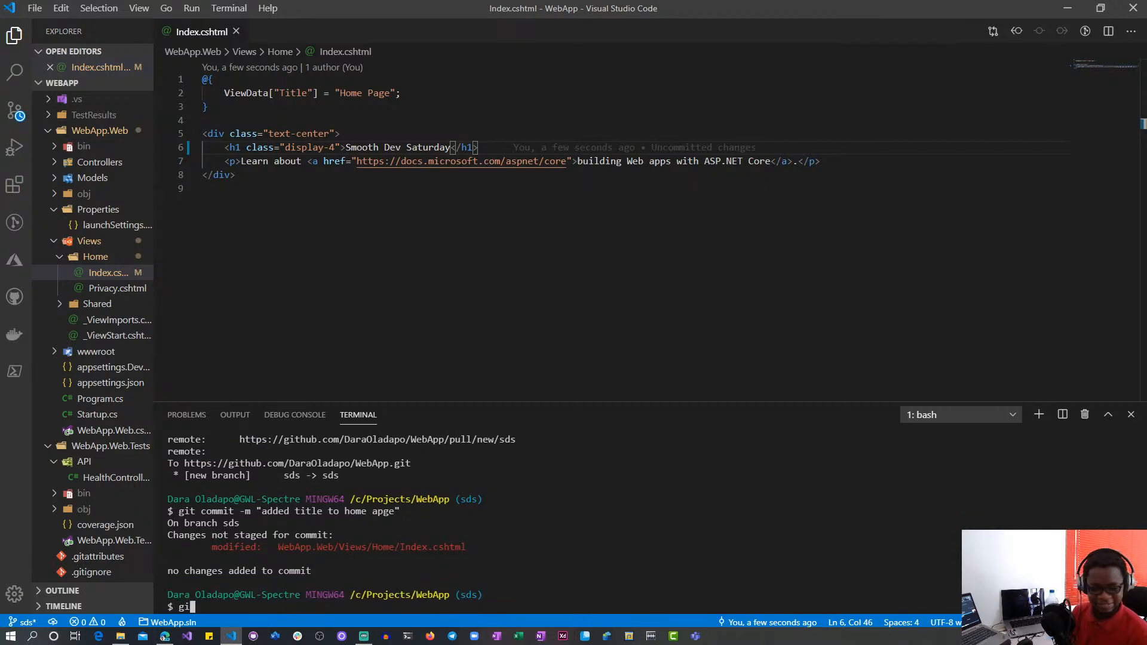
{"action": "type", "text": "t push"}
{"action": "key", "text": "Return"}
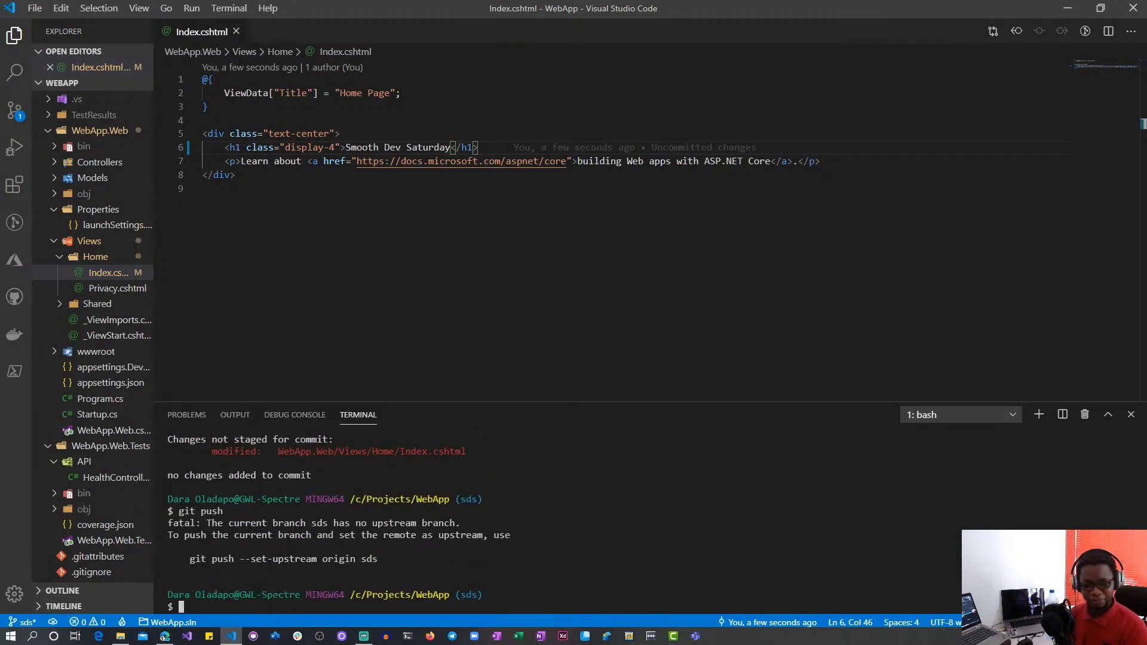
{"action": "type", "text": "git push io"}
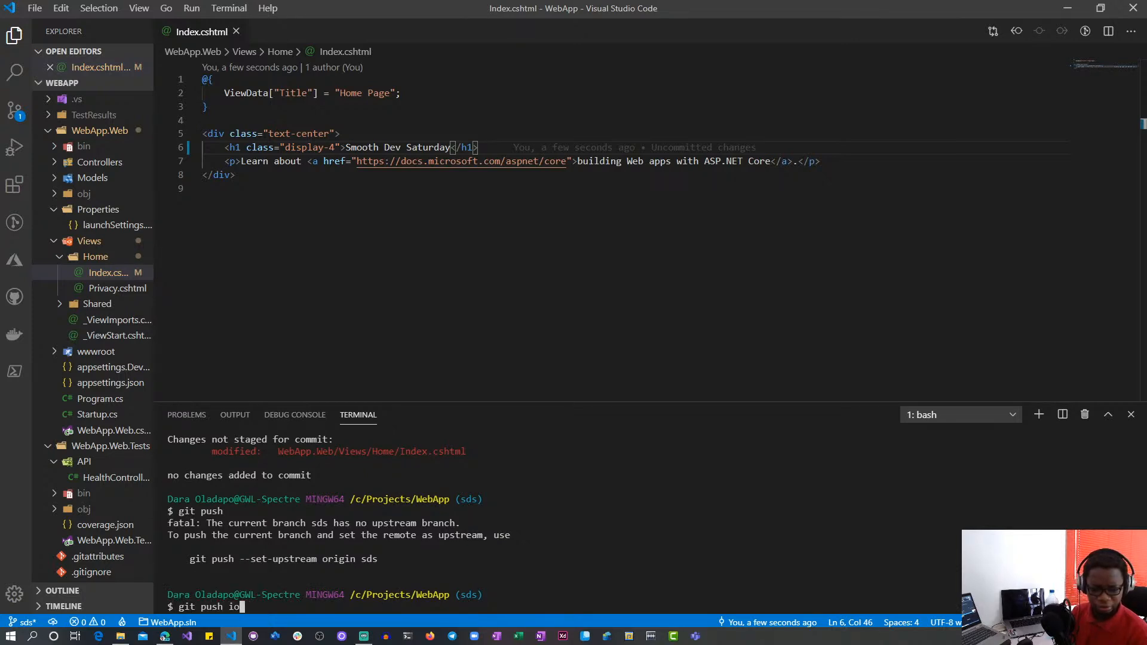
{"action": "key", "text": "BackSpace"}
{"action": "type", "text": "origin sds"}
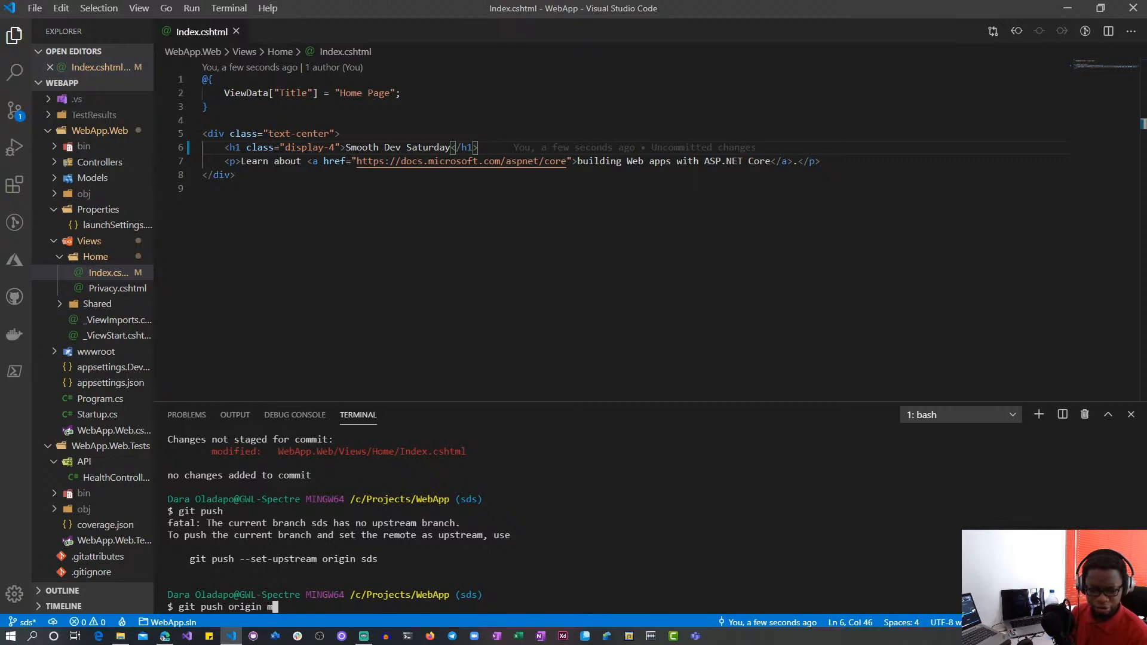
{"action": "key", "text": "Return"}
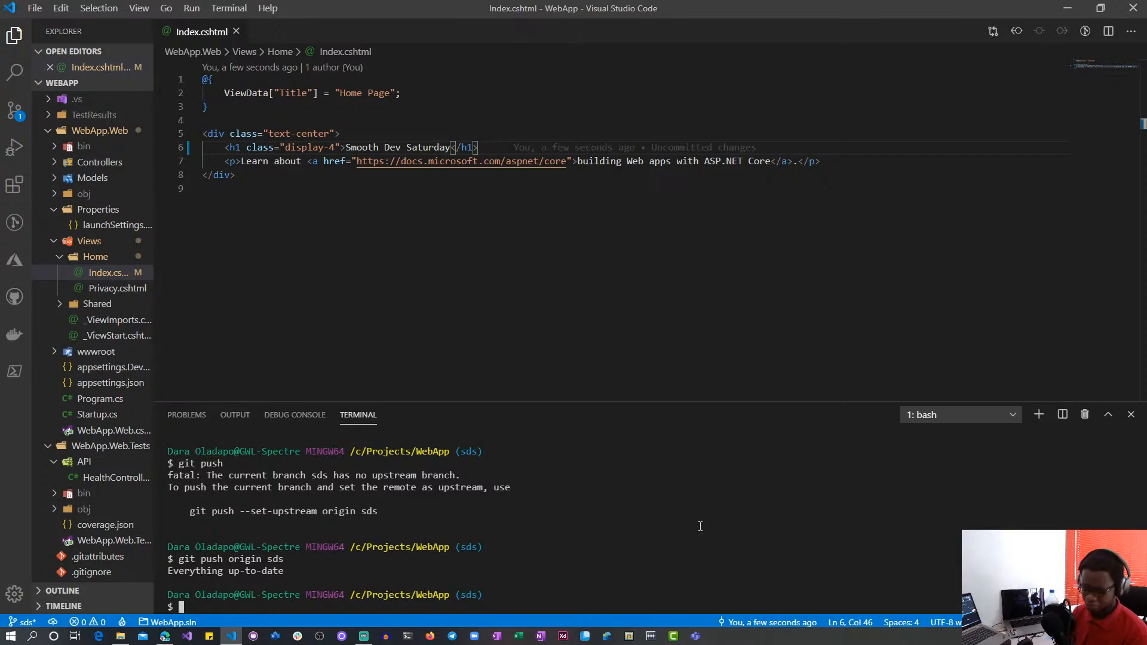
Step: Stage all modified files in the repository with git add
{"action": "type", "text": "gid"}
{"action": "key", "text": "BackSpace"}
{"action": "type", "text": "t add ,"}
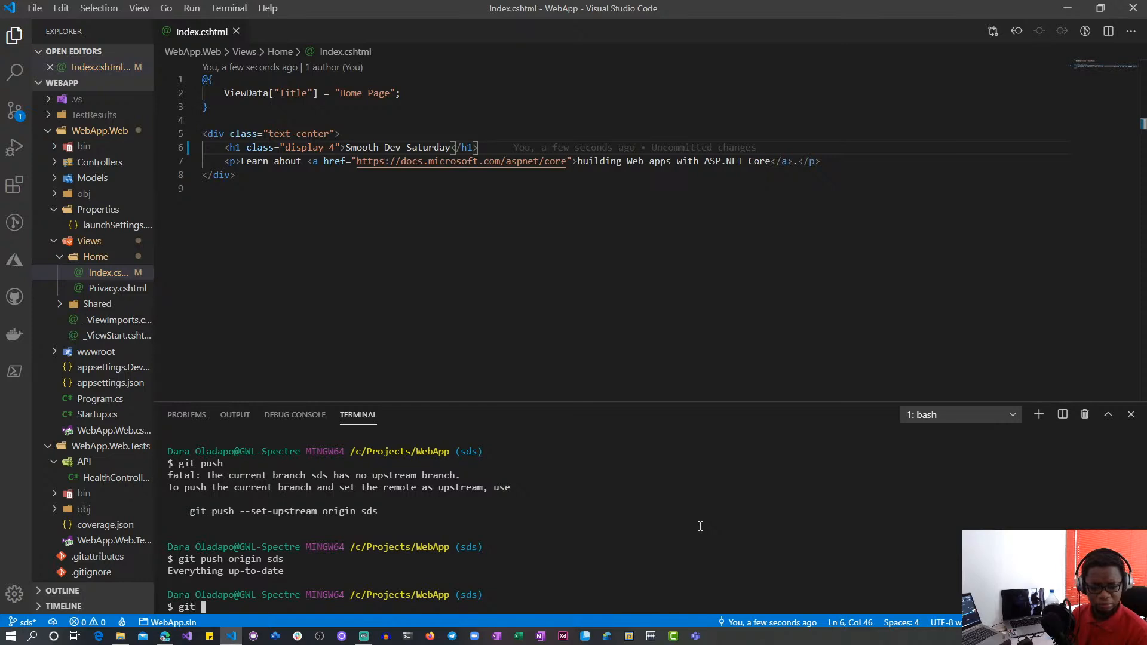
{"action": "key", "text": "Return"}
{"action": "key", "text": "Up"}
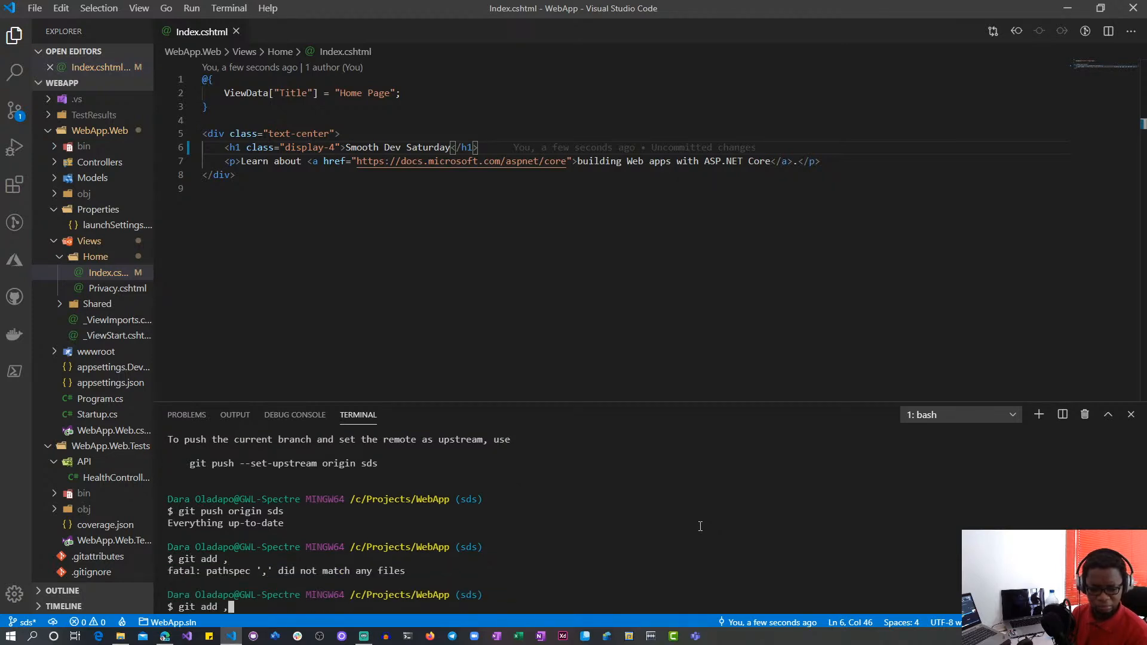
{"action": "key", "text": "BackSpace"}
{"action": "type", "text": "."}
{"action": "key", "text": "Return"}
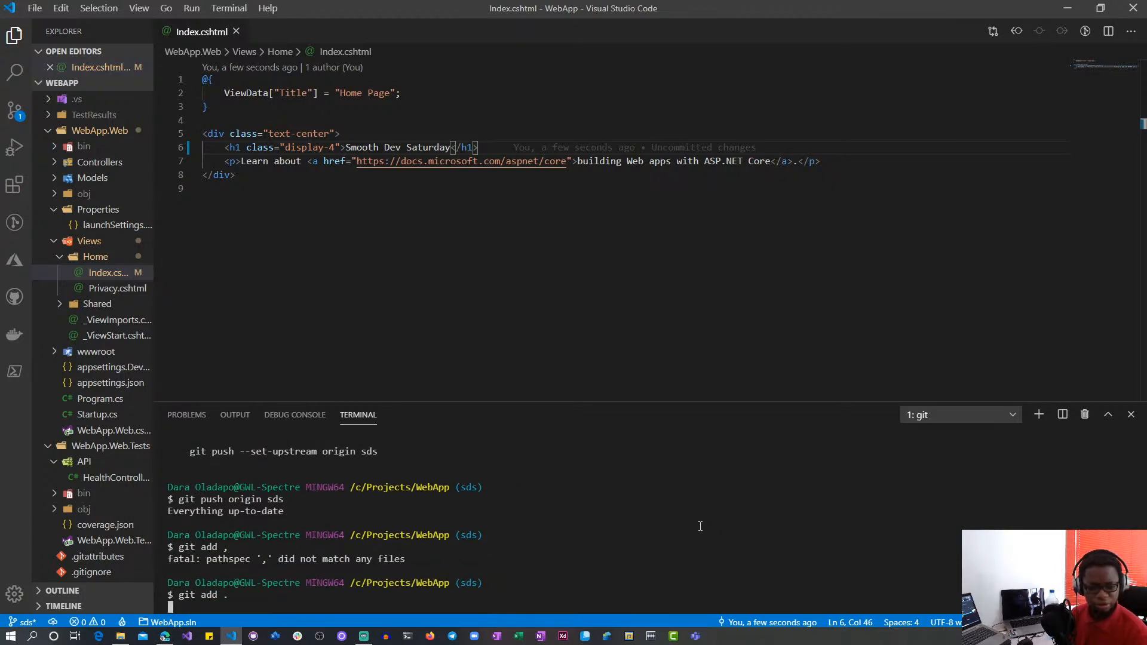
Step: Commit the staged home page change with the message "added title to home apge"
{"action": "key", "text": "Up"}
{"action": "key", "text": "Up"}
{"action": "key", "text": "Up"}
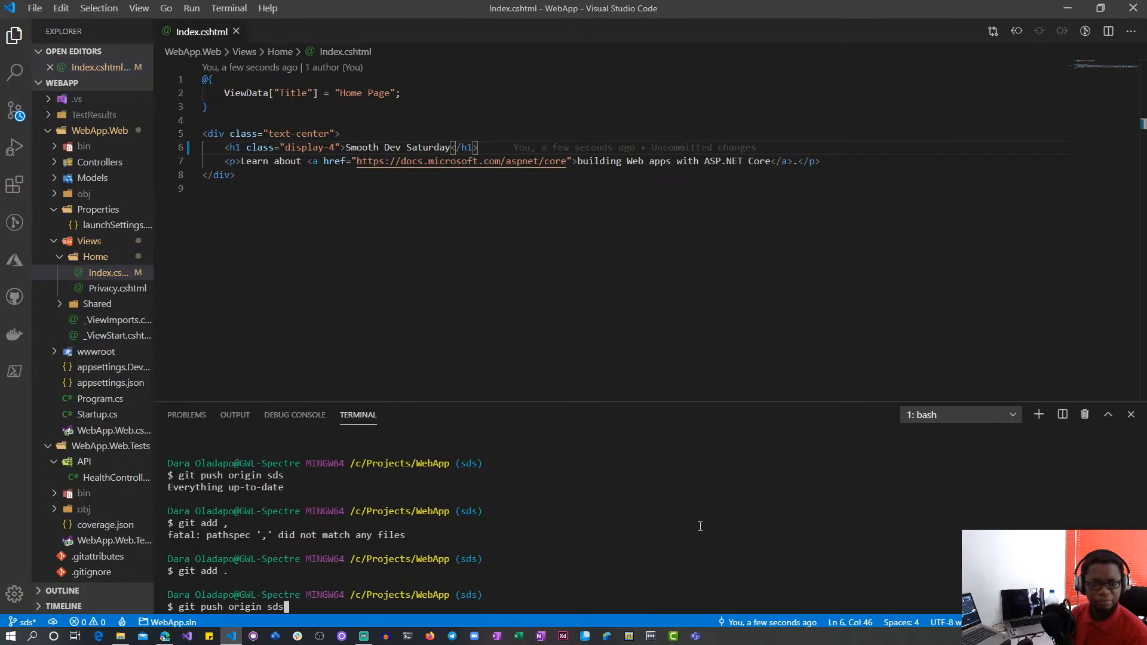
{"action": "key", "text": "Up"}
{"action": "key", "text": "Up"}
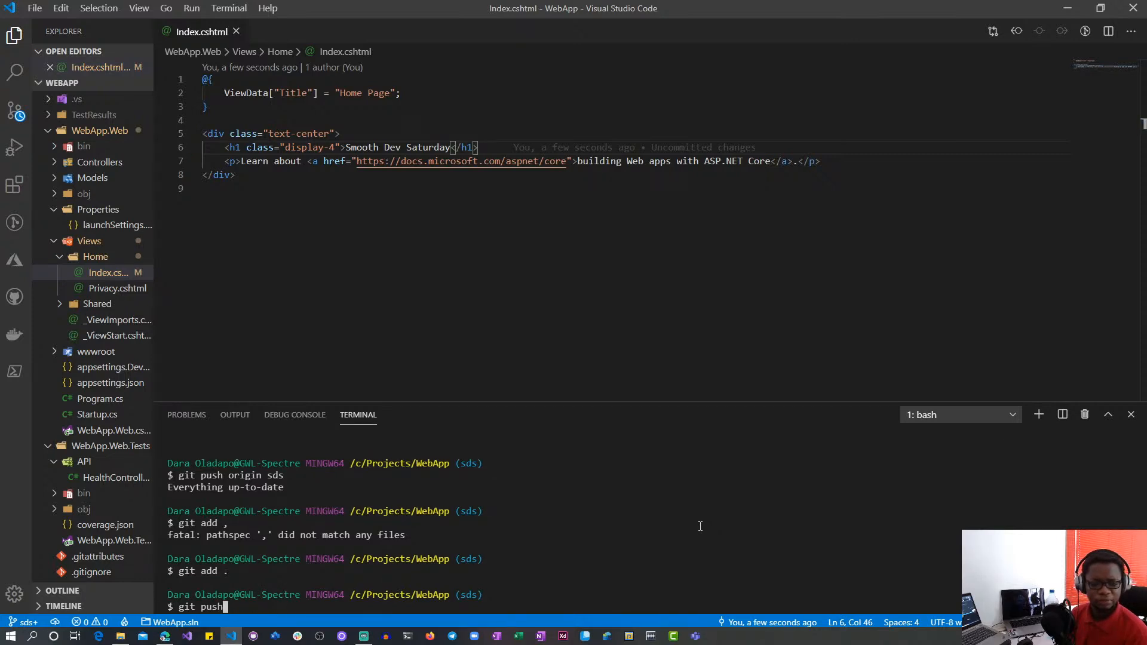
{"action": "key", "text": "Return"}
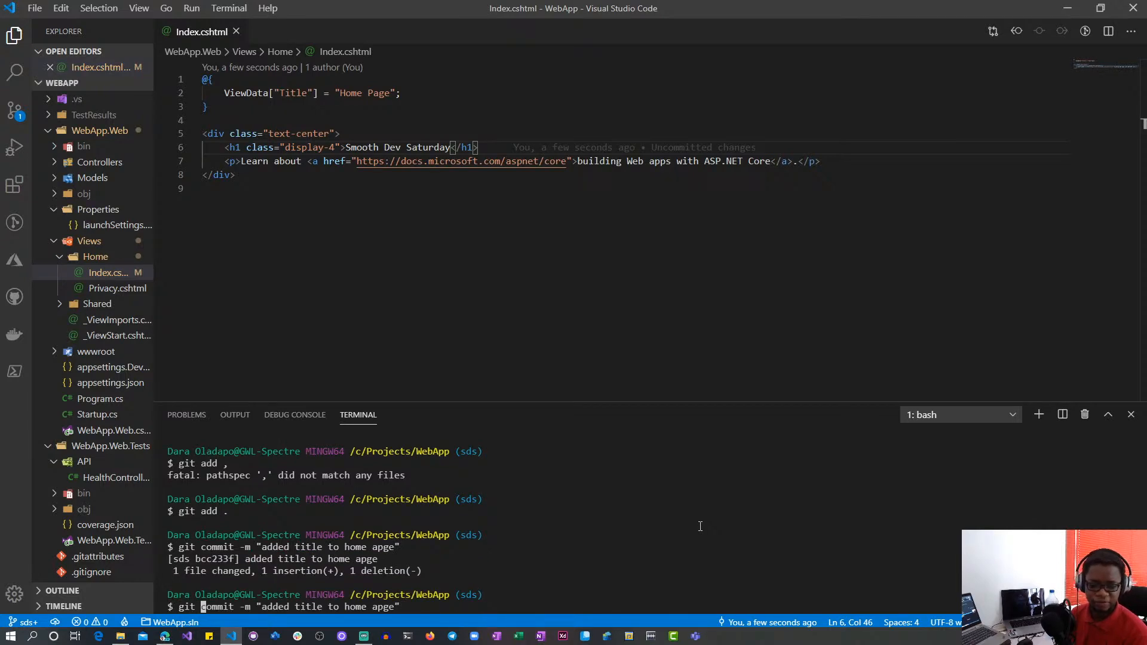
Step: Push the commit to the sds branch on origin
{"action": "key", "text": "Up"}
{"action": "key", "text": "Up"}
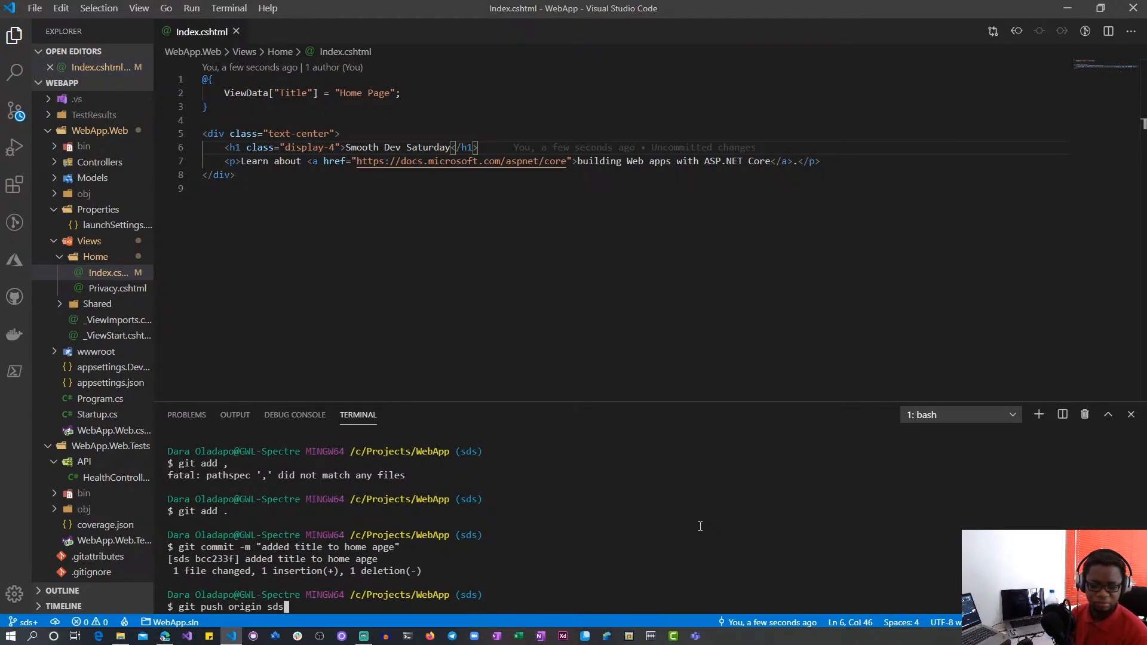
{"action": "key", "text": "Return"}
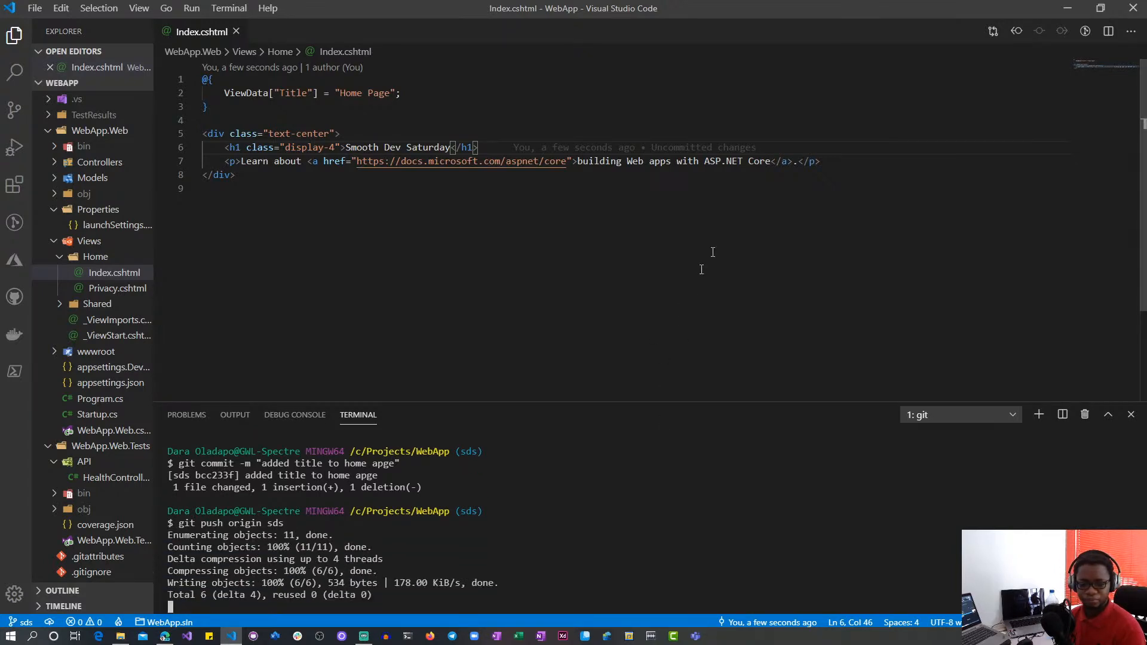
Step: Switch to Azure DevOps in the browser and examine Agent job 1 in the latest SDS-WebApp-Github-Classic pipeline run
{"action": "left_click", "coordinate": [1067, 12]}
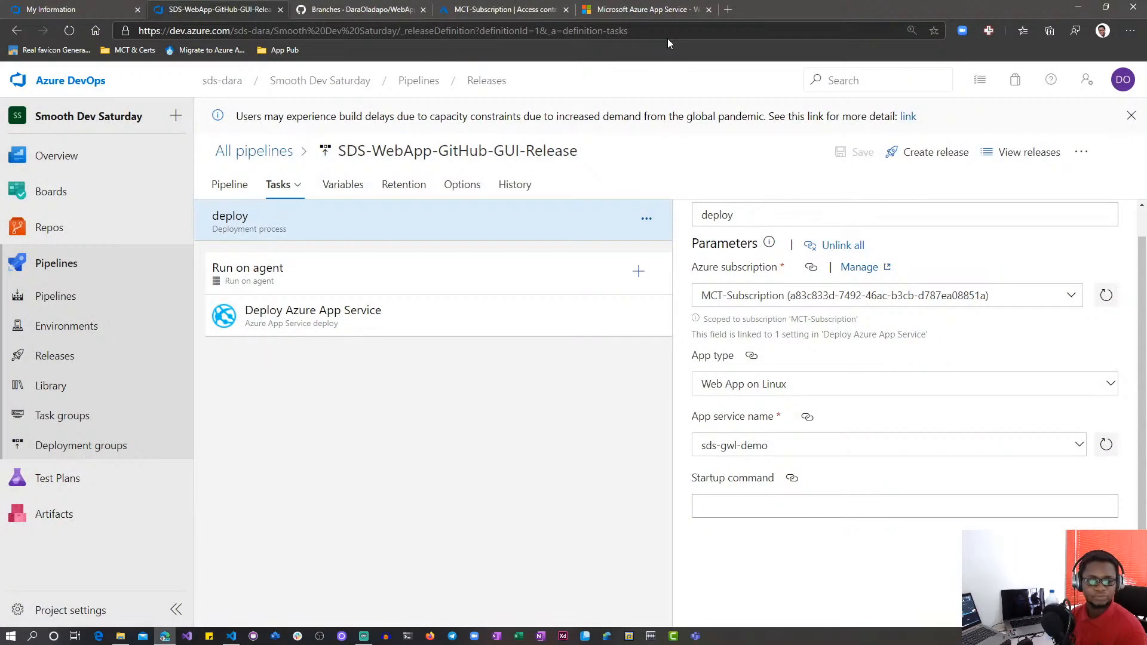
{"action": "left_click", "coordinate": [48, 297]}
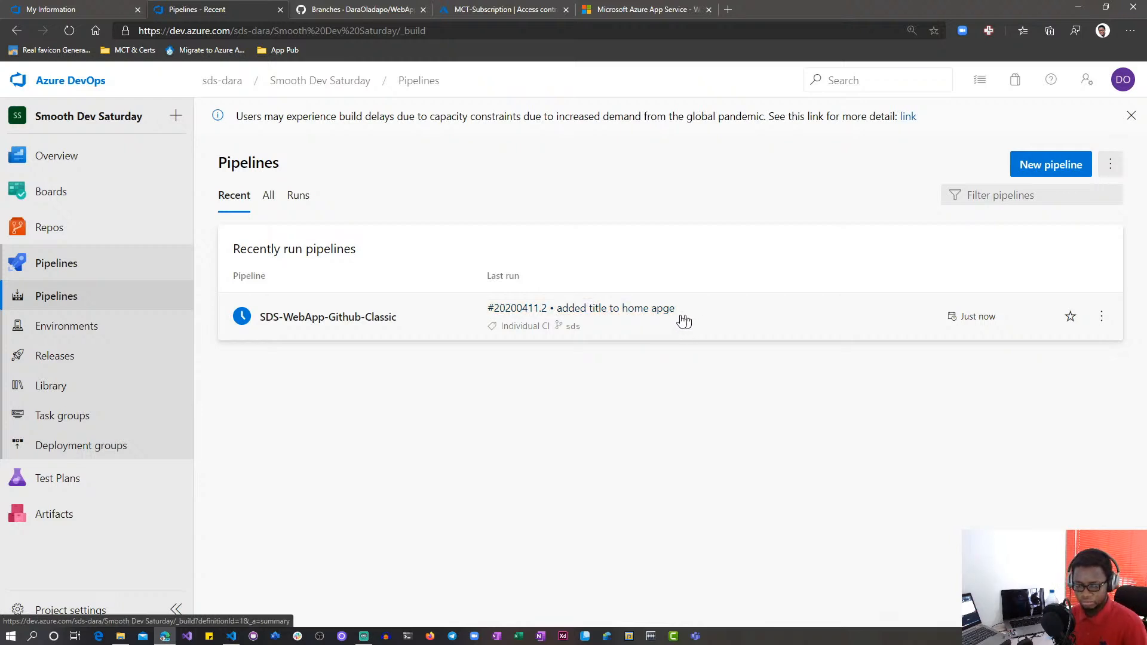
{"action": "left_click", "coordinate": [415, 330]}
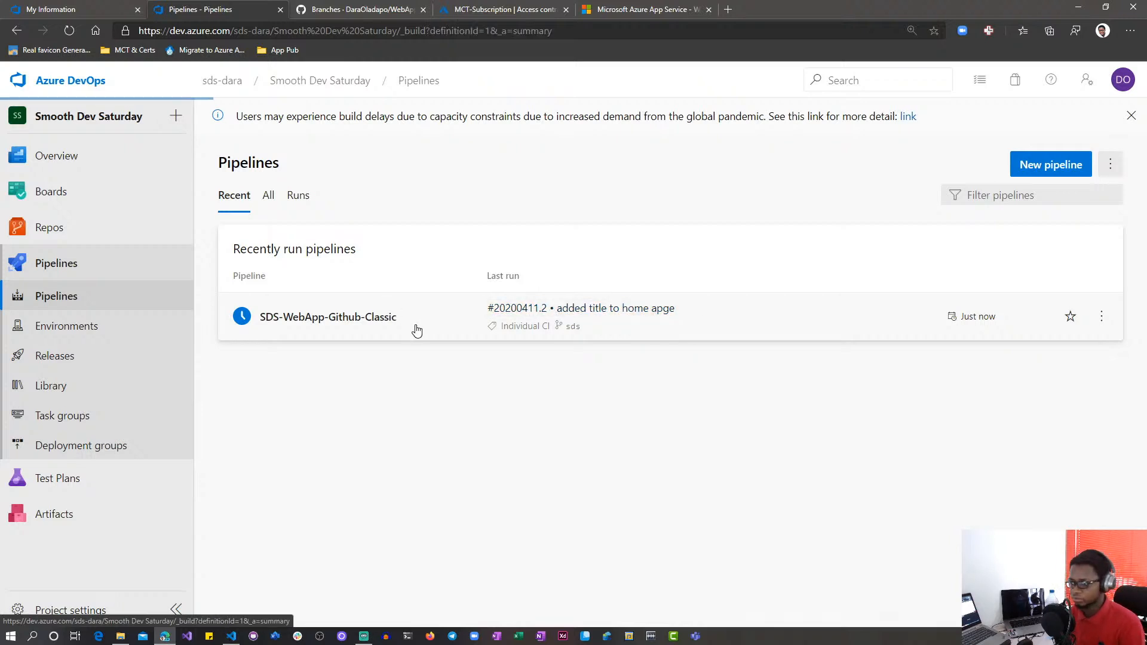
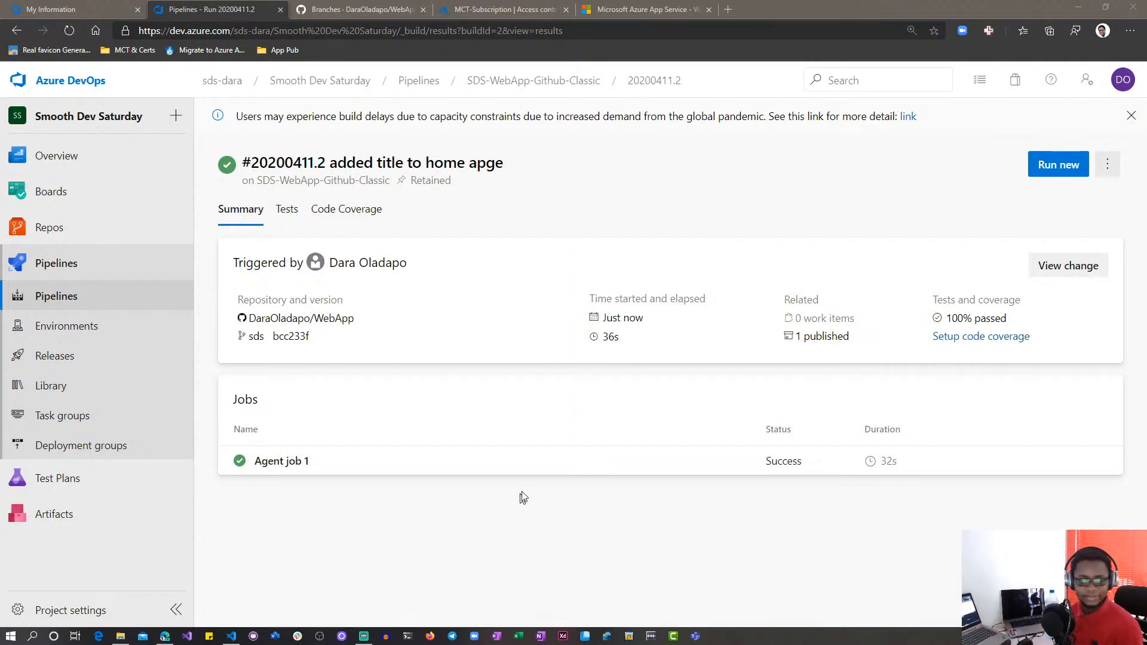
{"action": "left_click", "coordinate": [362, 464]}
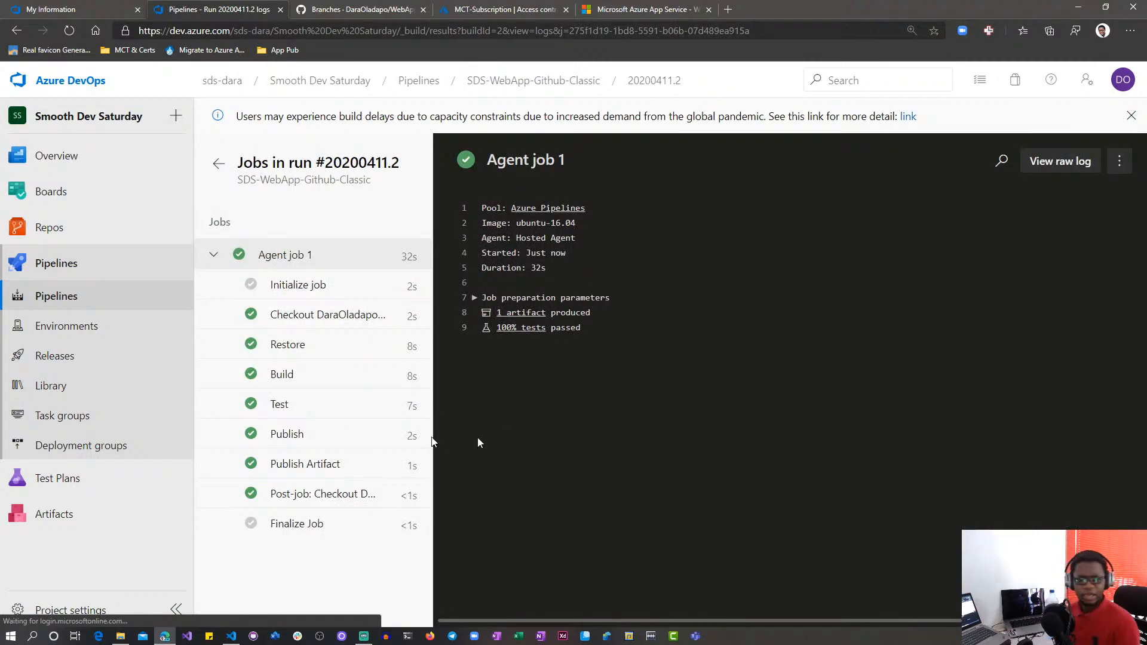
Step: Edit the SDS-WebApp-GitHub-GUI-Release pipeline and add a Build artifact sourced from SDS-WebApp-Github-Classic with the Latest default version
{"action": "left_click", "coordinate": [57, 358]}
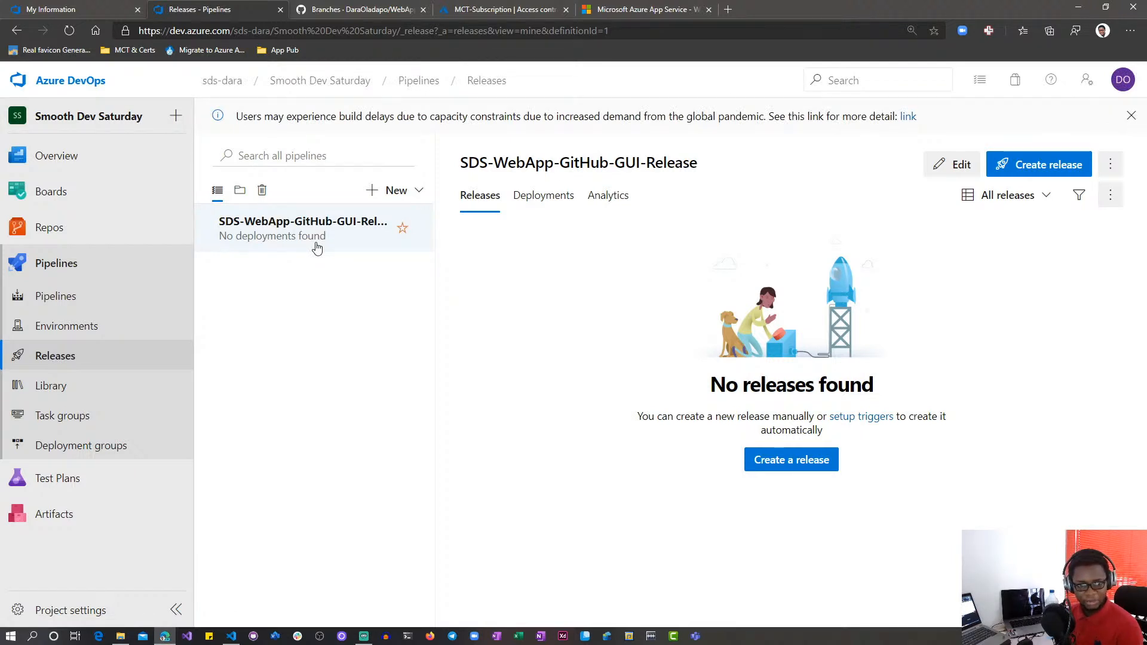
{"action": "left_click", "coordinate": [960, 170]}
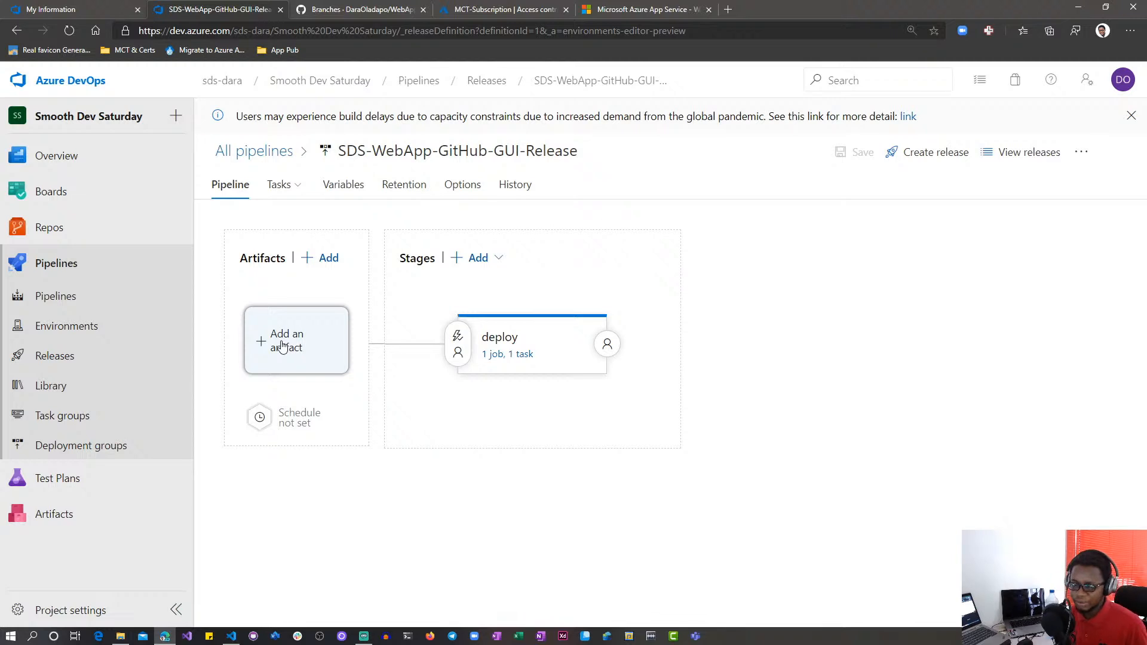
{"action": "left_click", "coordinate": [283, 346]}
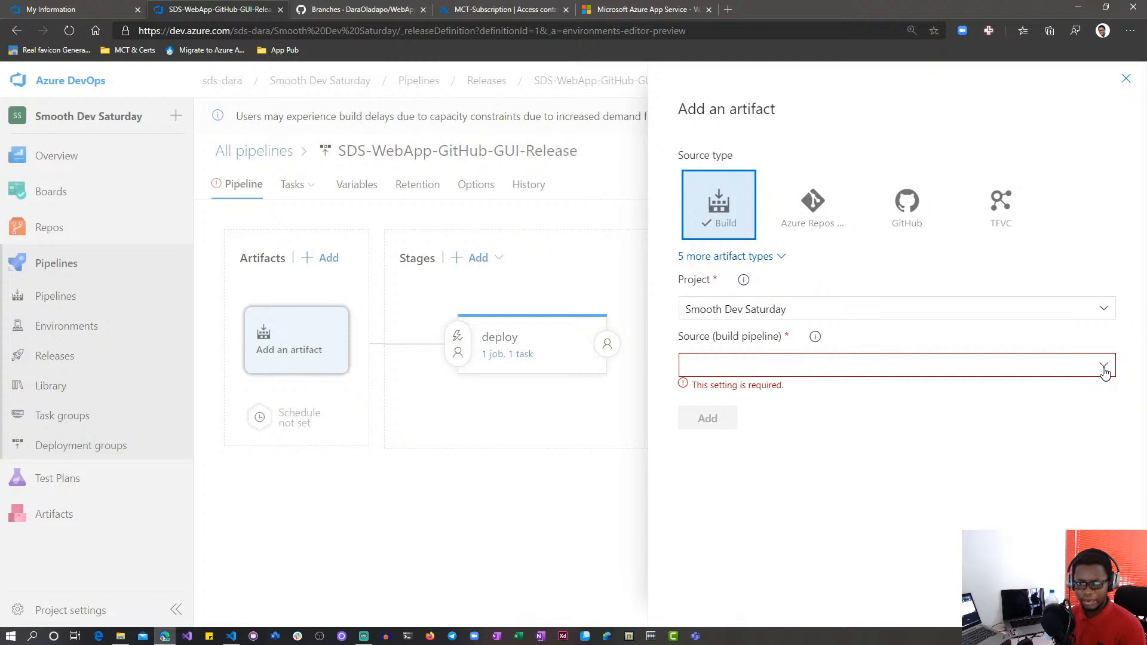
{"action": "left_click", "coordinate": [1127, 82]}
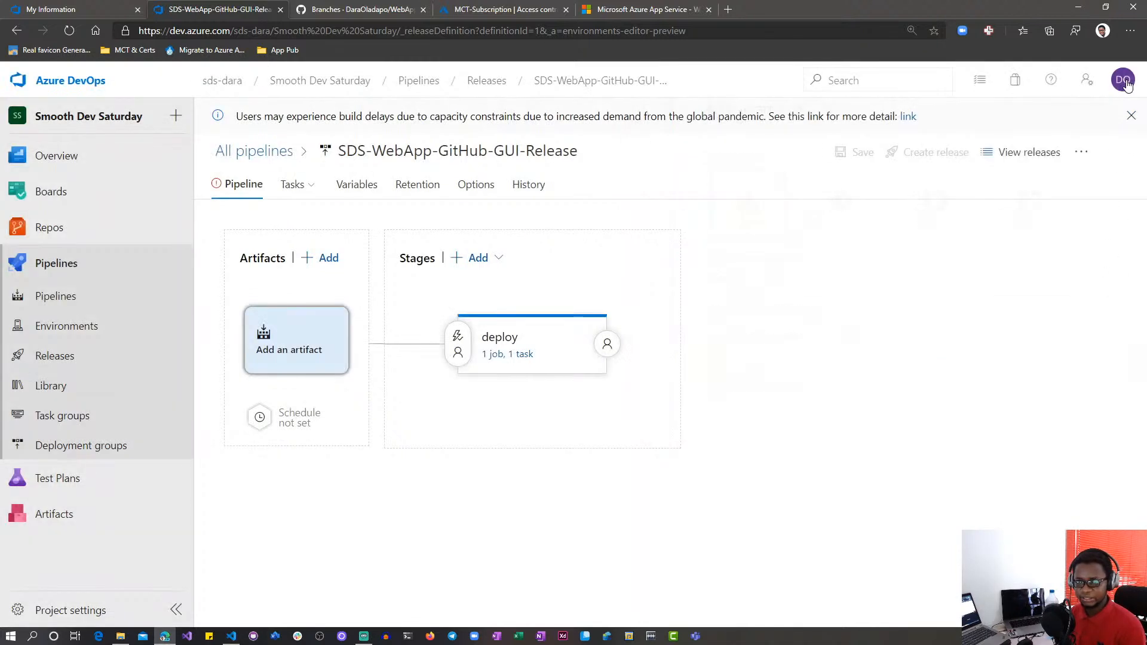
{"action": "left_click", "coordinate": [279, 352]}
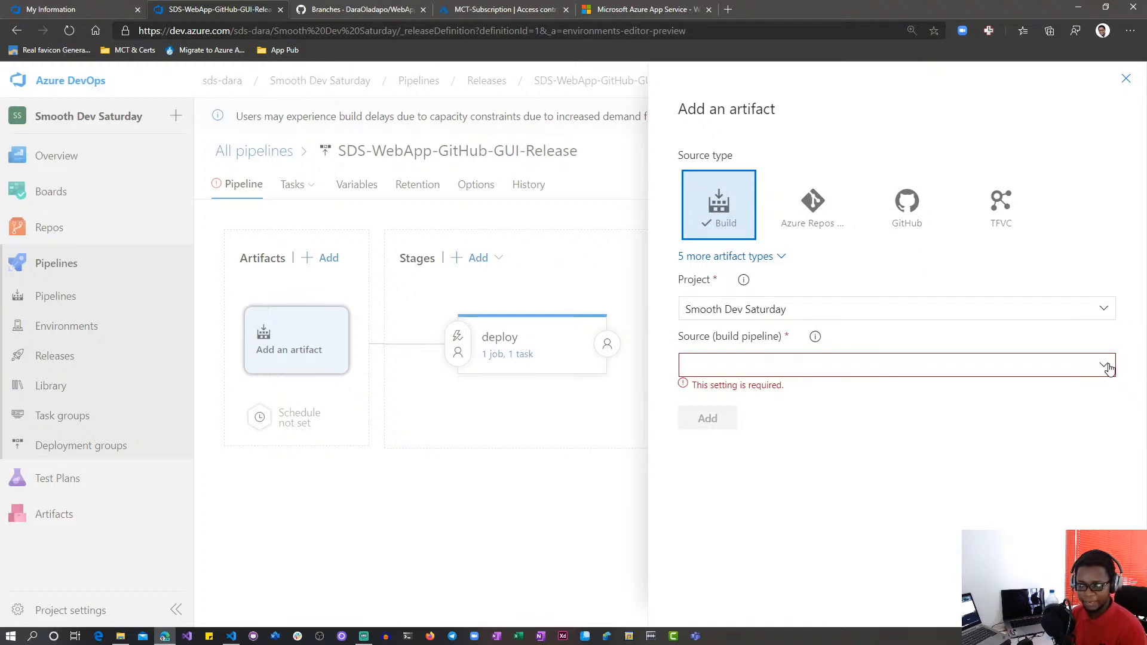
{"action": "left_click", "coordinate": [1106, 366]}
{"action": "left_click", "coordinate": [877, 394]}
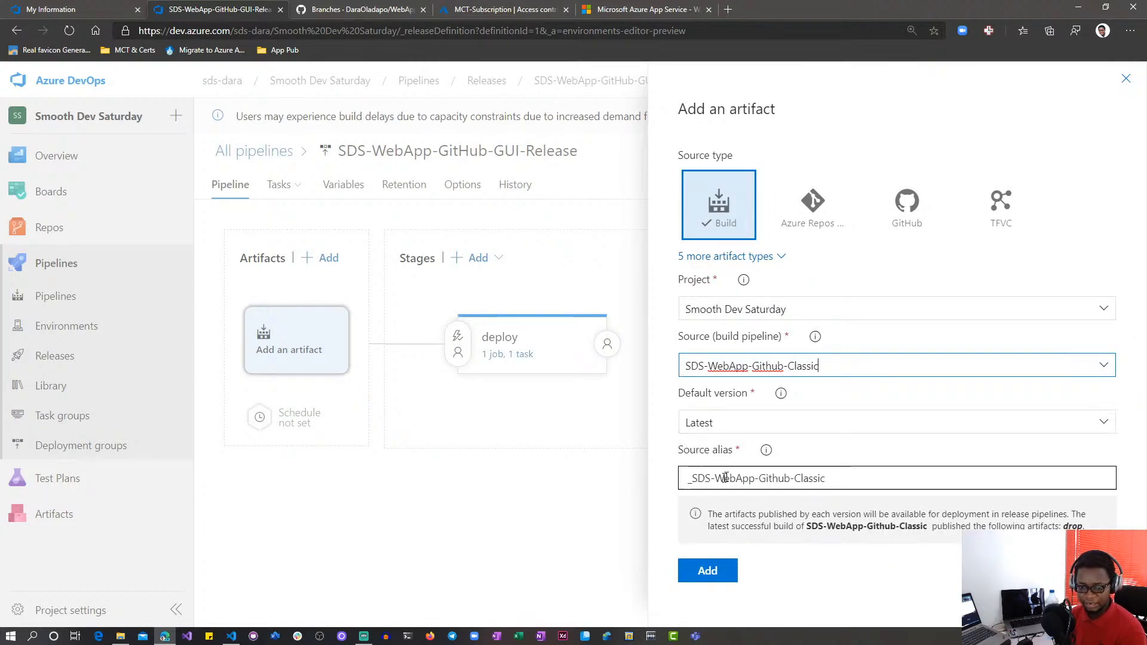
{"action": "left_click", "coordinate": [708, 570]}
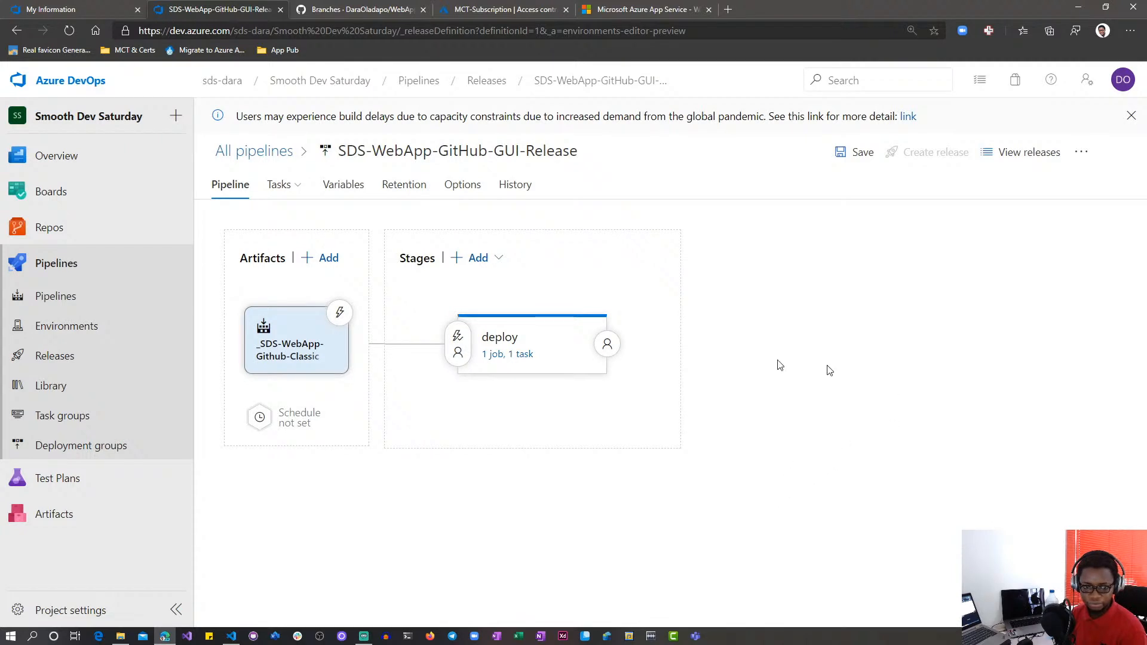
Step: Enable the continuous deployment trigger on the _SDS-WebApp-Github-Classic artifact
{"action": "left_click", "coordinate": [339, 314]}
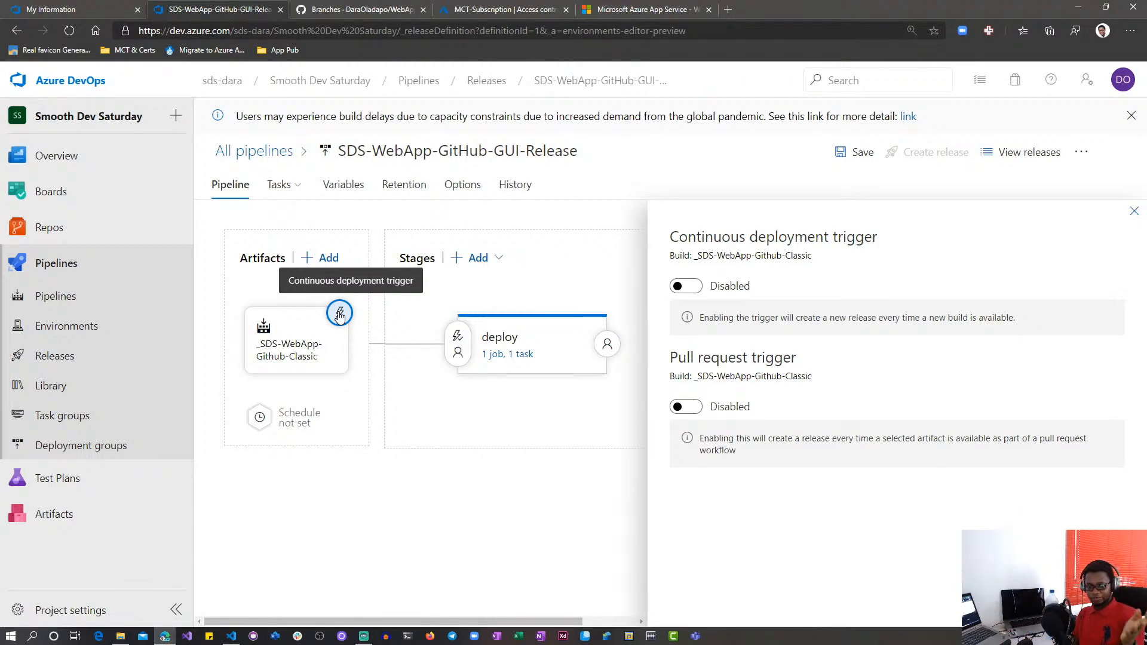
{"action": "left_click", "coordinate": [700, 291]}
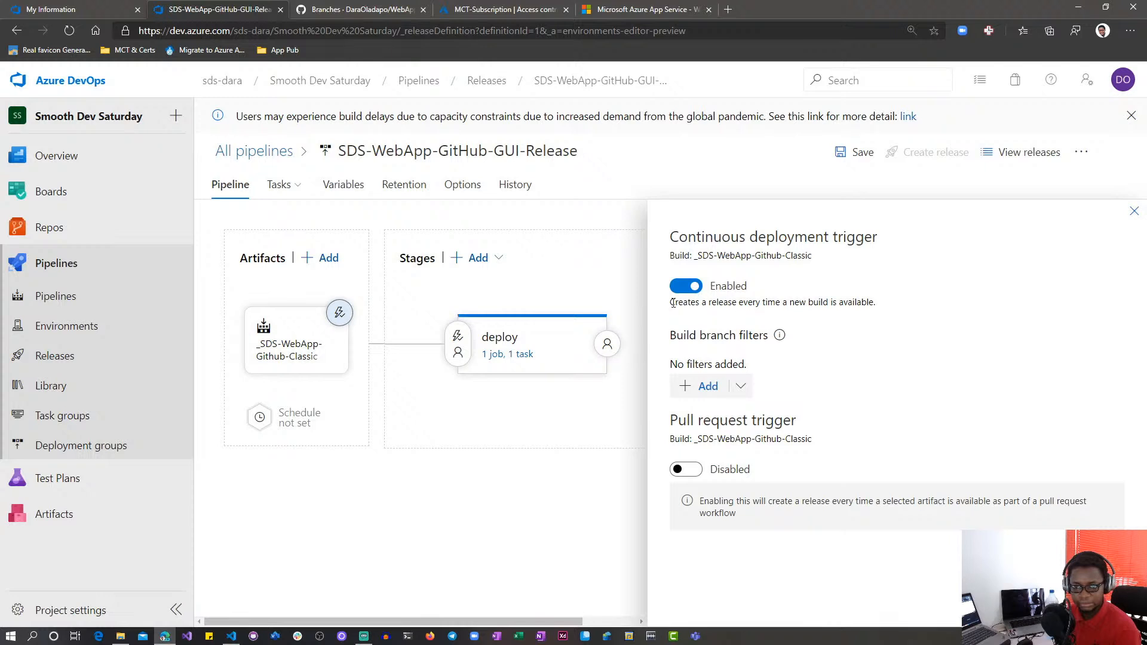
{"action": "left_click_drag", "start_coordinate": [674, 302], "coordinate": [884, 304]}
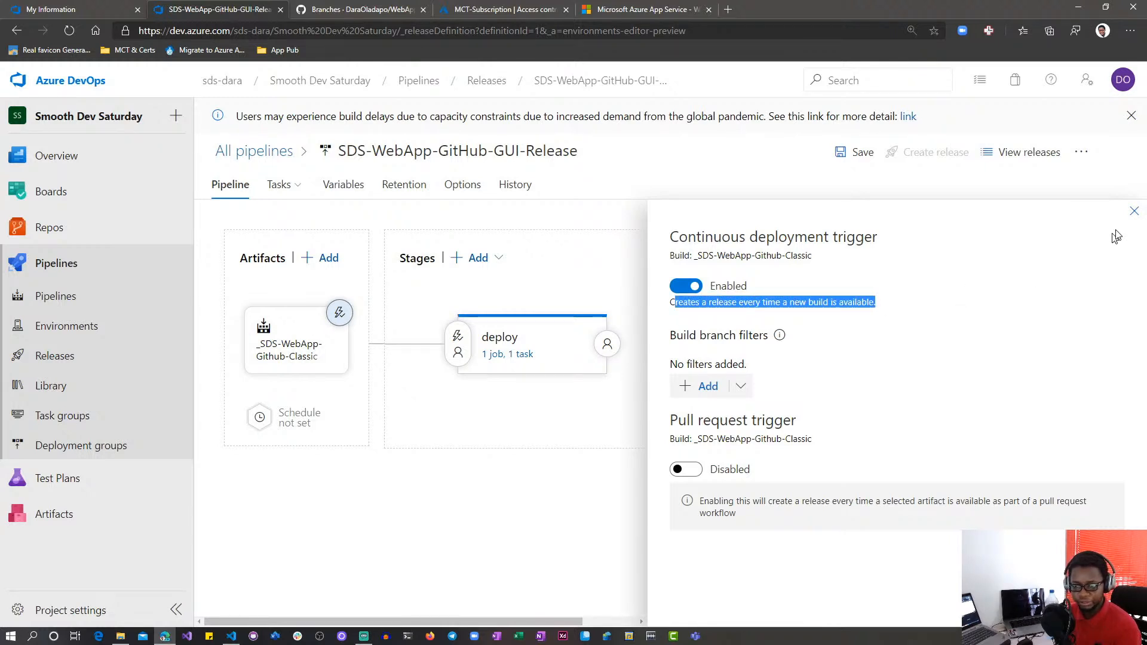
{"action": "left_click", "coordinate": [1134, 211]}
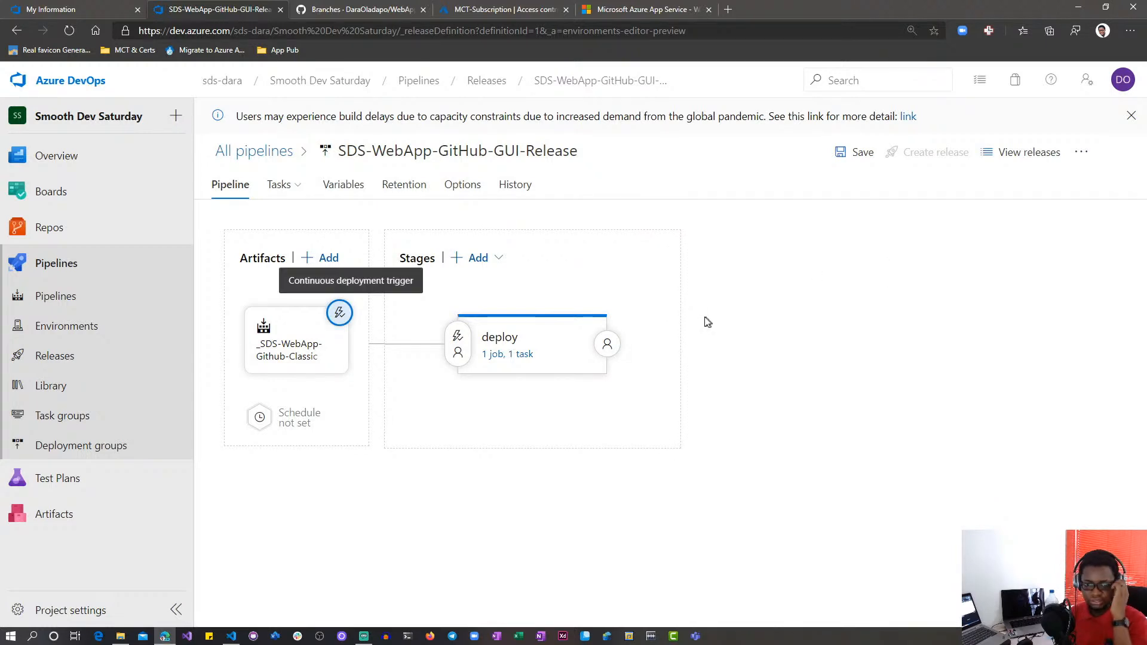
Step: Try the schedule option in the deploy stage's pre-deployment conditions and disable it again
{"action": "left_click", "coordinate": [458, 336]}
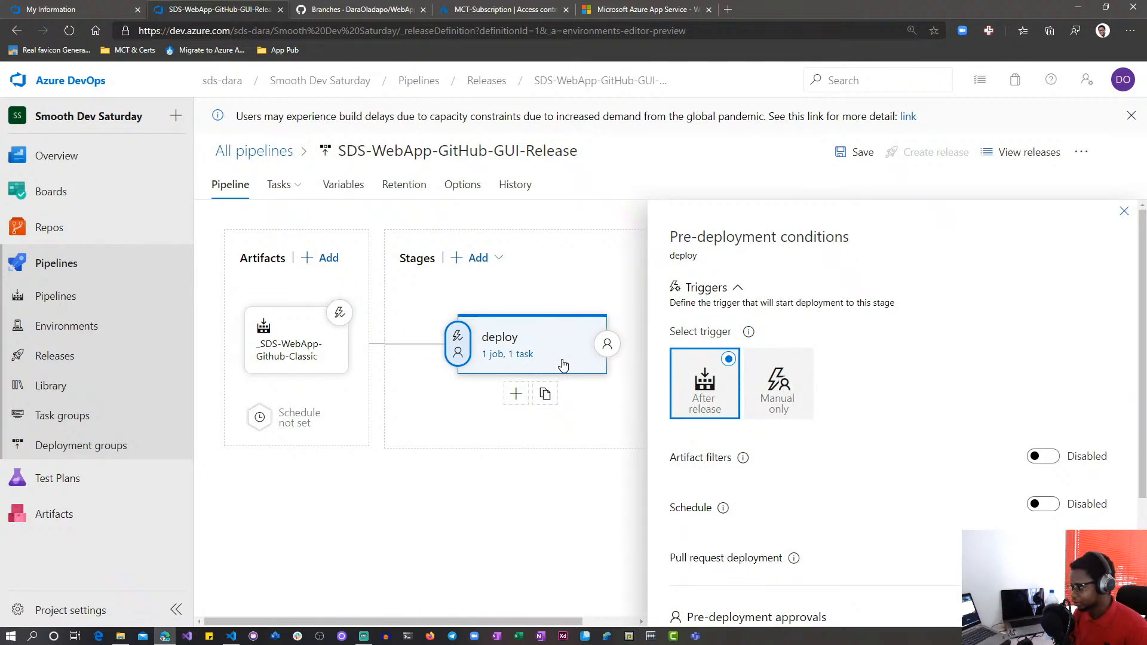
{"action": "left_click", "coordinate": [1045, 506]}
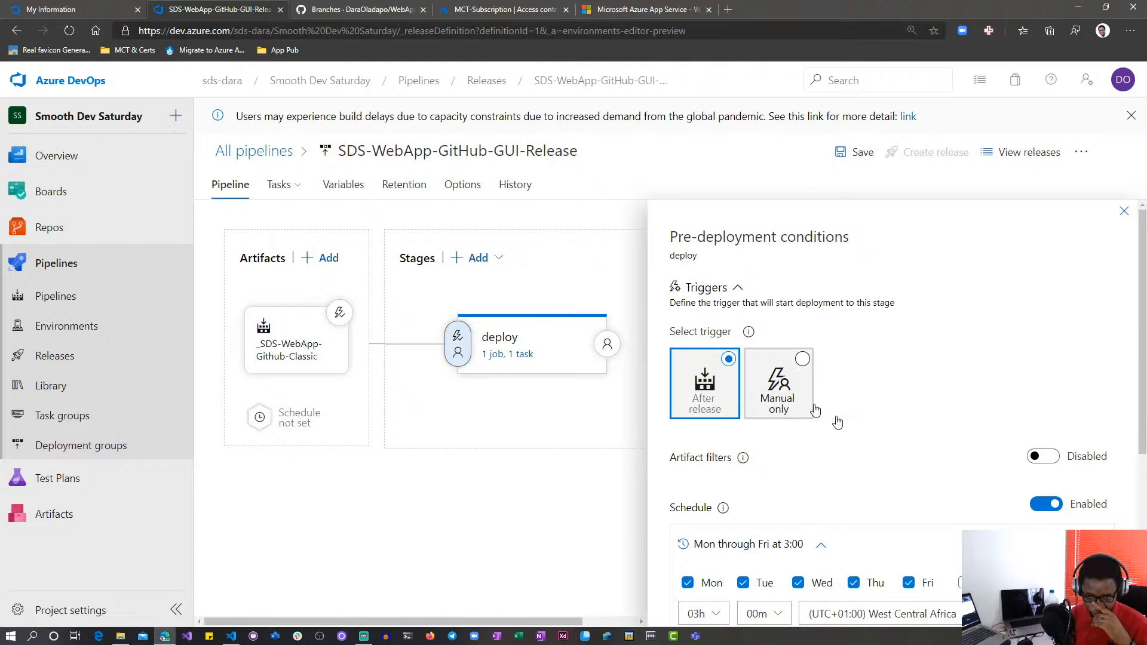
{"action": "left_click", "coordinate": [1045, 508]}
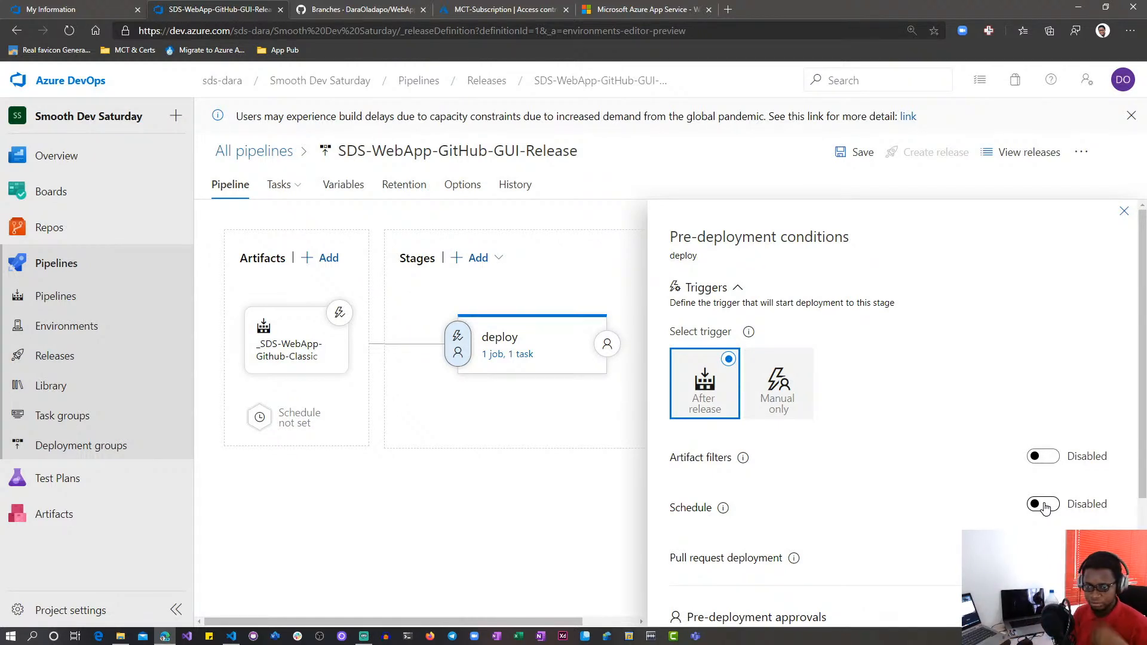
{"action": "left_click", "coordinate": [1124, 211]}
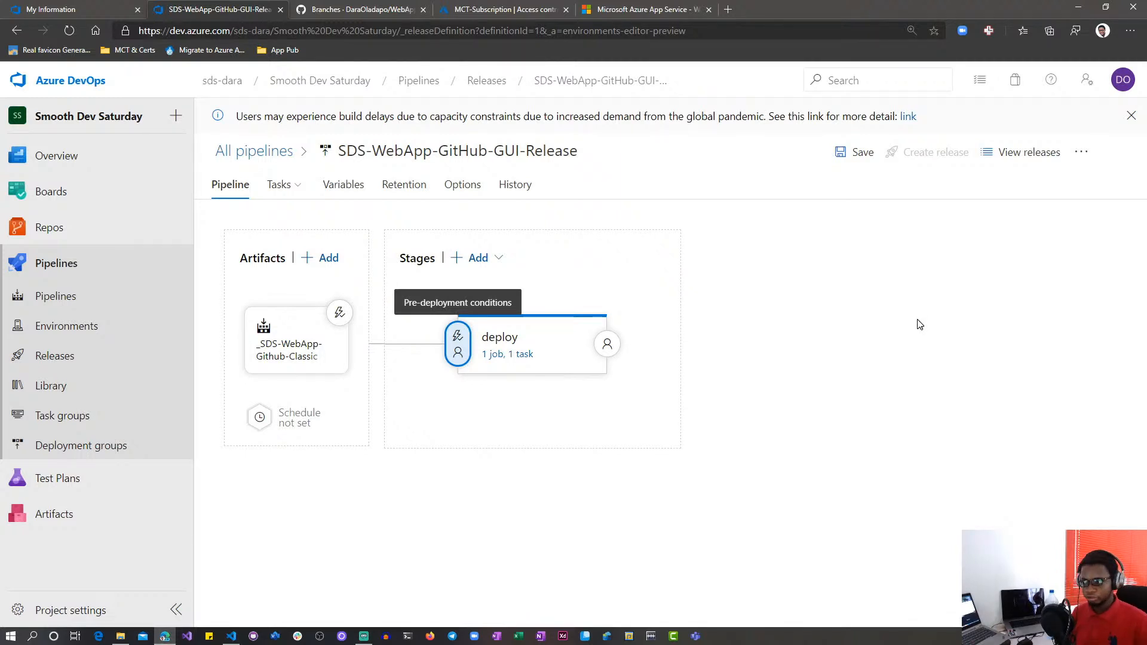
Step: Save the release pipeline changes without a comment
{"action": "left_click", "coordinate": [858, 147]}
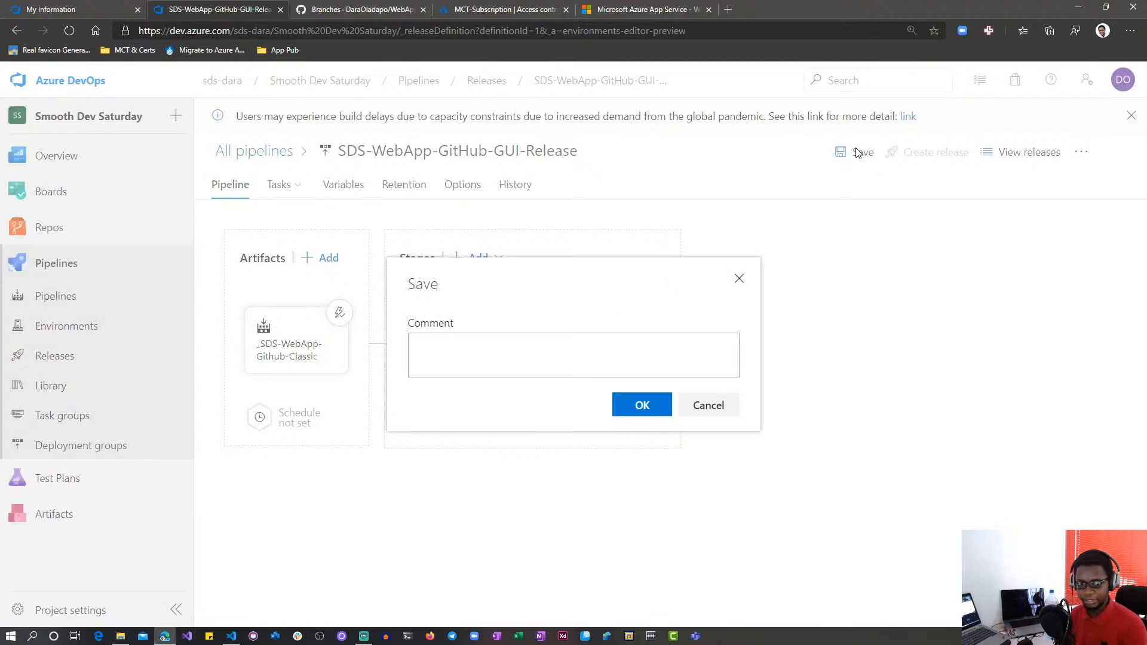
{"action": "left_click", "coordinate": [653, 404]}
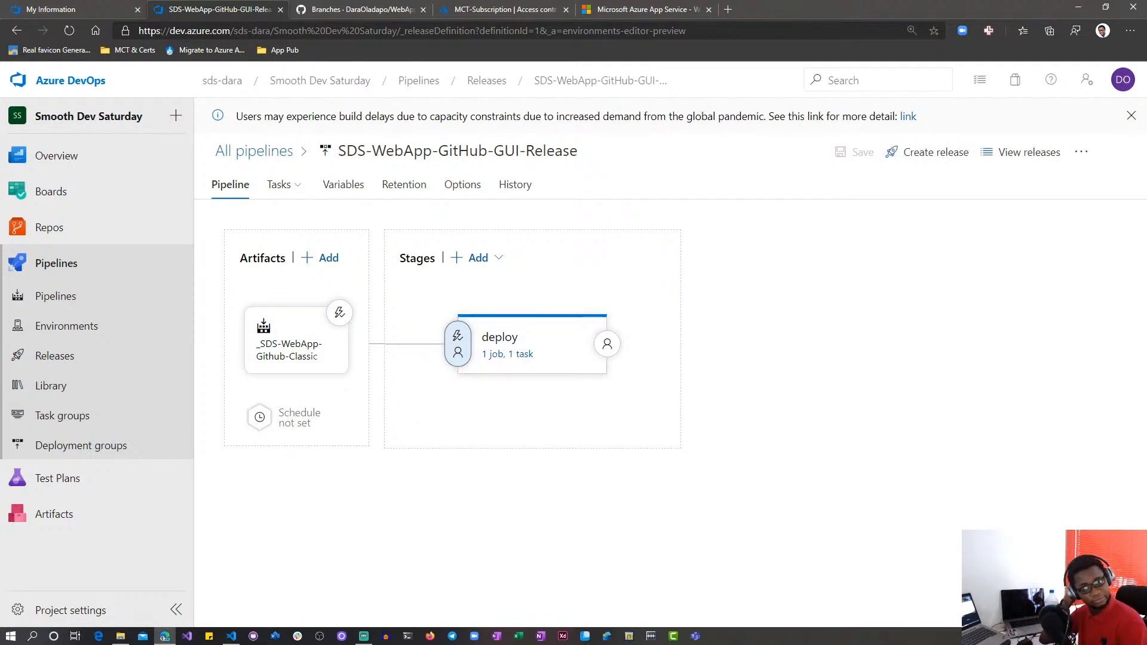
Step: Run the SDS-WebApp-Github-Classic build pipeline manually on the sds branch with the ubuntu-16.04 agent
{"action": "left_click", "coordinate": [79, 300]}
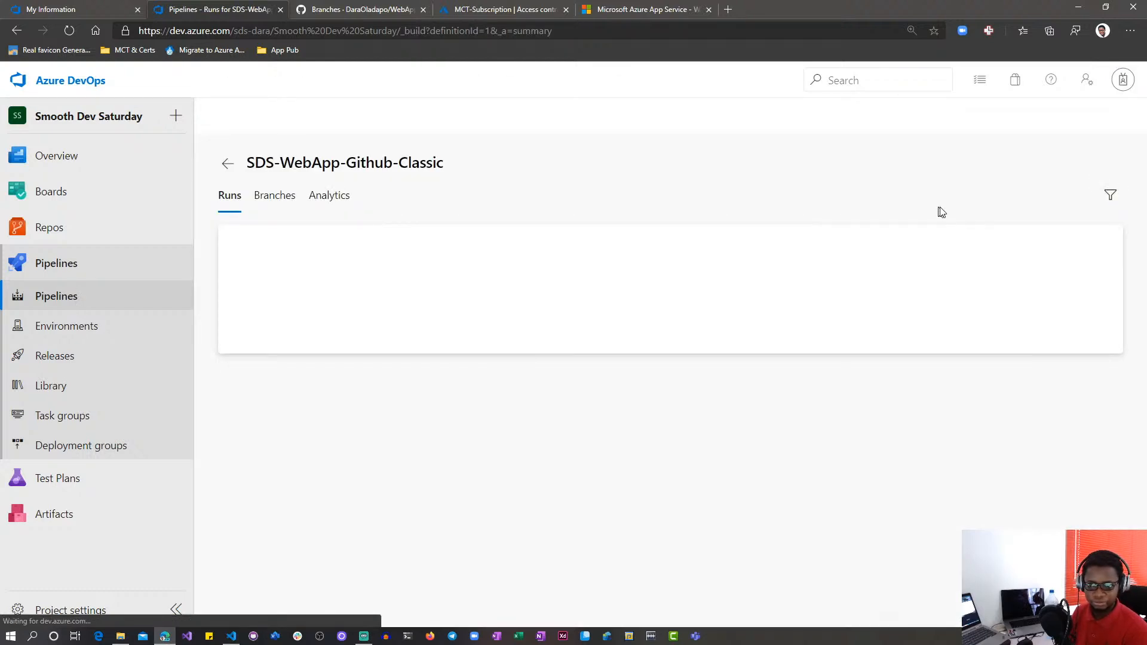
{"action": "left_click", "coordinate": [1061, 169]}
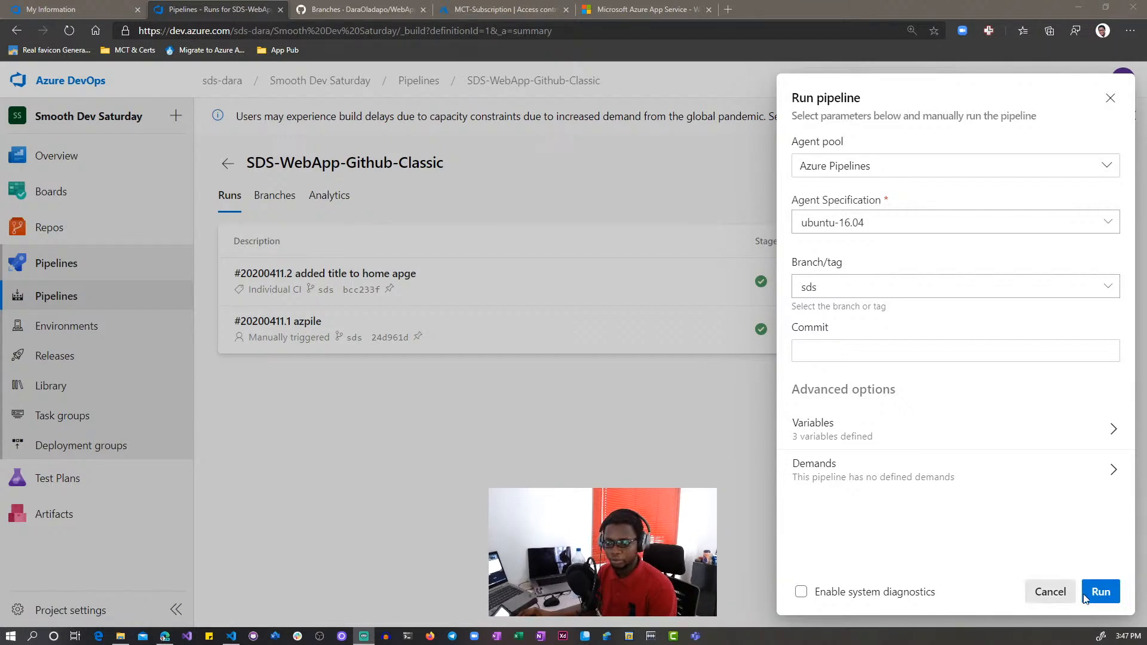
{"action": "left_click", "coordinate": [1101, 592]}
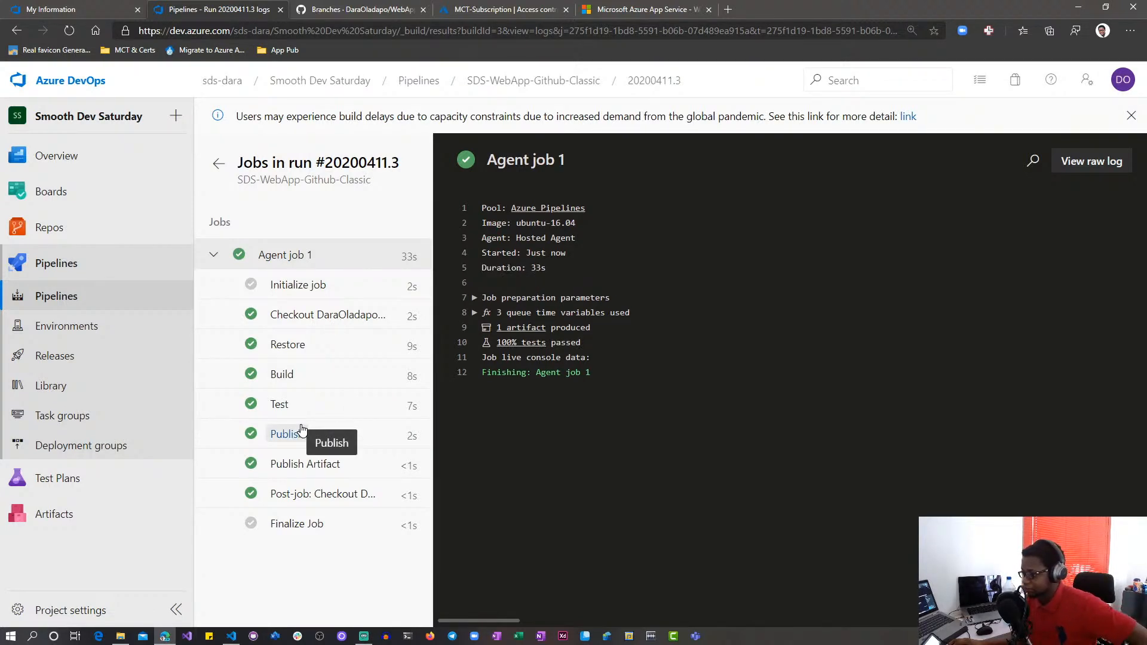
Step: View Release-1 of SDS-WebApp-GitHub-GUI-Release, check the deploy stage's logs and return to the release overview
{"action": "left_click", "coordinate": [56, 361]}
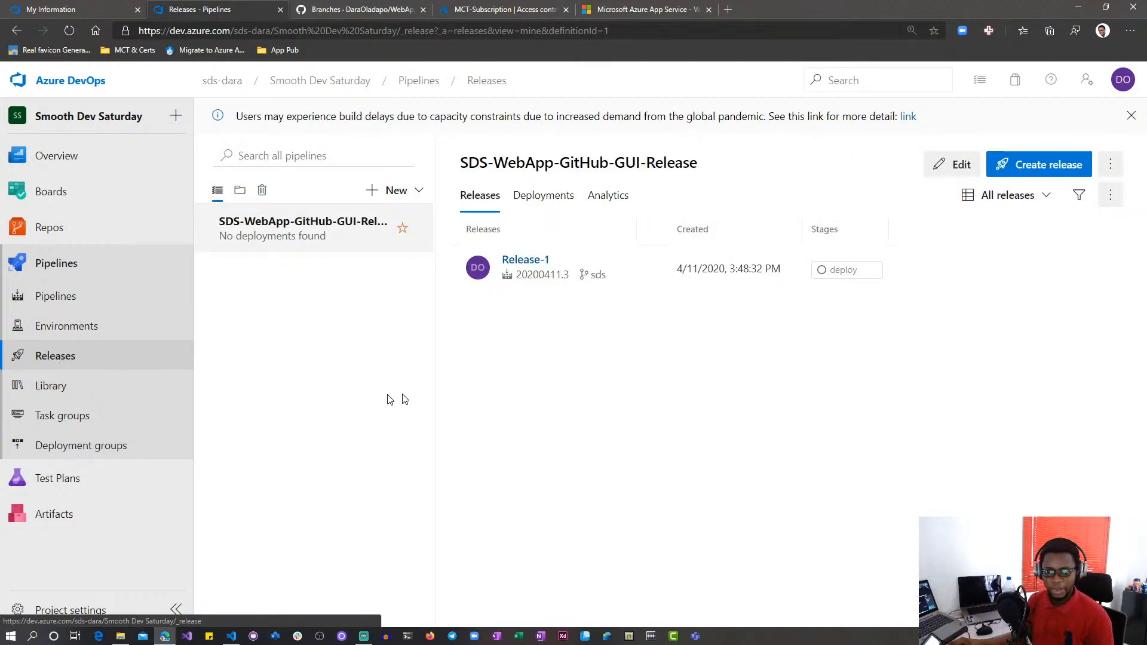
{"action": "left_click", "coordinate": [651, 267]}
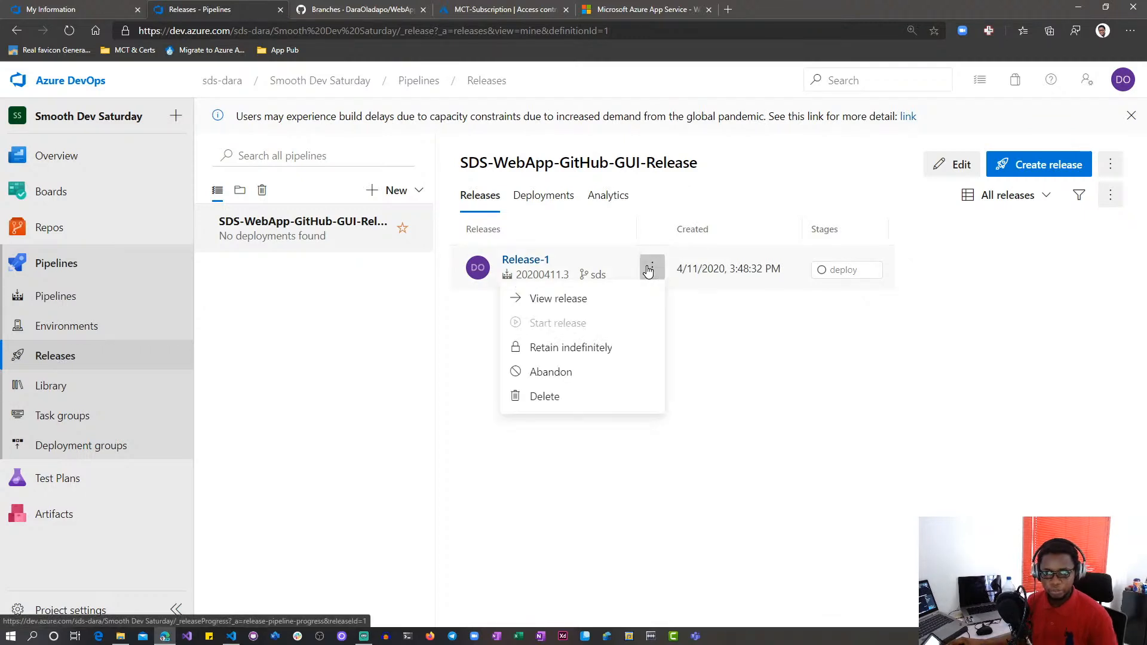
{"action": "left_click", "coordinate": [549, 299]}
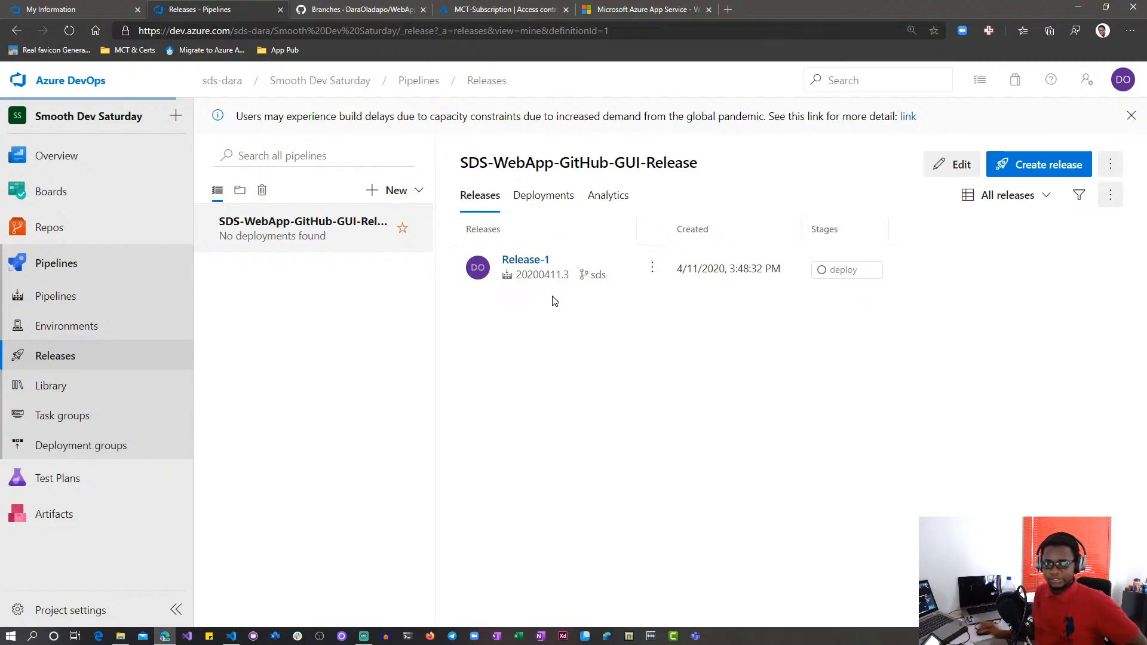
{"action": "left_click", "coordinate": [552, 301]}
{"action": "mouse_move", "coordinate": [563, 402]}
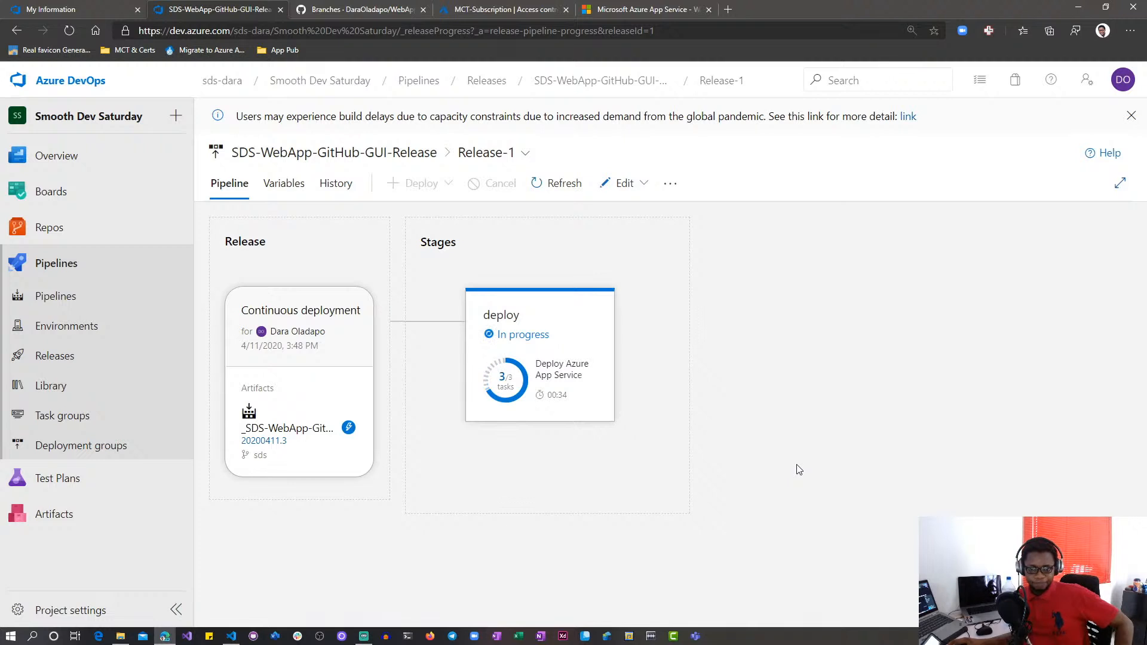
{"action": "mouse_move", "coordinate": [534, 363]}
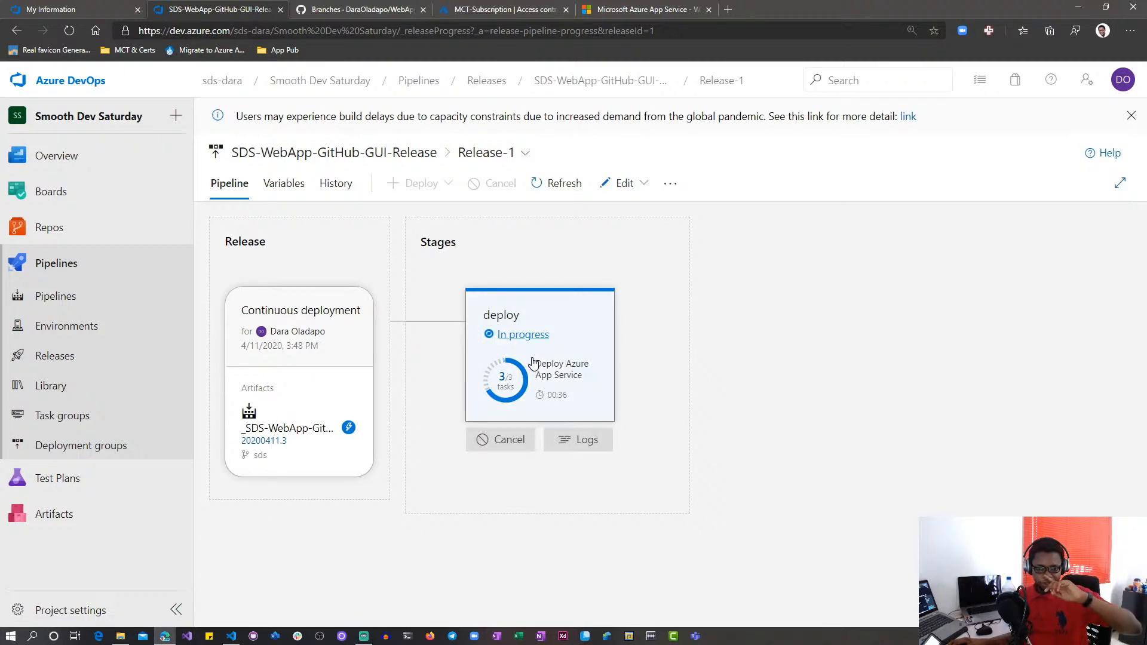
{"action": "left_click", "coordinate": [507, 385]}
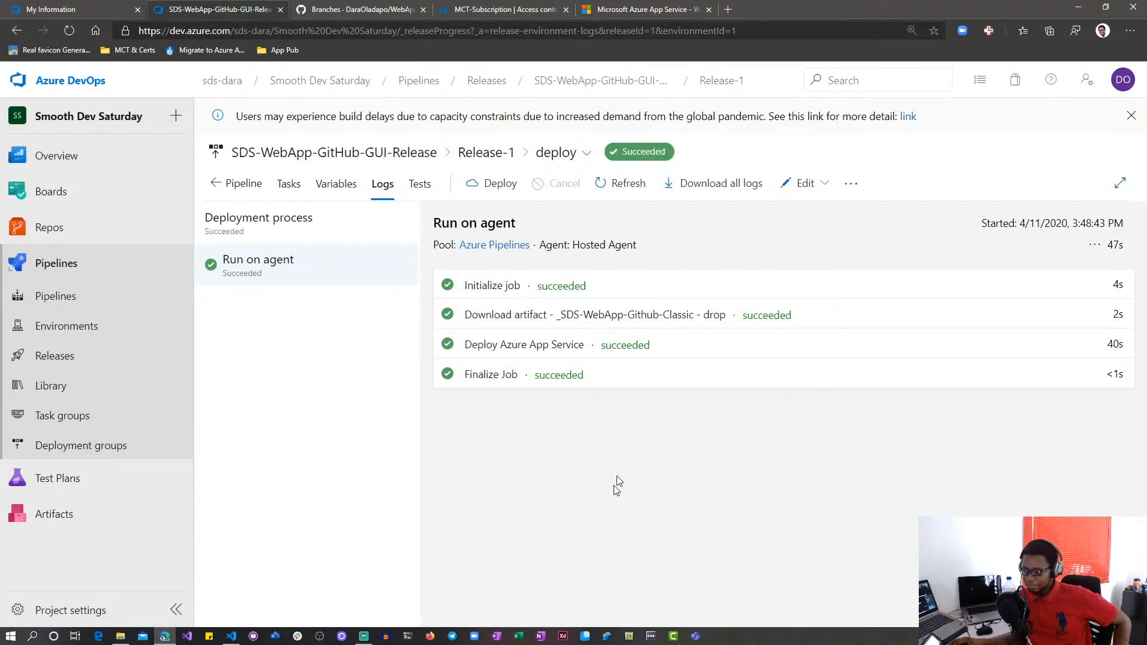
{"action": "left_click", "coordinate": [214, 185]}
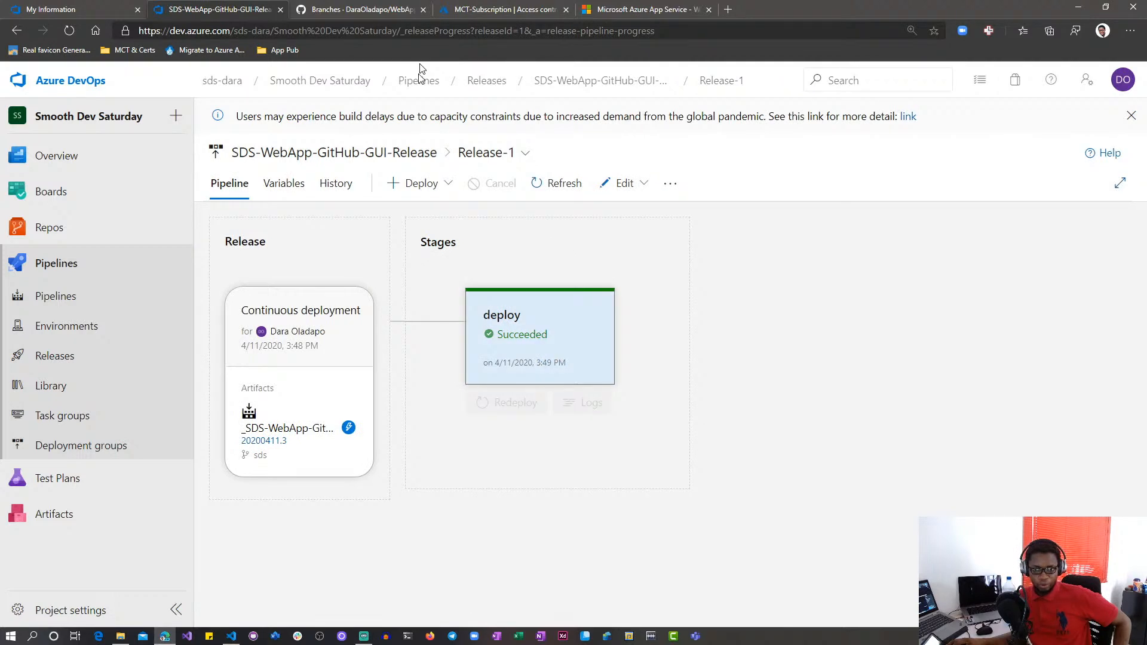
Step: Reload the sds-gwl-demo.azurewebsites.net site to check the deployed app
{"action": "left_click", "coordinate": [642, 9]}
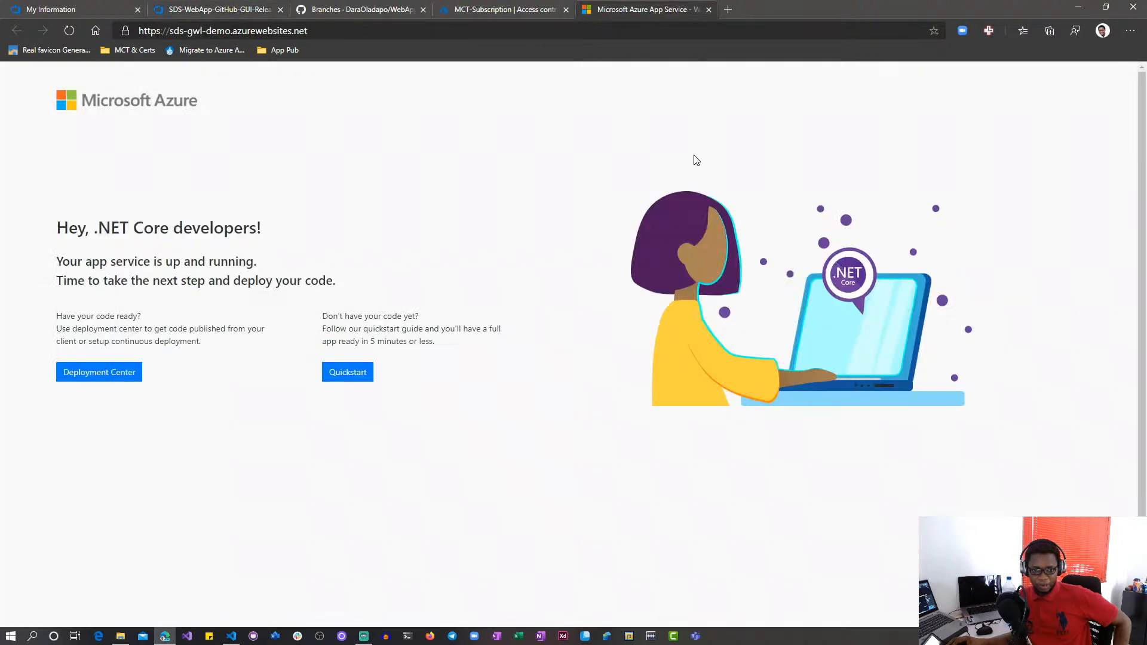
{"action": "left_click", "coordinate": [69, 33]}
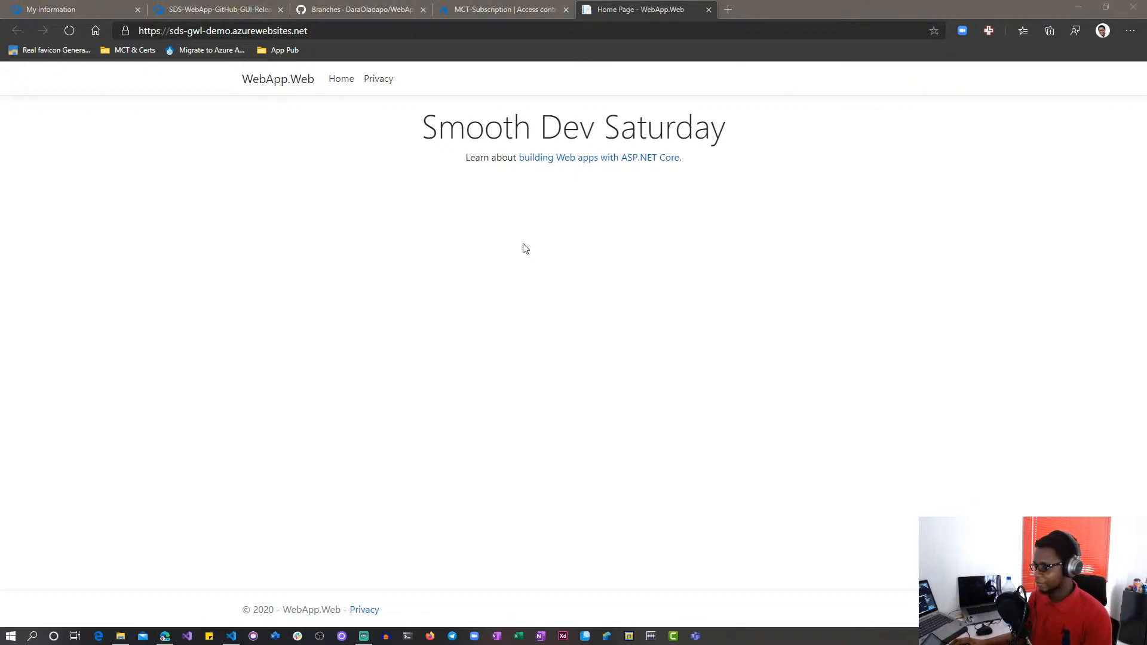
Step: Switch to Visual Studio Code and undo the unsaved edits to the paragraph in Index.cshtml
{"action": "key", "text": "alt+Tab"}
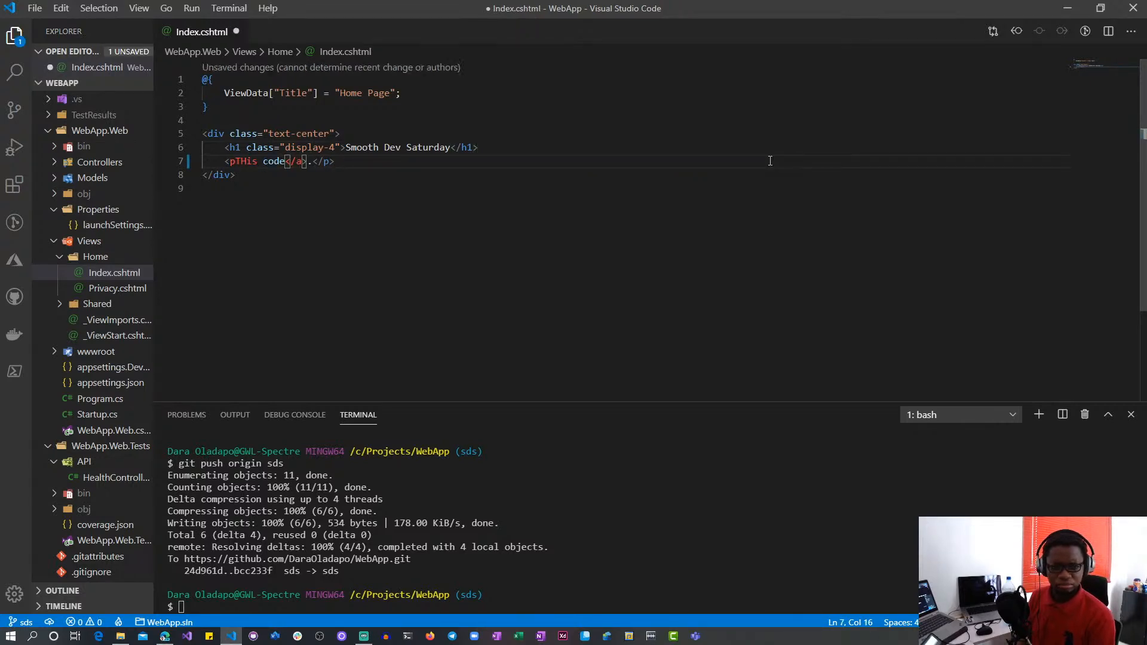
{"action": "key", "text": "ctrl+z"}
{"action": "key", "text": "ctrl+z"}
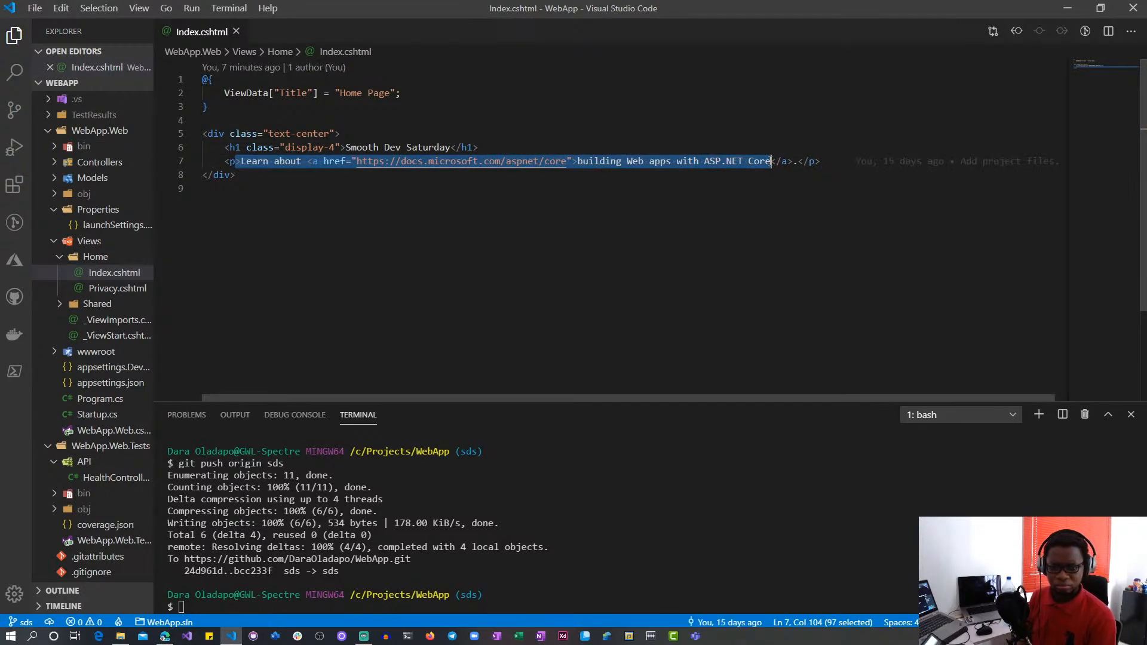
{"action": "left_click", "coordinate": [430, 263]}
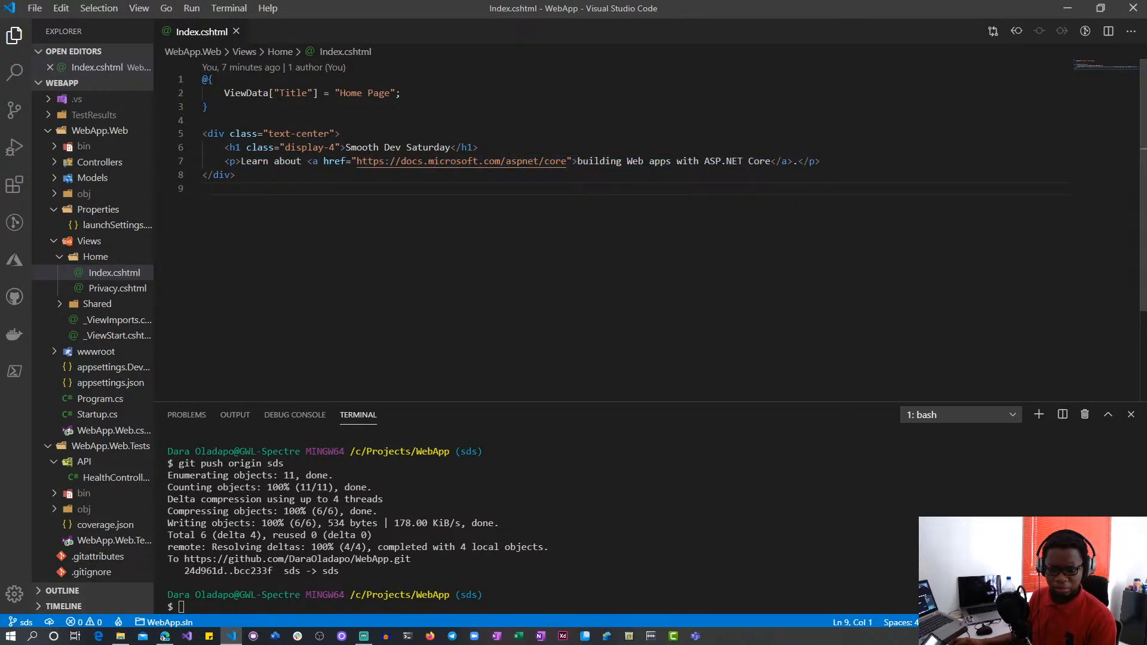
Step: Replace the paragraph's text and opening link tag in Index.cshtml with "This code was automatically pushed from Azure DevOps." and save the file
{"action": "left_click_drag", "start_coordinate": [773, 161], "coordinate": [241, 161]}
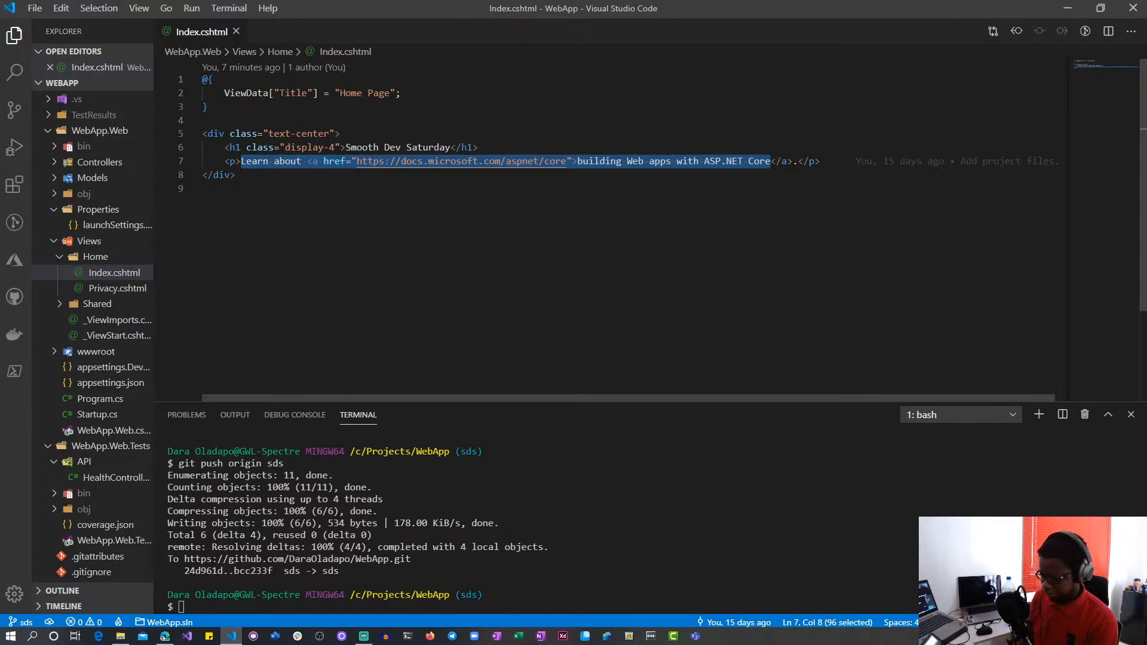
{"action": "type", "text": "This code was "}
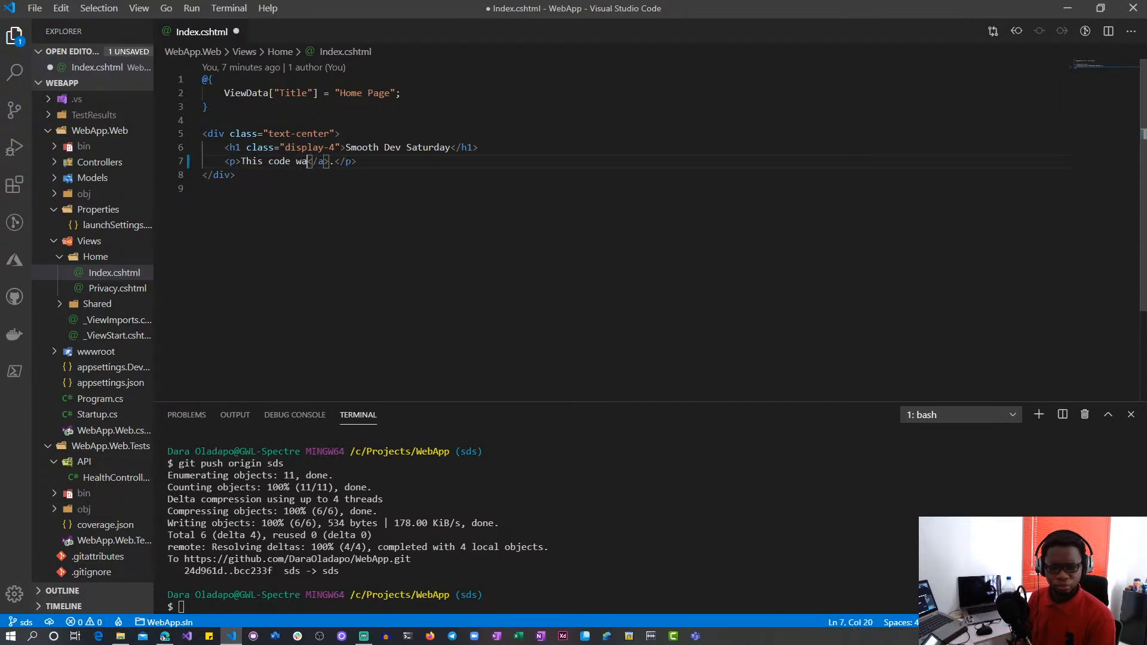
{"action": "type", "text": "a"}
{"action": "type", "text": "utomatically "}
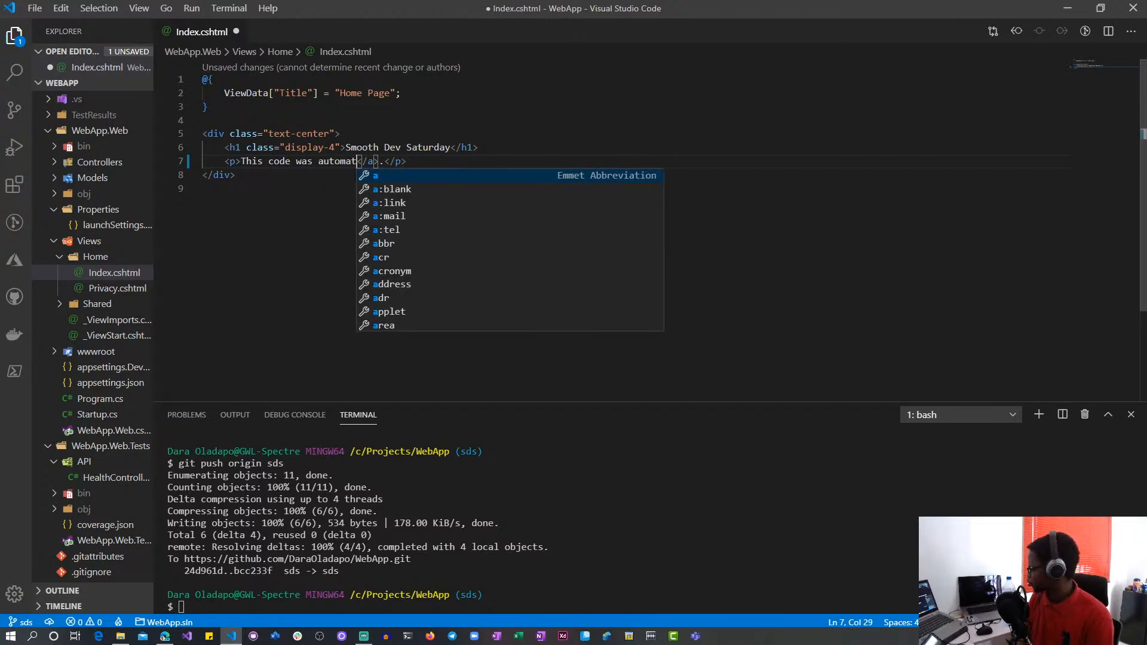
{"action": "type", "text": "pushed from"}
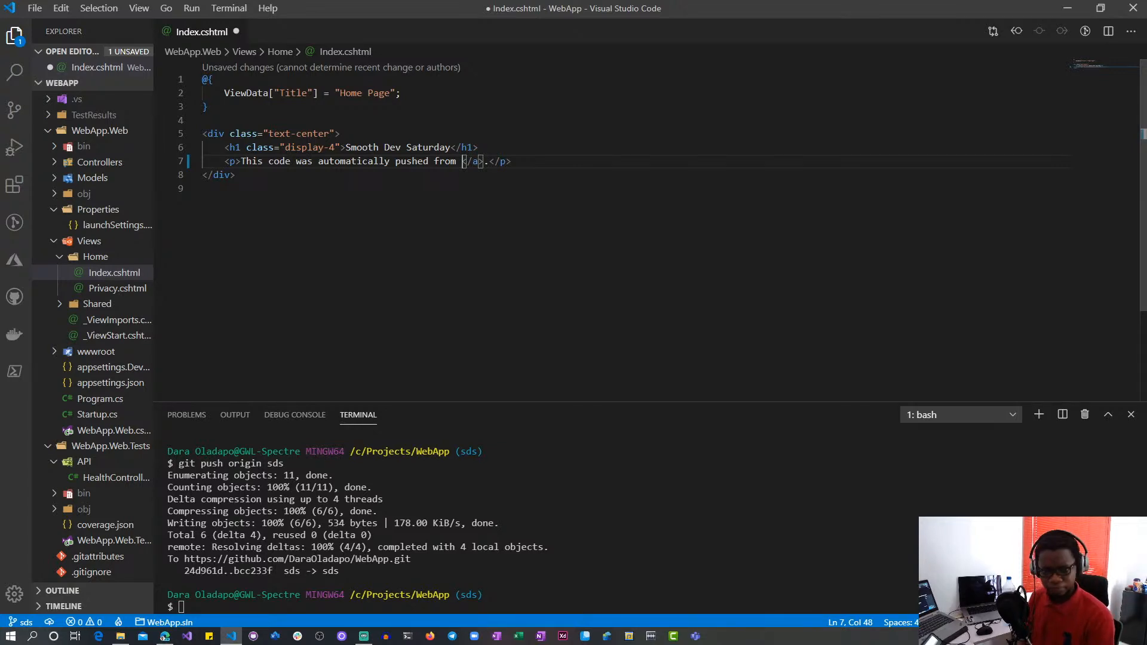
{"action": "type", "text": "Azure Dev"}
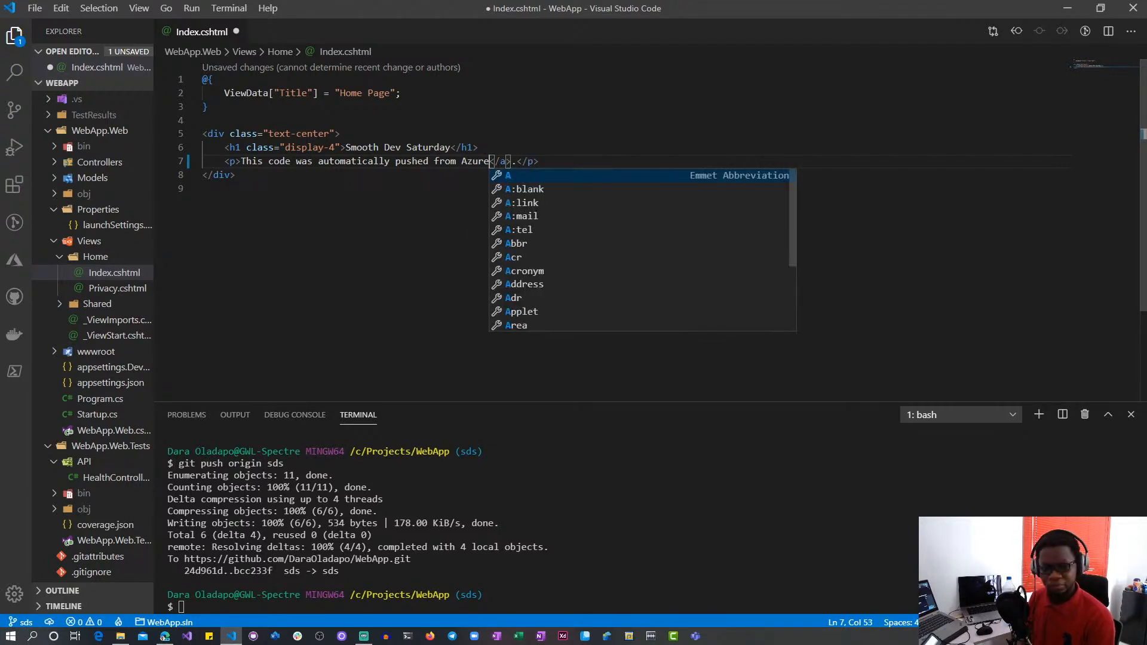
{"action": "type", "text": "Ops"}
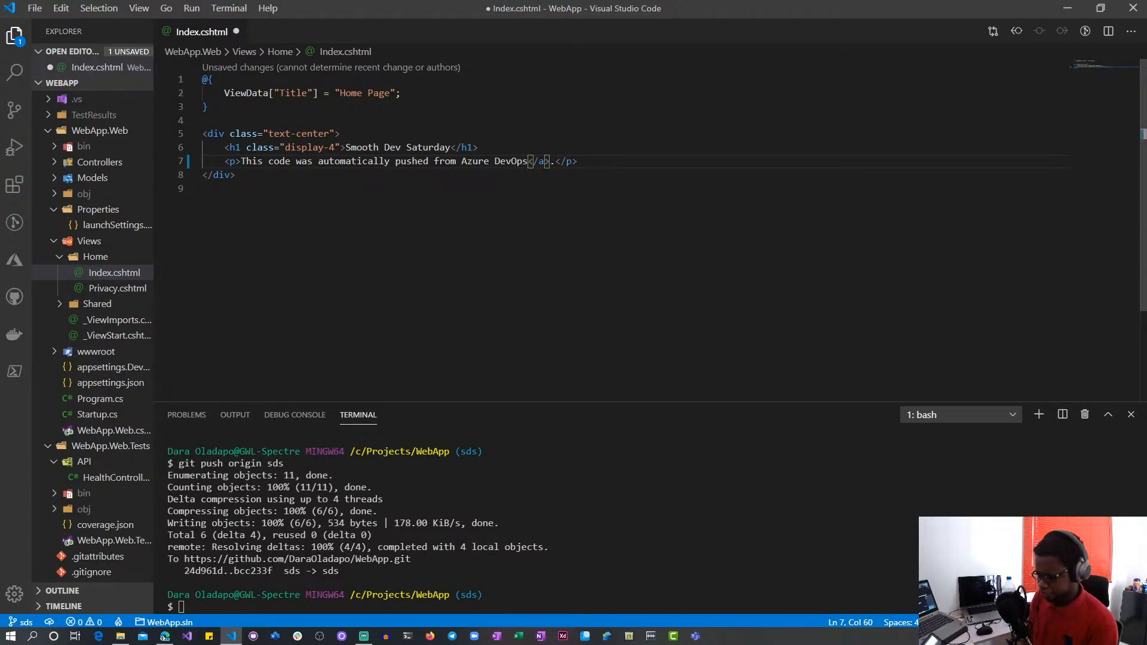
{"action": "type", "text": "."}
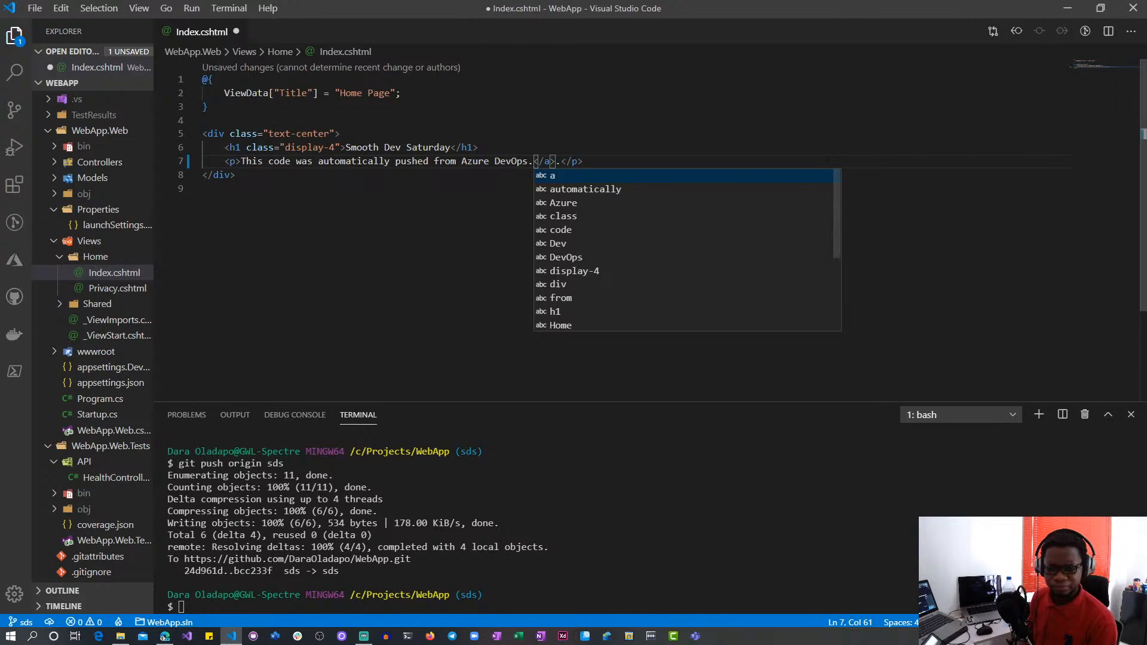
{"action": "key", "text": "ctrl+s"}
{"action": "key", "text": "Escape"}
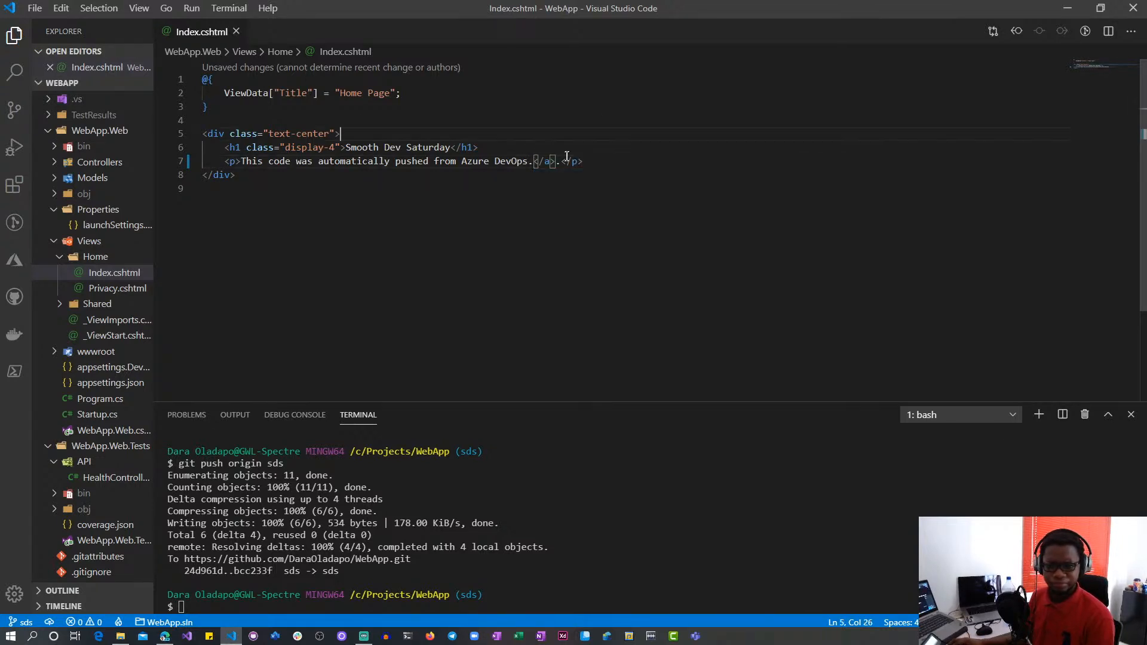
Step: Put the paragraph's closing tag on its own line and add a <br/> line before it
{"action": "key", "text": "Right"}
{"action": "key", "text": "Right"}
{"action": "key", "text": "Right"}
{"action": "key", "text": "Right"}
{"action": "key", "text": "Right"}
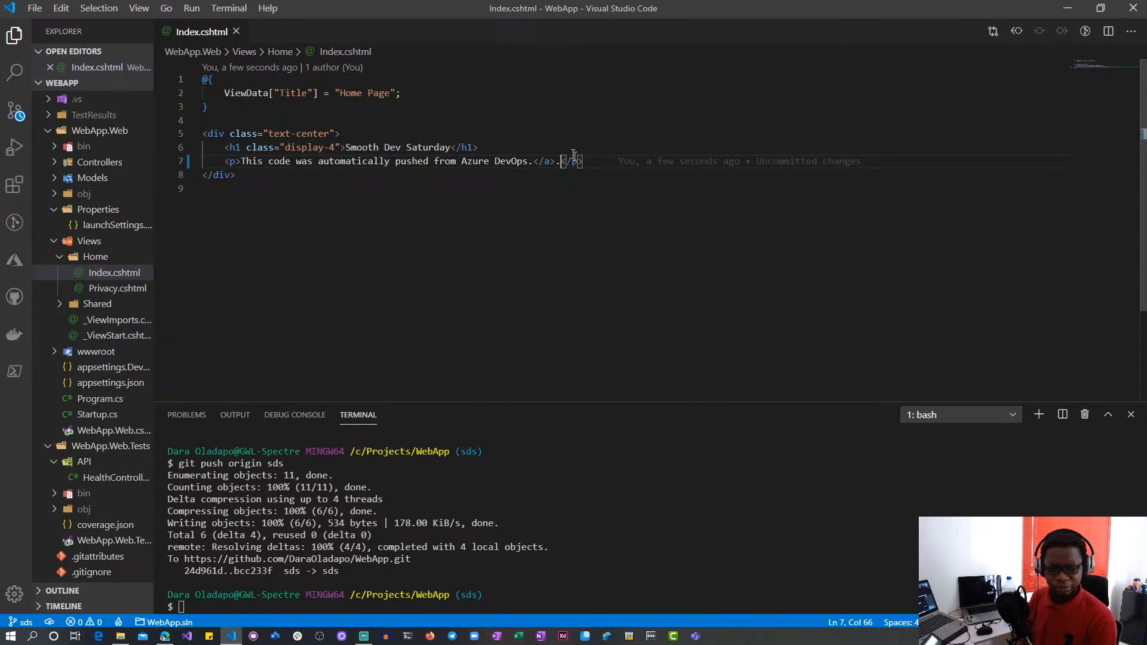
{"action": "key", "text": "Return"}
{"action": "key", "text": "Return"}
{"action": "key", "text": "Up"}
{"action": "type", "text": "<br/"}
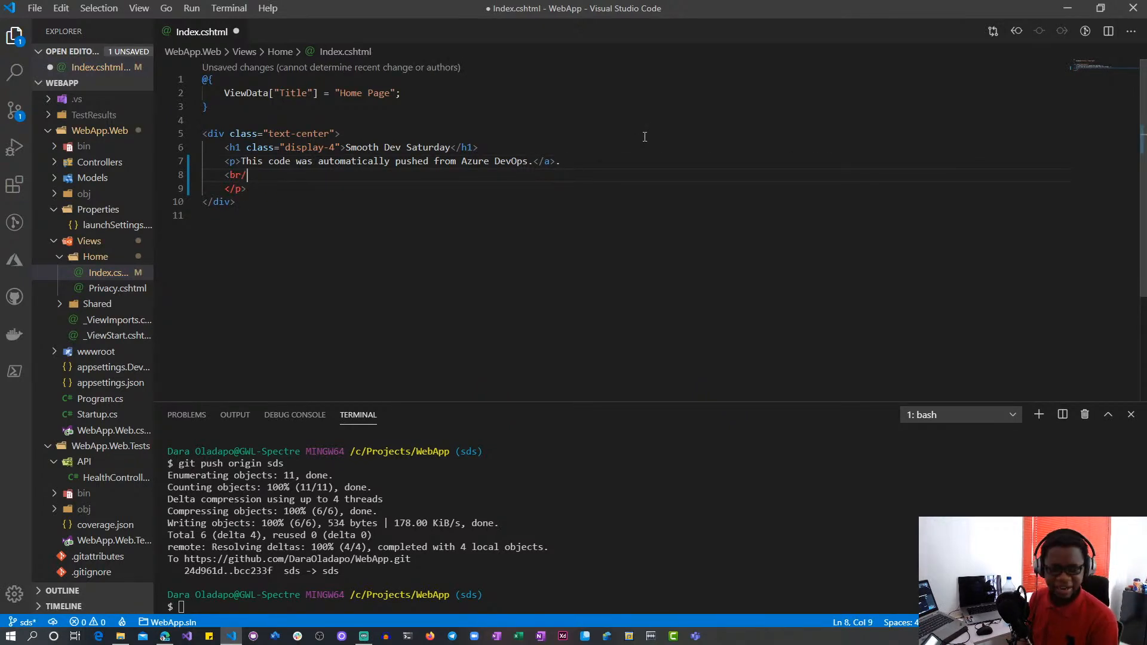
{"action": "type", "text": ">"}
{"action": "key", "text": "Return"}
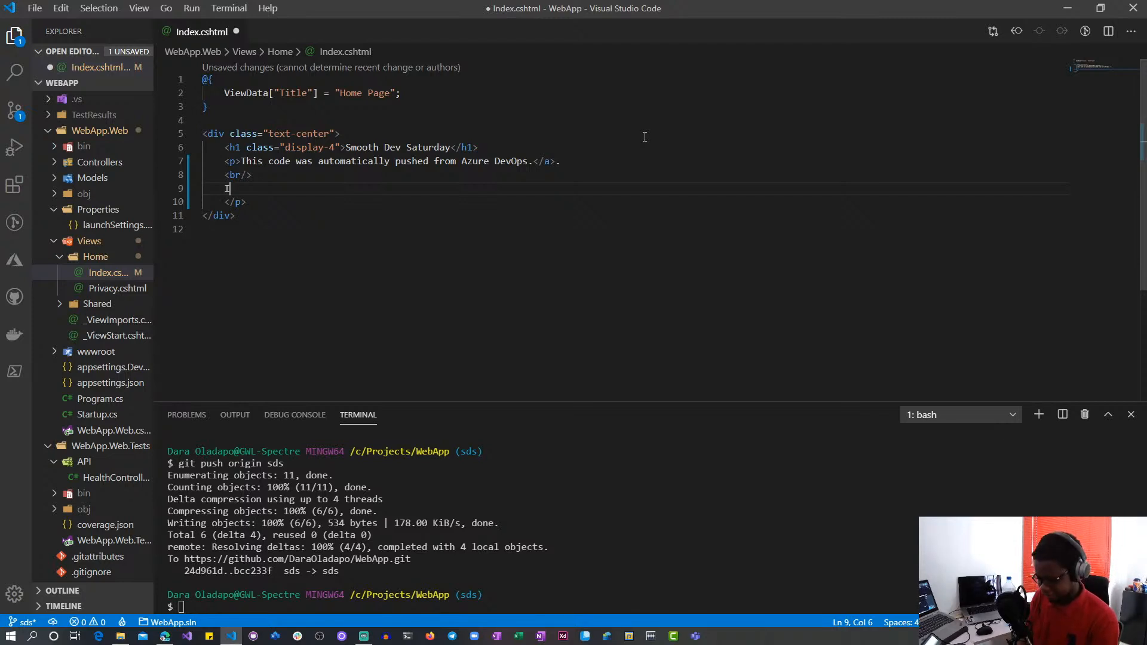
Step: On the line below the <br/> tag, enter the text "I have the code in GitHub"
{"action": "type", "text": "I have the "}
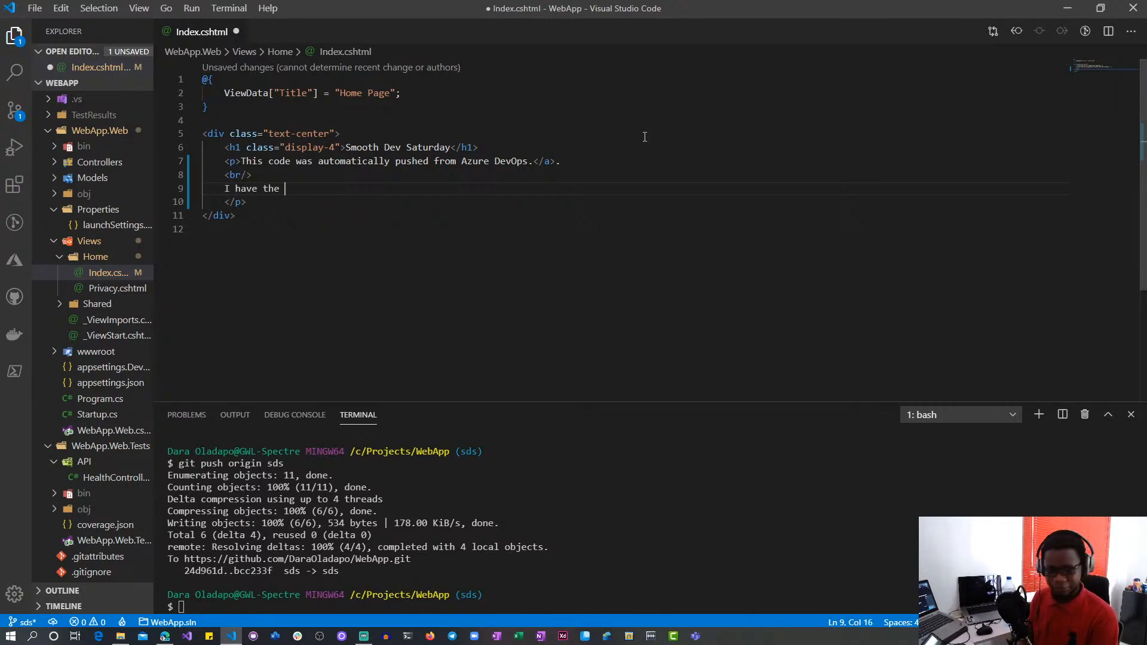
{"action": "type", "text": "code in GitHub"}
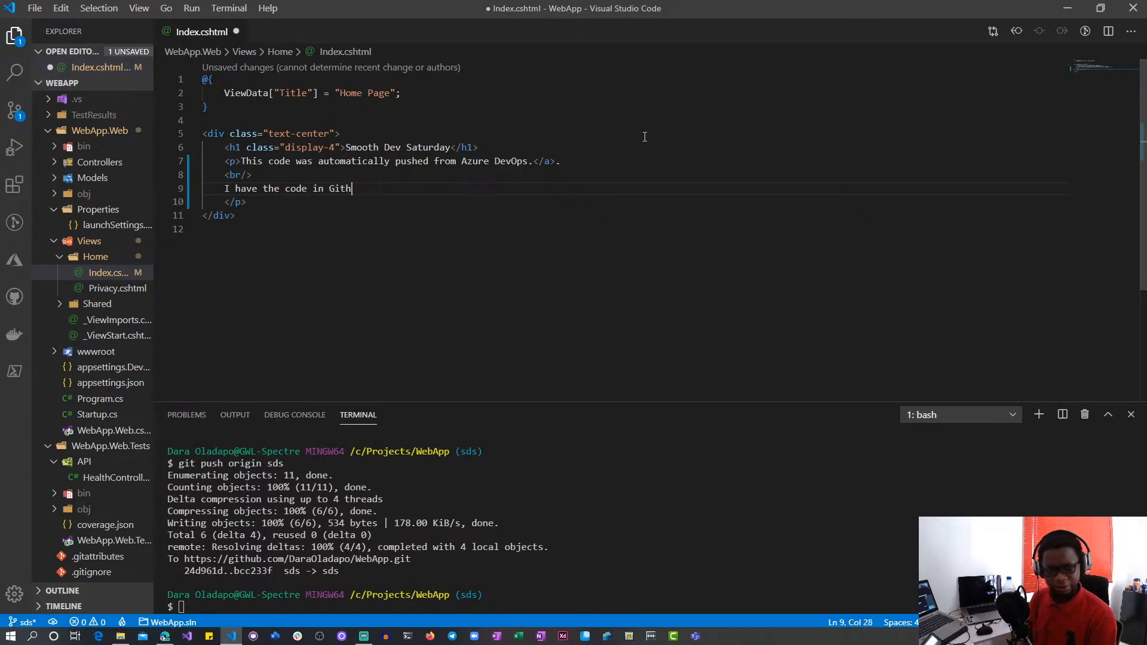
{"action": "key", "text": "BackSpace"}
{"action": "key", "text": "BackSpace"}
{"action": "key", "text": "BackSpace"}
{"action": "type", "text": "hb,"}
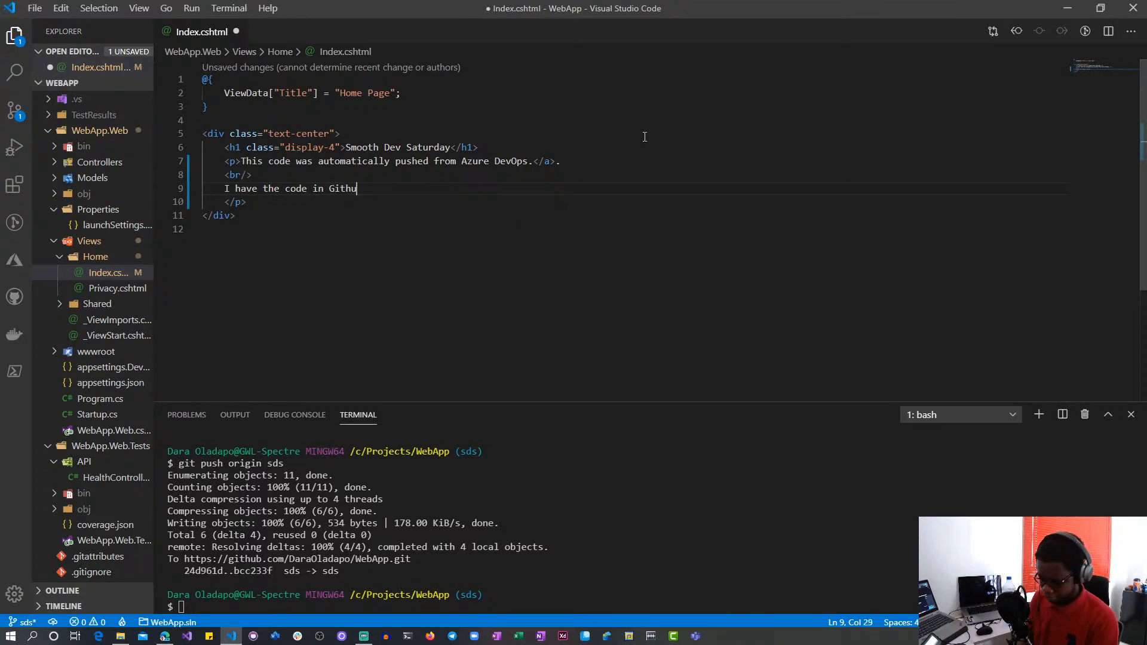
{"action": "key", "text": "BackSpace"}
{"action": "key", "text": "BackSpace"}
{"action": "key", "text": "BackSpace"}
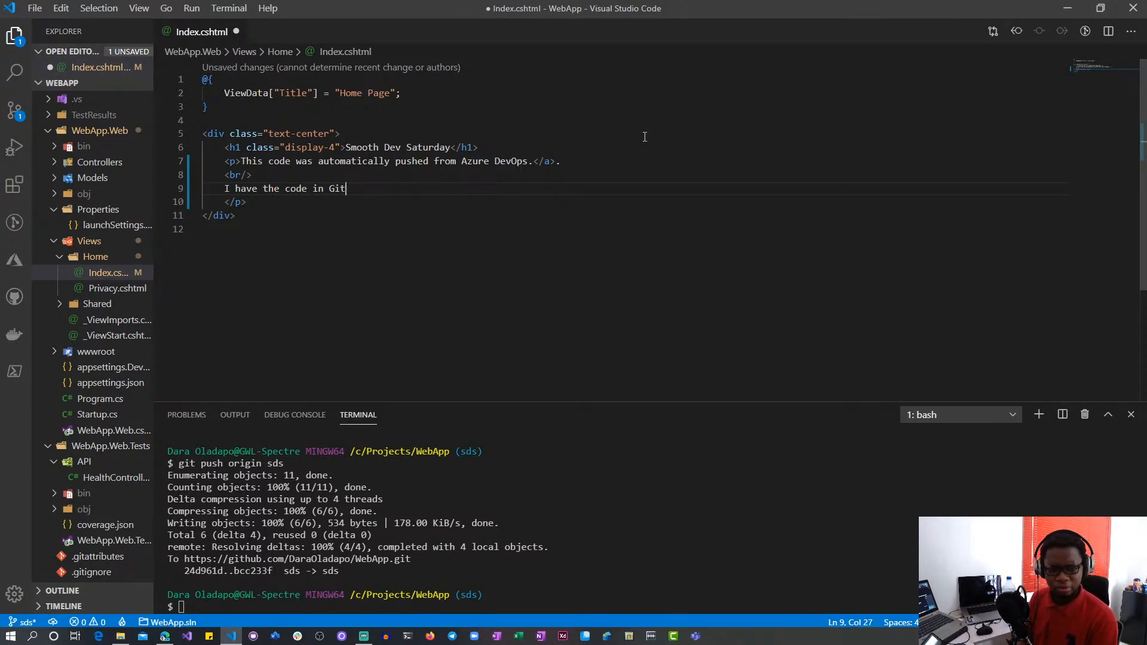
{"action": "type", "text": "hub"}
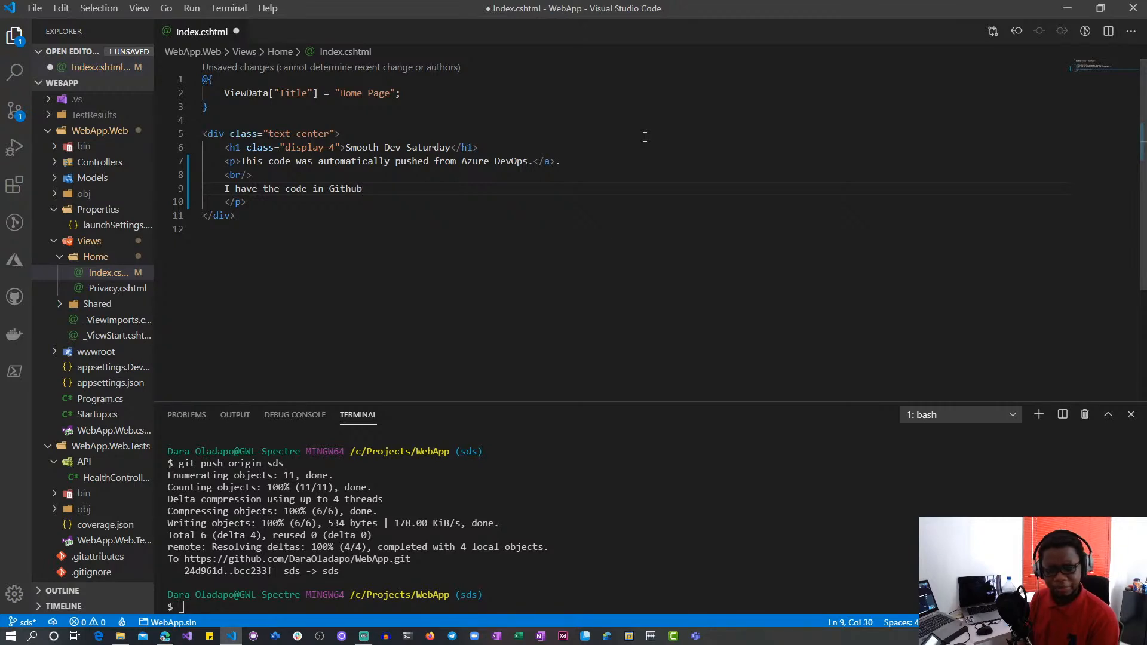
{"action": "key", "text": "BackSpace"}
{"action": "key", "text": "BackSpace"}
{"action": "key", "text": "BackSpace"}
{"action": "type", "text": "Hub"}
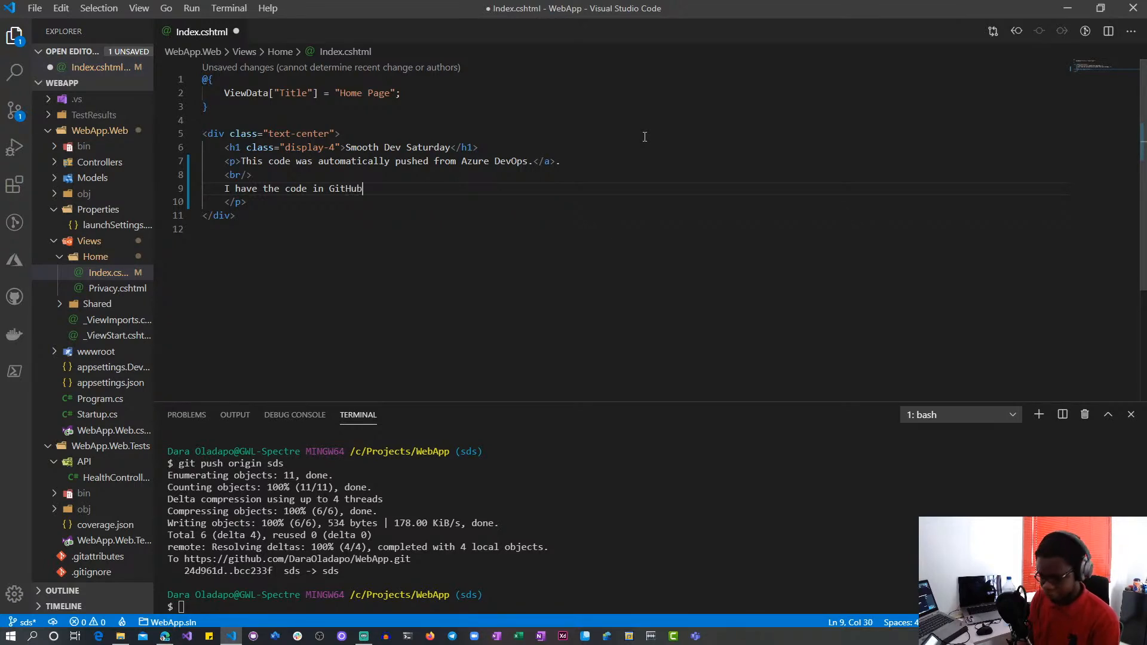
Step: Continue the sentence with ", I connected it to Azure DevOps and"
{"action": "type", "text": ", I connected it to Azure DevO"}
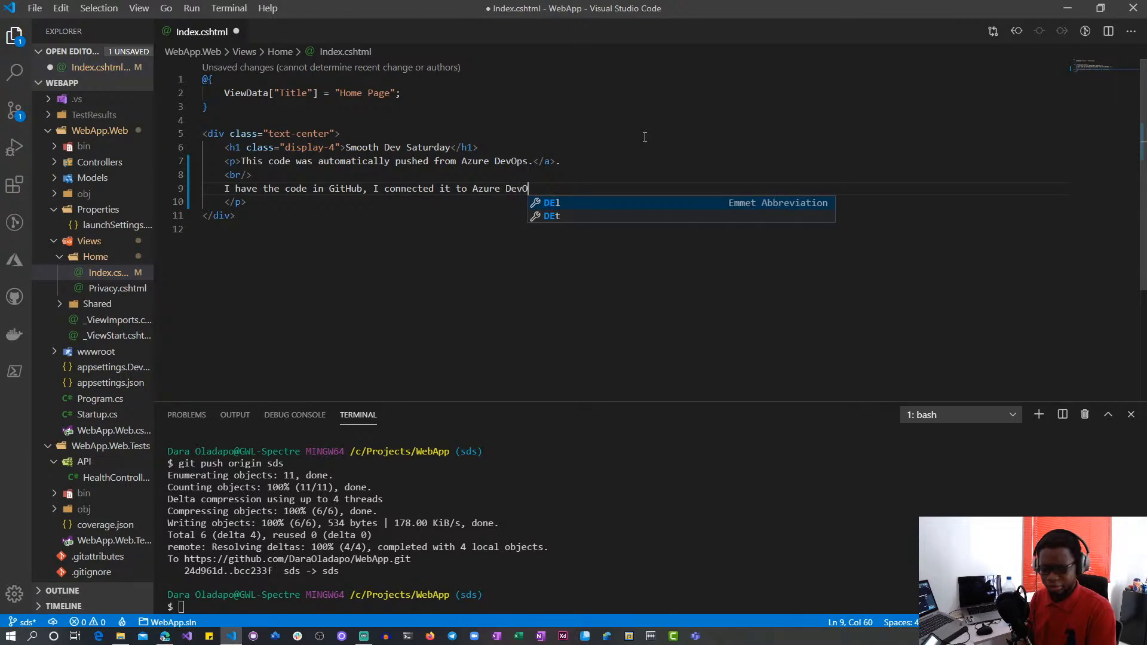
{"action": "type", "text": "ps a"}
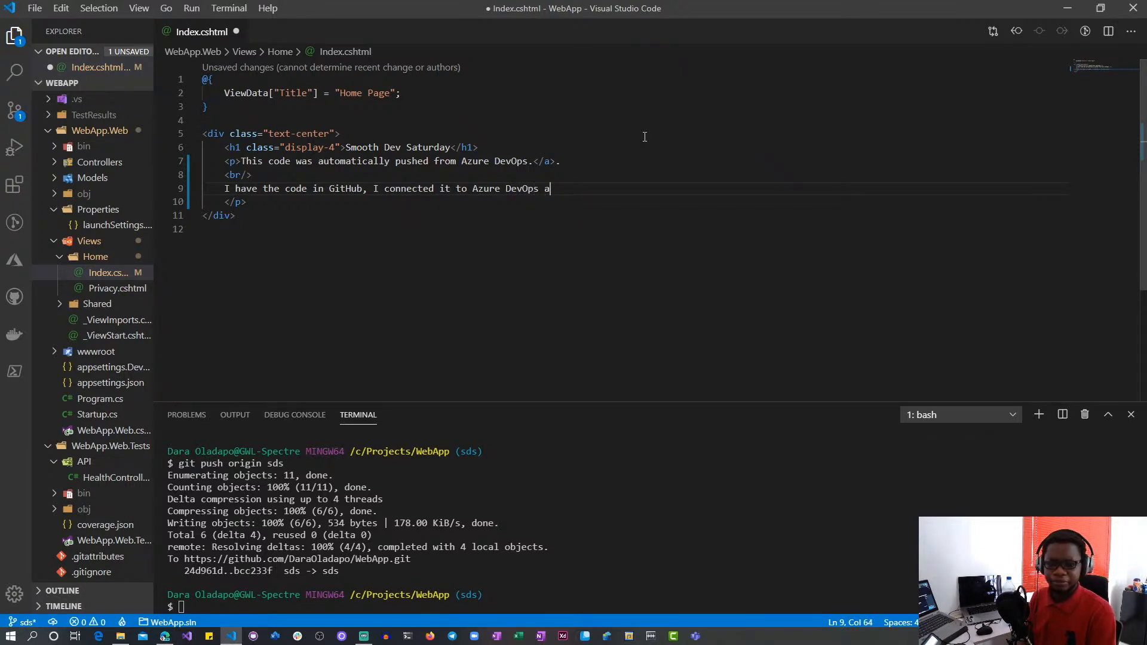
{"action": "type", "text": "nd I can"}
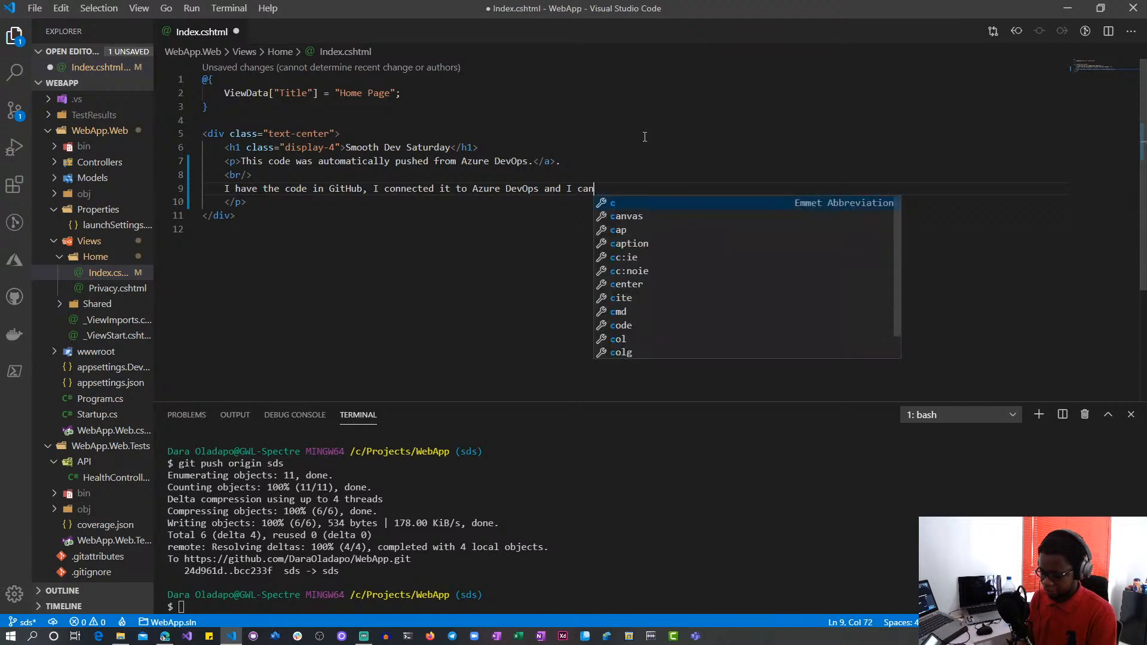
{"action": "type", "text": " automatically"}
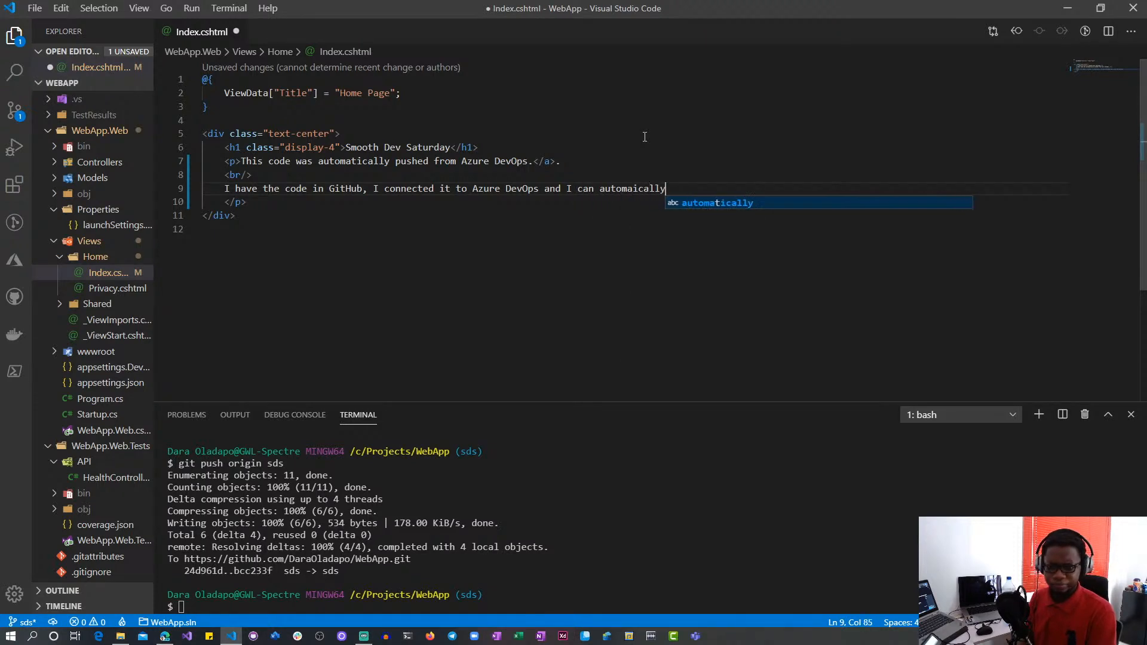
{"action": "key", "text": "Tab"}
{"action": "type", "text": "ci"}
{"action": "key", "text": "BackSpace"}
{"action": "key", "text": "BackSpace"}
{"action": "key", "text": "BackSpace"}
{"action": "key", "text": "BackSpace"}
{"action": "key", "text": "BackSpace"}
{"action": "key", "text": "BackSpace"}
{"action": "key", "text": "BackSpace"}
{"action": "key", "text": "BackSpace"}
{"action": "key", "text": "BackSpace"}
{"action": "key", "text": "BackSpace"}
{"action": "key", "text": "BackSpace"}
{"action": "key", "text": "BackSpace"}
{"action": "key", "text": "BackSpace"}
{"action": "key", "text": "BackSpace"}
{"action": "key", "text": "BackSpace"}
{"action": "key", "text": "BackSpace"}
{"action": "key", "text": "BackSpace"}
{"action": "key", "text": "BackSpace"}
{"action": "key", "text": "BackSpace"}
{"action": "key", "text": "BackSpace"}
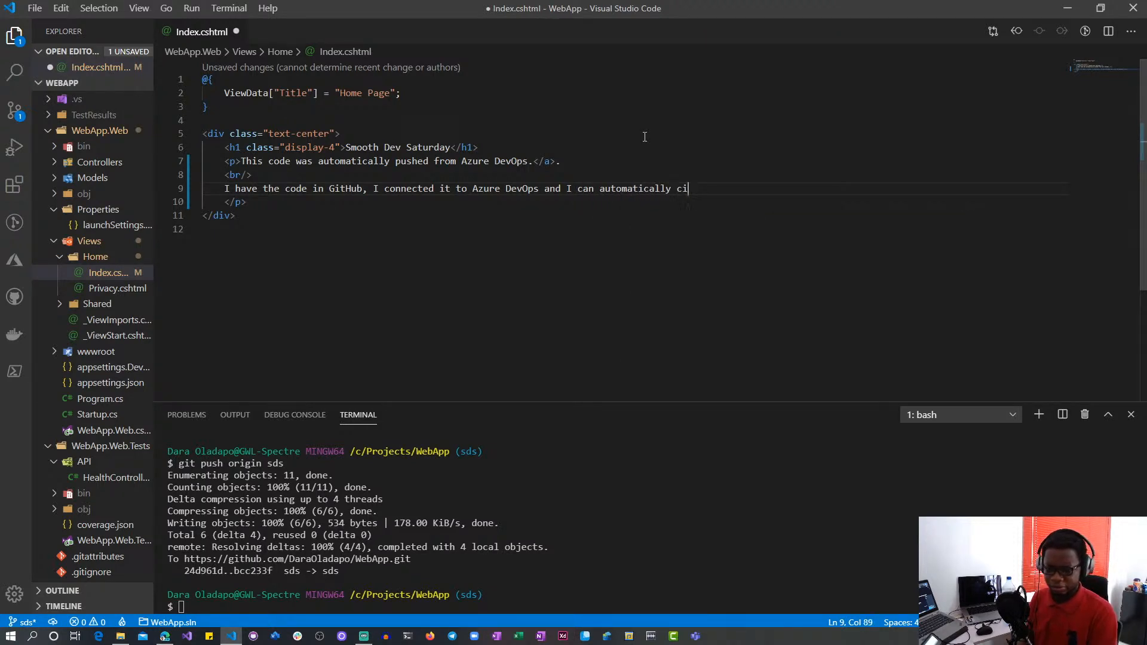
{"action": "key", "text": "BackSpace"}
{"action": "key", "text": "BackSpace"}
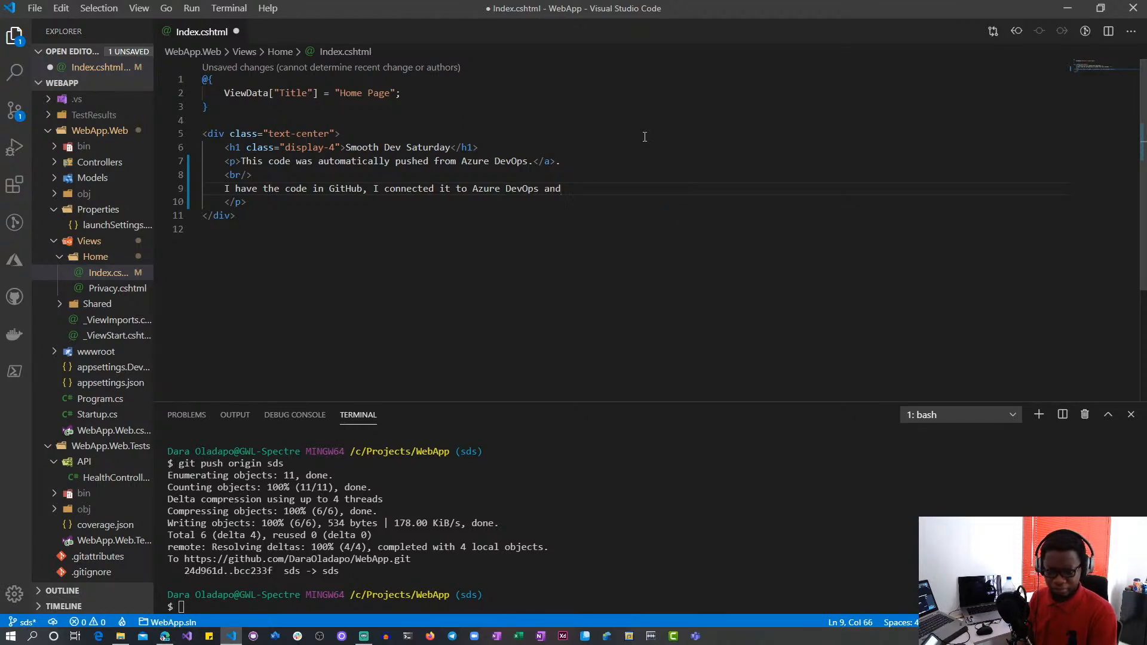
Step: Finish the sentence with "pushed to Azure." and save Index.cshtml
{"action": "type", "text": "pushed to A"}
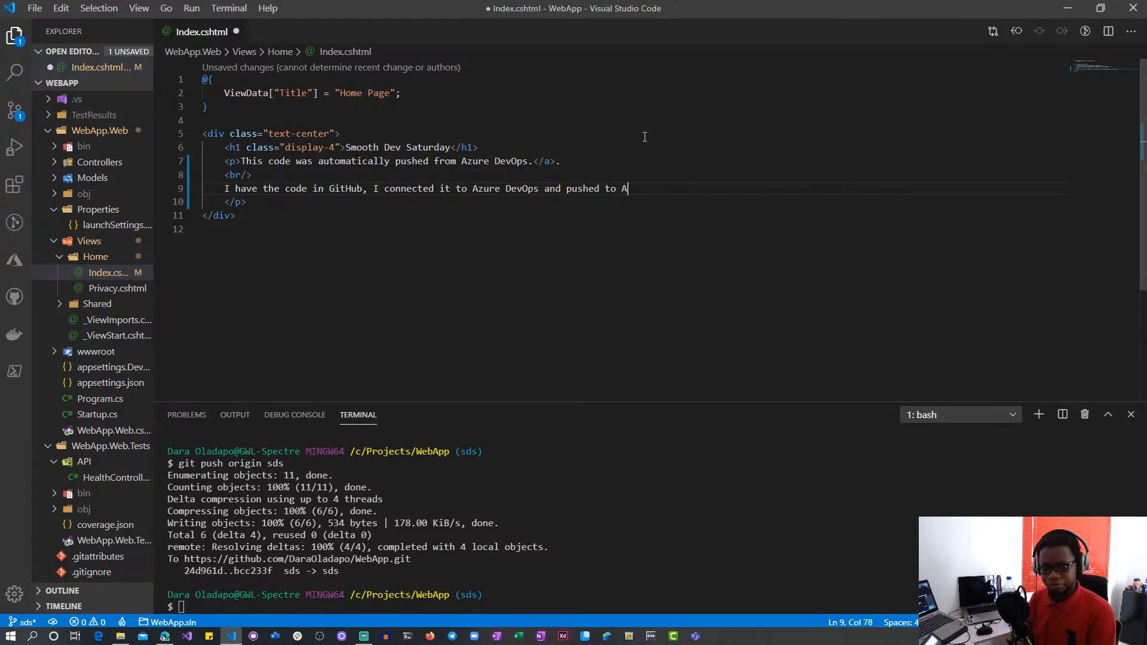
{"action": "type", "text": "zure."}
{"action": "key", "text": "ctrl+s"}
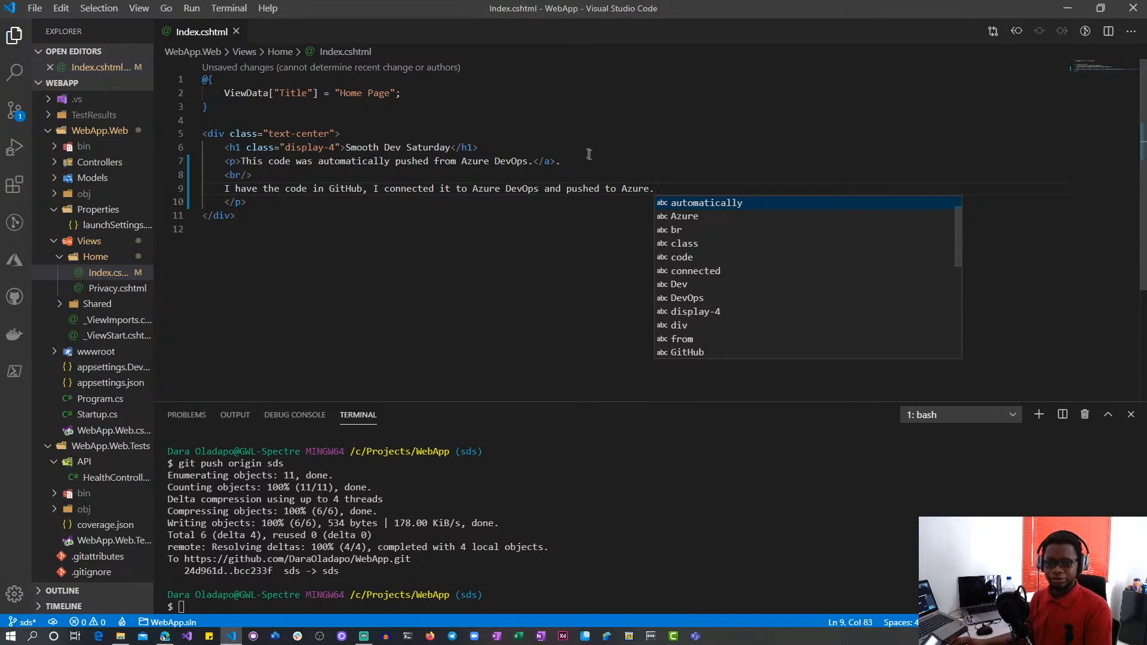
Step: Stage all changes in the terminal with git add and commit them with the message "added title to home apge"
{"action": "left_click", "coordinate": [713, 490]}
{"action": "type", "text": "git add ."}
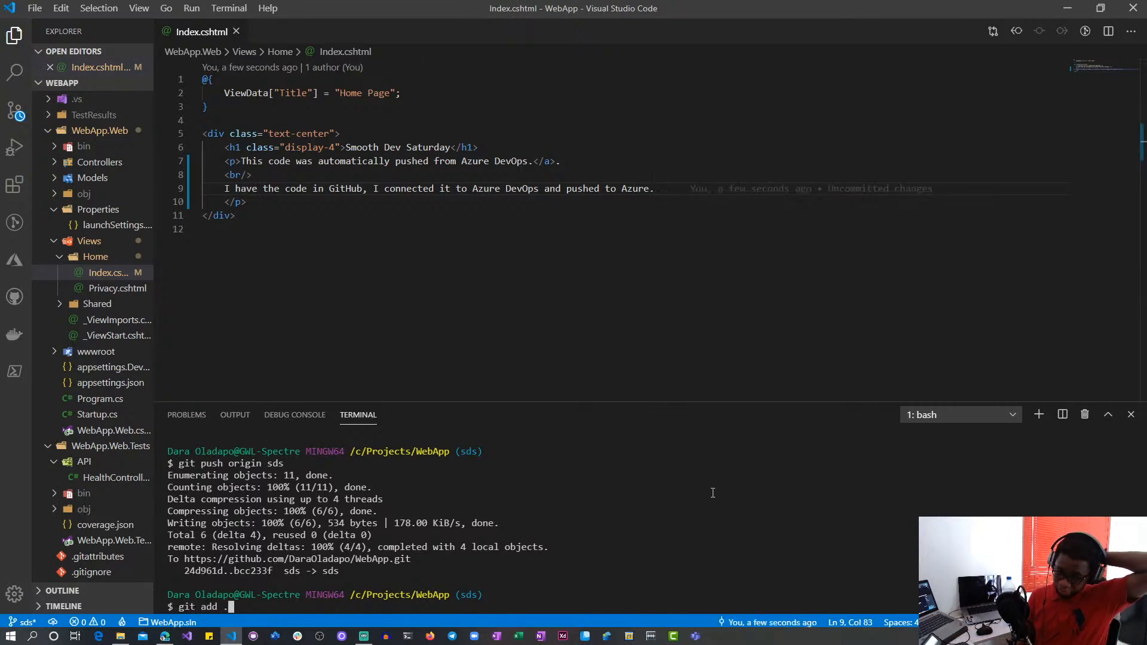
{"action": "key", "text": "Return"}
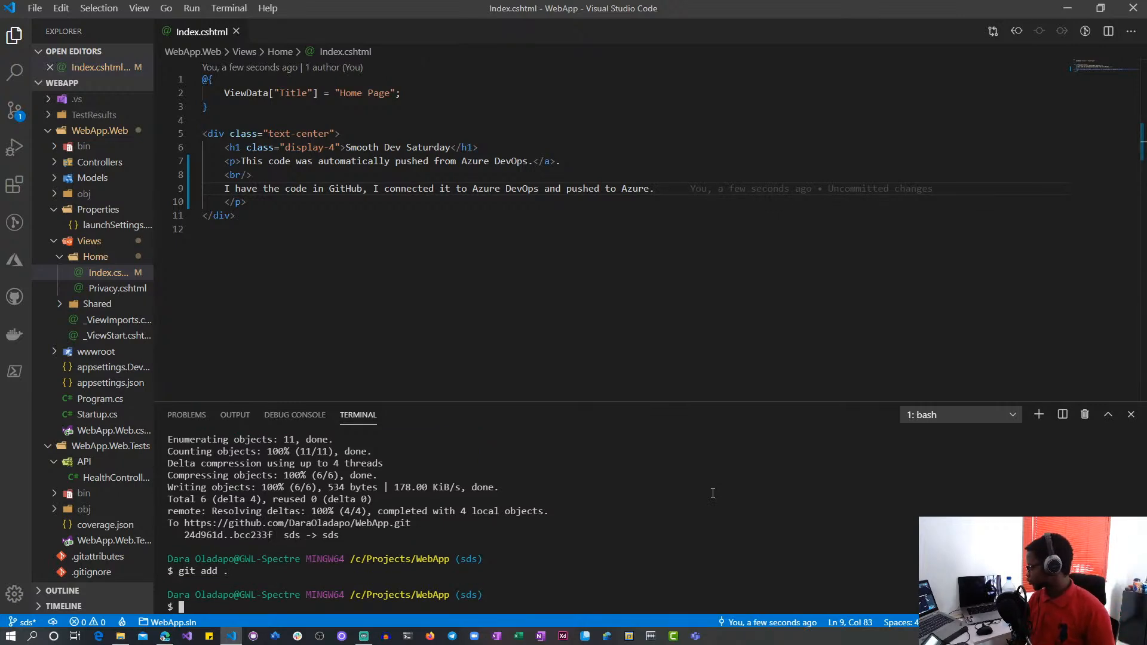
{"action": "type", "text": "git commit -m \"added title to home apge\""}
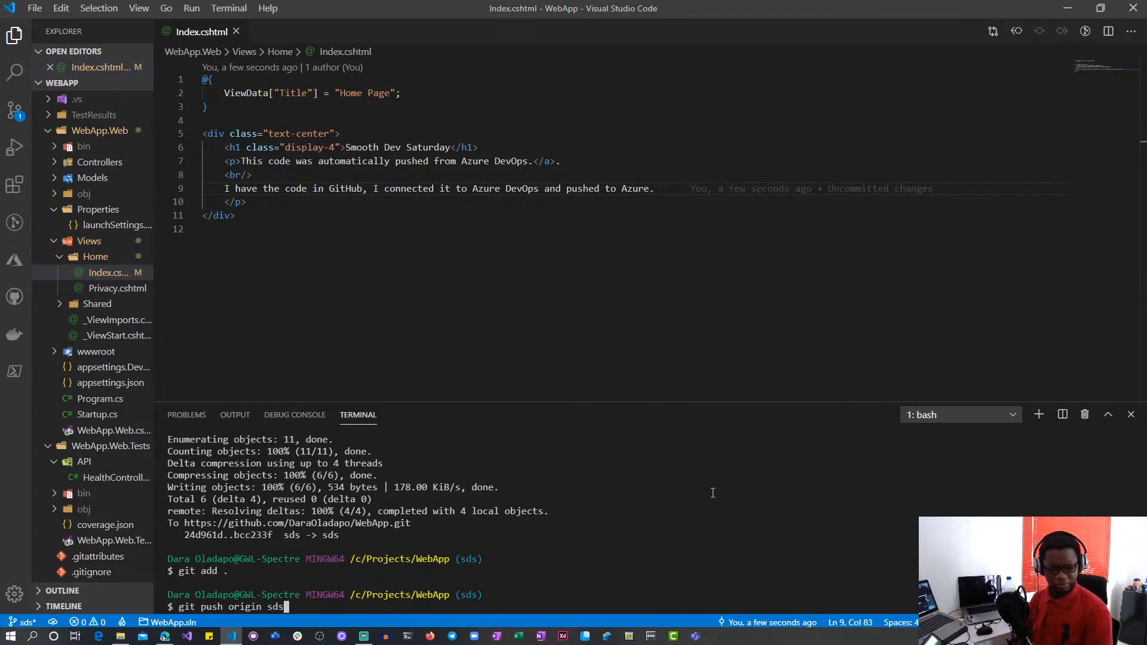
{"action": "key", "text": "Return"}
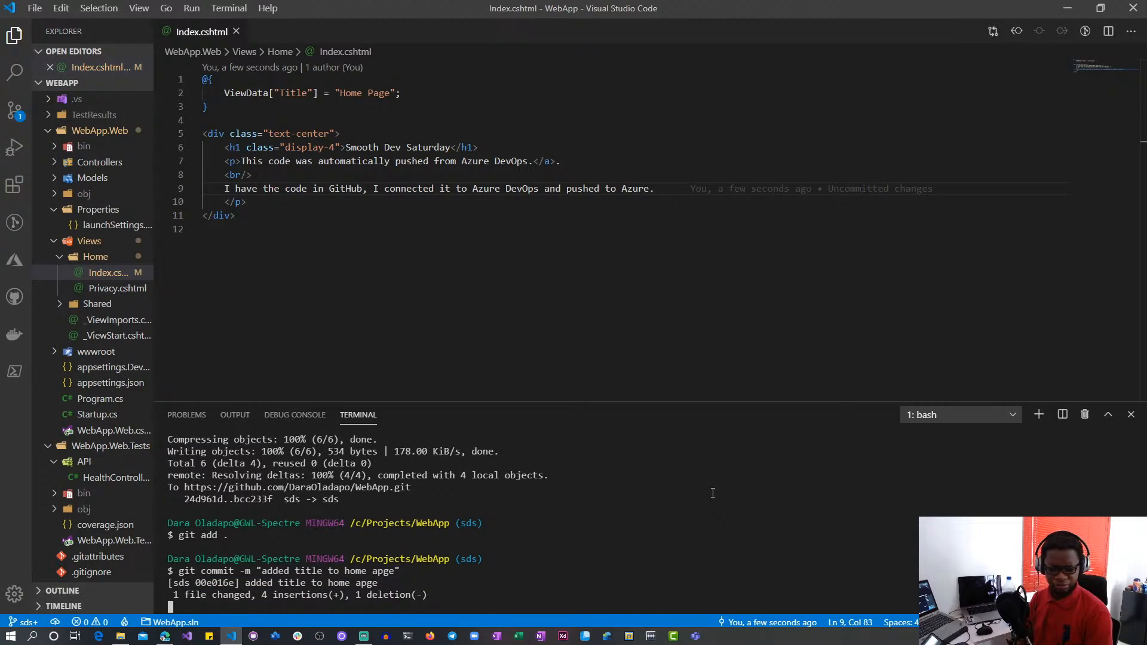
Step: Push the sds branch to origin from the terminal
{"action": "type", "text": "git push "}
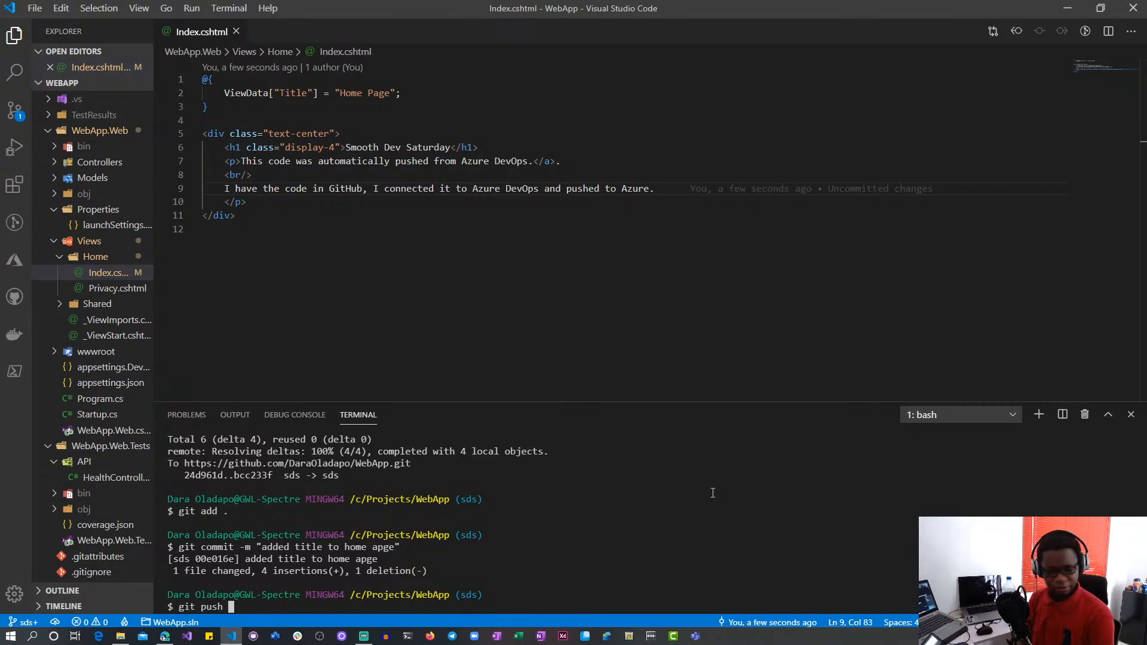
{"action": "type", "text": "origin "}
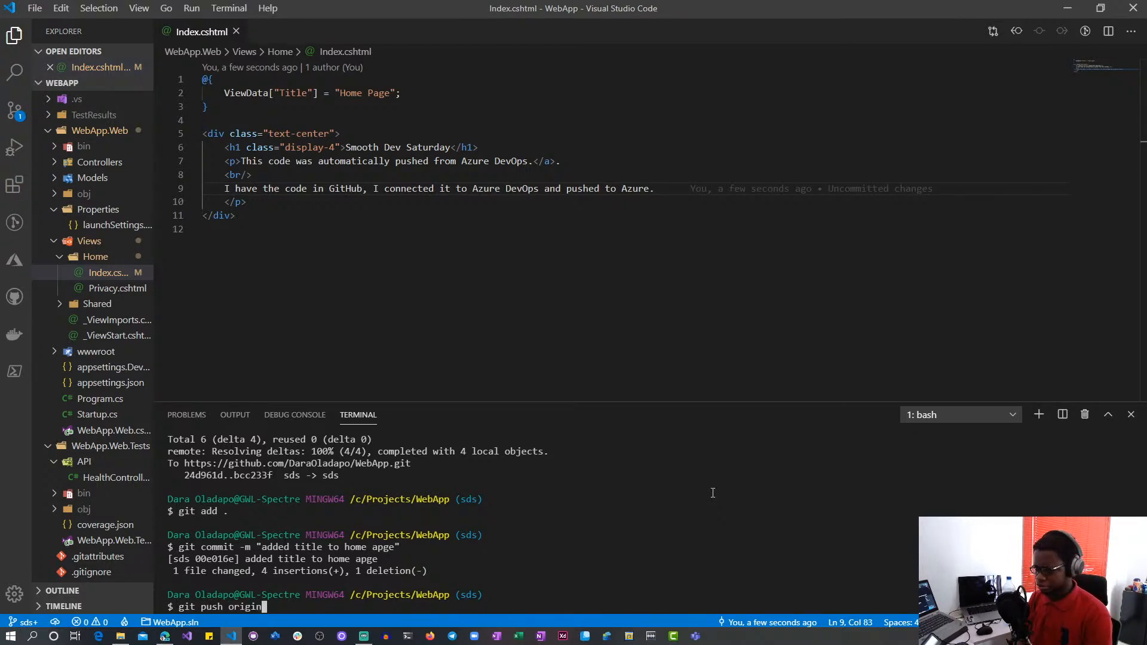
{"action": "type", "text": "sds"}
{"action": "key", "text": "Return"}
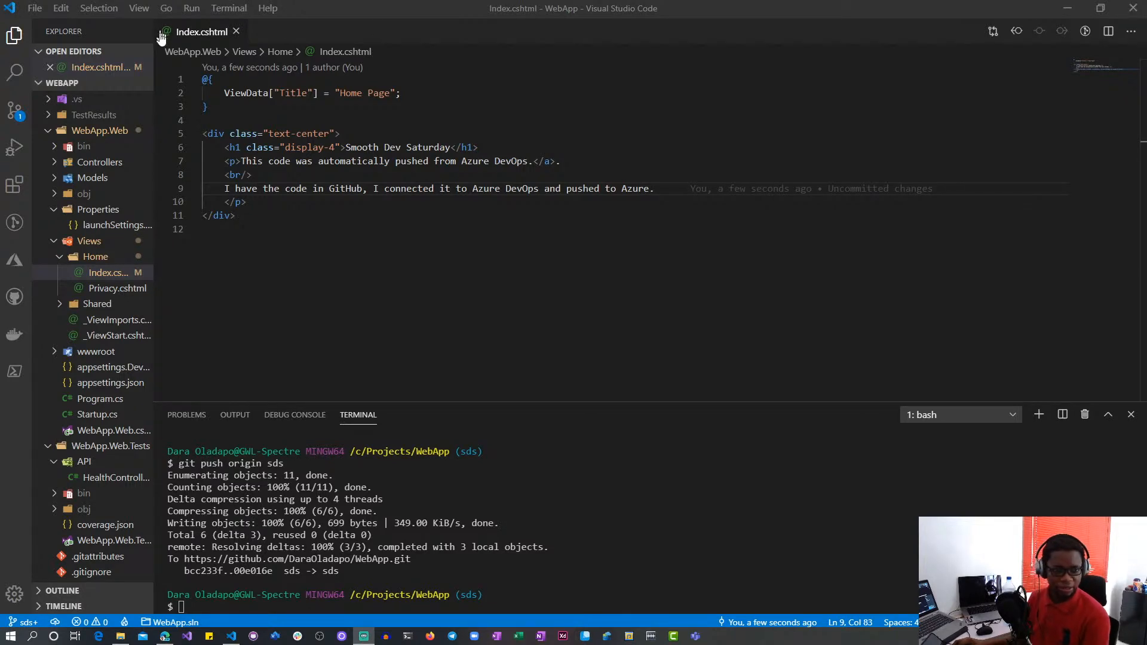
Step: Check the staged Index.cshtml entry in the source control view
{"action": "left_click", "coordinate": [13, 123]}
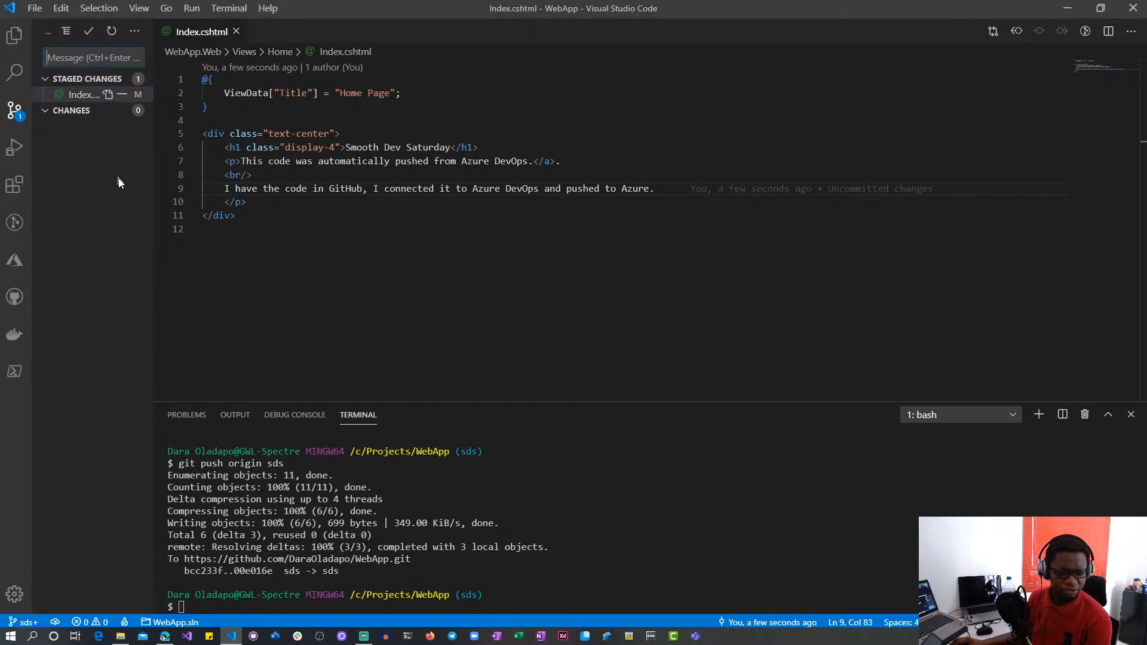
{"action": "left_click", "coordinate": [103, 97]}
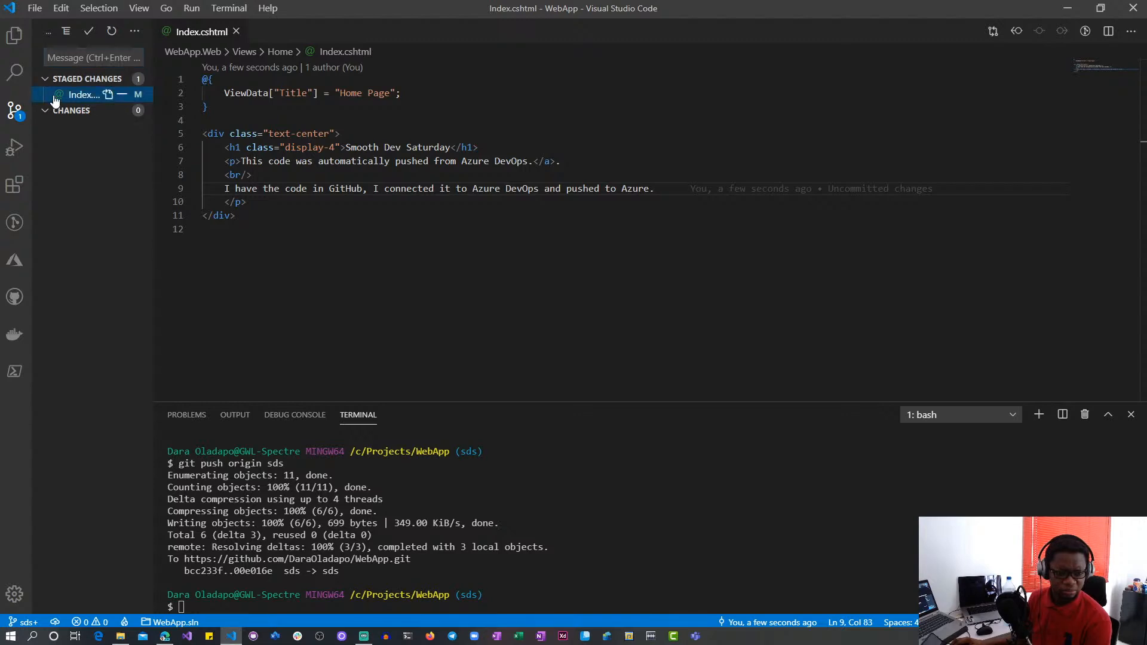
{"action": "left_click", "coordinate": [103, 98]}
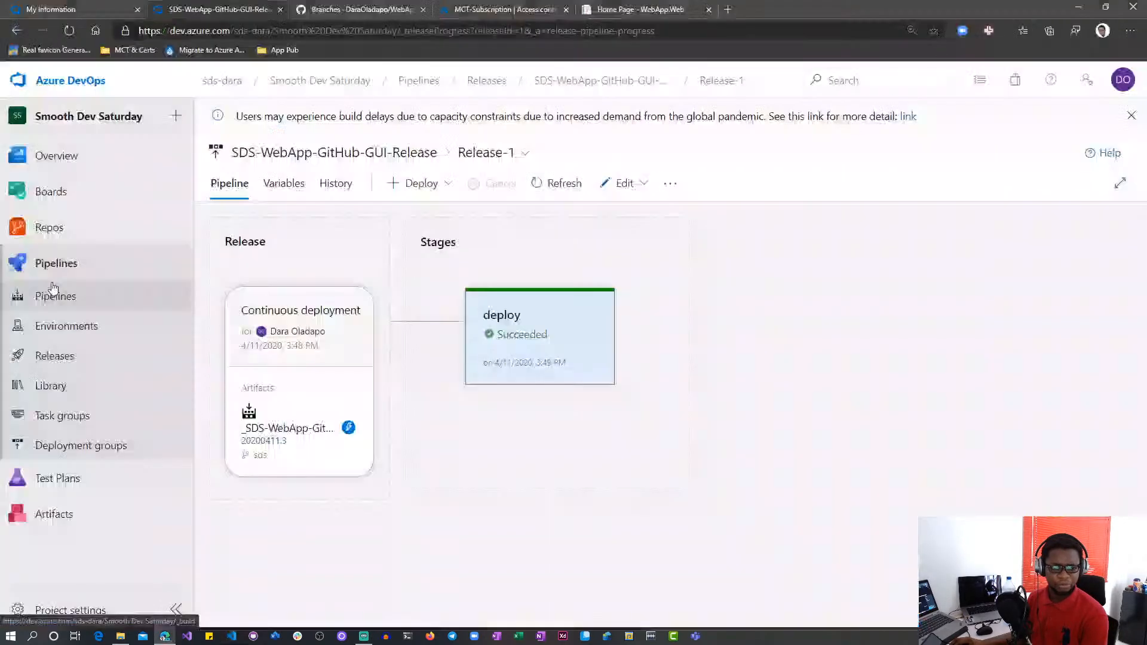
Step: In Azure DevOps in the browser, open the SDS-WebApp-Github-Classic pipeline and inspect build run #20200411.4
{"action": "left_click", "coordinate": [52, 289]}
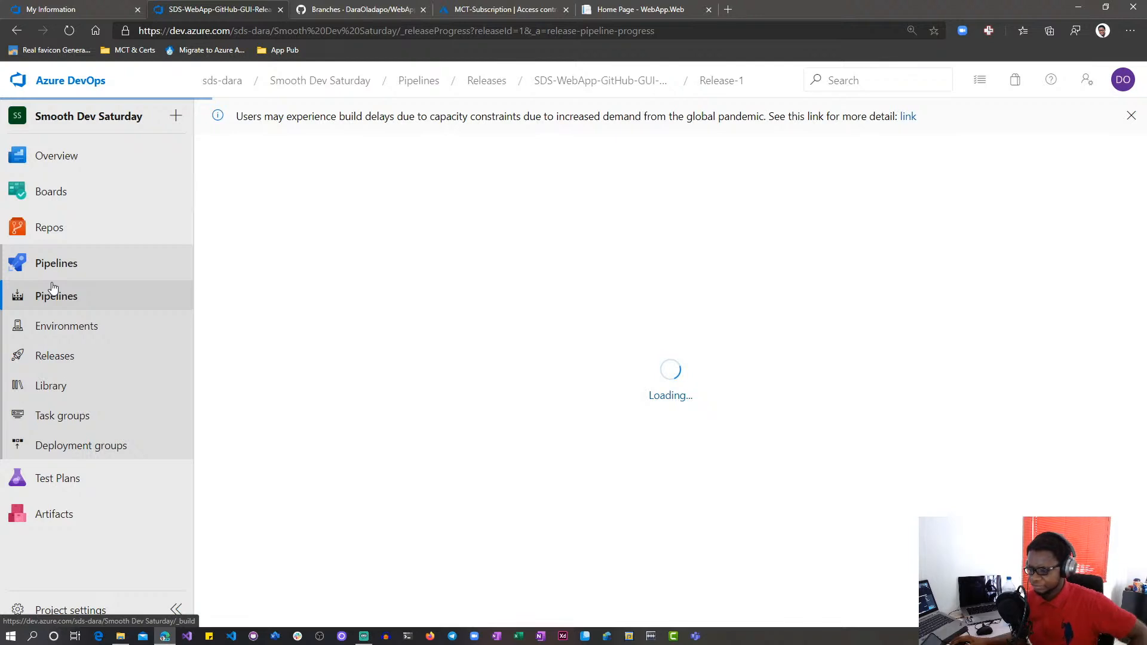
{"action": "left_click", "coordinate": [53, 290]}
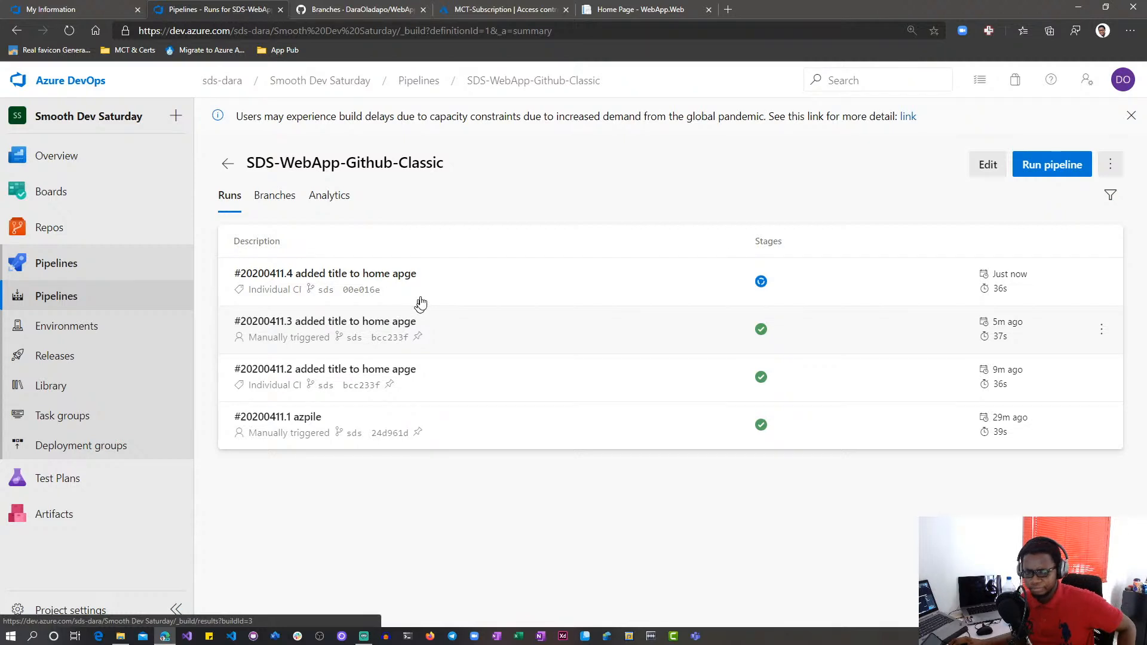
{"action": "left_click", "coordinate": [505, 291]}
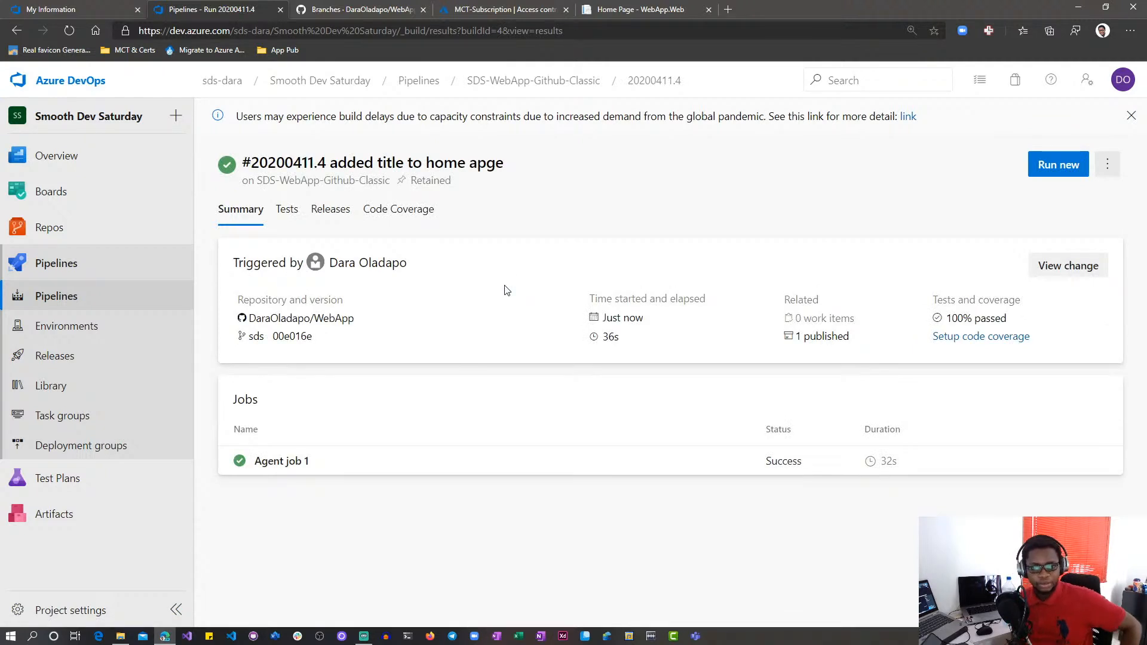
Step: Open Release-2 of SDS-WebApp-GitHub-GUI-Release and refresh its deployment status
{"action": "left_click", "coordinate": [27, 365]}
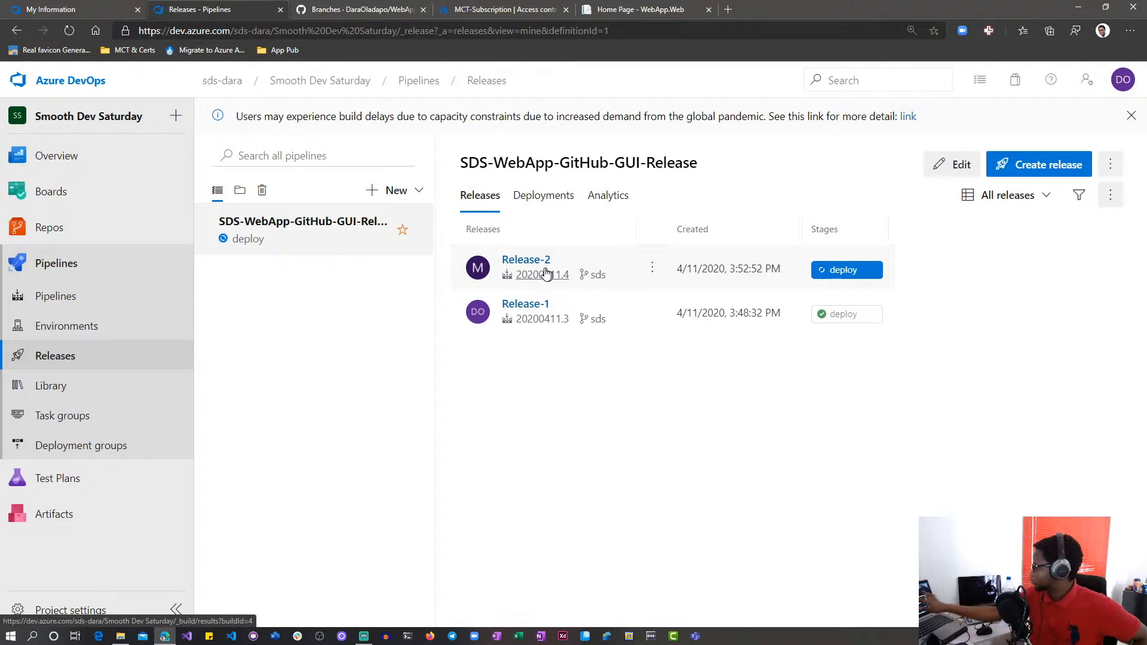
{"action": "left_click", "coordinate": [543, 266]}
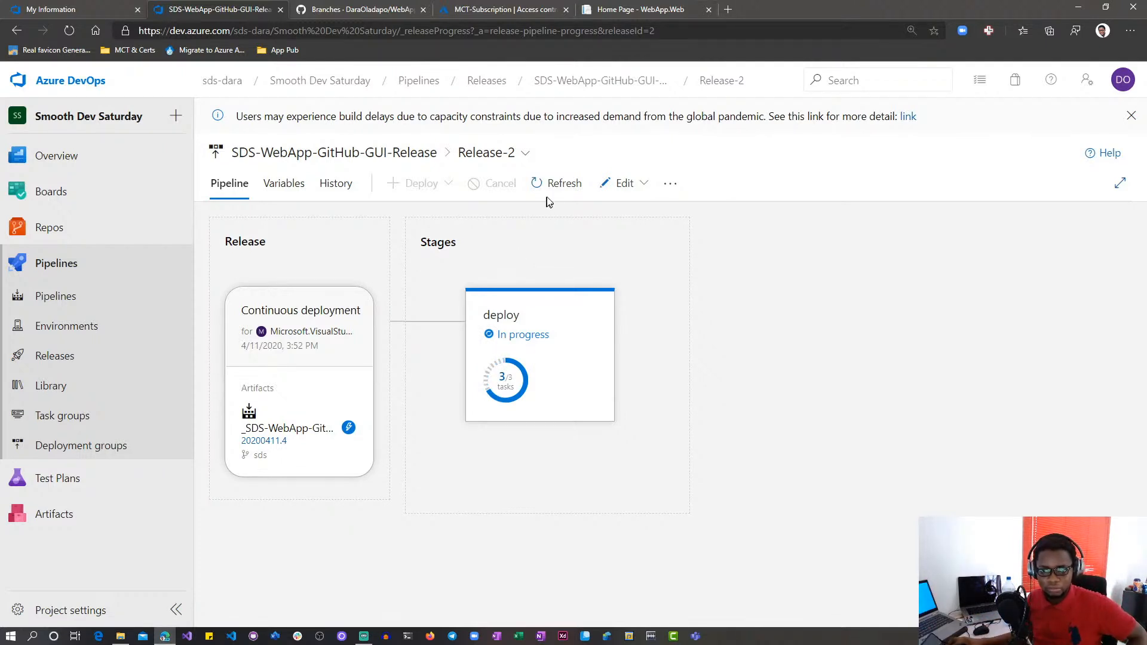
{"action": "left_click", "coordinate": [552, 185]}
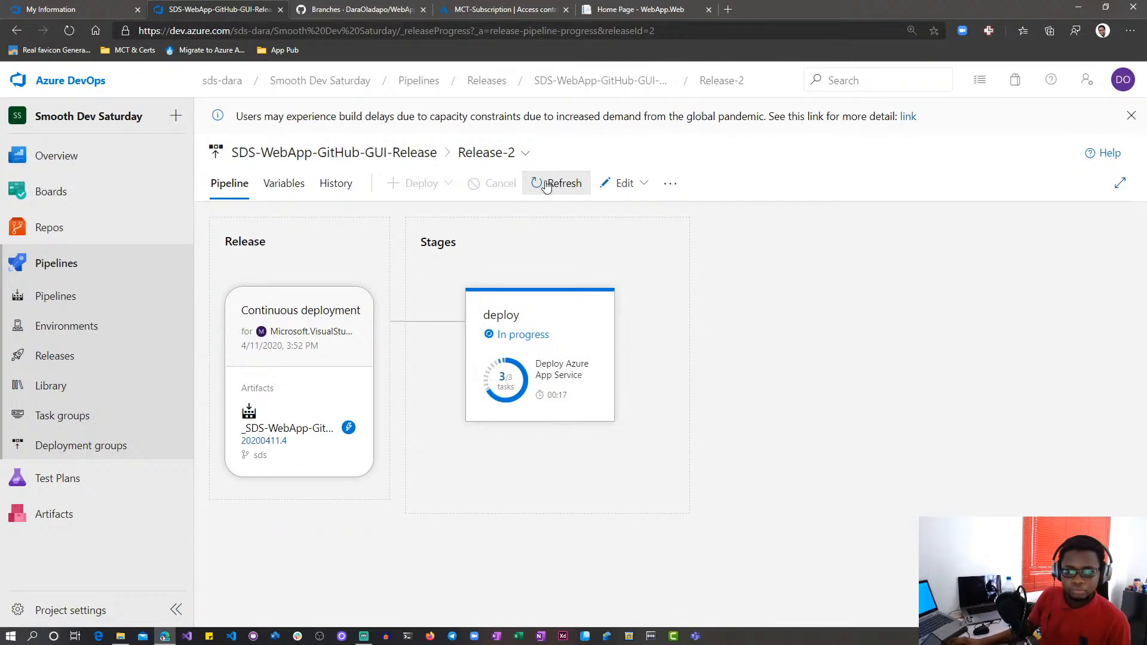
{"action": "left_click", "coordinate": [545, 185]}
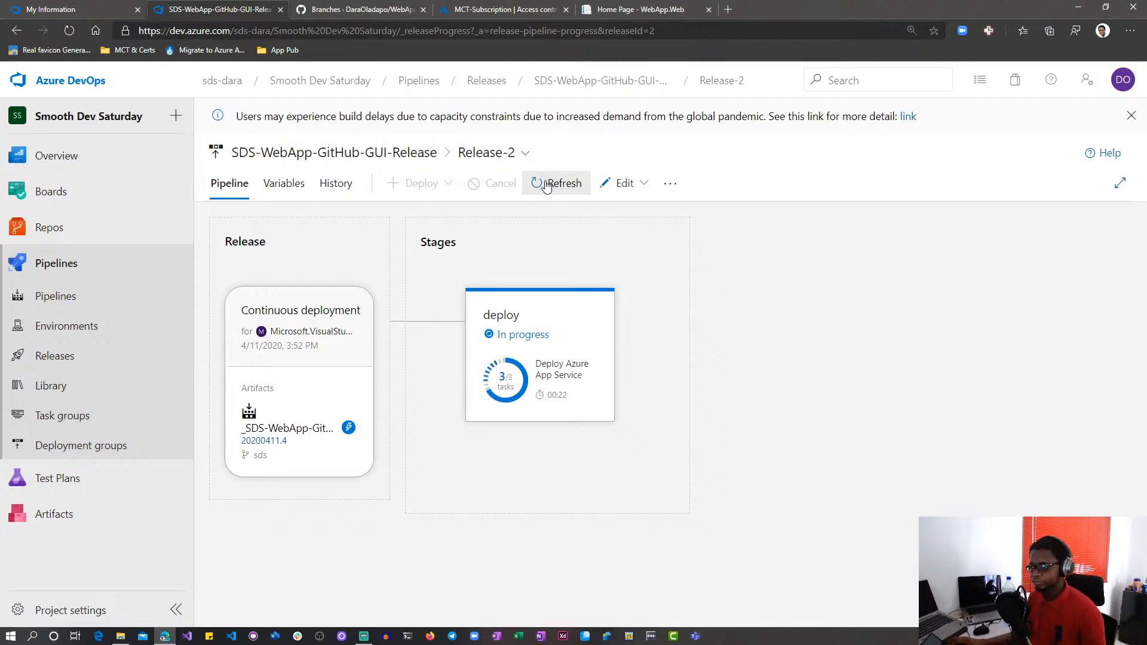
Step: Review the summary of Release-2's deploy stage and close the details
{"action": "mouse_move", "coordinate": [537, 375]}
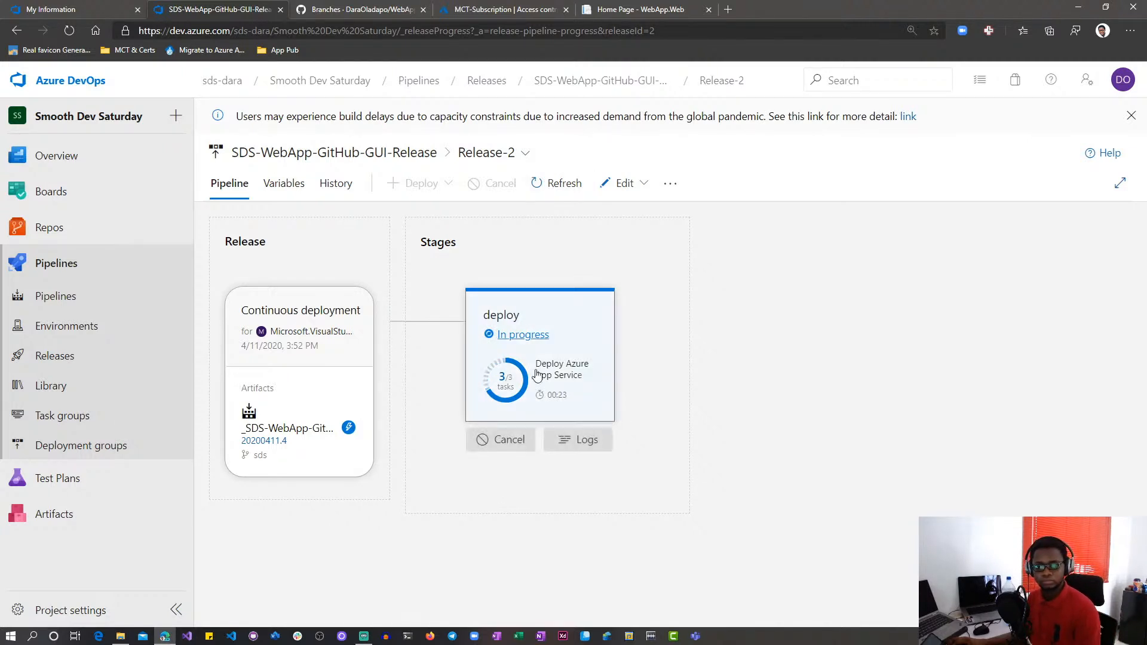
{"action": "left_click", "coordinate": [537, 375]}
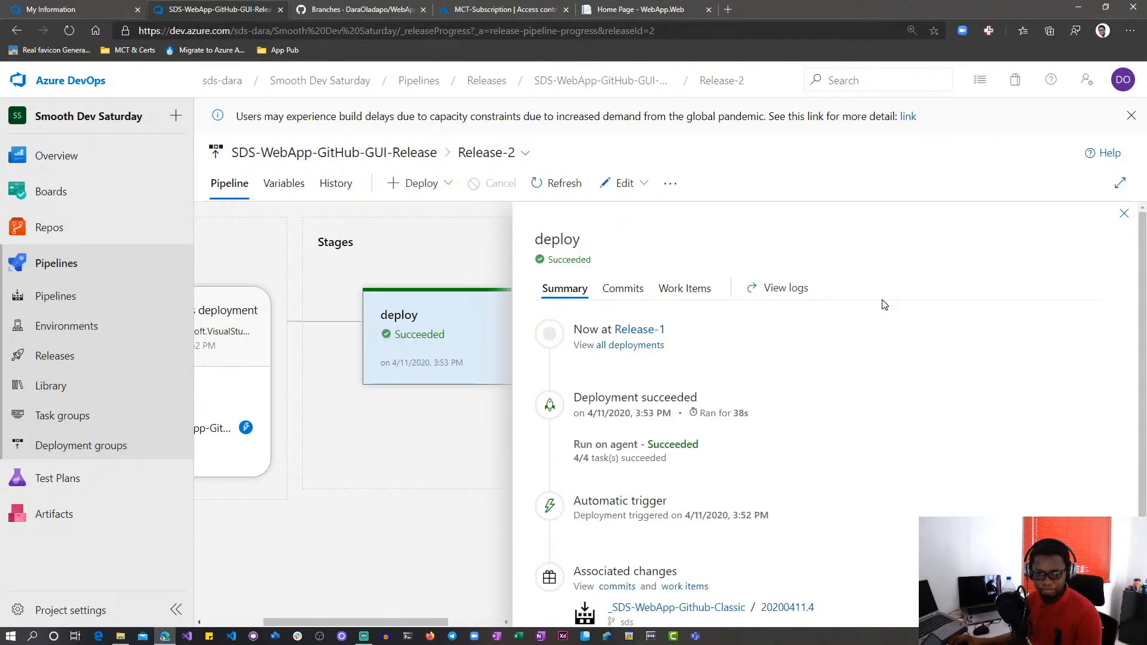
{"action": "left_click", "coordinate": [1125, 215]}
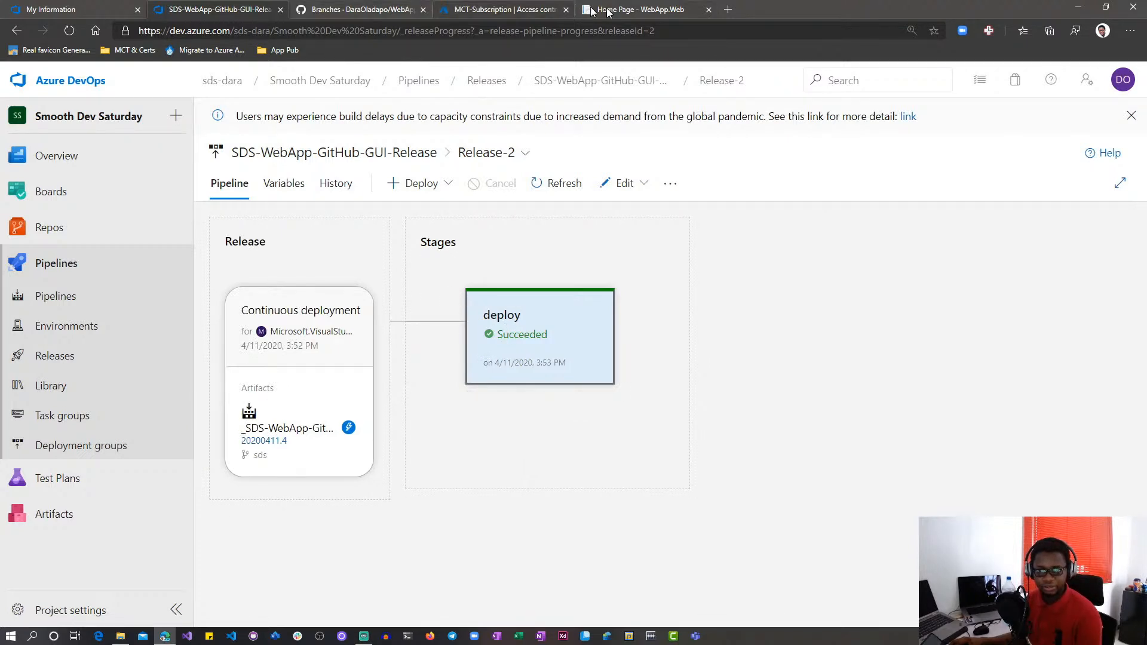
Step: Switch to the deployed sds-gwl-demo.azurewebsites.net home page and reload it to check the pushed edit
{"action": "left_click", "coordinate": [622, 12]}
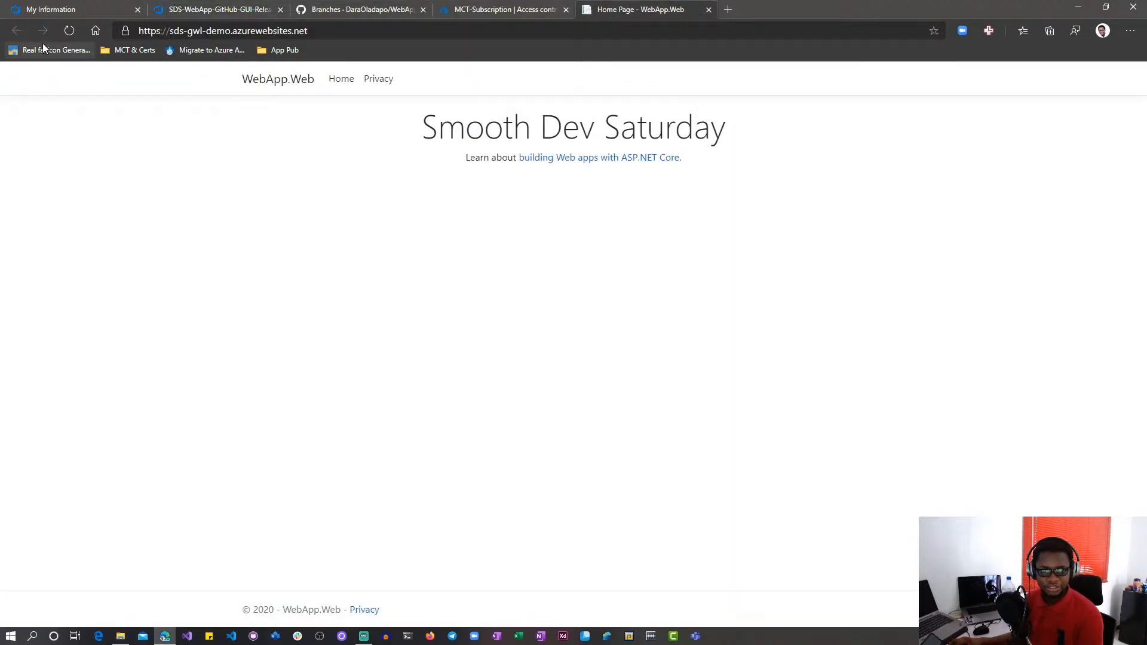
{"action": "left_click", "coordinate": [68, 34]}
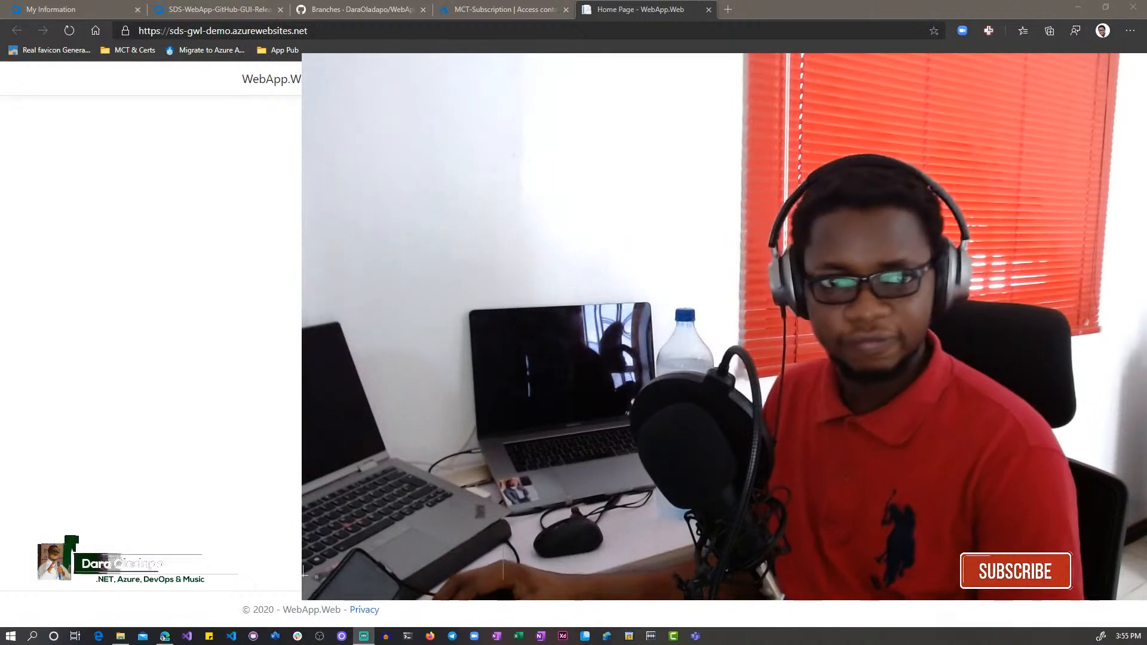
Step: Return to Azure DevOps, open the Smooth Dev Saturday project overview and look through its summary page
{"action": "key", "text": "ctrl+2"}
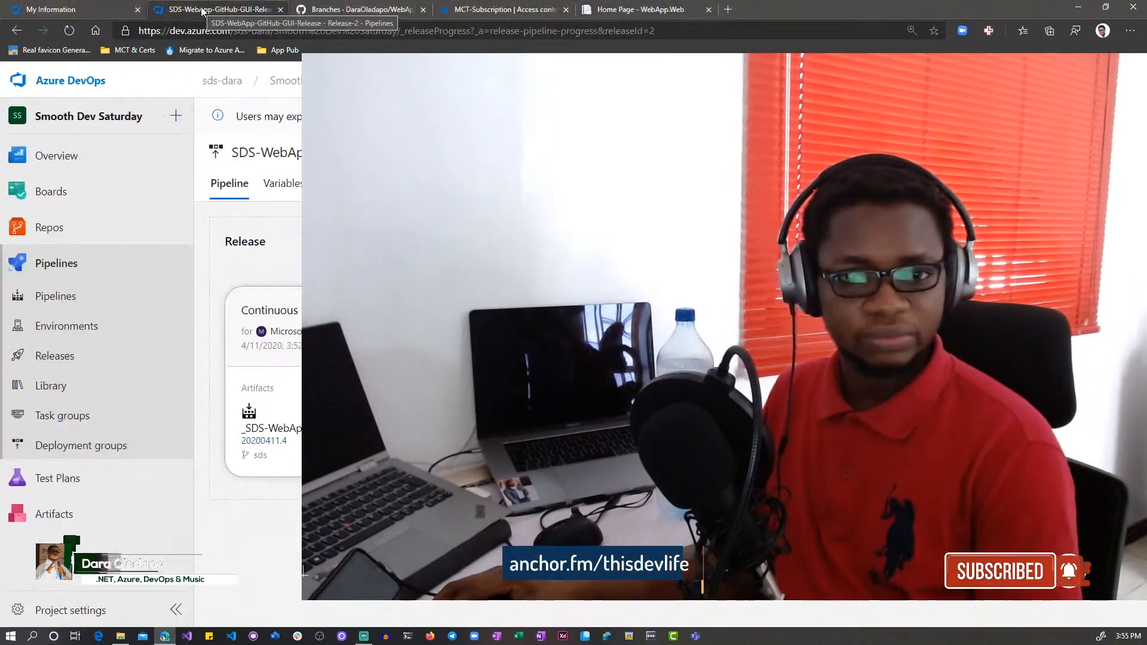
{"action": "left_click", "coordinate": [74, 149]}
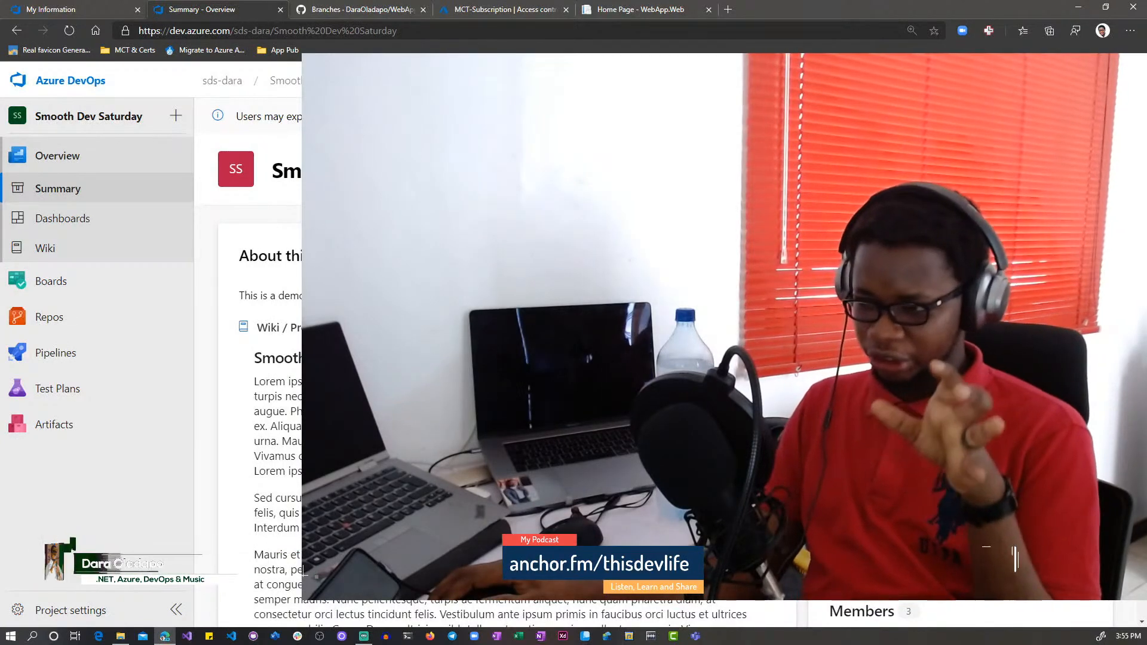
{"action": "scroll", "coordinate": [305, 572], "scroll_direction": "down", "scroll_amount": 2}
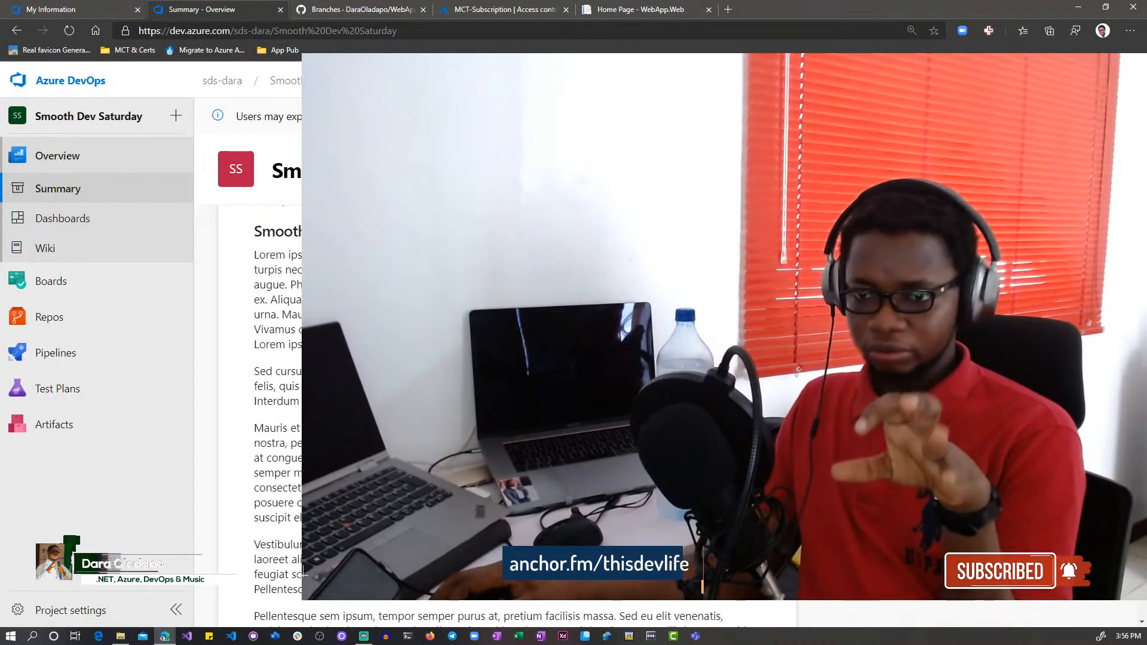
{"action": "scroll", "coordinate": [304, 572], "scroll_direction": "up", "scroll_amount": 1}
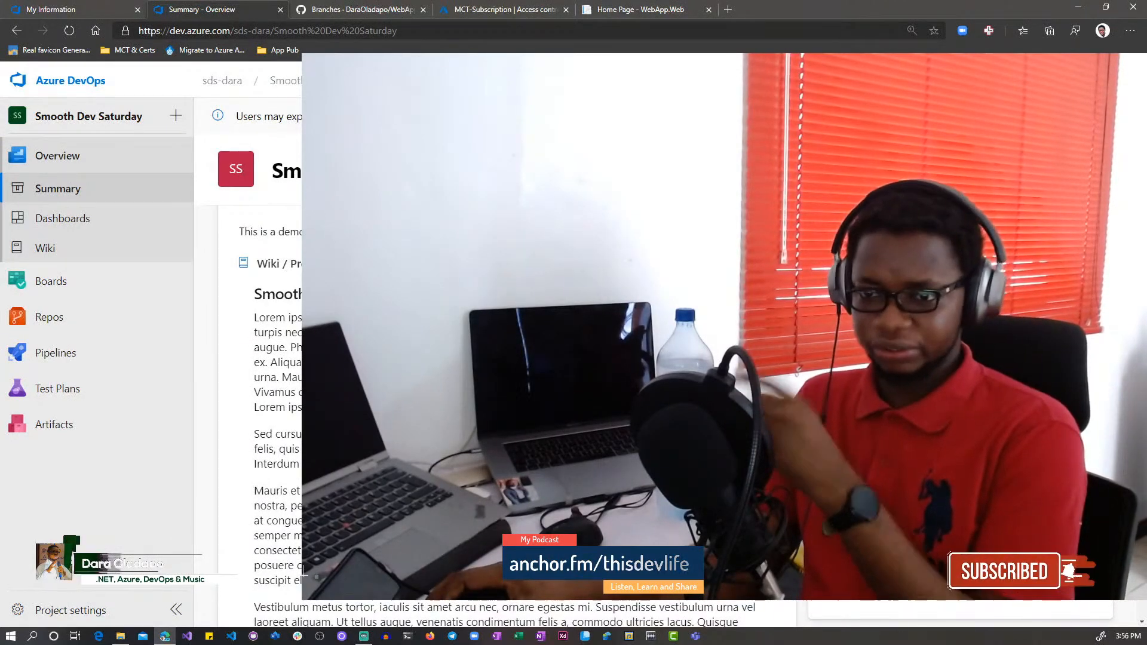
{"action": "scroll", "coordinate": [304, 572], "scroll_direction": "up", "scroll_amount": 1}
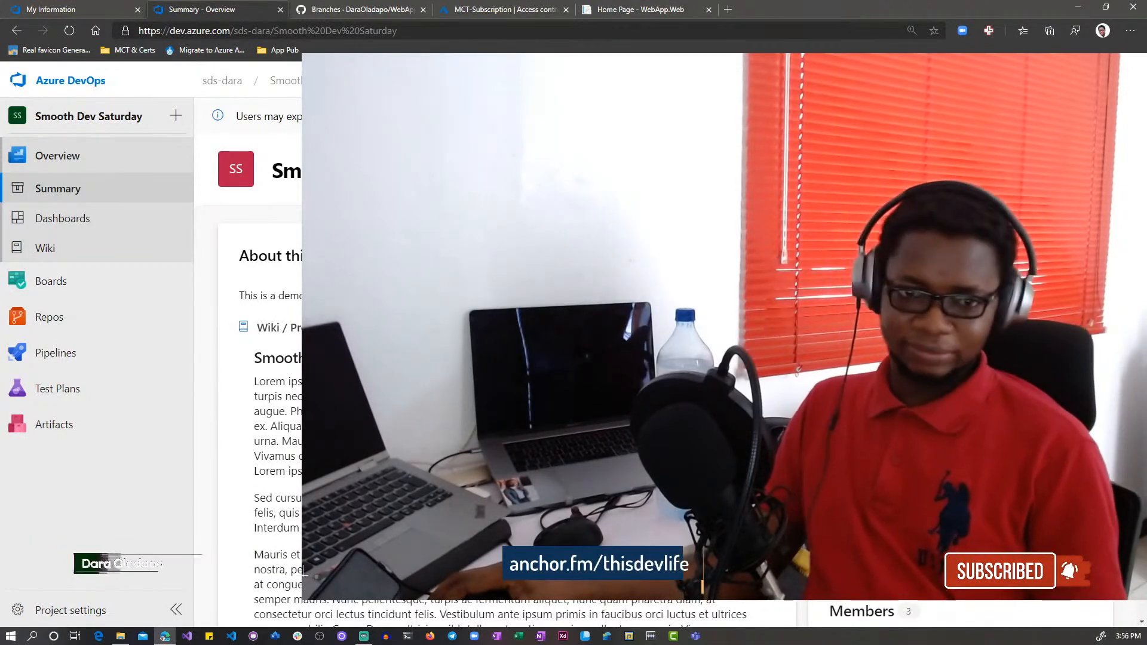
{"action": "scroll", "coordinate": [303, 571], "scroll_direction": "down", "scroll_amount": 2}
{"action": "scroll", "coordinate": [304, 572], "scroll_direction": "up", "scroll_amount": 2}
{"action": "scroll", "coordinate": [304, 572], "scroll_direction": "up", "scroll_amount": 1}
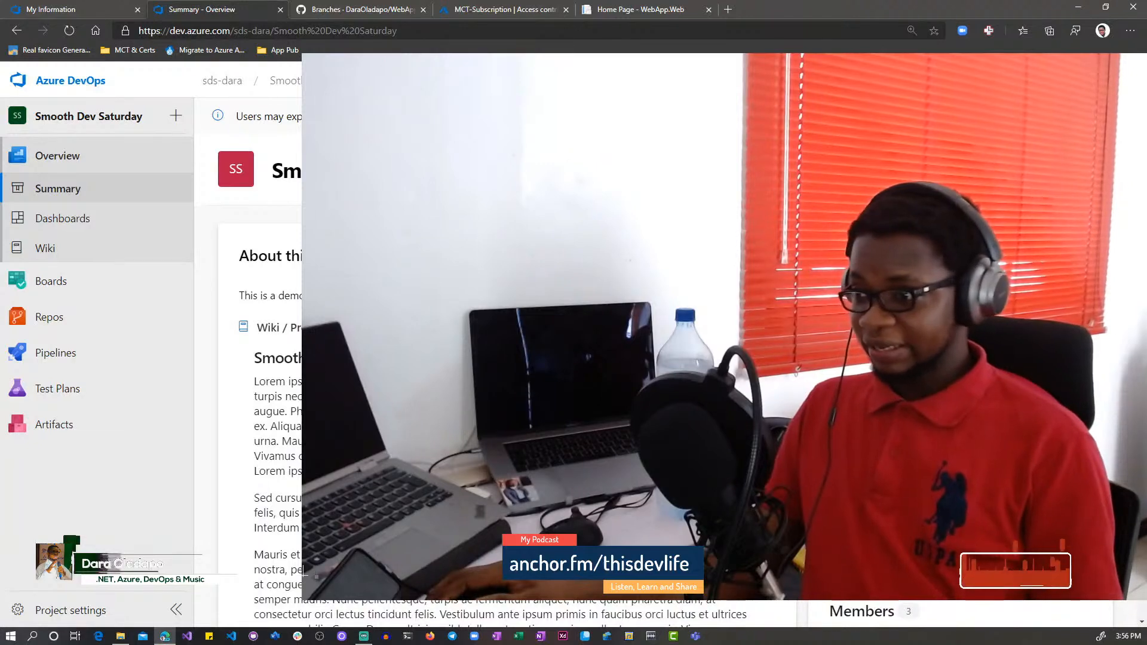